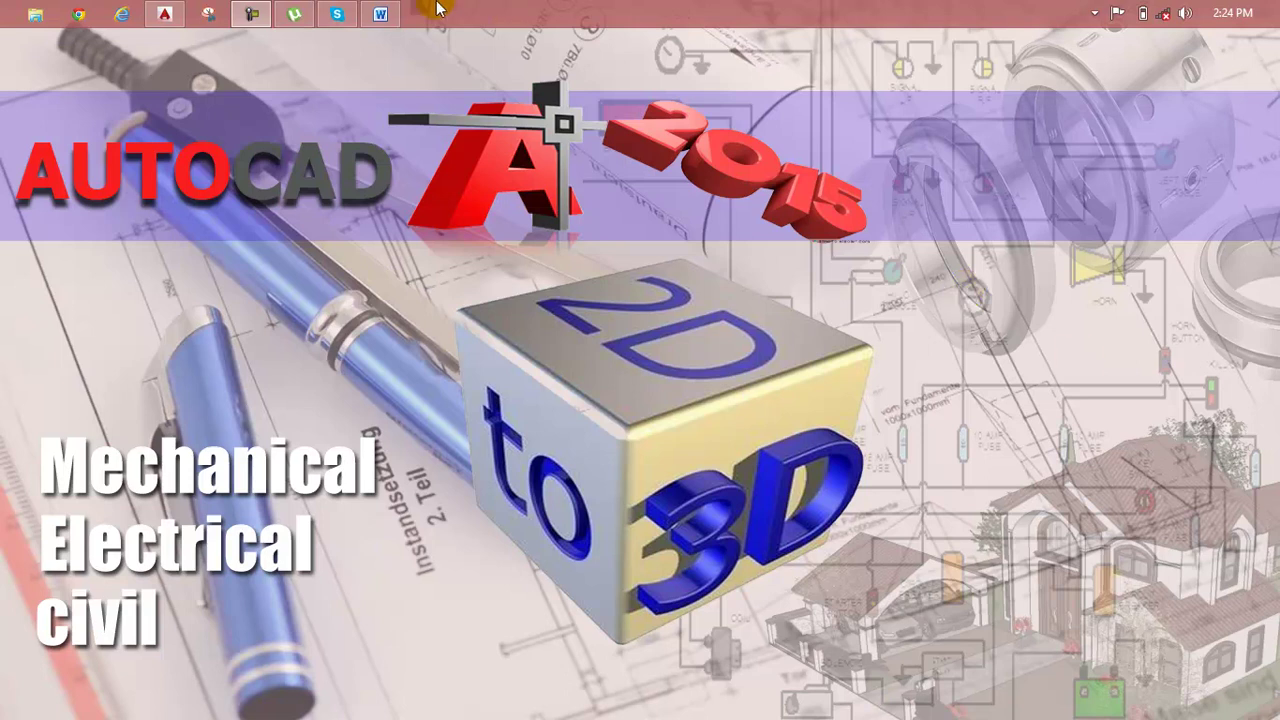
Bring the AutoCAD 2015 drawing window back to the front.
left_click(388, 12)
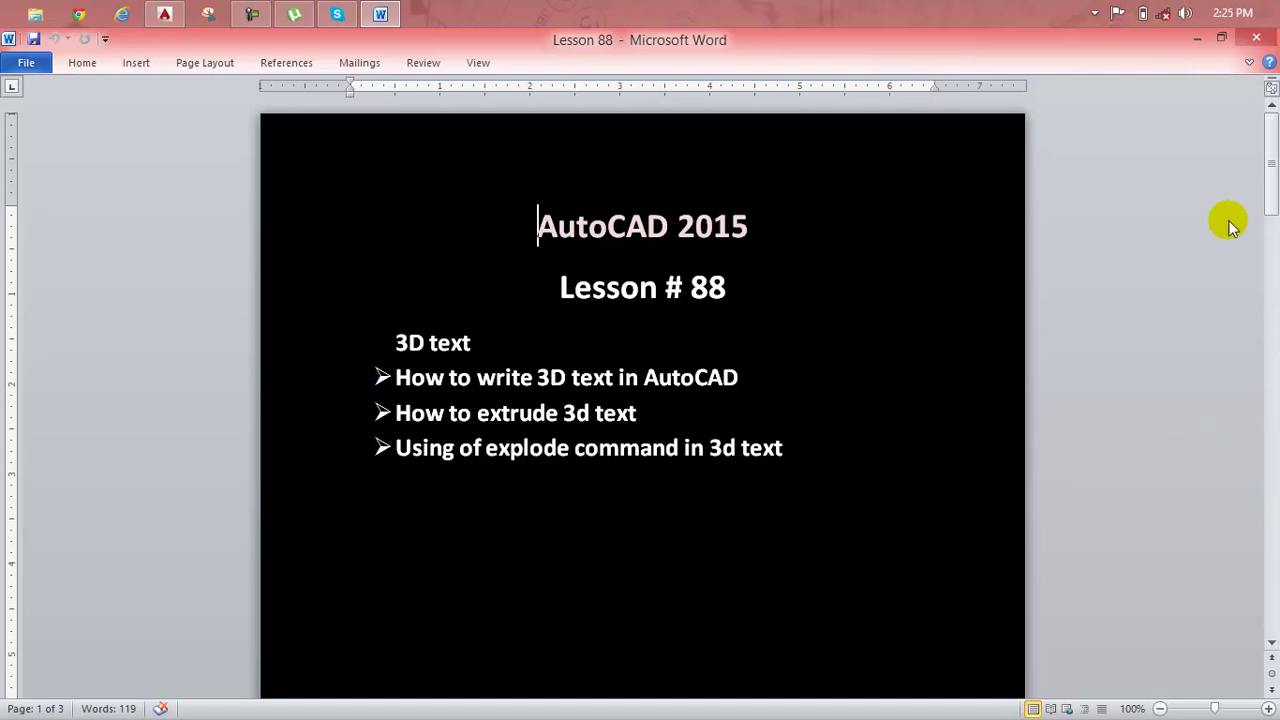
left_click(1195, 38)
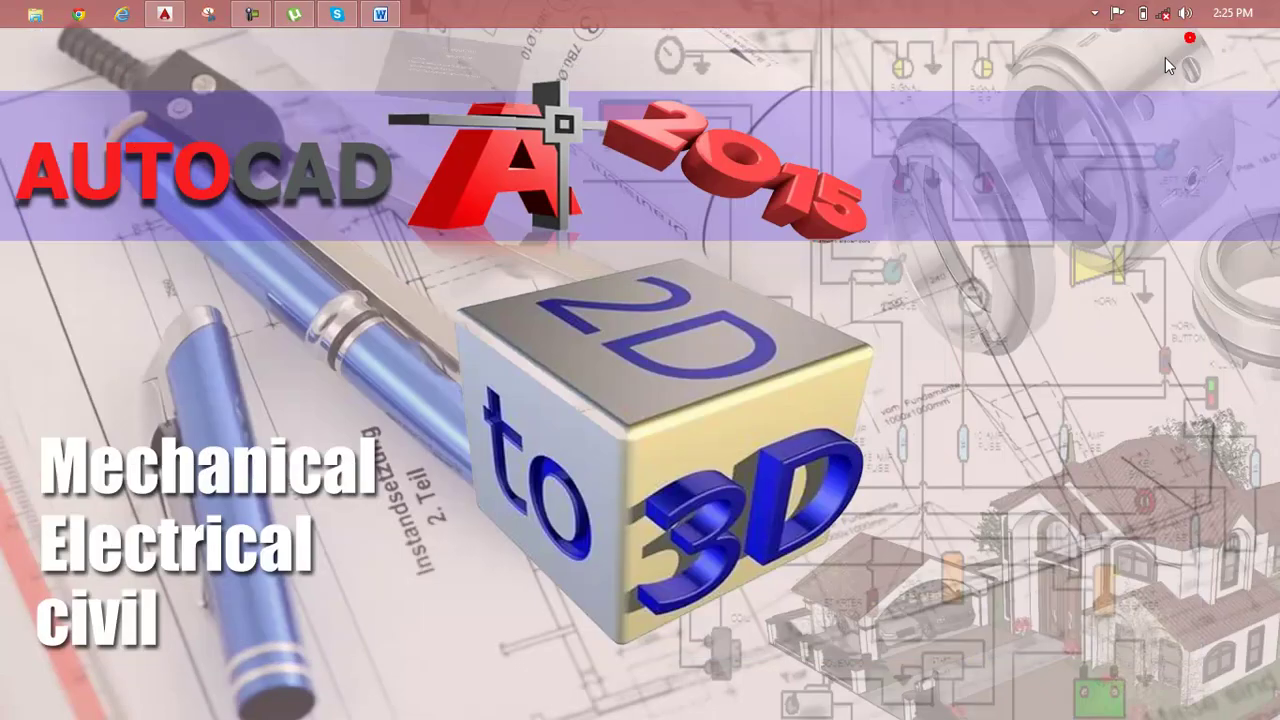
left_click(165, 14)
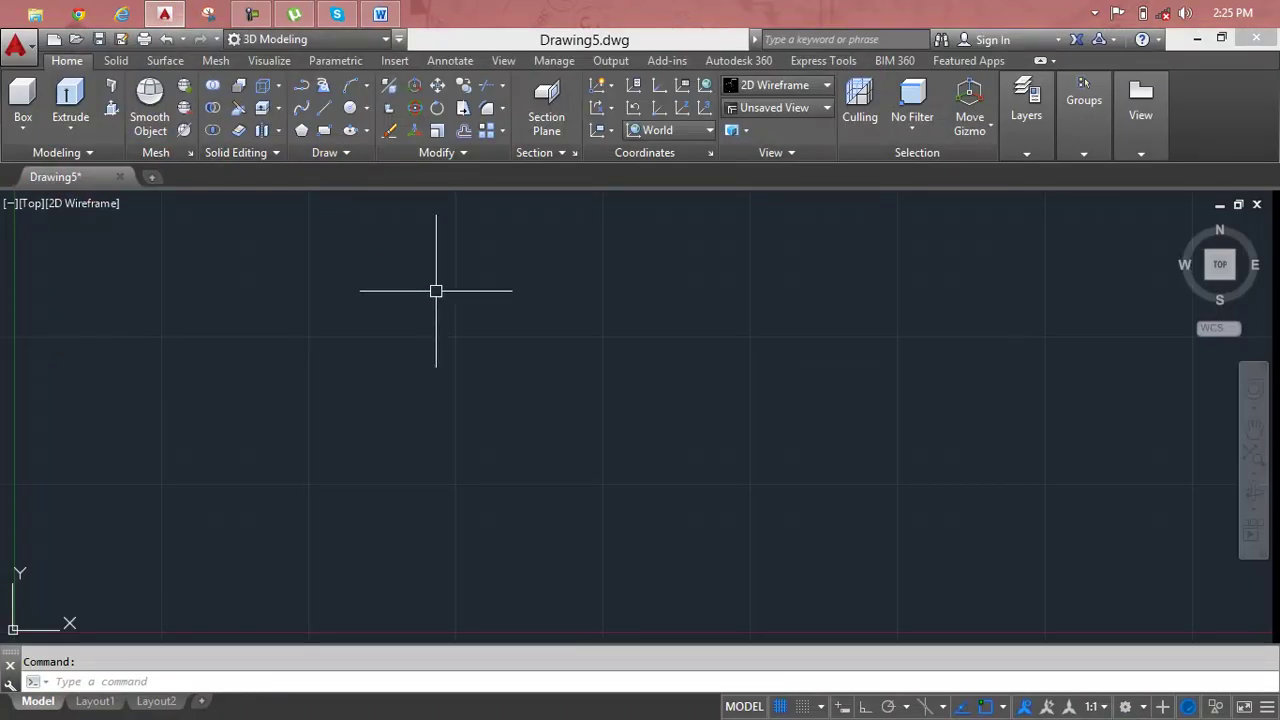
Set the length units to Architectural with 0'-0" precision using UN.
key("Escape")
type("un")
key("Return")
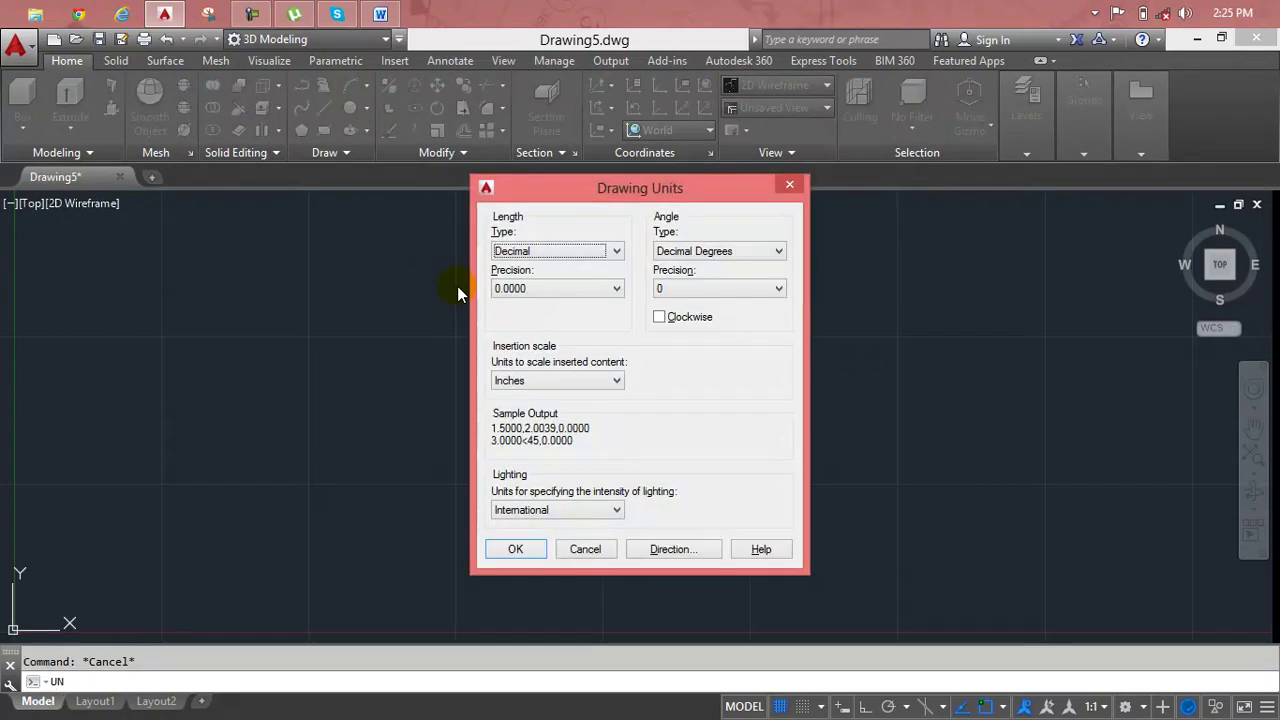
left_click(601, 260)
left_click(594, 276)
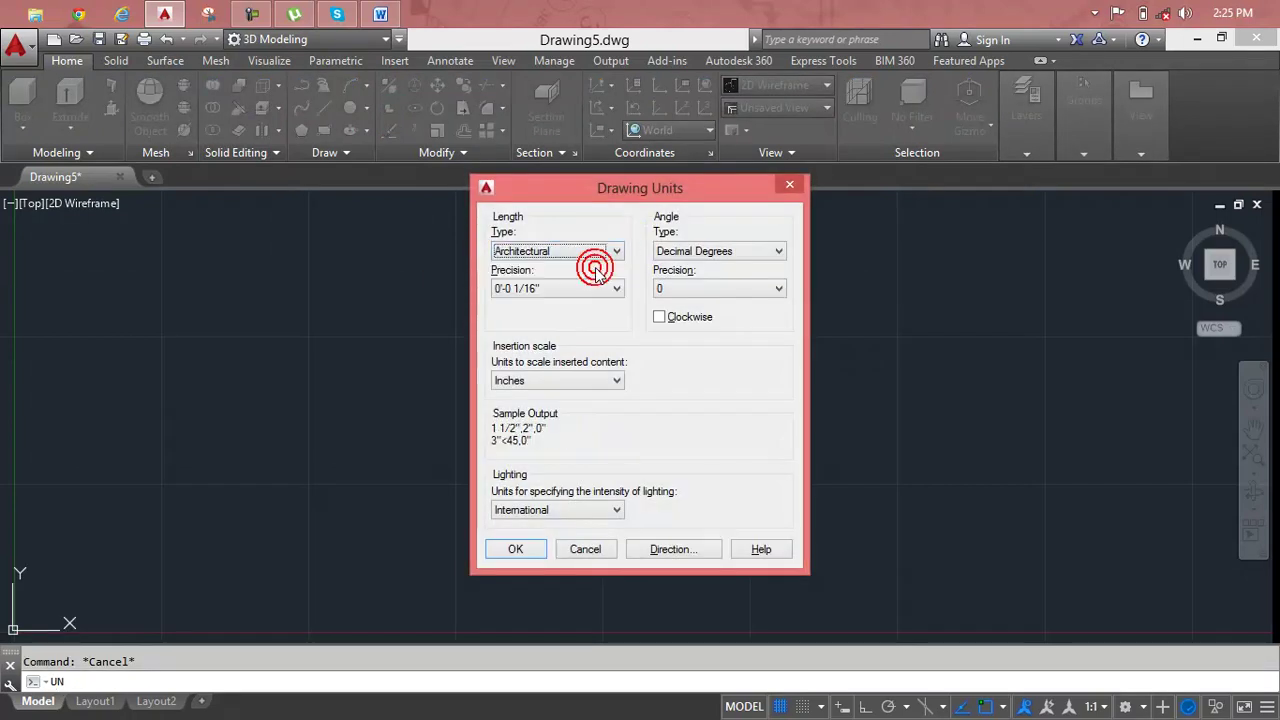
left_click(590, 288)
left_click(580, 305)
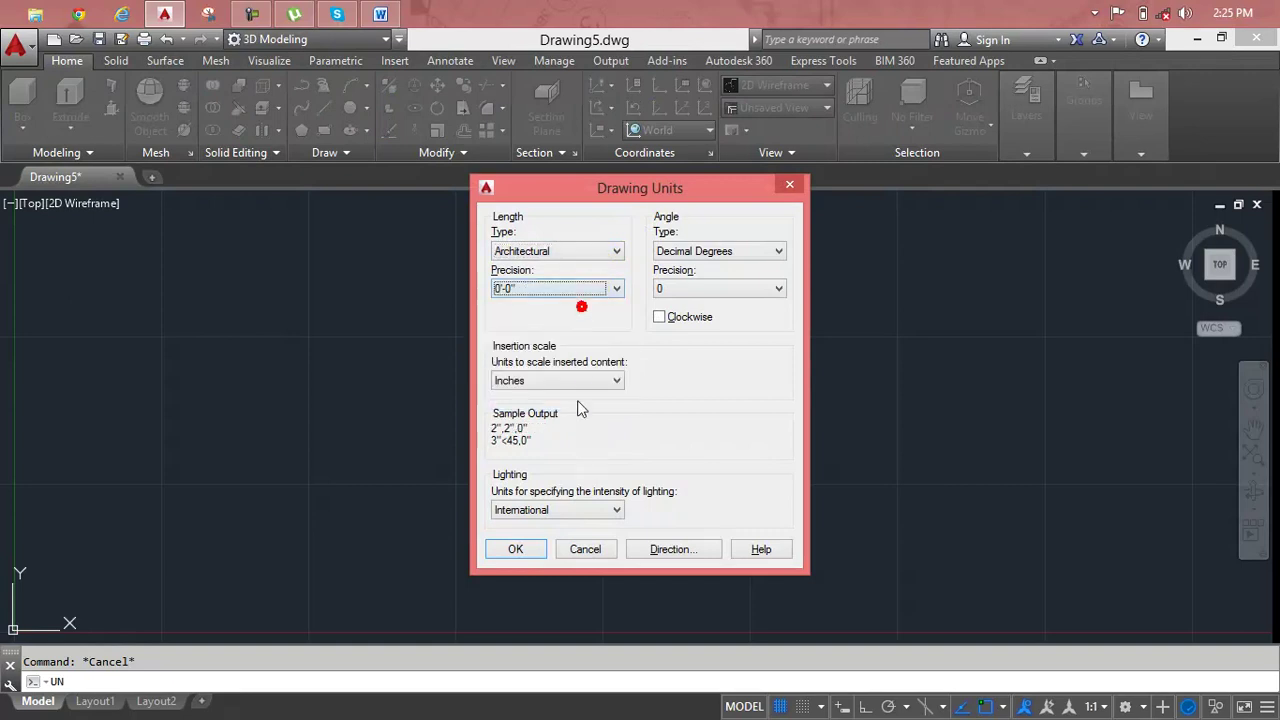
left_click(520, 552)
key("Escape")
type("Te")
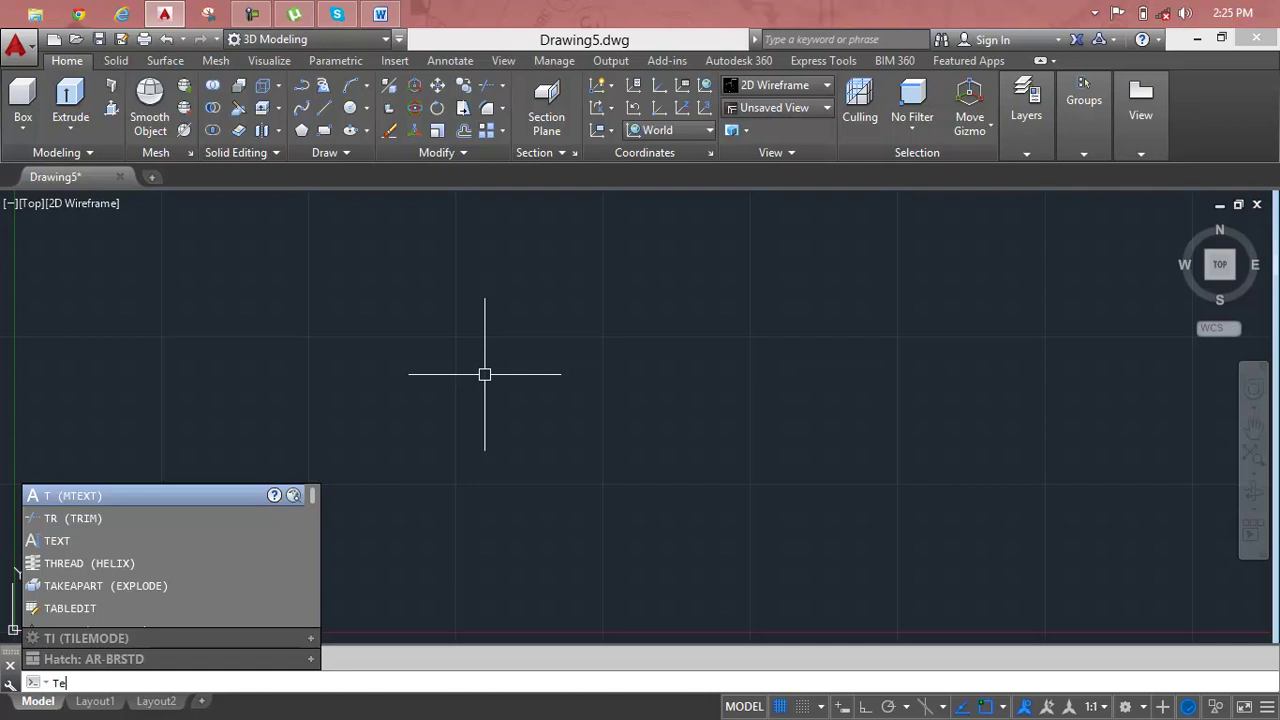
Start single-line text at a picked point with 10' height and 0 rotation.
type("T")
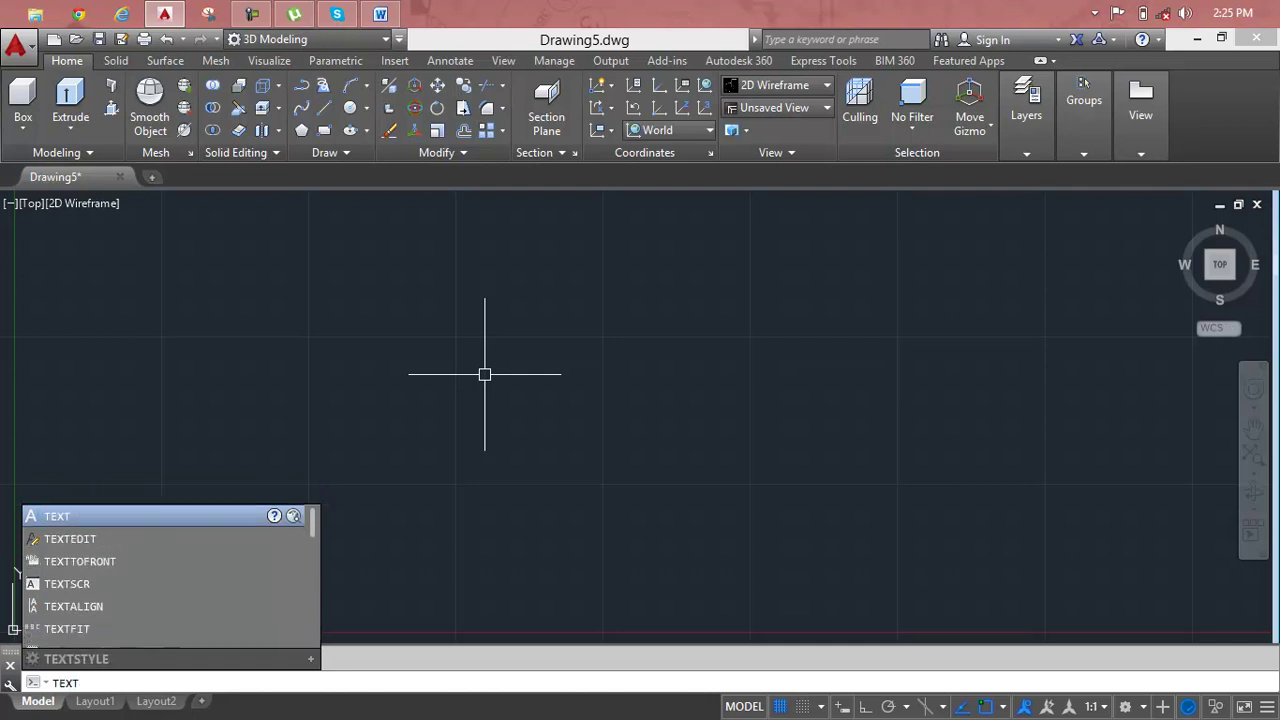
key("Return")
left_click(415, 276)
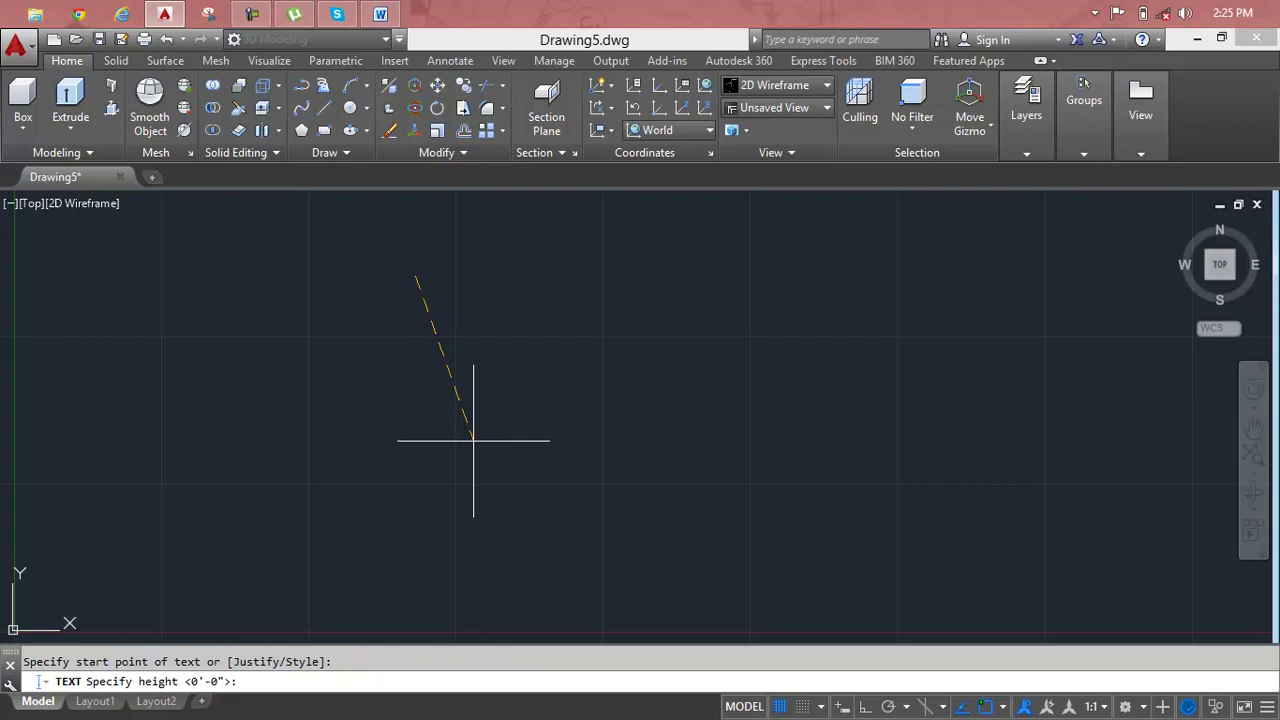
key("F8")
type("10'")
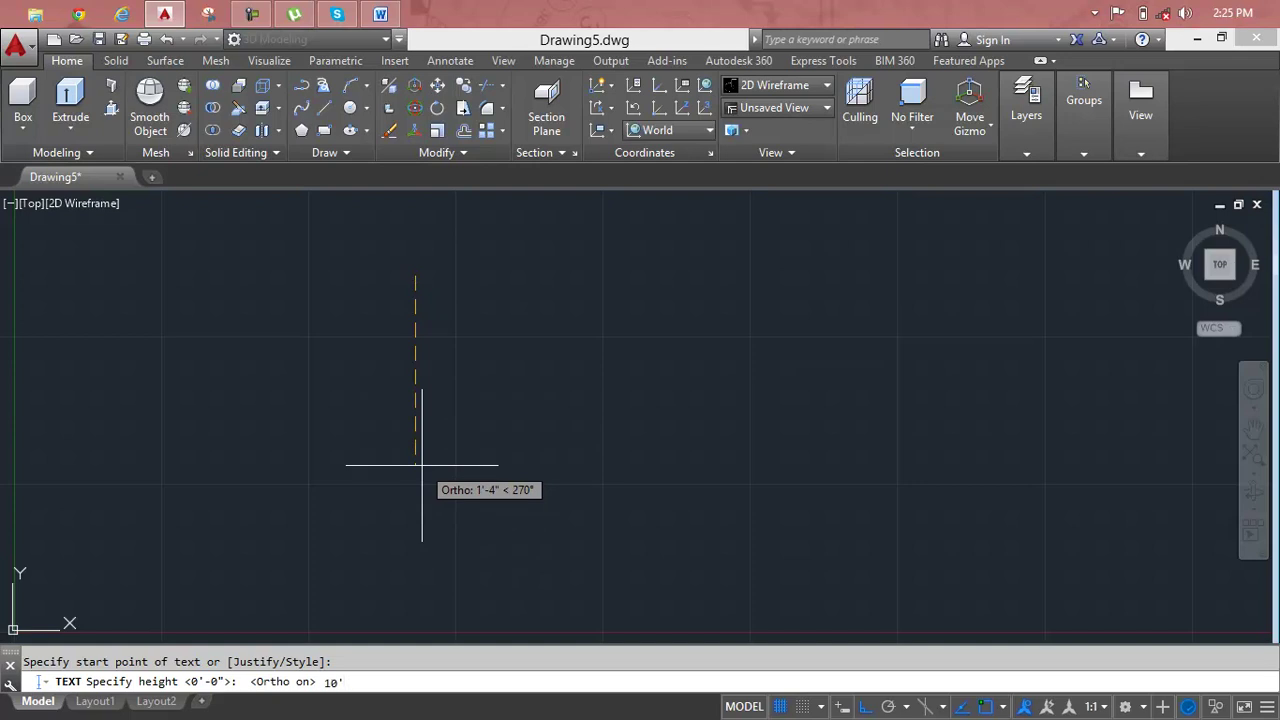
key("Return")
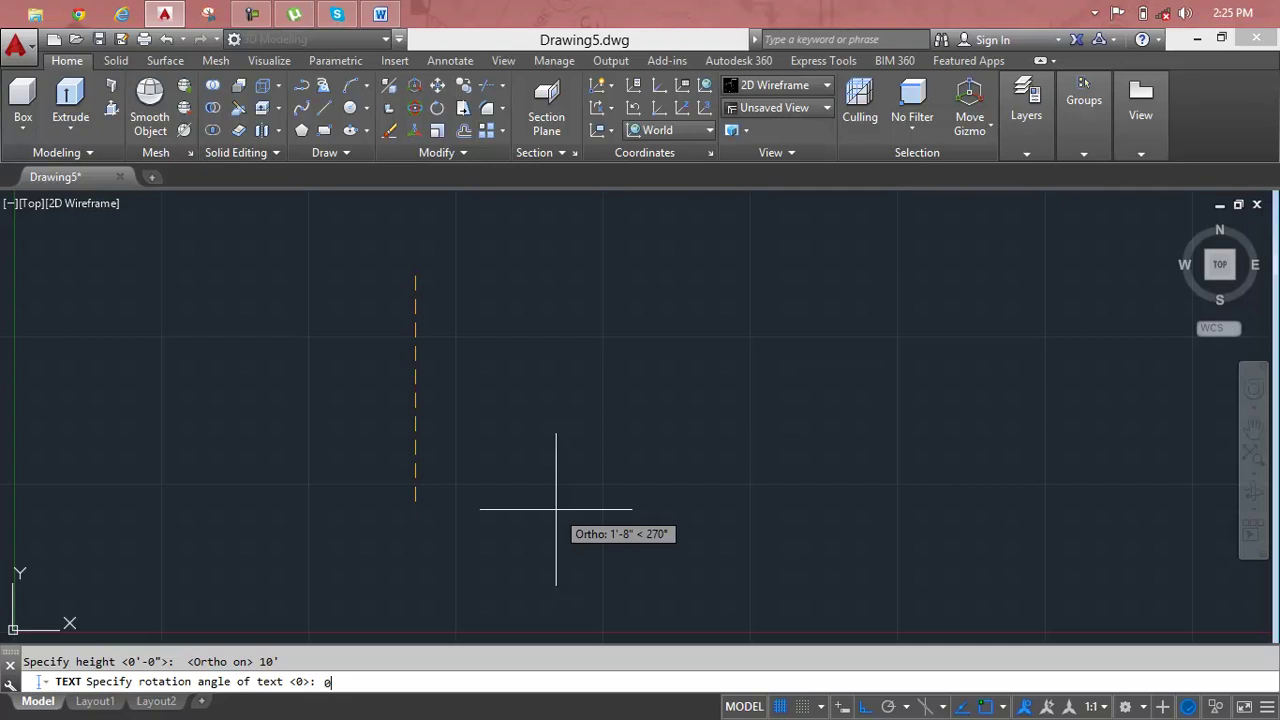
key("Return")
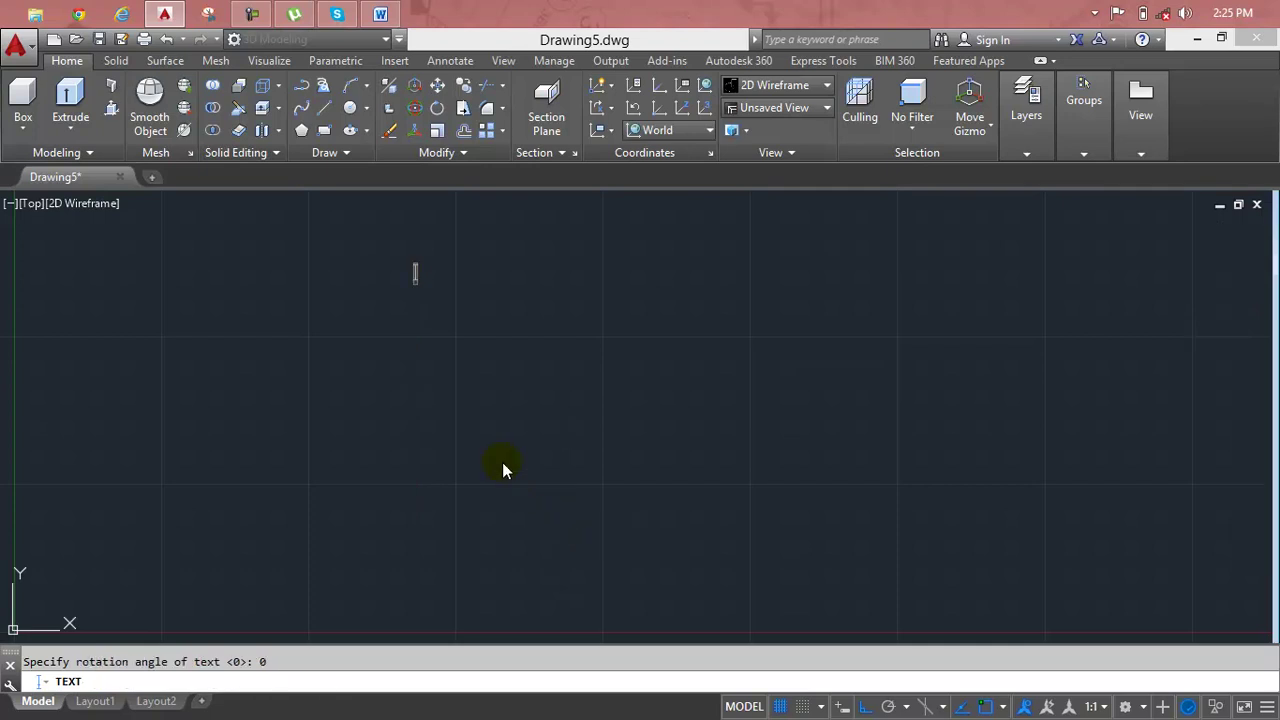
Type 'AutoCAD 2015', correcting the typo, and finish the text command.
scroll(417, 262, "up", 3)
scroll(417, 262, "up", 2)
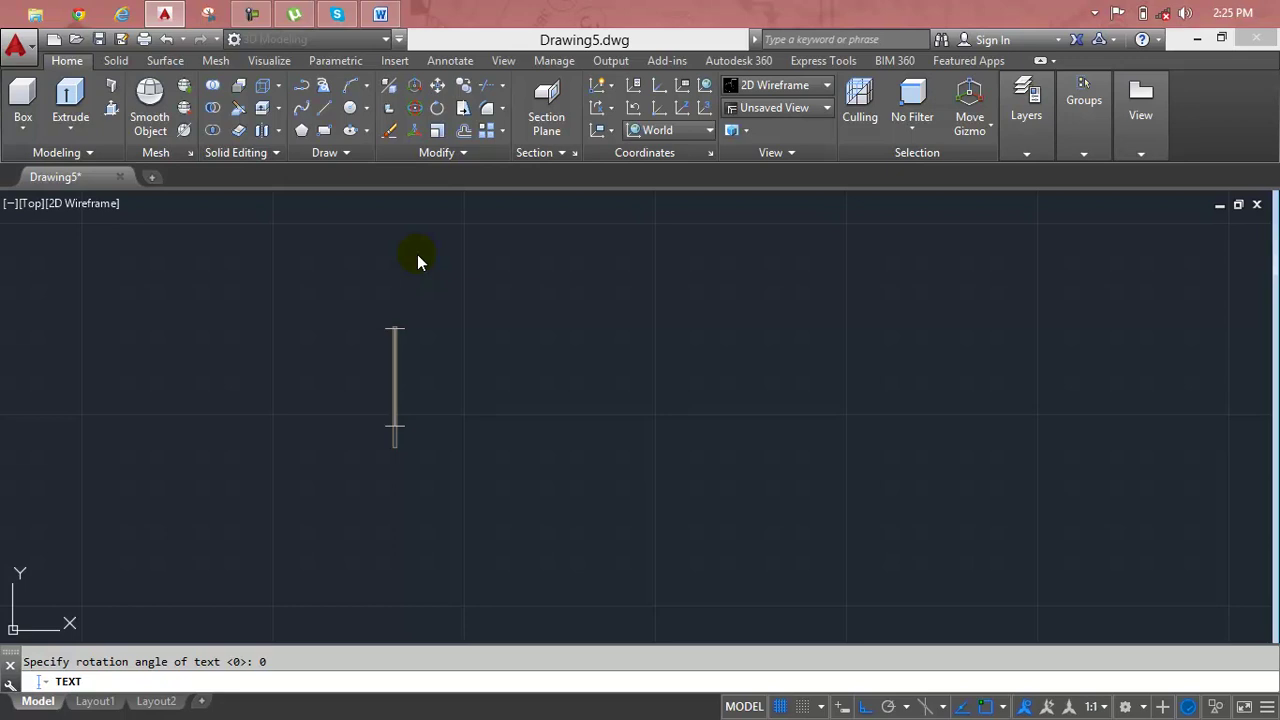
type("Auto")
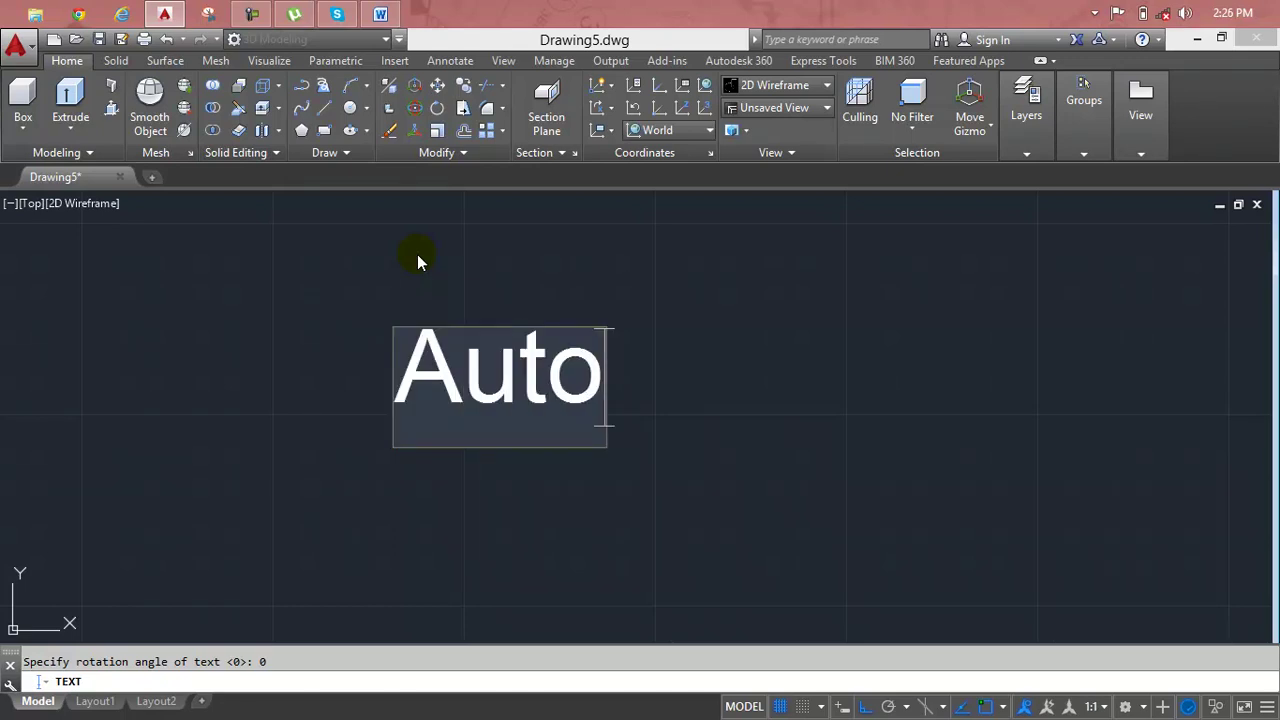
type("CAD")
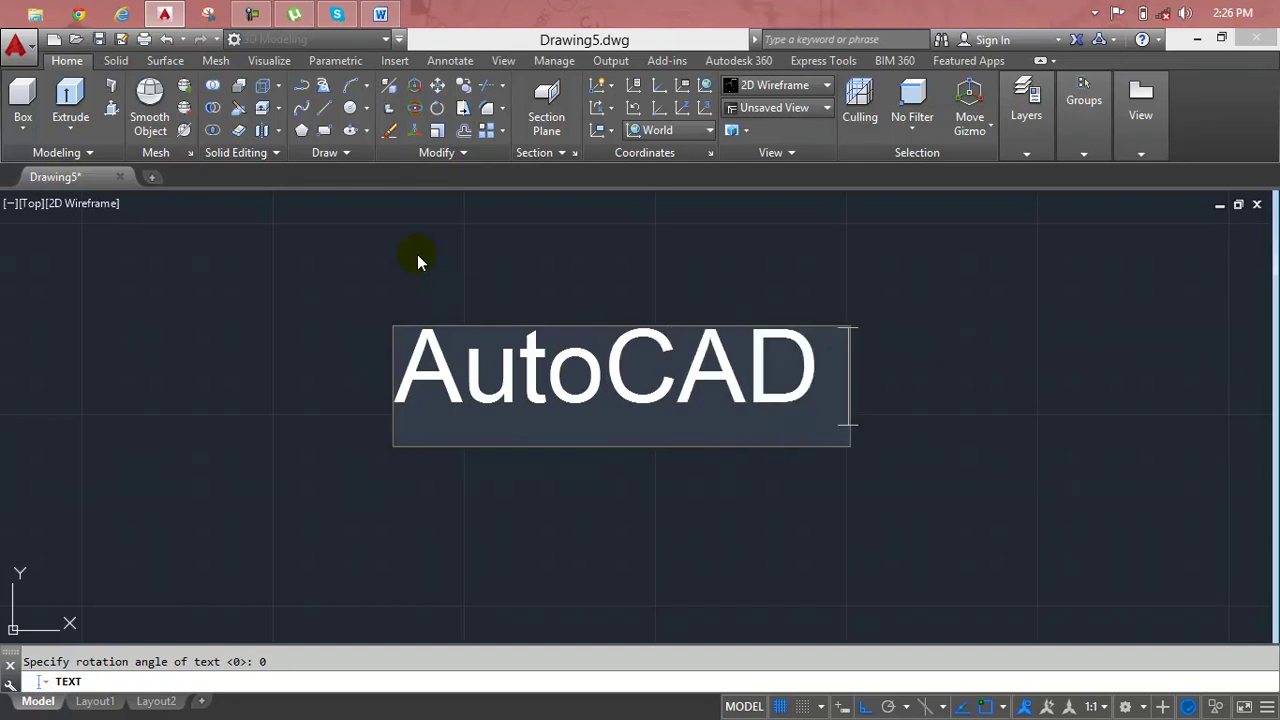
type(" 201")
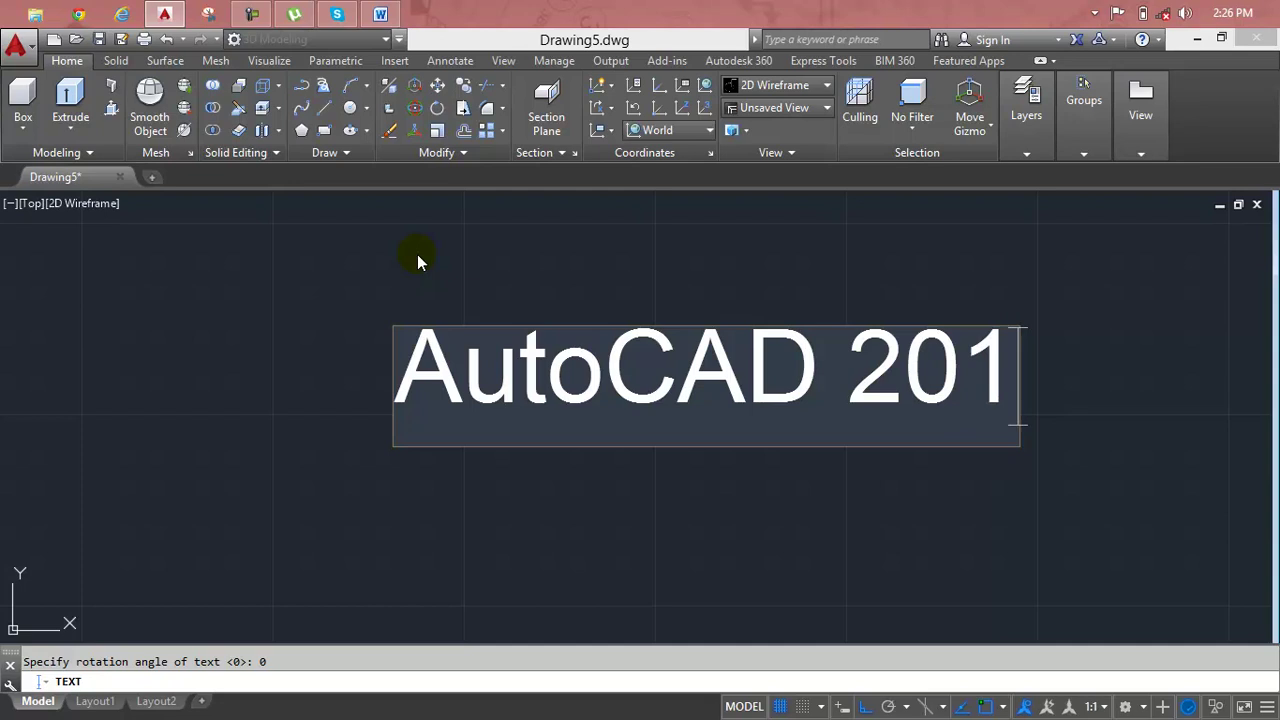
type("85")
key("BackSpace")
key("BackSpace")
type("5")
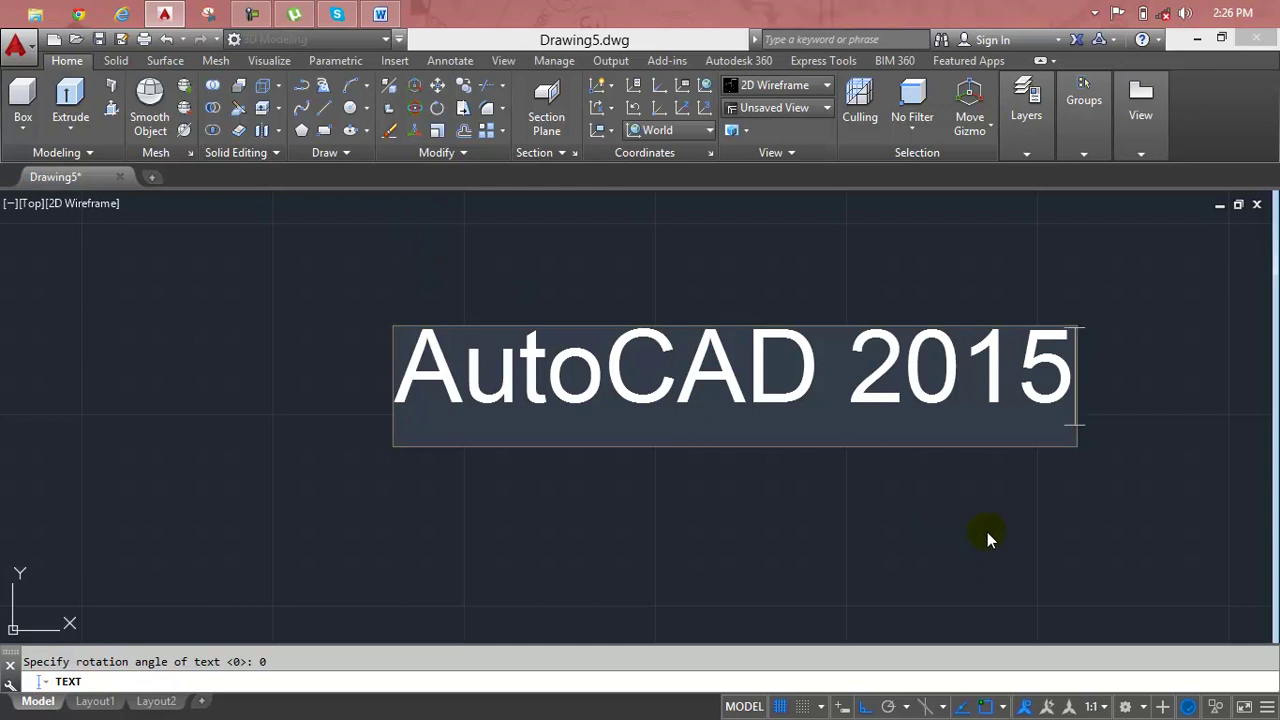
key("Return")
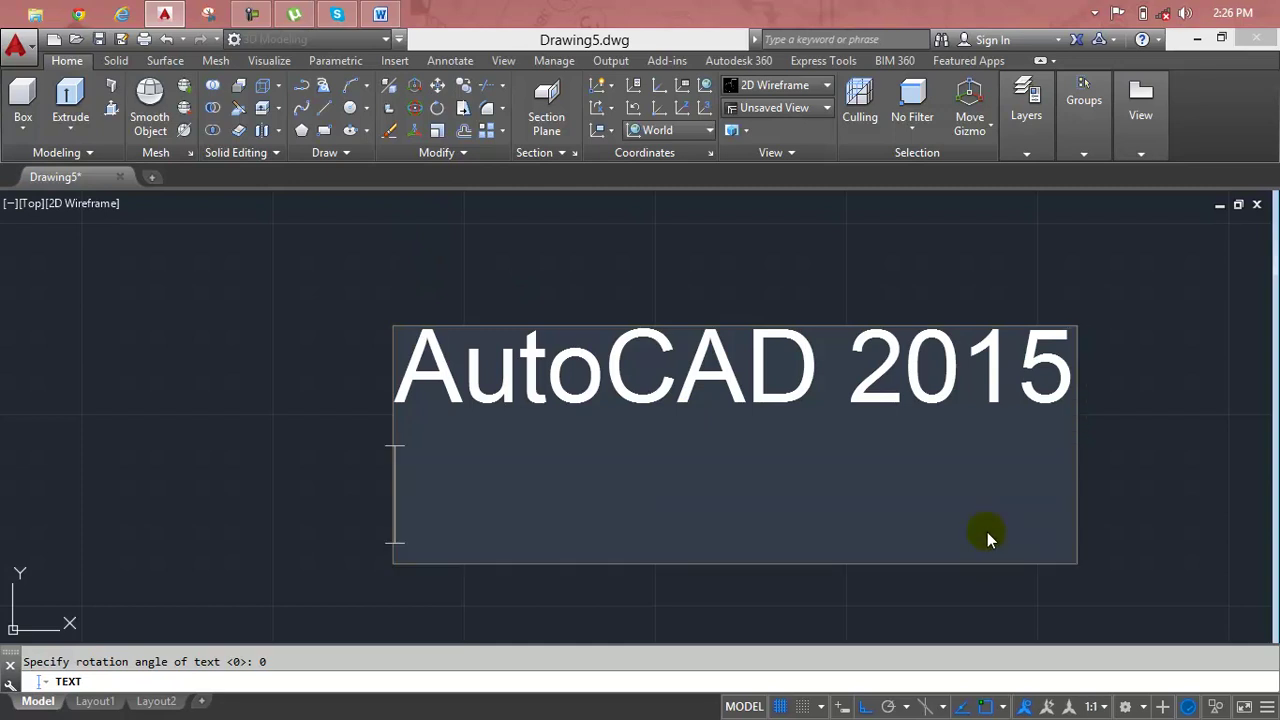
key("Return")
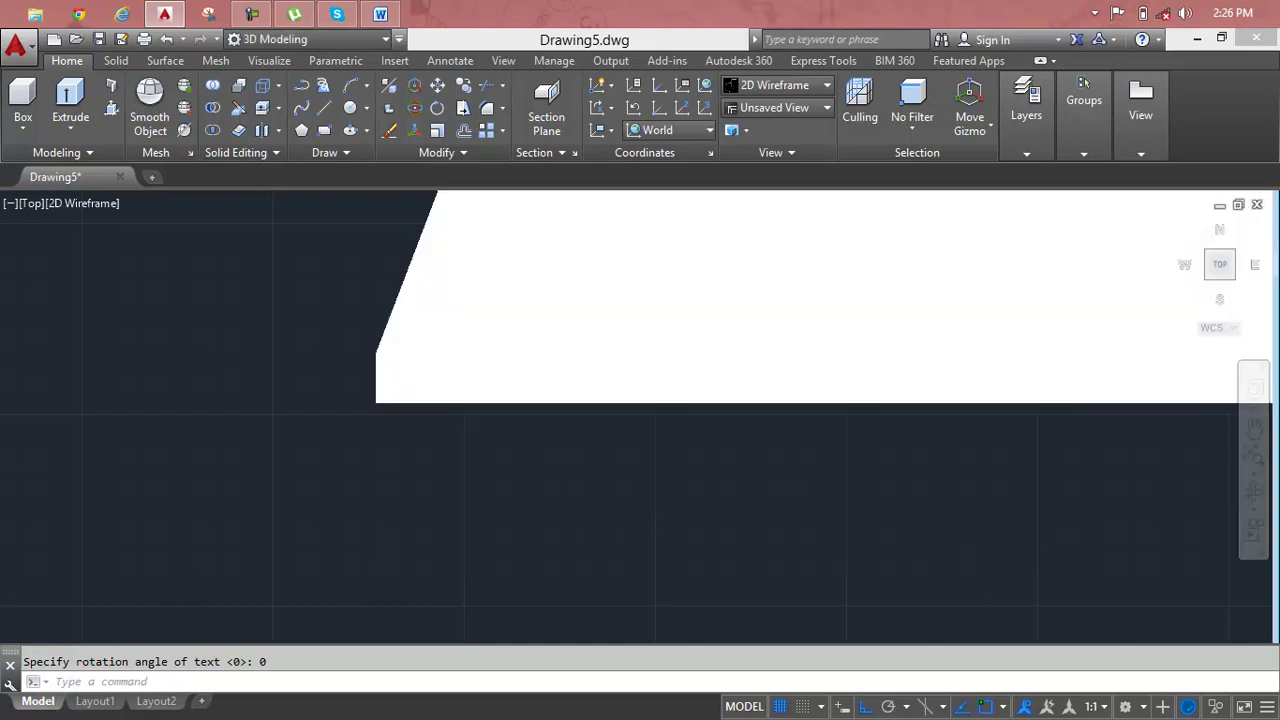
Zoom All so the whole drawing and text are visible.
scroll(987, 531, "down", 5)
mouse_move(1050, 470)
middle_mouse_down()
mouse_move(934, 457)
mouse_move(651, 477)
middle_mouse_up()
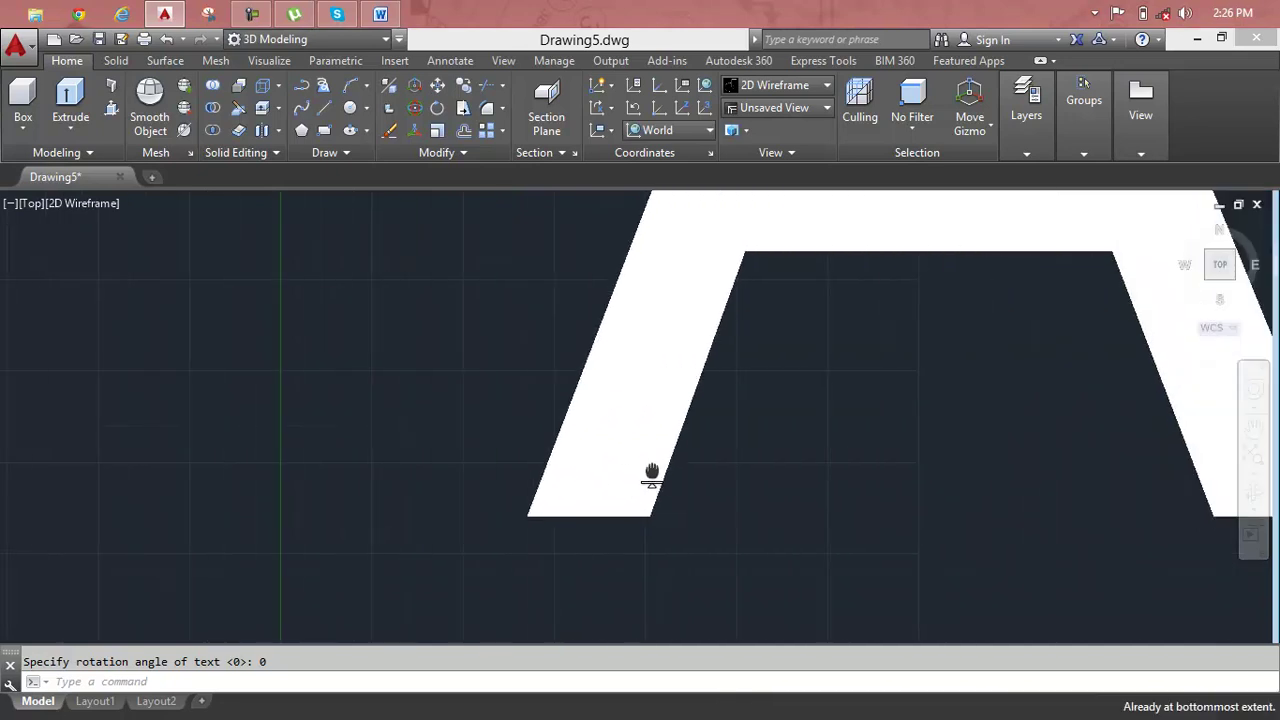
key("Escape")
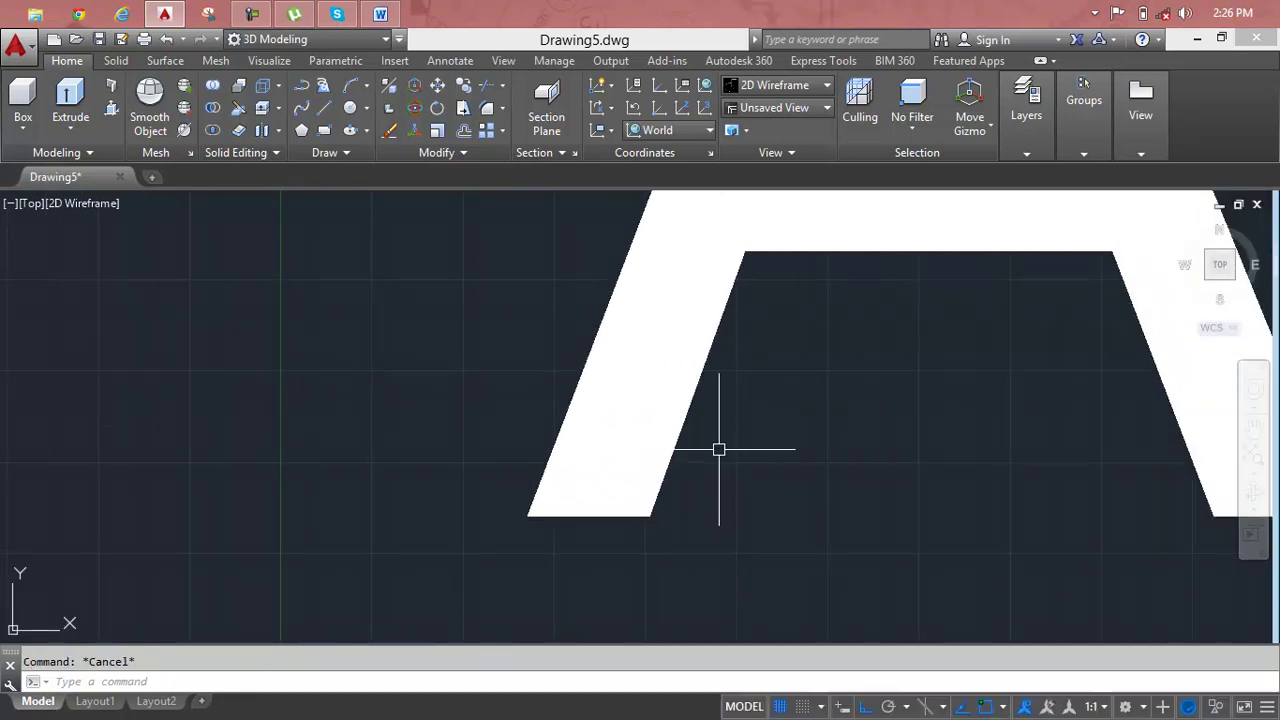
type("z")
key("Return")
type("a")
key("Return")
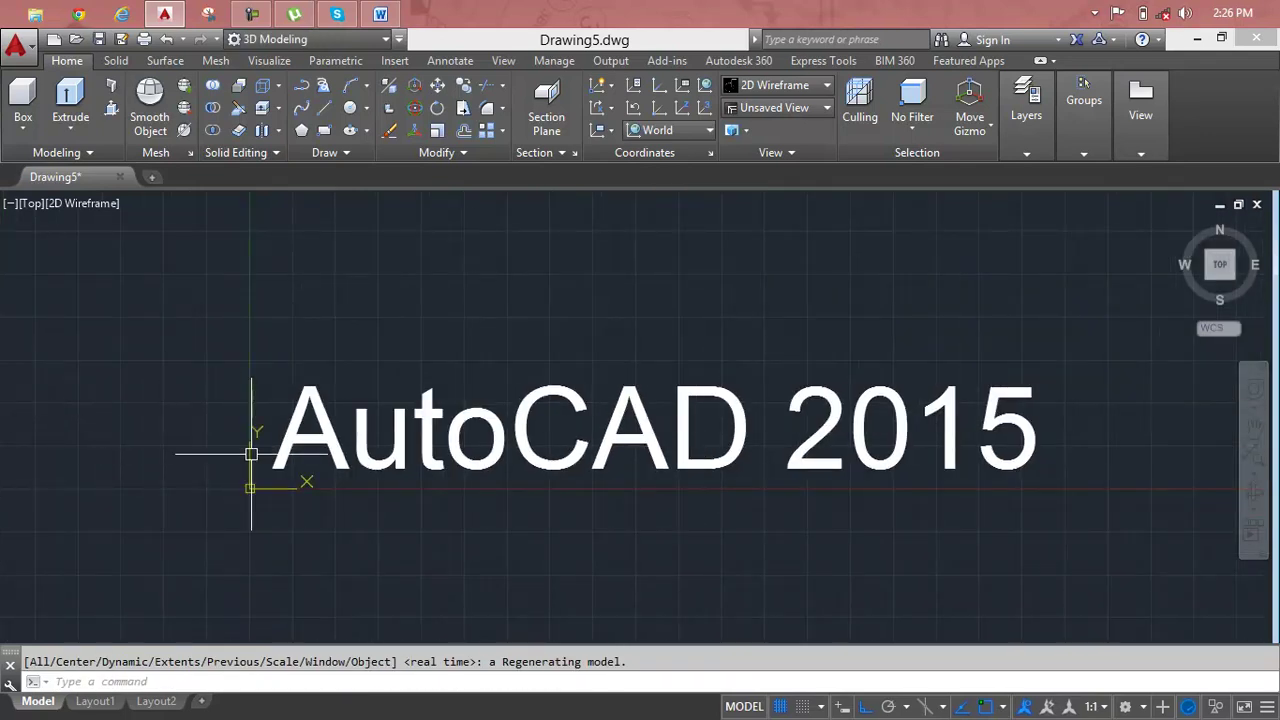
scroll(251, 454, "up", 2)
key("Escape")
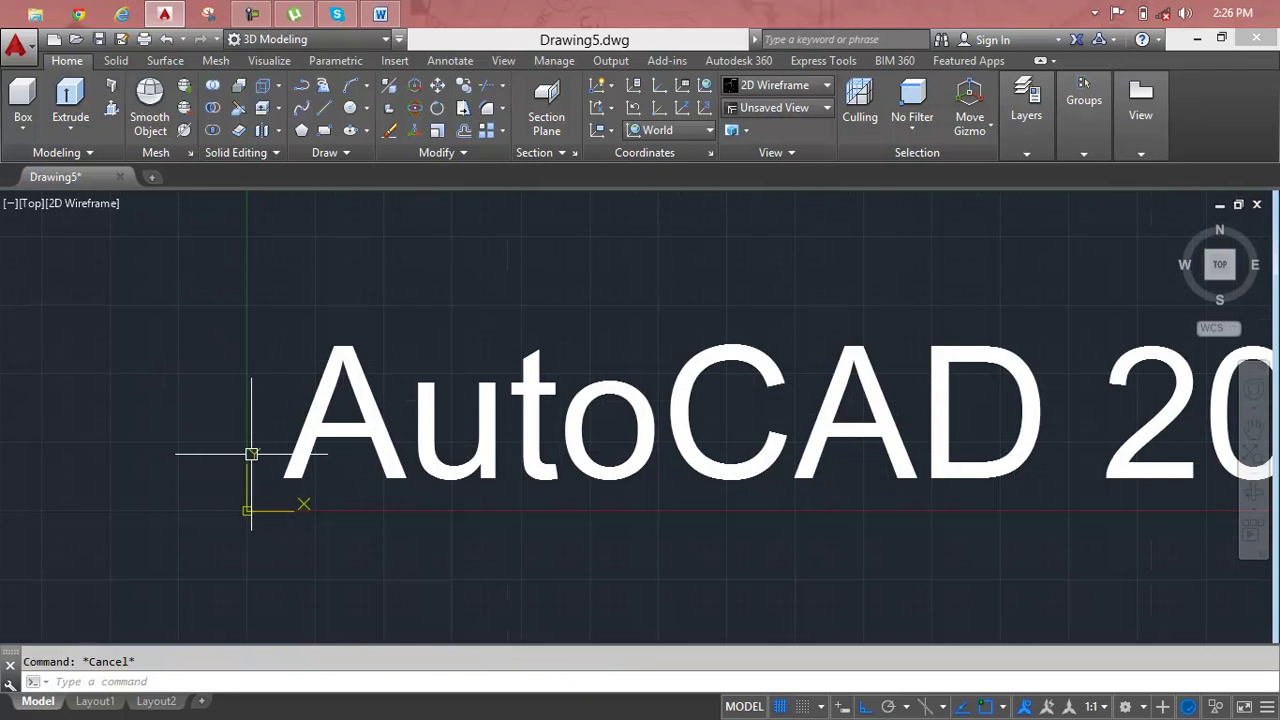
Uncheck 'Display at UCS origin point' in the UCS settings, then recenter the text.
type("UC")
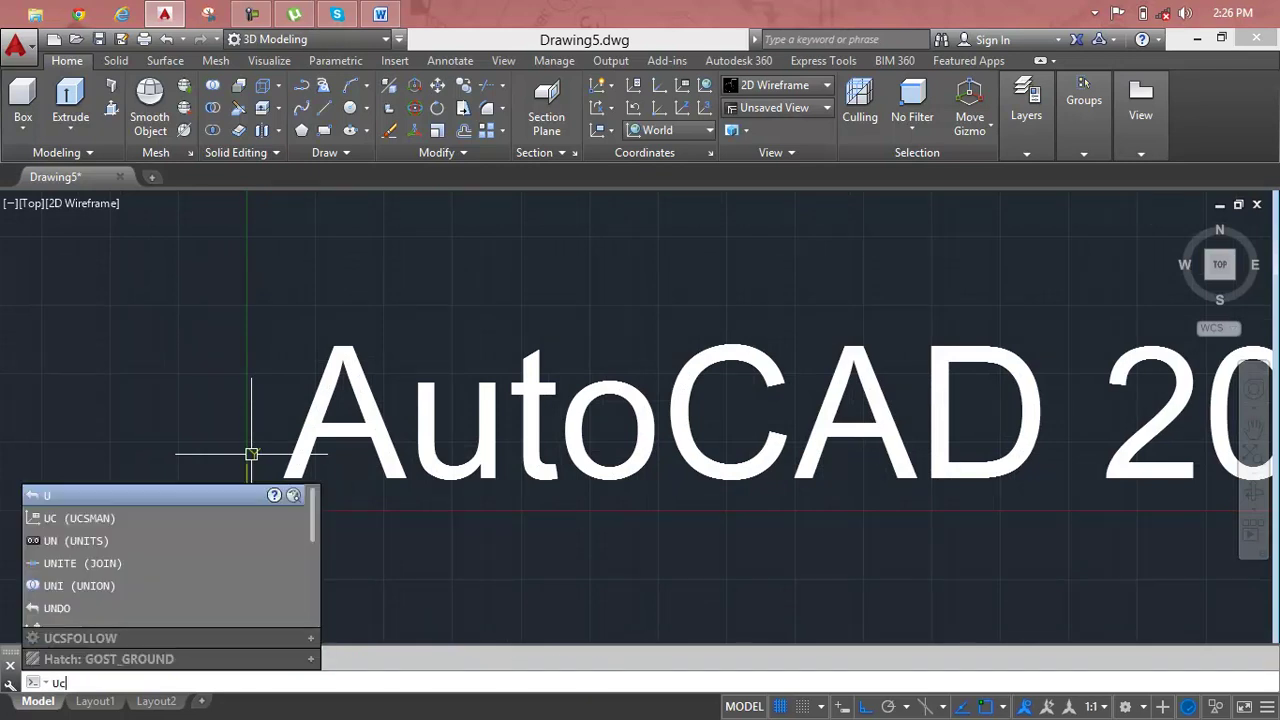
key("Return")
left_click(578, 334)
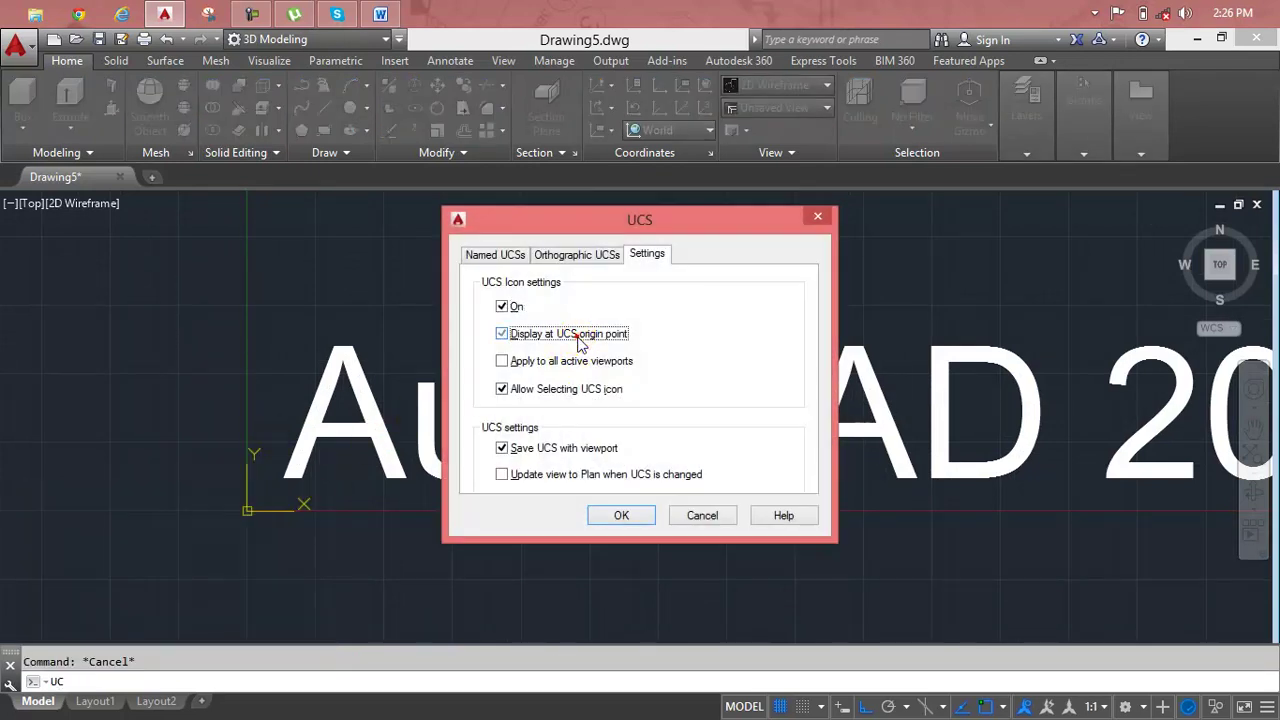
left_click(610, 516)
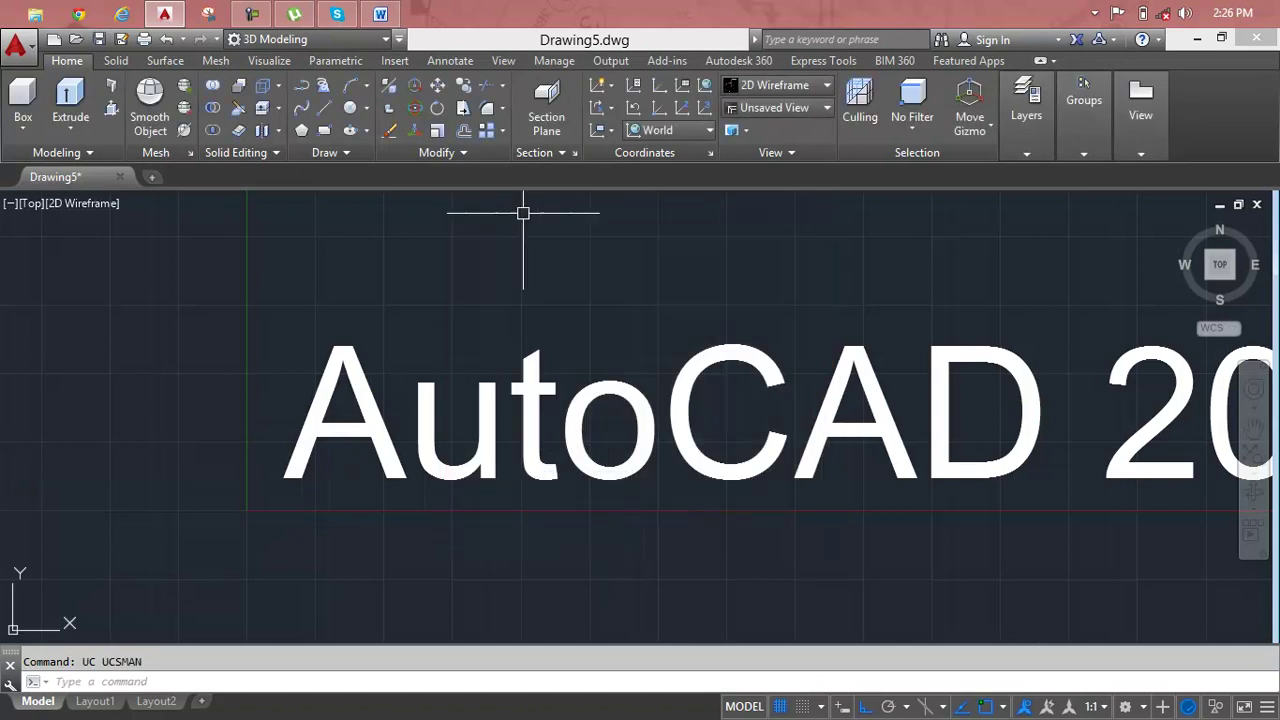
scroll(523, 209, "down", 3)
mouse_move(649, 408)
middle_mouse_down()
mouse_move(664, 511)
mouse_move(614, 557)
middle_mouse_up()
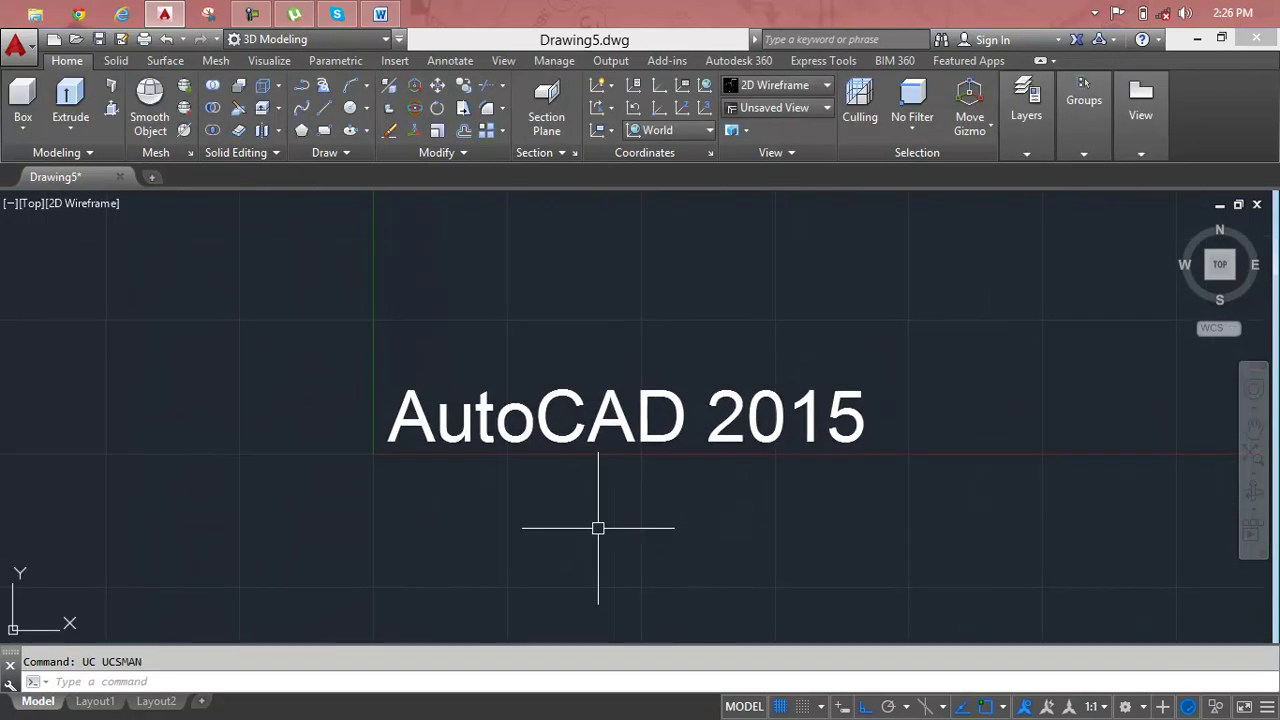
scroll(594, 523, "up", 2)
middle_click_drag(617, 386, 604, 440)
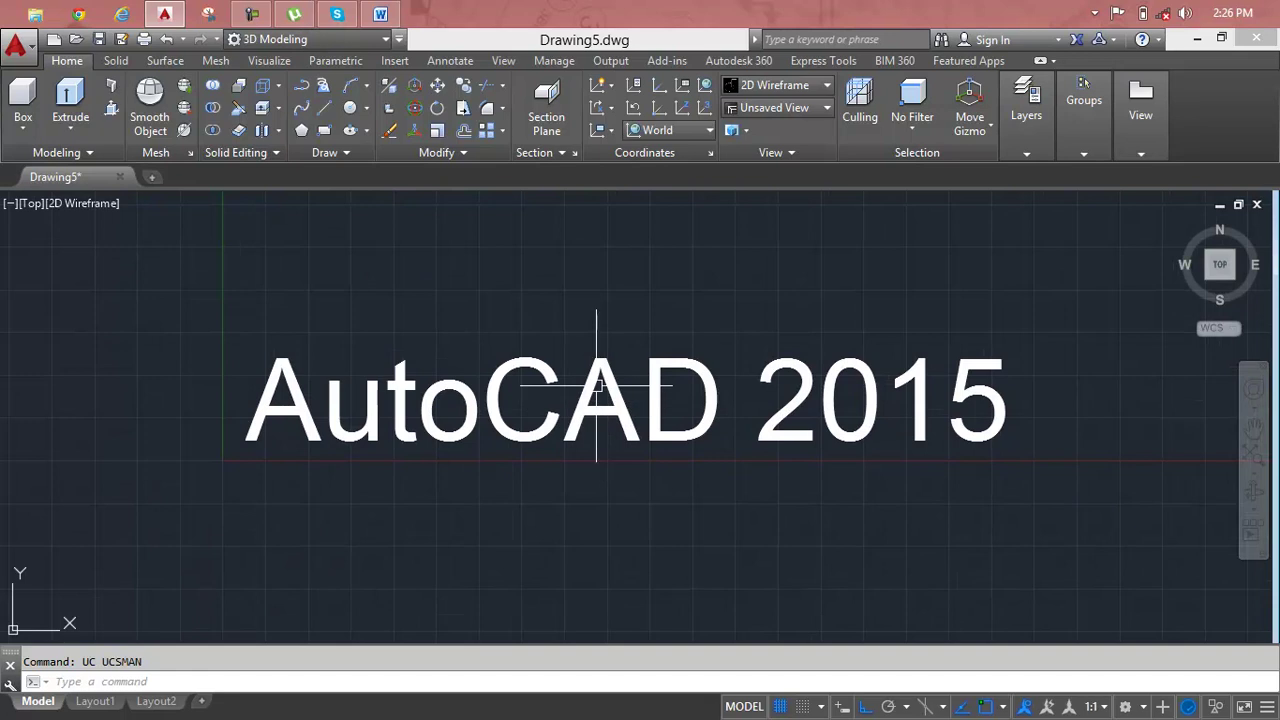
scroll(593, 375, "up", 2)
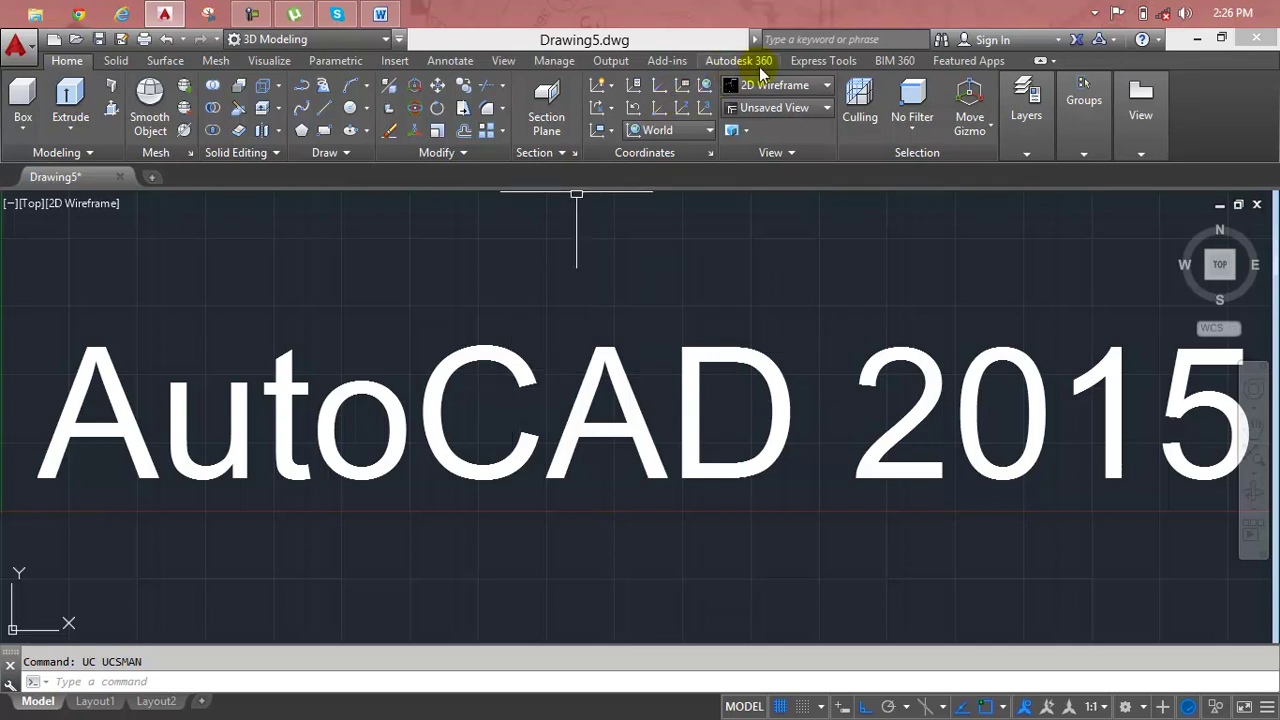
Explode the AutoCAD 2015 text into line outlines with Express Tools Modify Text > Explode.
left_click(853, 66)
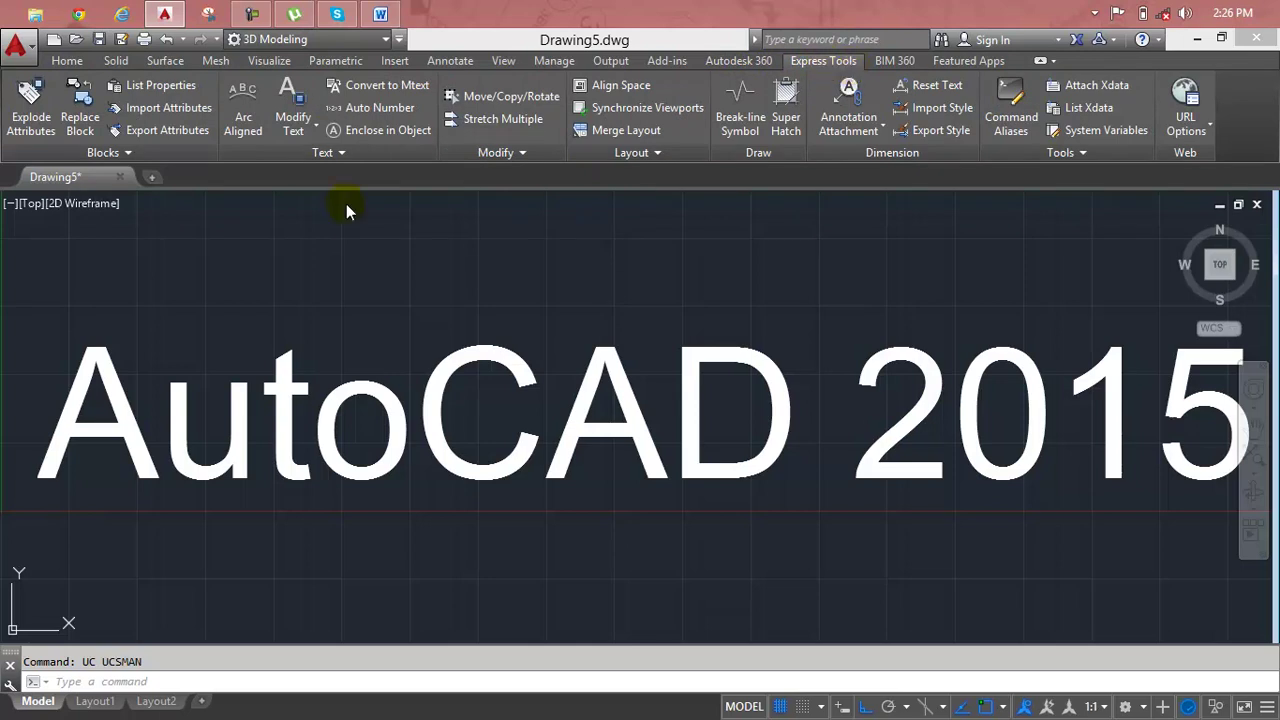
left_click(305, 131)
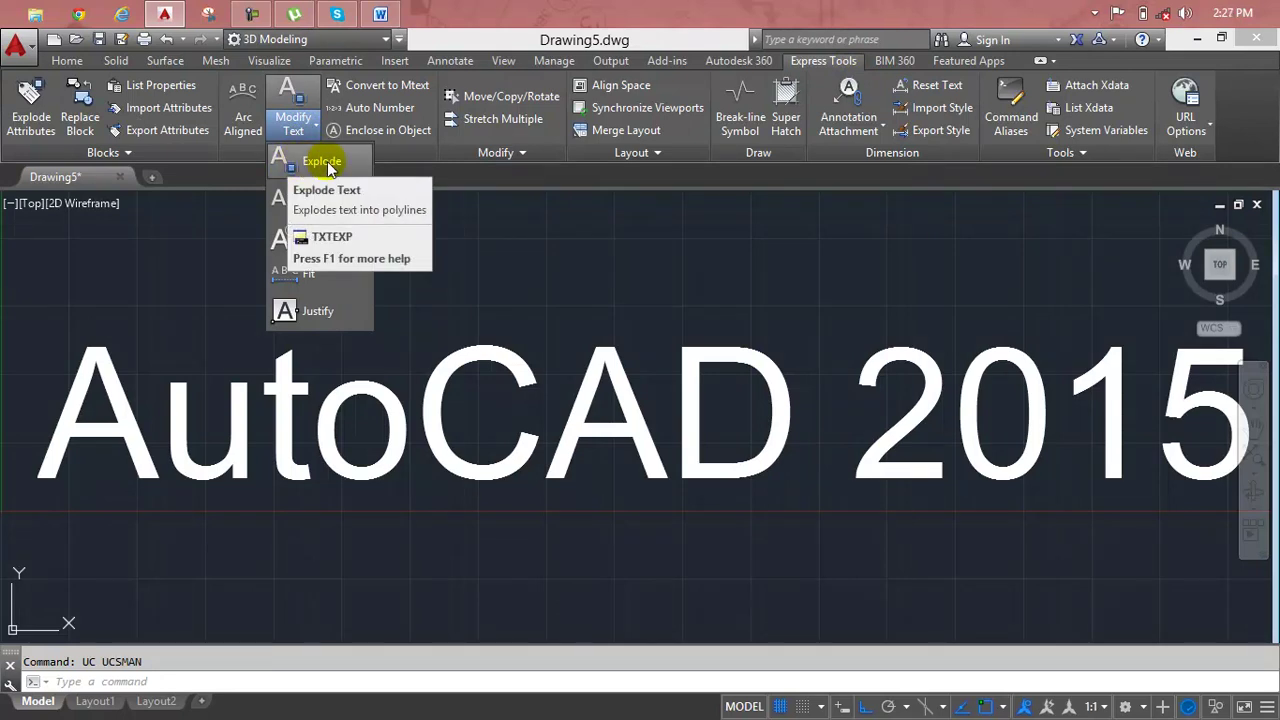
left_click(328, 165)
scroll(336, 351, "down", 5)
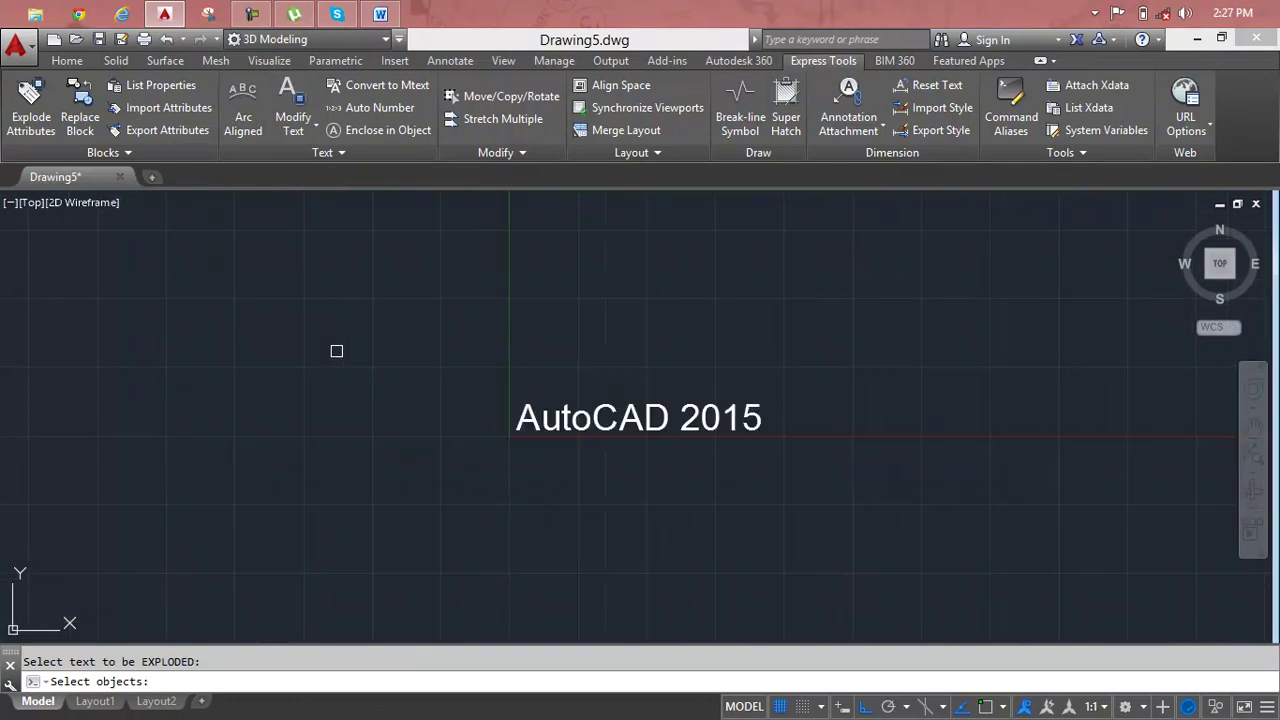
left_click(855, 403)
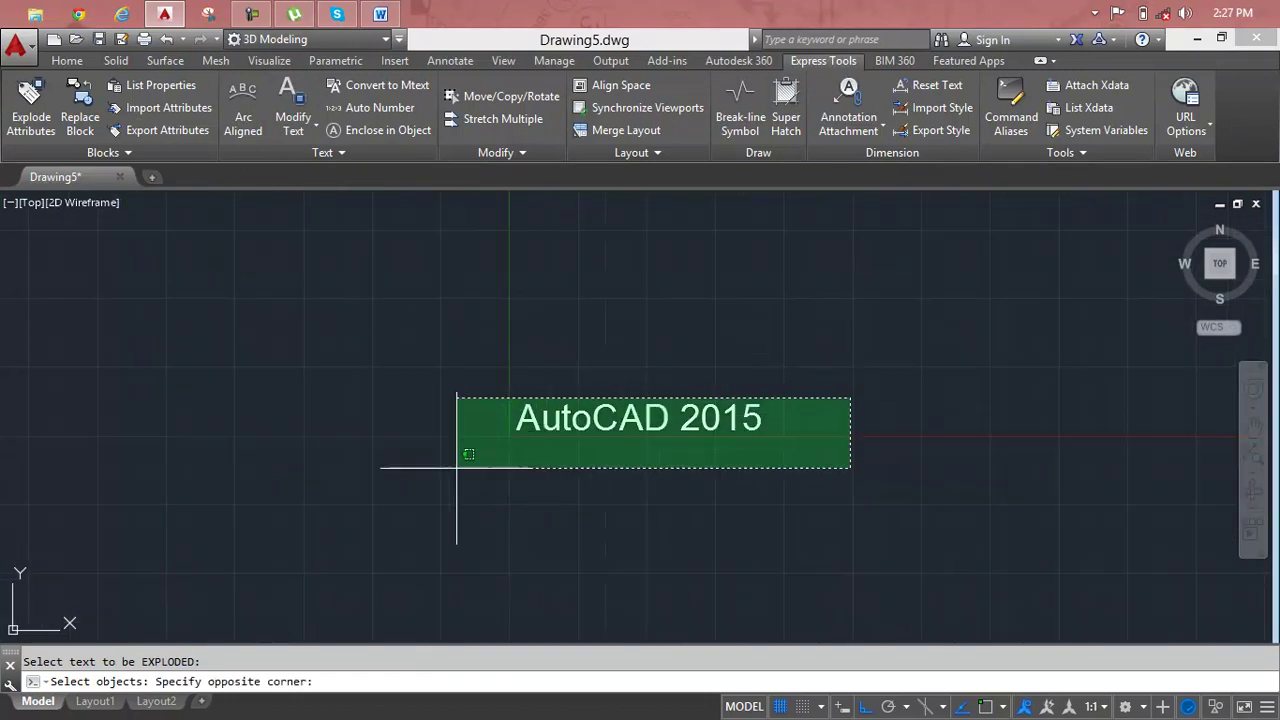
left_click(421, 478)
right_click(471, 434)
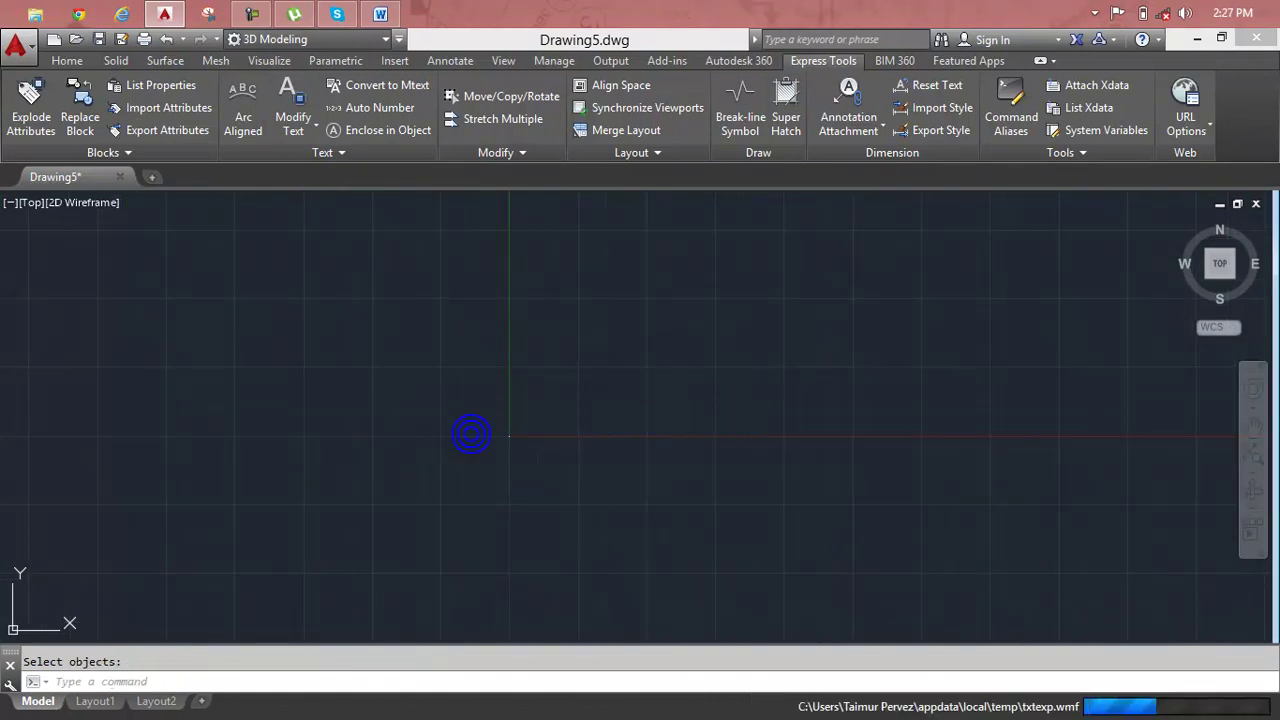
Select pieces of the A and u outlines to check them, then clear the selection.
scroll(548, 412, "up", 4)
scroll(545, 410, "up", 4)
scroll(537, 414, "up", 3)
scroll(517, 420, "down", 2)
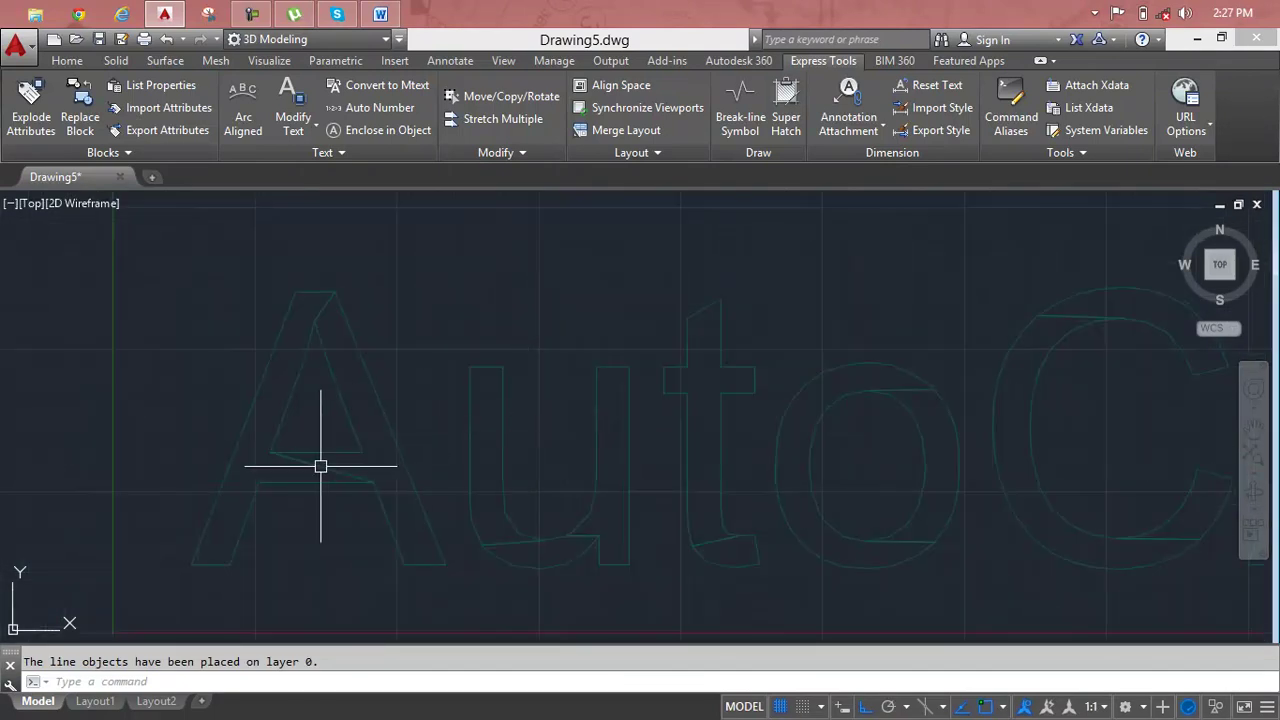
left_click(308, 464)
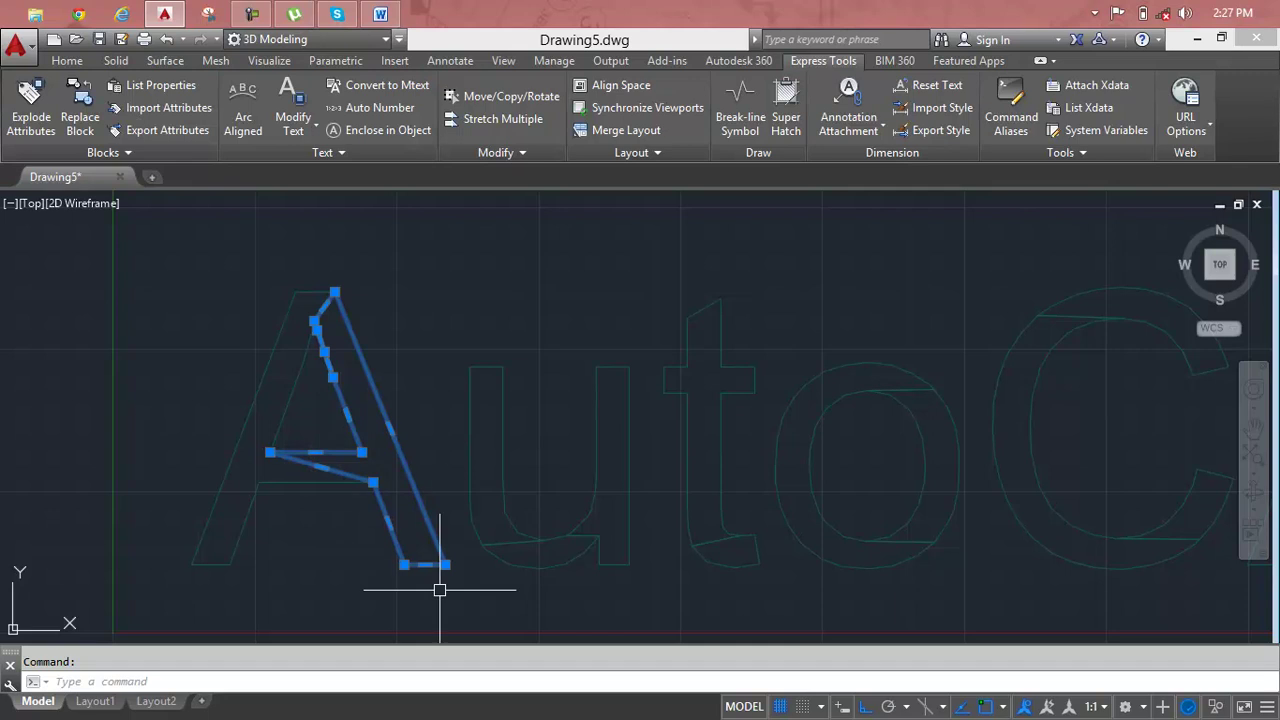
left_click(229, 518)
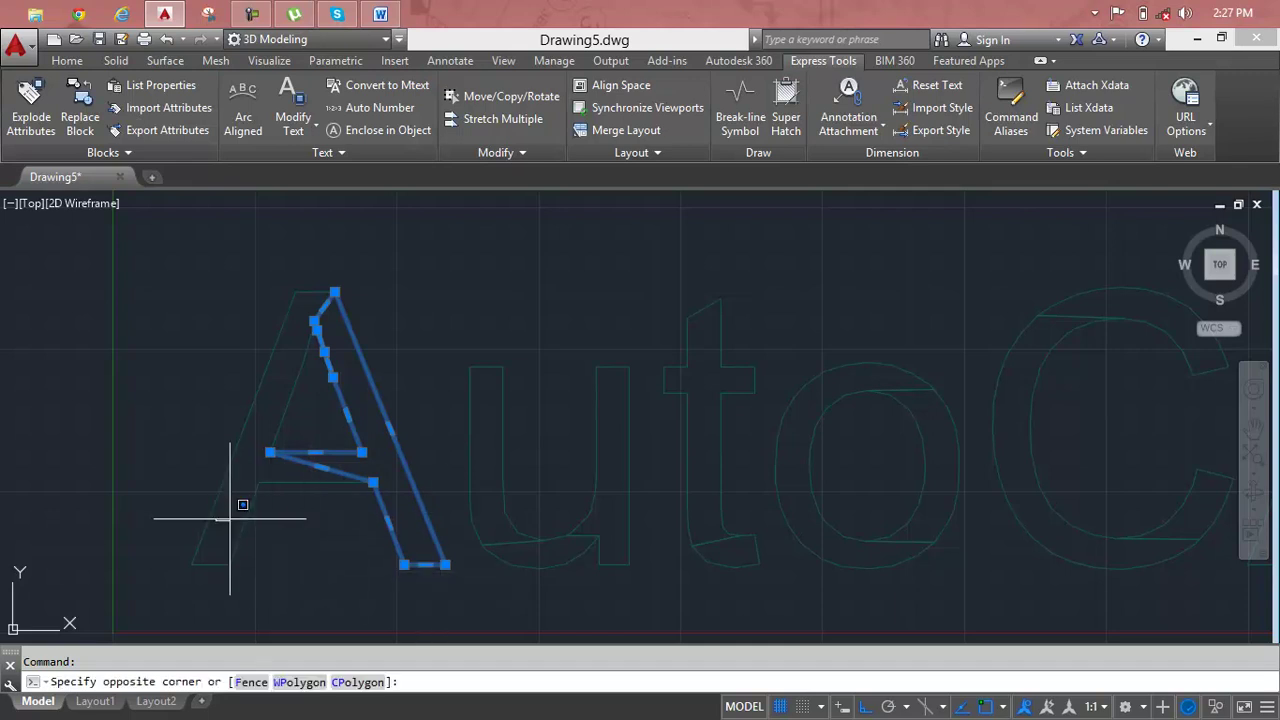
left_click(243, 515)
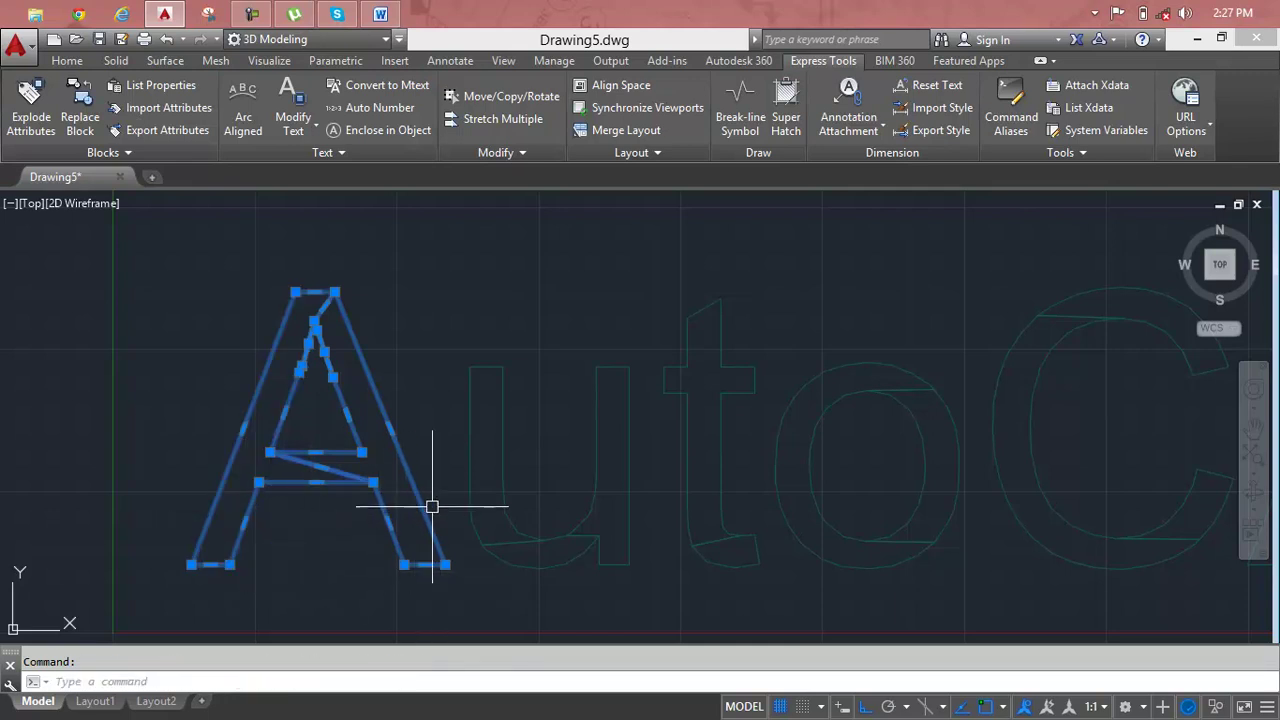
left_click(503, 458)
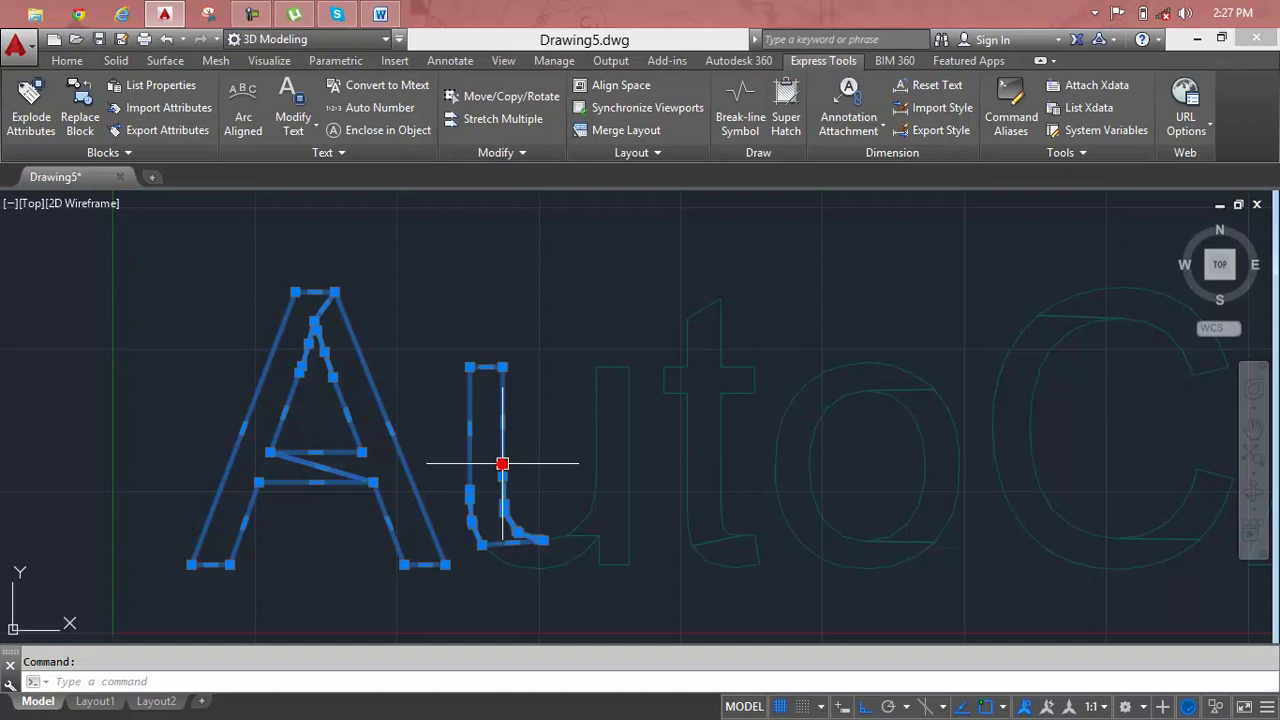
left_click(586, 532)
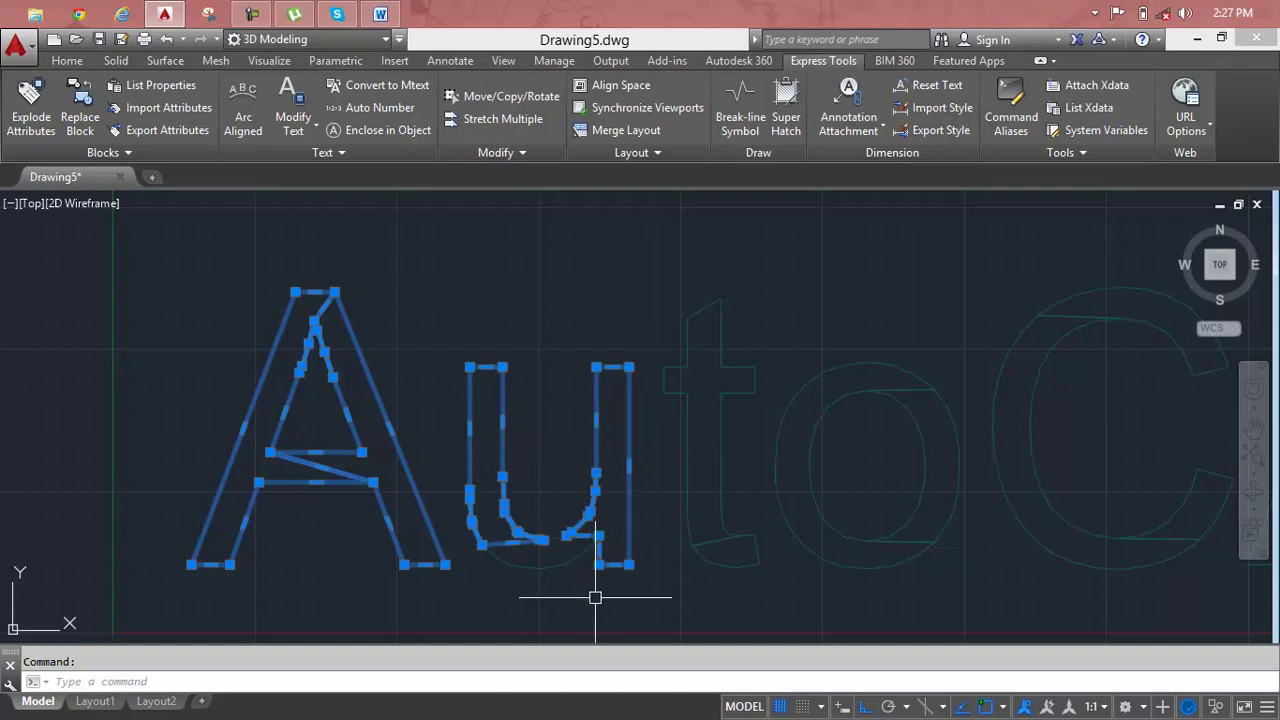
key("Escape")
scroll(540, 540, "down", 3)
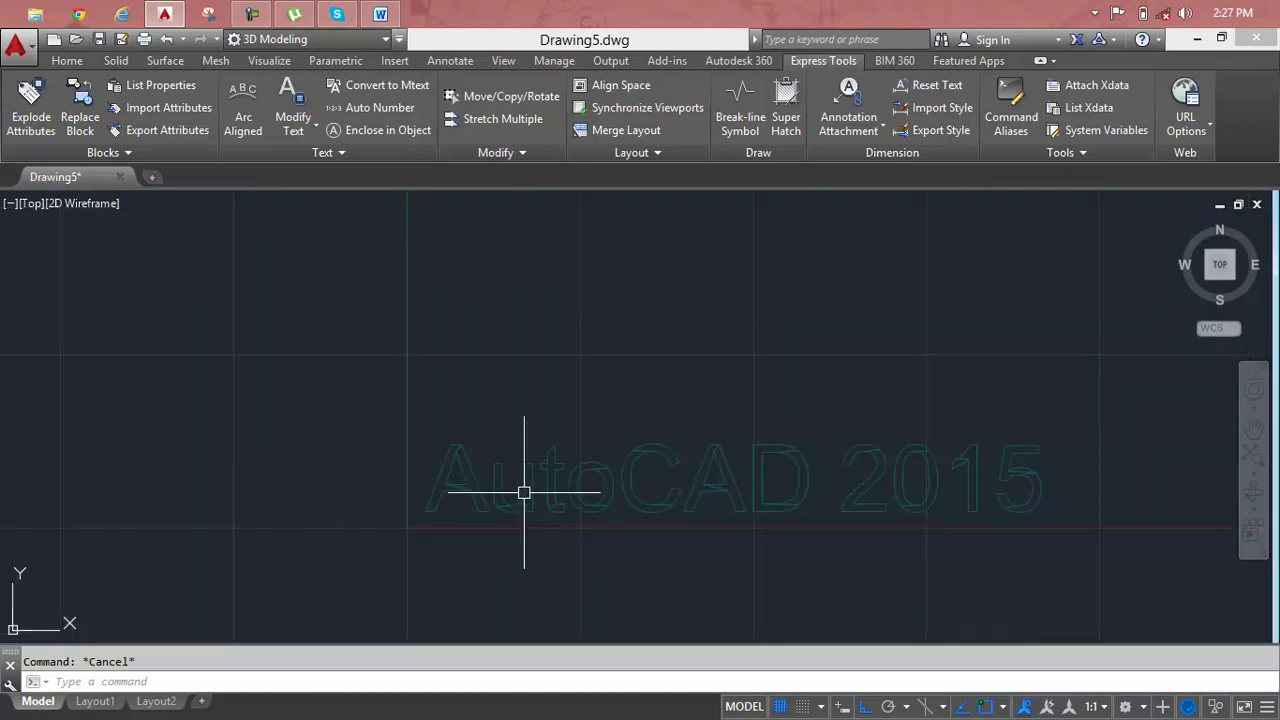
middle_click_drag(522, 492, 294, 474)
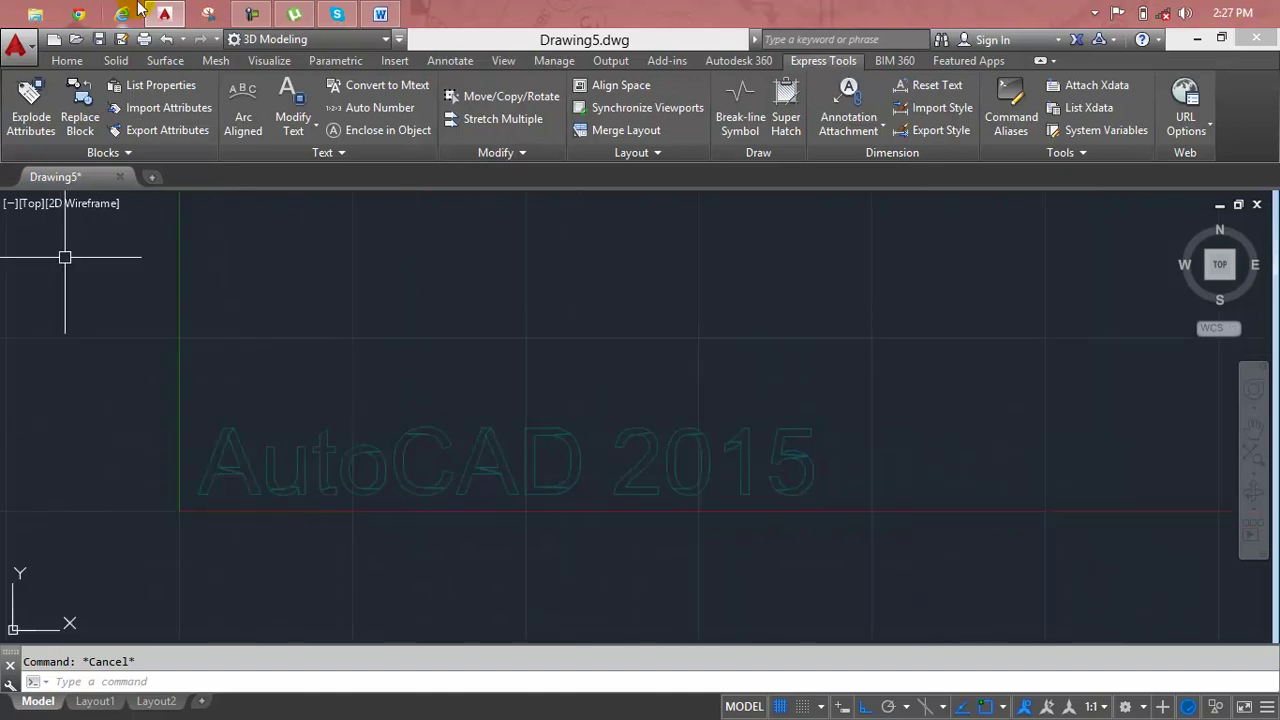
Explode every letter outline into separate segments using the Modify panel's Explode.
left_click(70, 61)
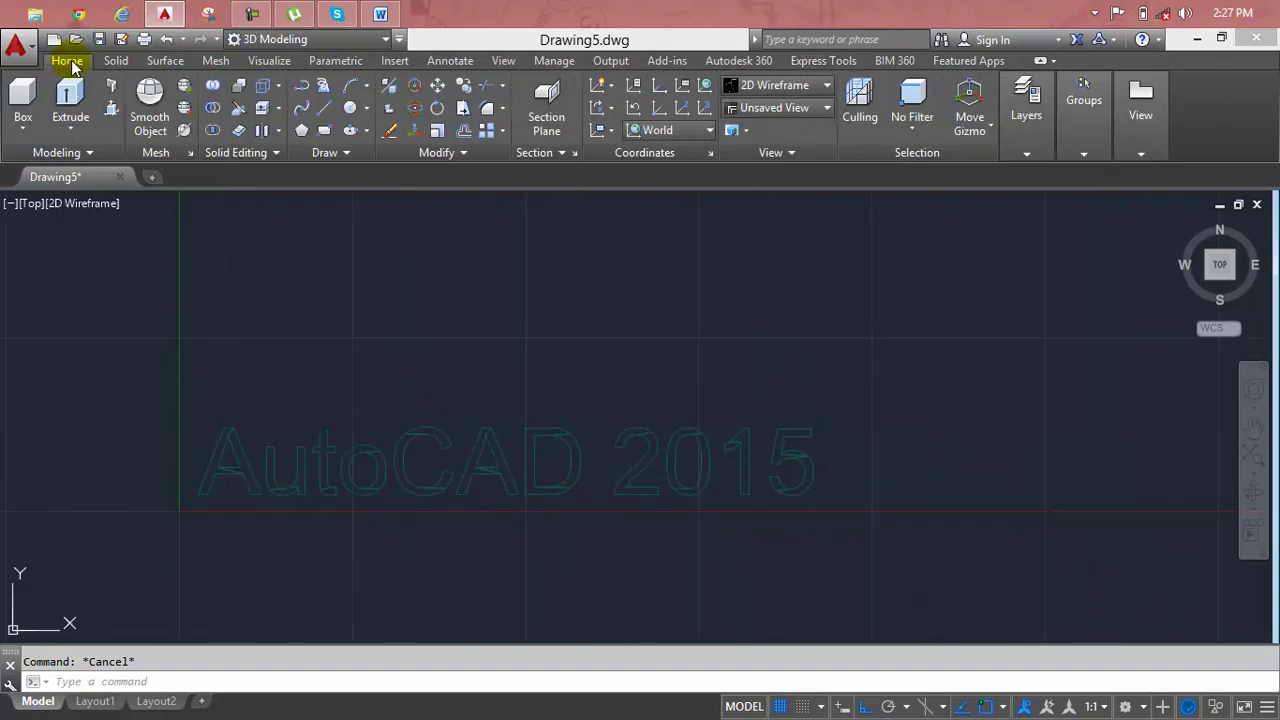
left_click(433, 152)
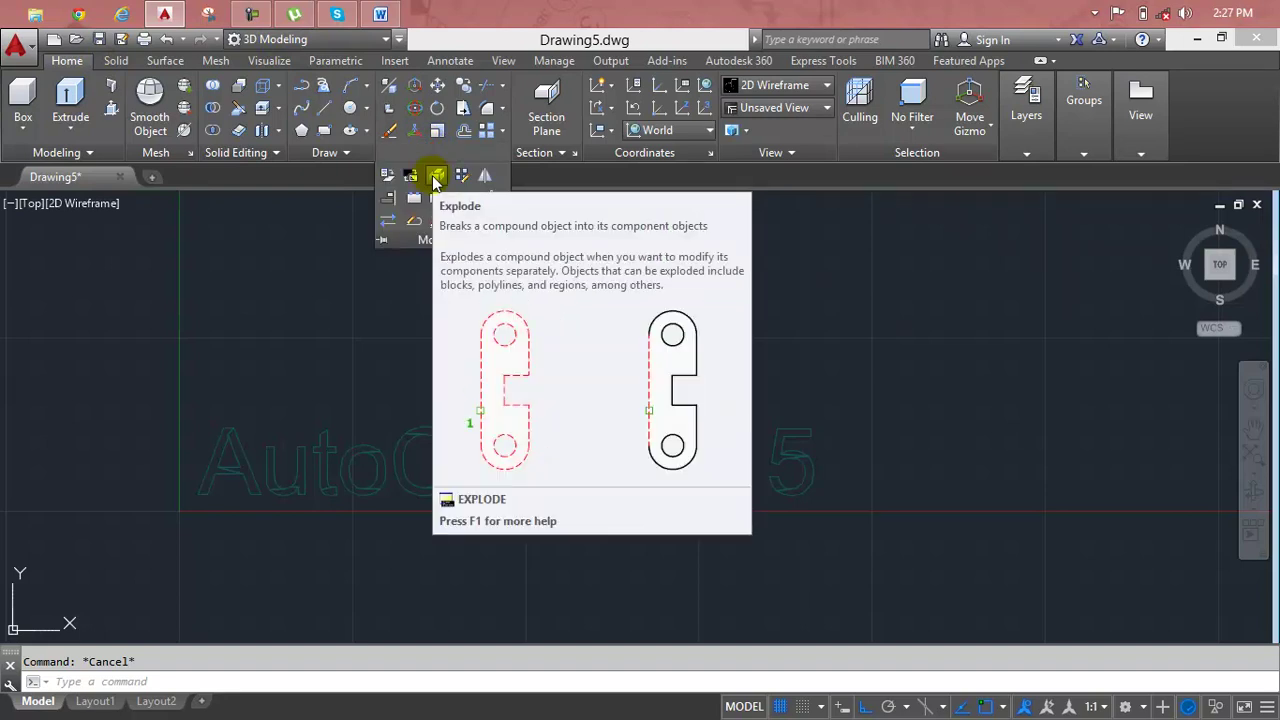
left_click(434, 180)
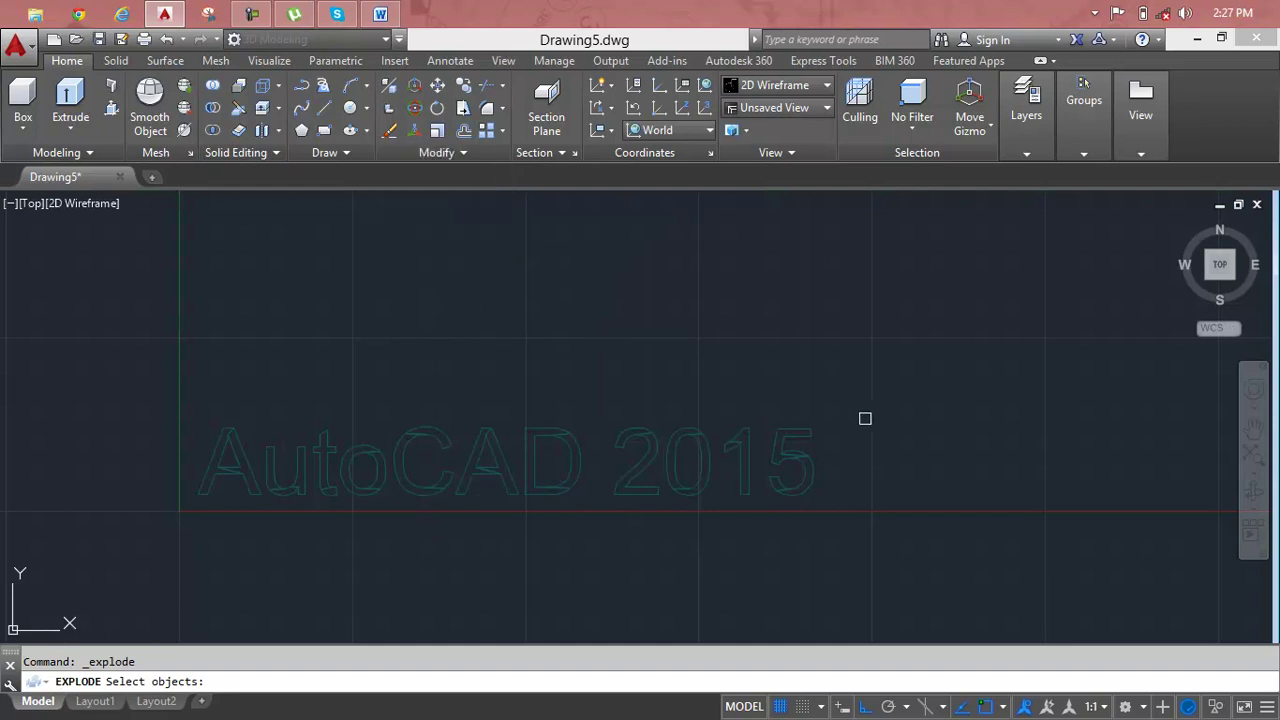
left_click(873, 385)
left_click(143, 605)
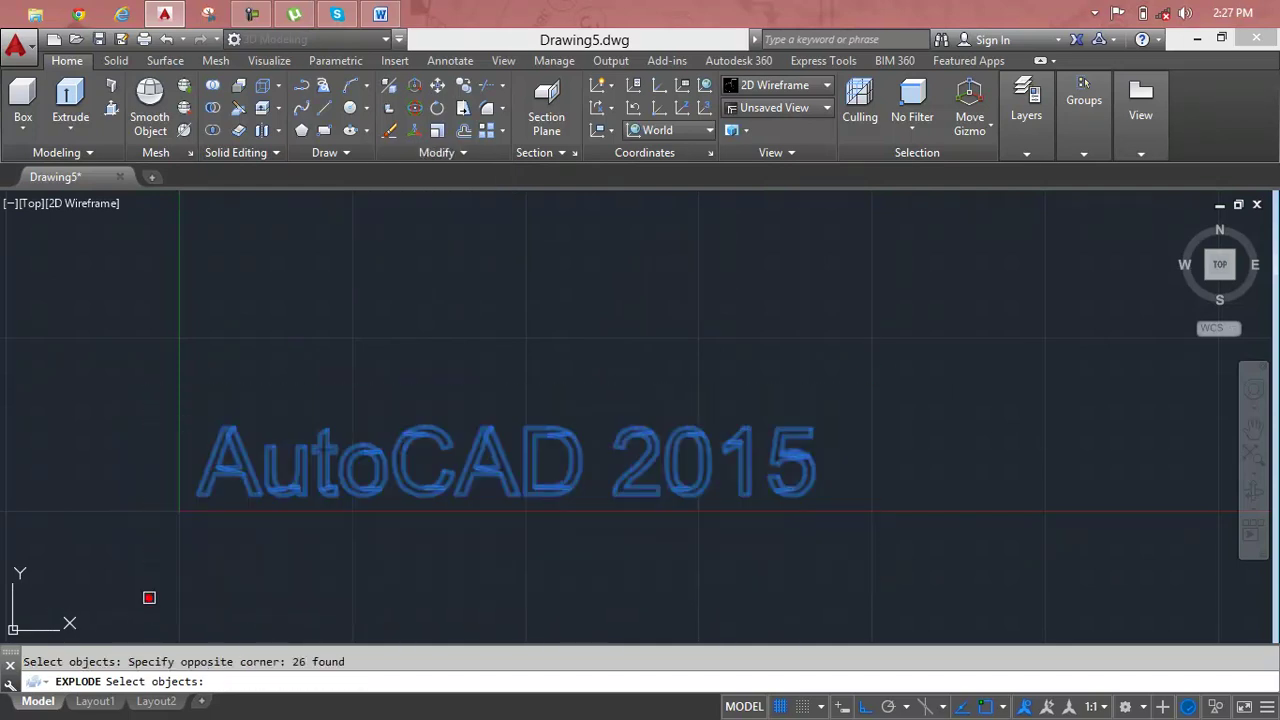
key("Return")
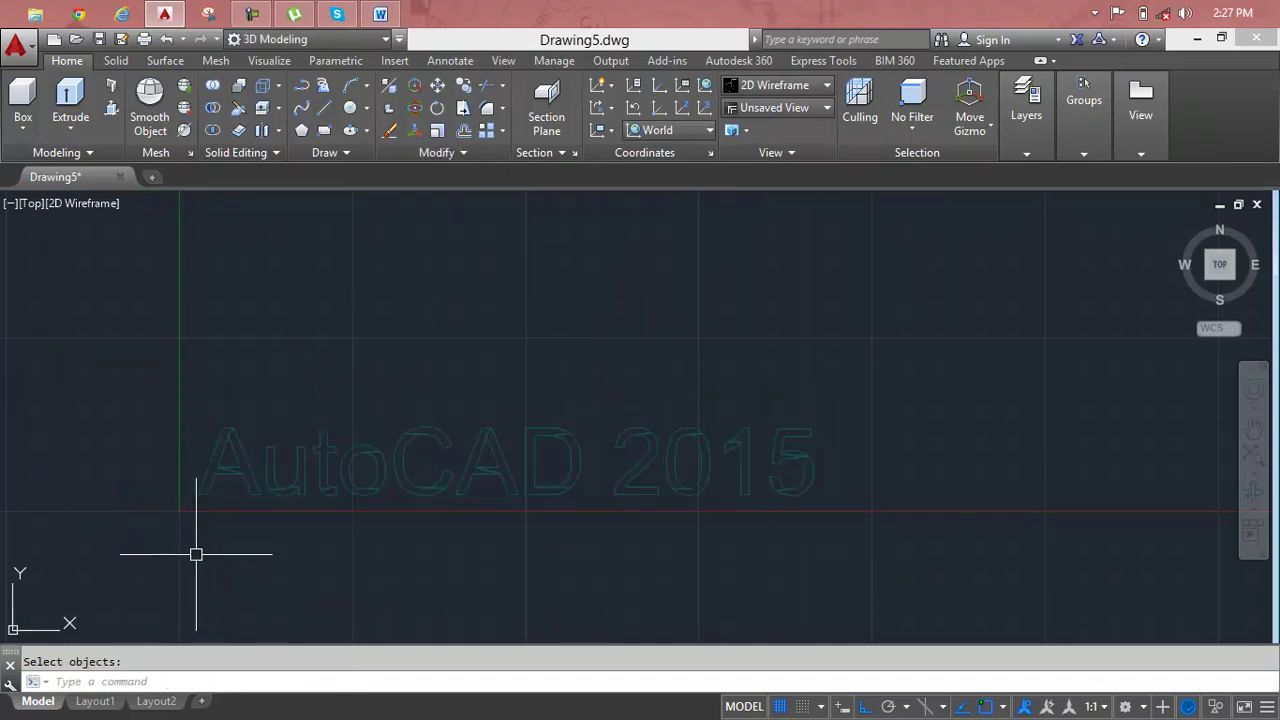
scroll(212, 481, "up", 2)
scroll(212, 481, "up", 3)
middle_click_drag(240, 443, 223, 575)
Delete the stray slanted line inside the A outline.
left_click(308, 528)
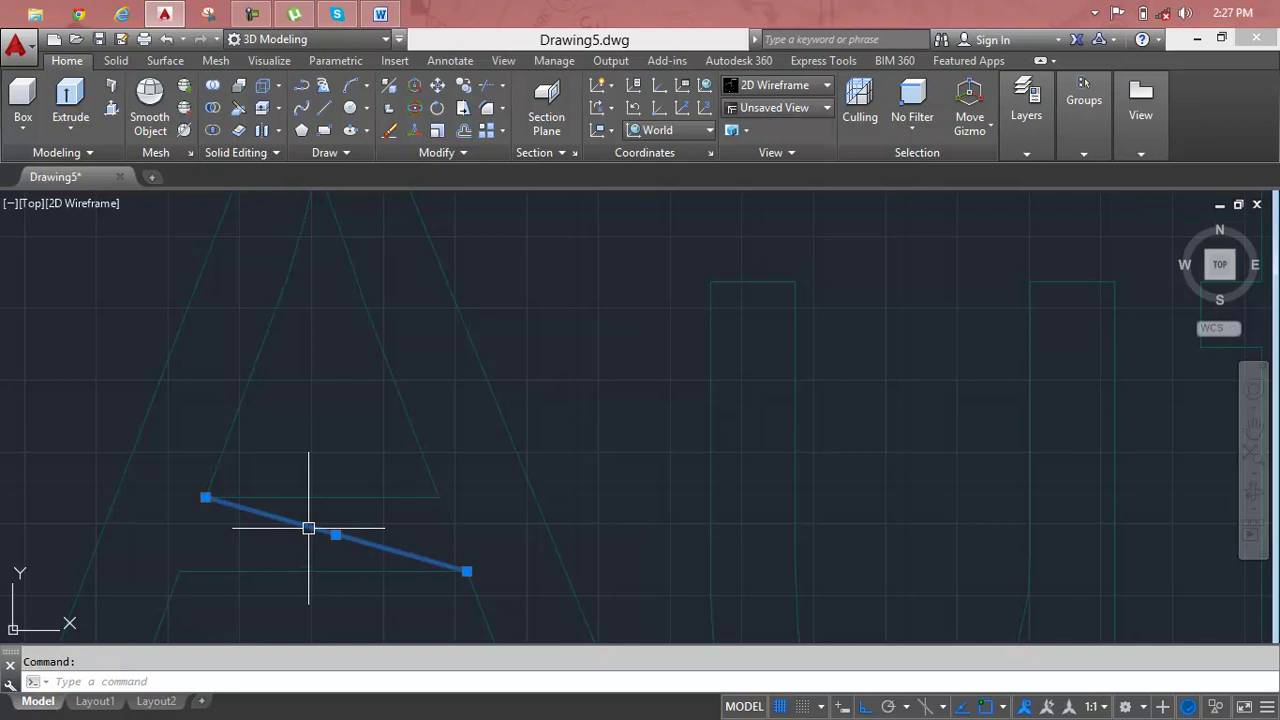
key("Delete")
key("ctrl+z")
key("Delete")
scroll(308, 528, "down", 3)
scroll(308, 528, "up", 3)
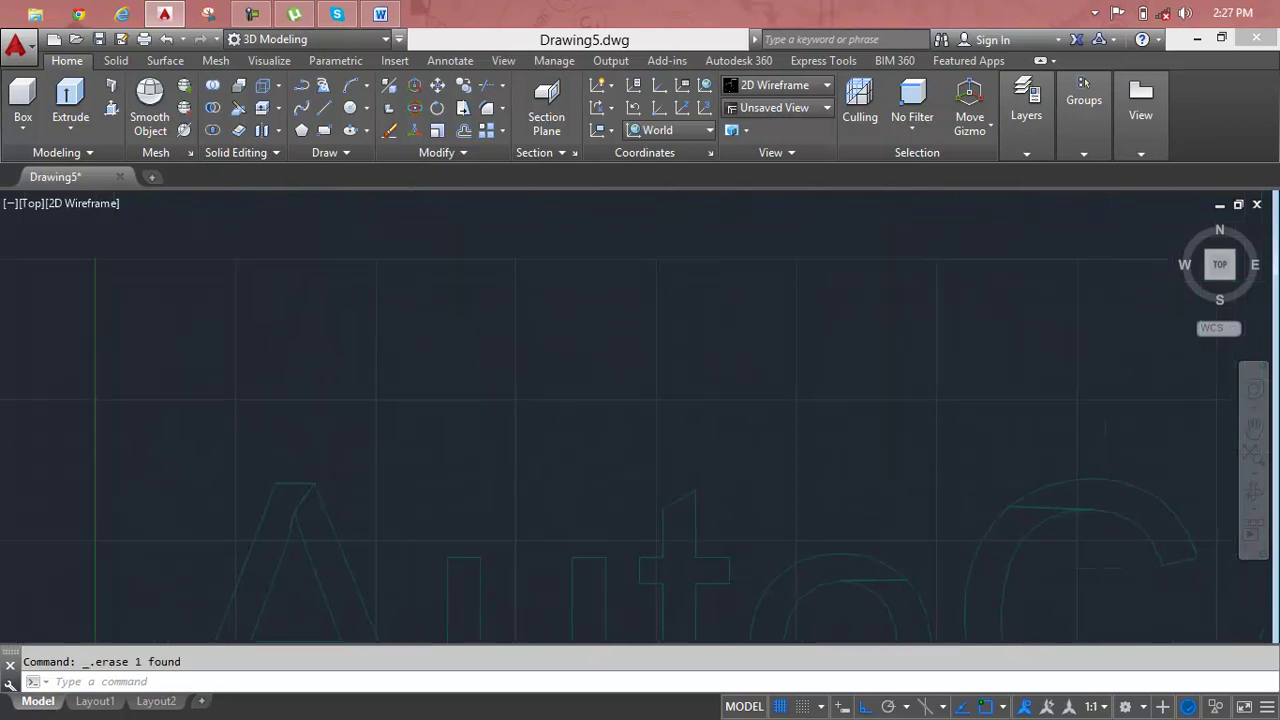
middle_click_drag(314, 463, 310, 493)
key("ctrl+z")
key("Delete")
key("Delete")
scroll(314, 491, "down", 3)
scroll(385, 487, "up", 3)
scroll(335, 505, "up", 1)
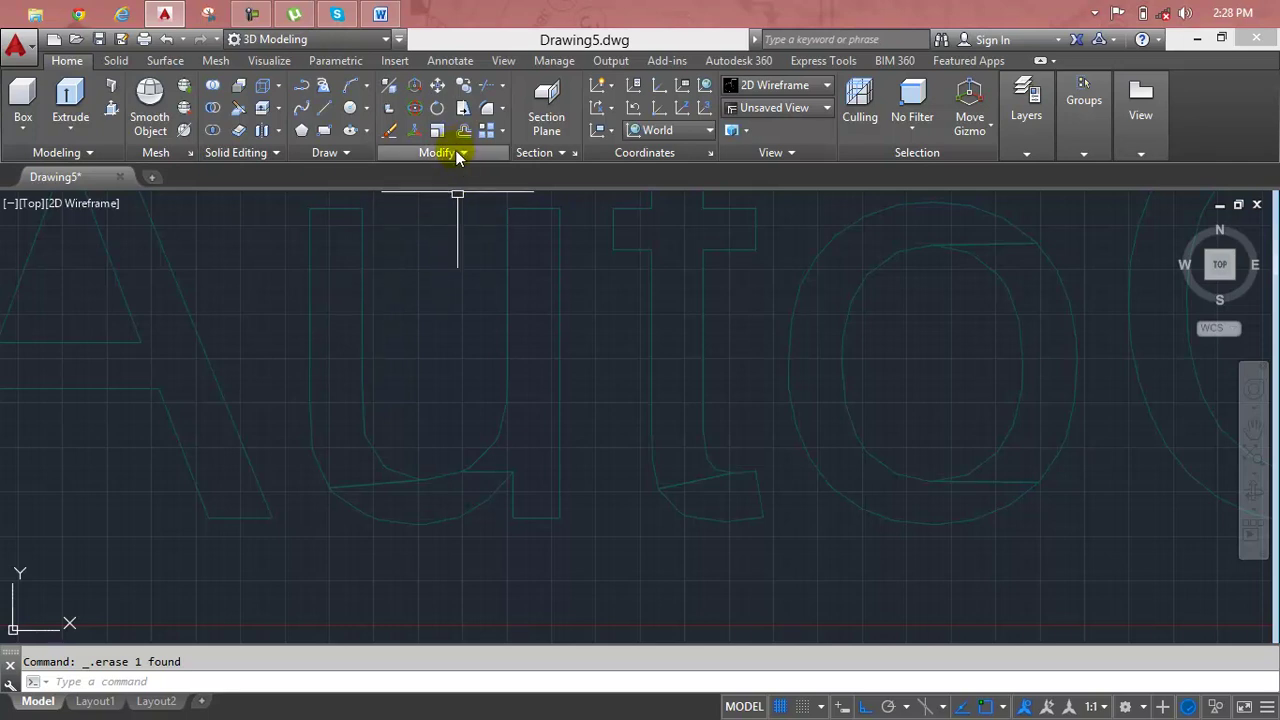
Erase the two stray lines across the bottom of the u.
left_click(391, 127)
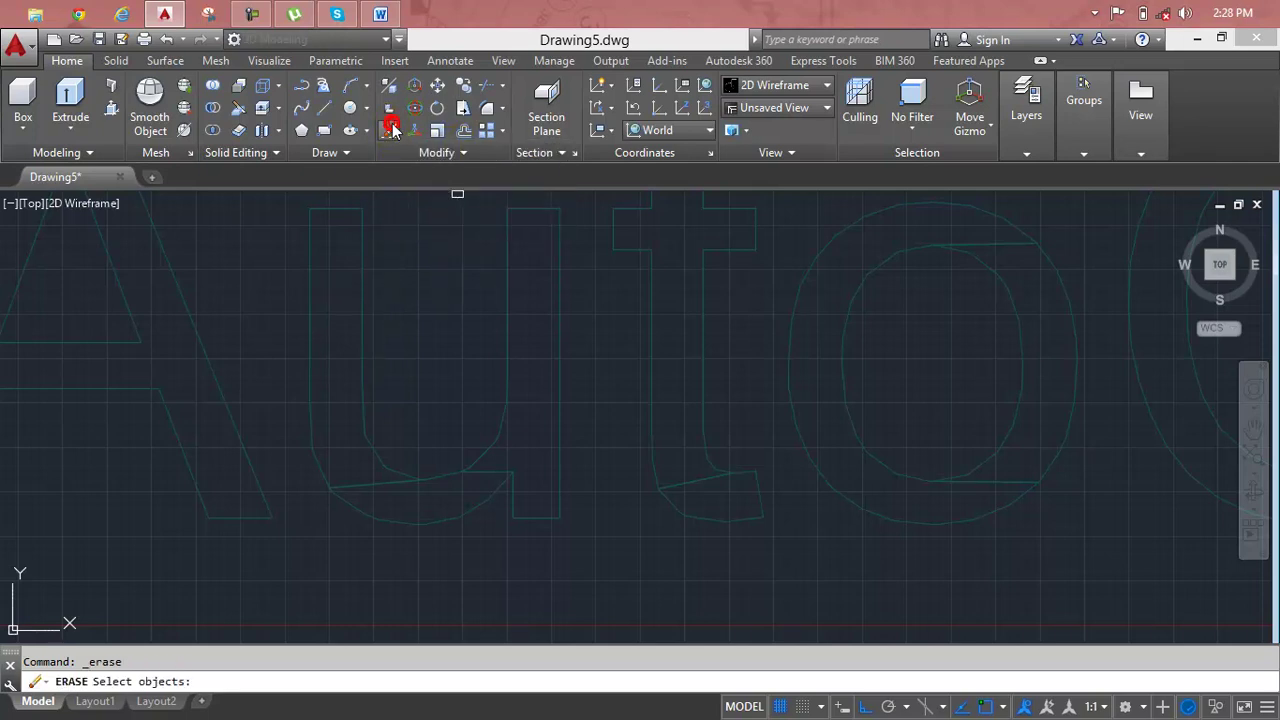
left_click(363, 469)
left_click(385, 500)
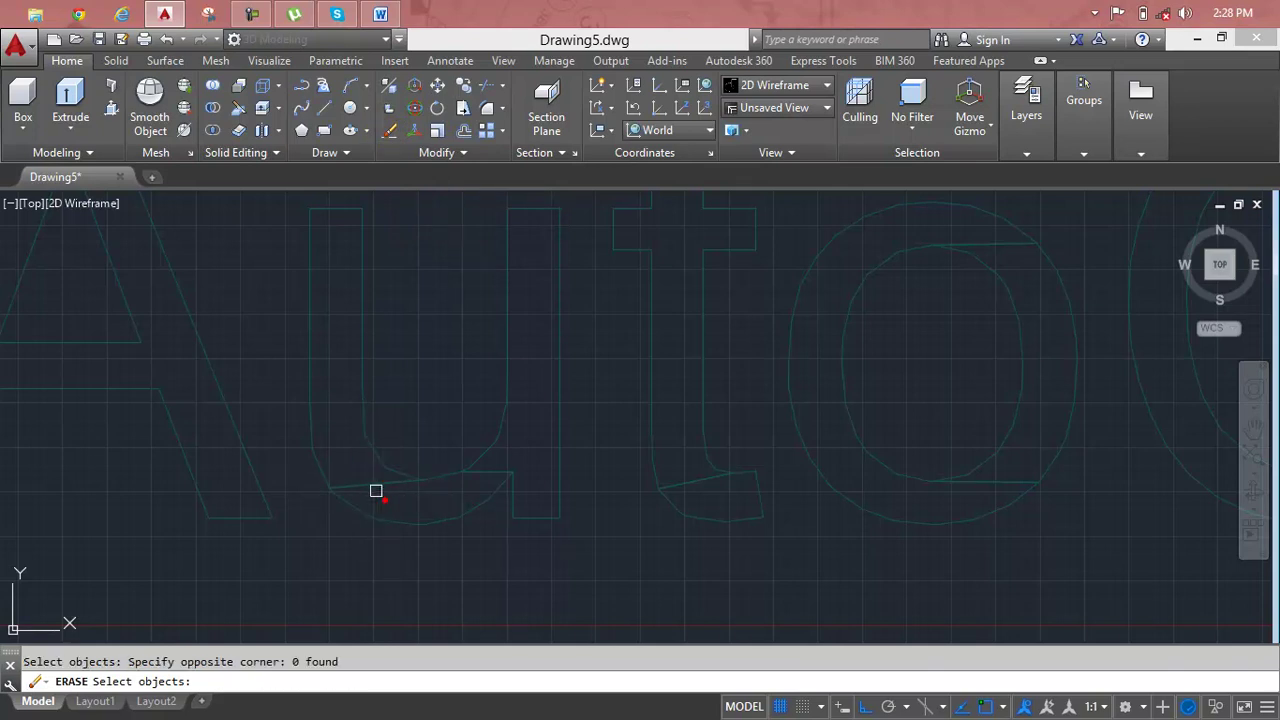
left_click_drag(370, 493, 358, 465)
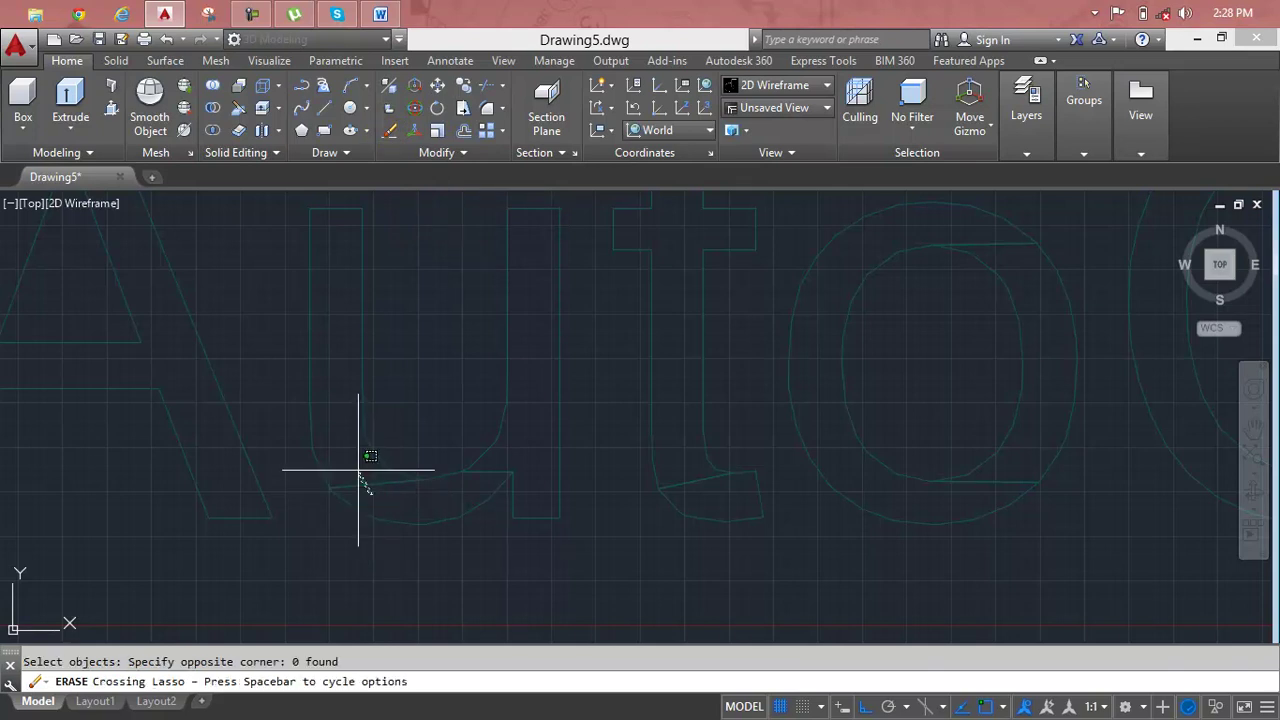
left_click_drag(470, 496, 510, 475)
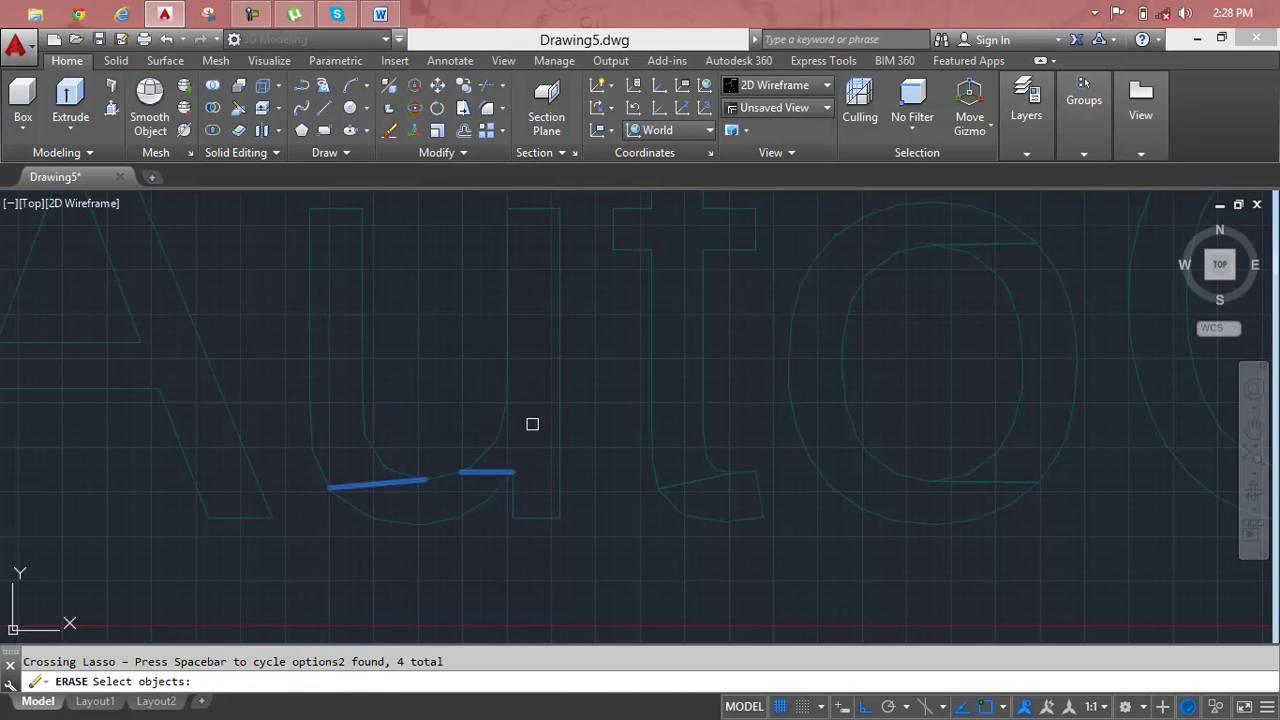
key("Return")
middle_click_drag(425, 507, 423, 513)
scroll(266, 560, "down", 2)
scroll(286, 551, "down", 2)
middle_click_drag(286, 551, 298, 521)
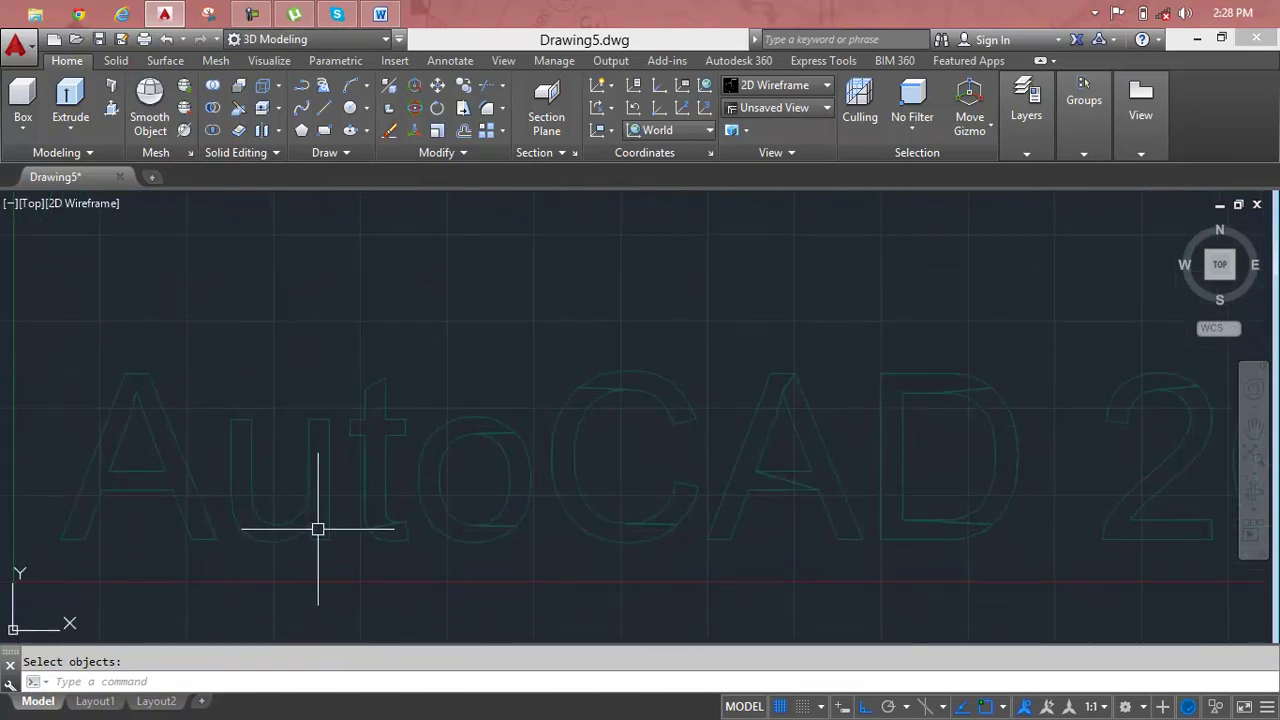
Start ERASE and pick the stray lines under the t and at the o's top and bottom.
type("e")
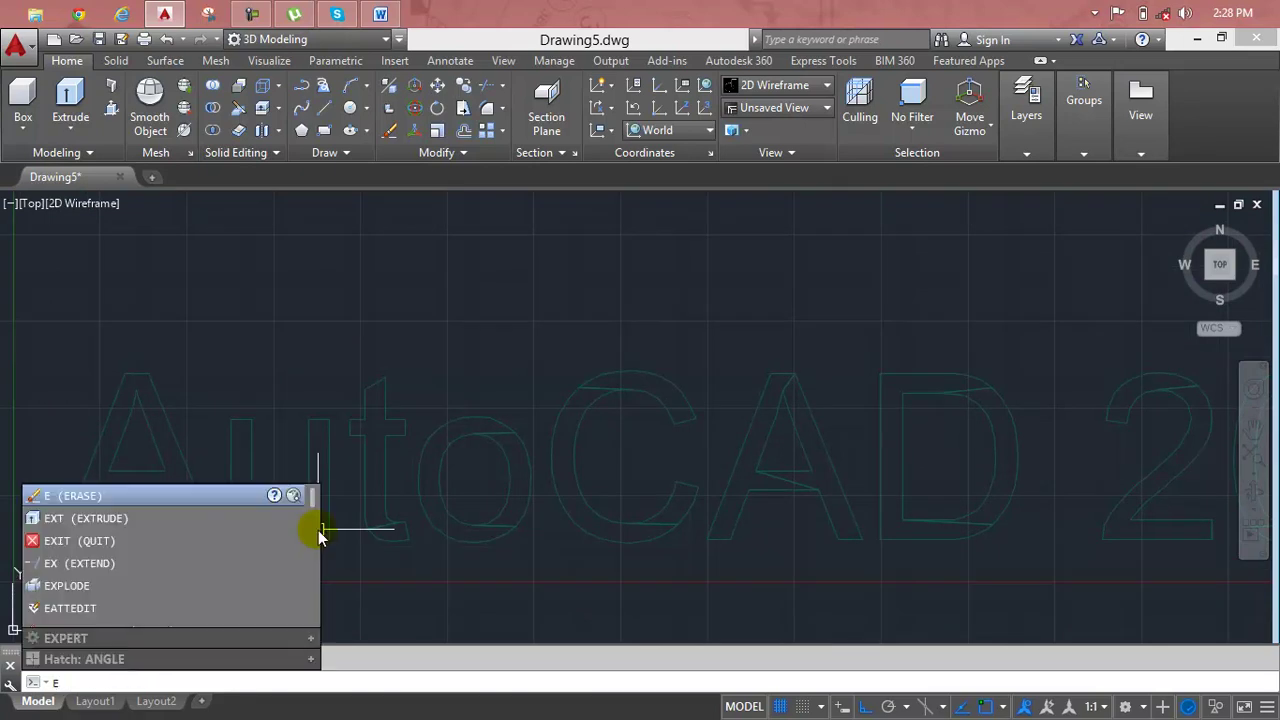
key("Return")
scroll(440, 519, "up", 4)
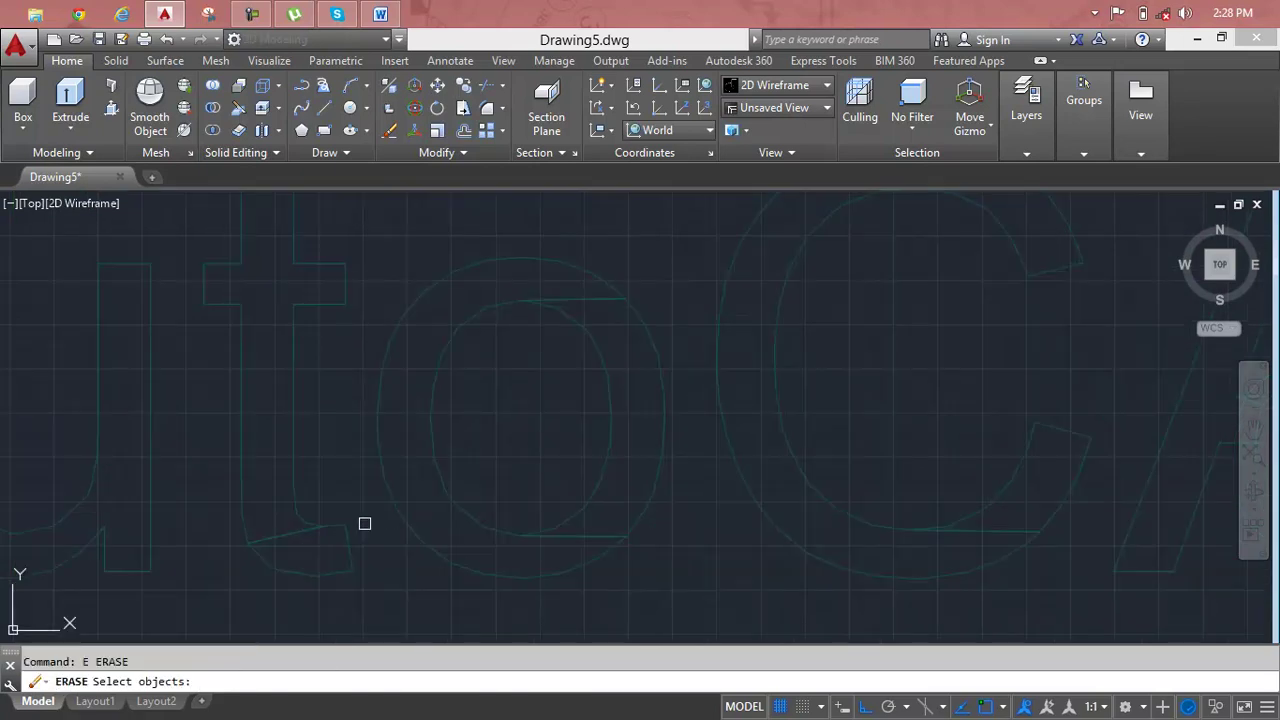
left_click(291, 548)
left_click(273, 521)
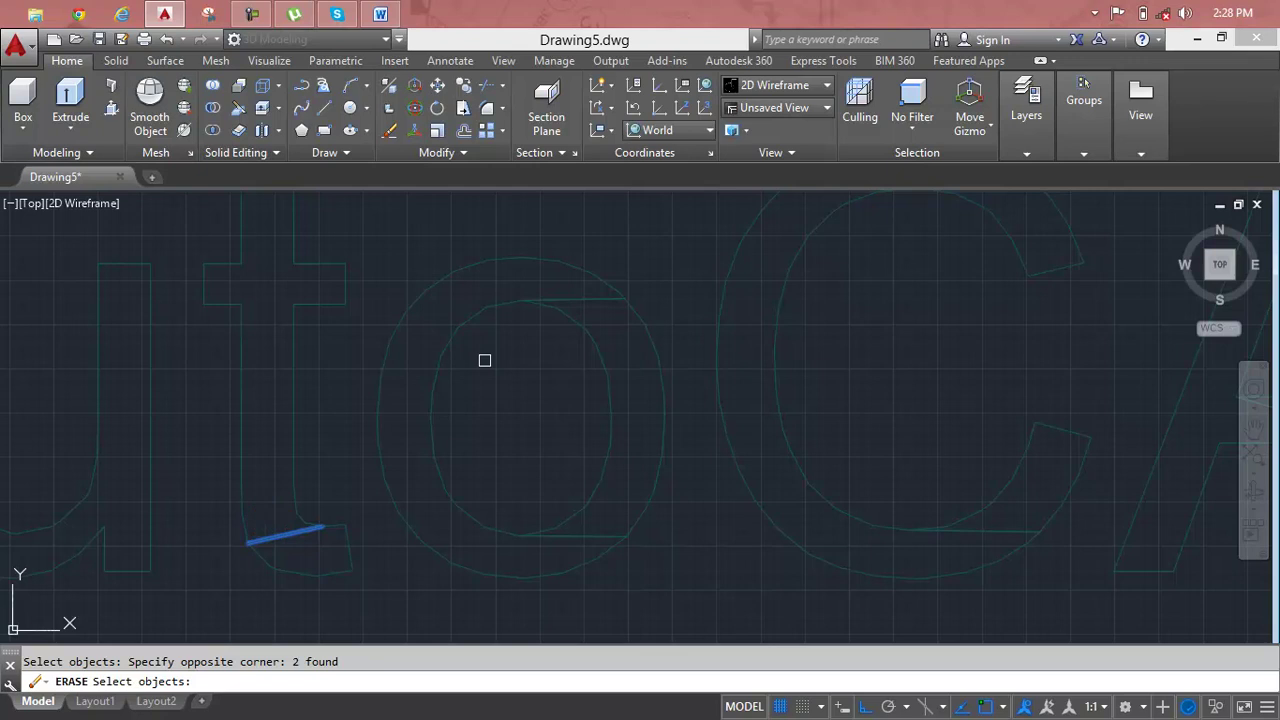
left_click(590, 315)
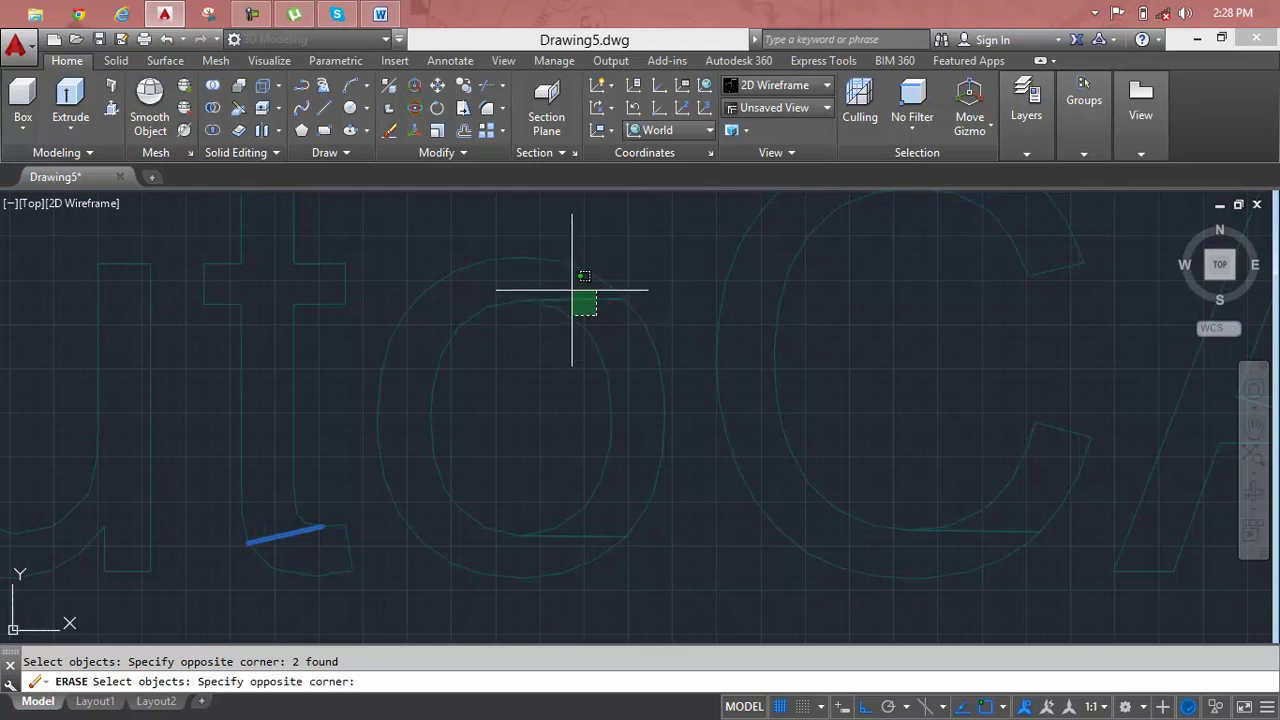
left_click(571, 287)
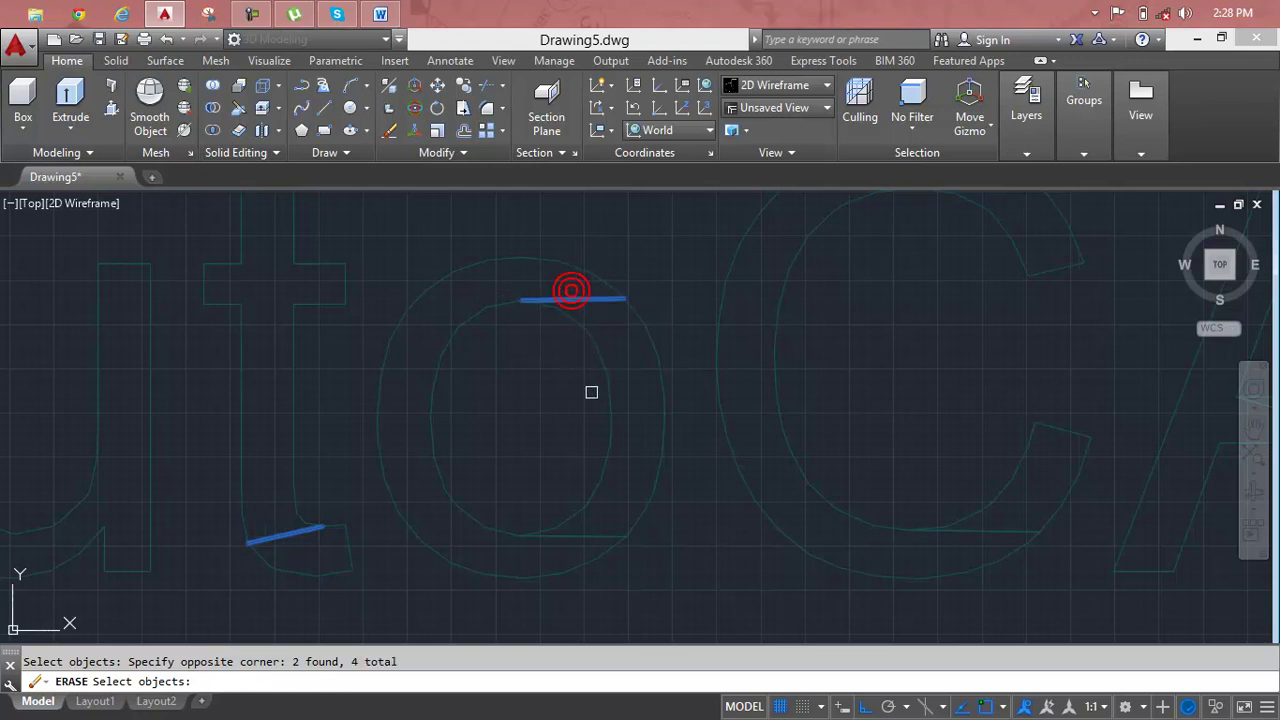
left_click(571, 547)
left_click(604, 524)
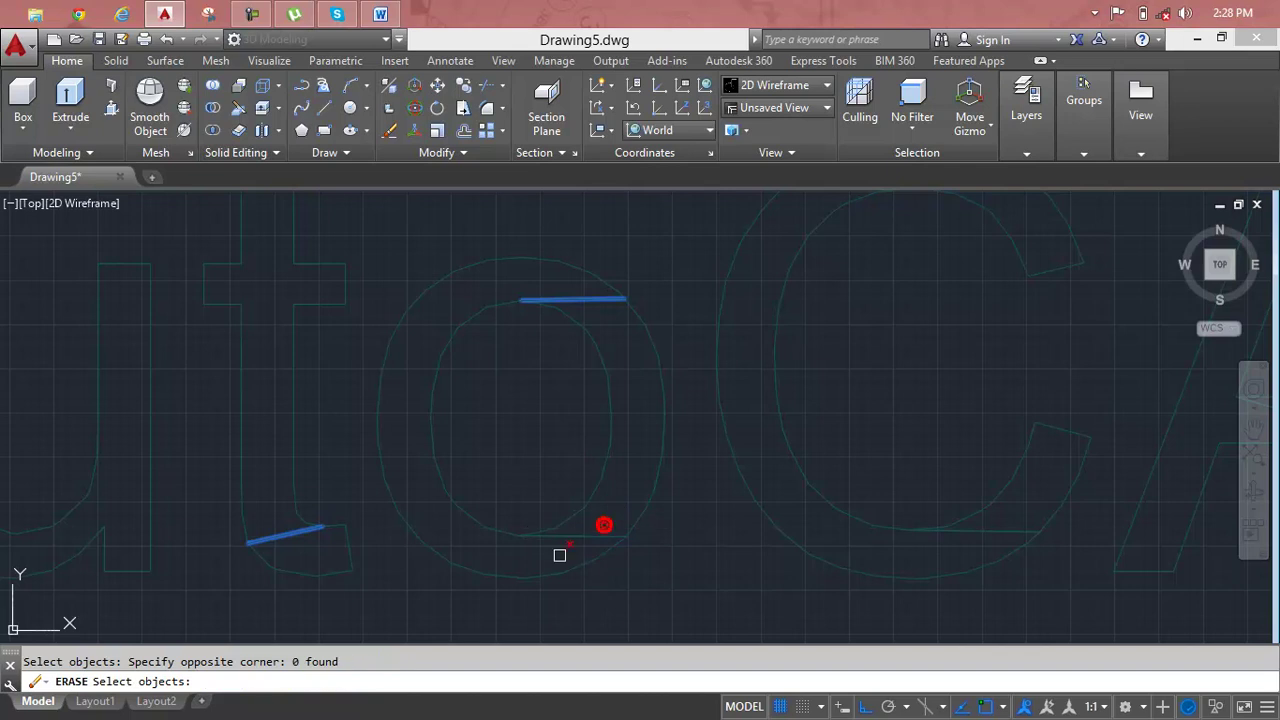
mouse_move(604, 528)
left_mouse_down()
mouse_move(571, 537)
mouse_move(568, 554)
left_mouse_up()
Add the C's top and bottom stray lines and the A's crossbar and join segments.
scroll(728, 482, "down", 2)
mouse_move(728, 482)
middle_mouse_down()
mouse_move(589, 546)
mouse_move(493, 546)
middle_mouse_up()
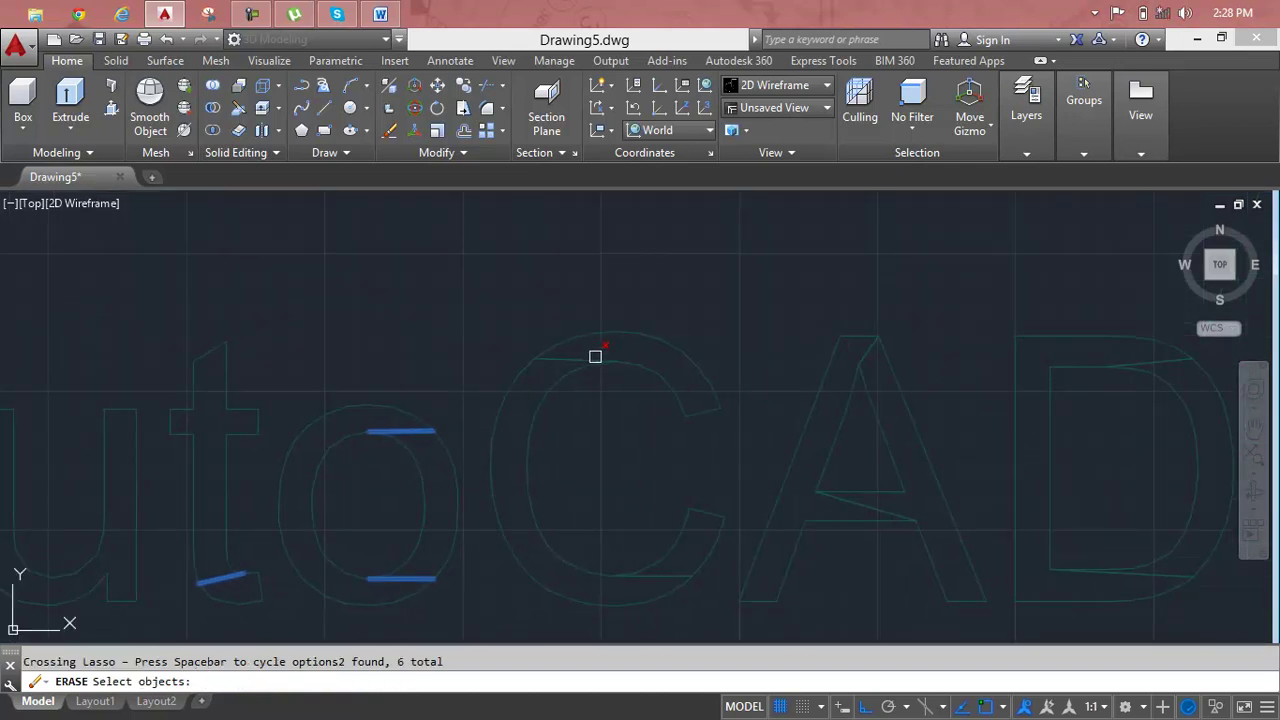
left_click(587, 349)
left_click_drag(580, 354, 580, 362)
left_click_drag(677, 564, 702, 569)
middle_click_drag(738, 556, 512, 560)
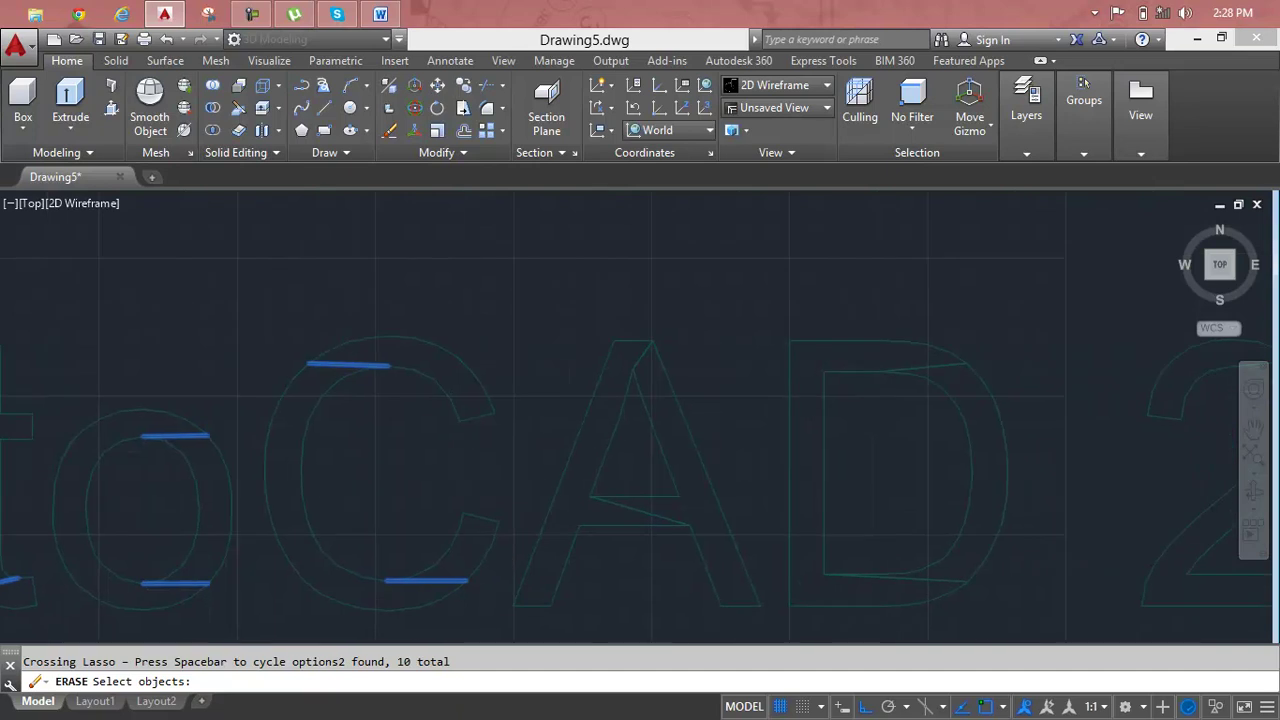
left_click(654, 511)
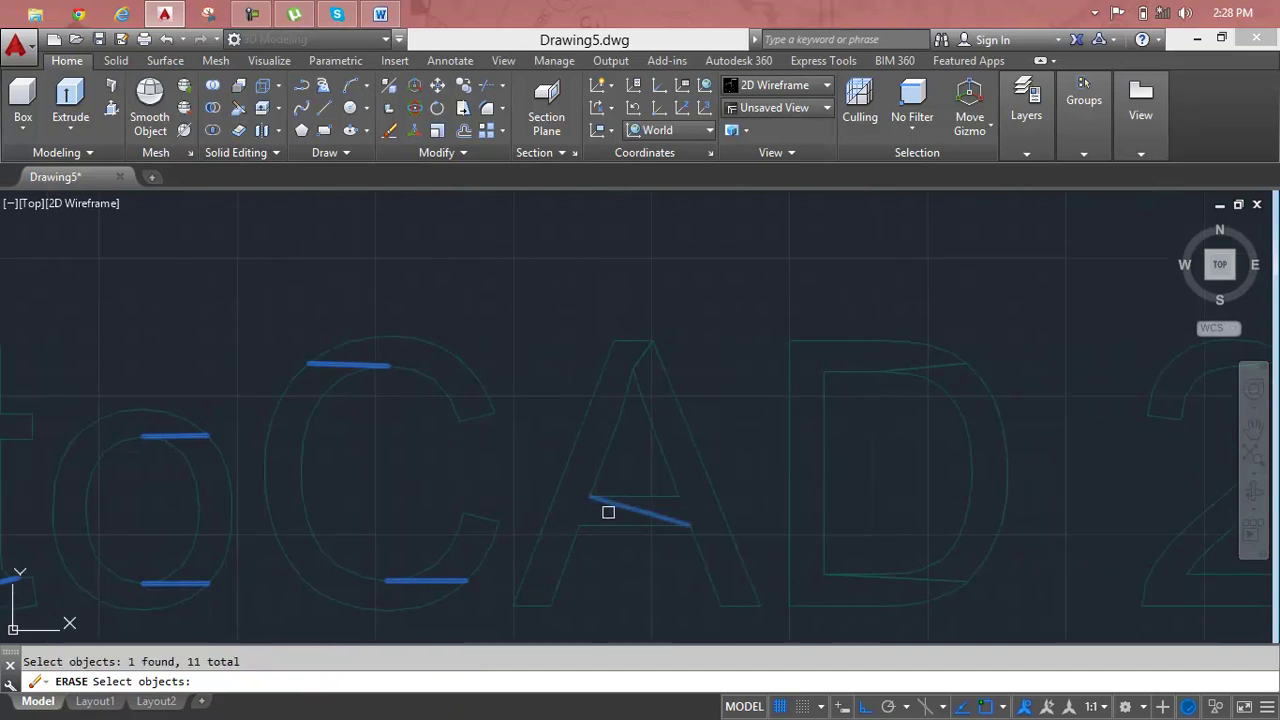
left_click_drag(671, 510, 605, 522)
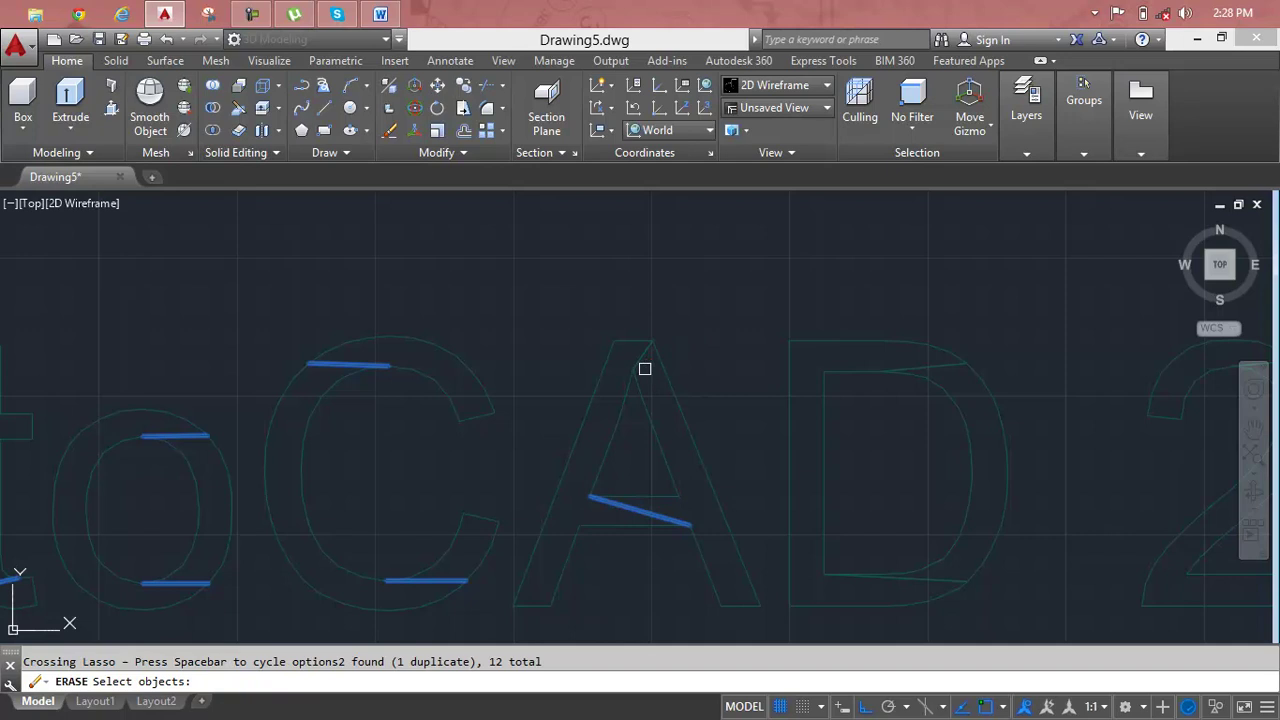
left_click_drag(644, 369, 640, 356)
Add the D's top and bottom join segments to the erase set.
scroll(782, 435, "down", 3)
middle_click_drag(814, 451, 620, 477)
scroll(694, 424, "up", 3)
left_click_drag(671, 449, 652, 447)
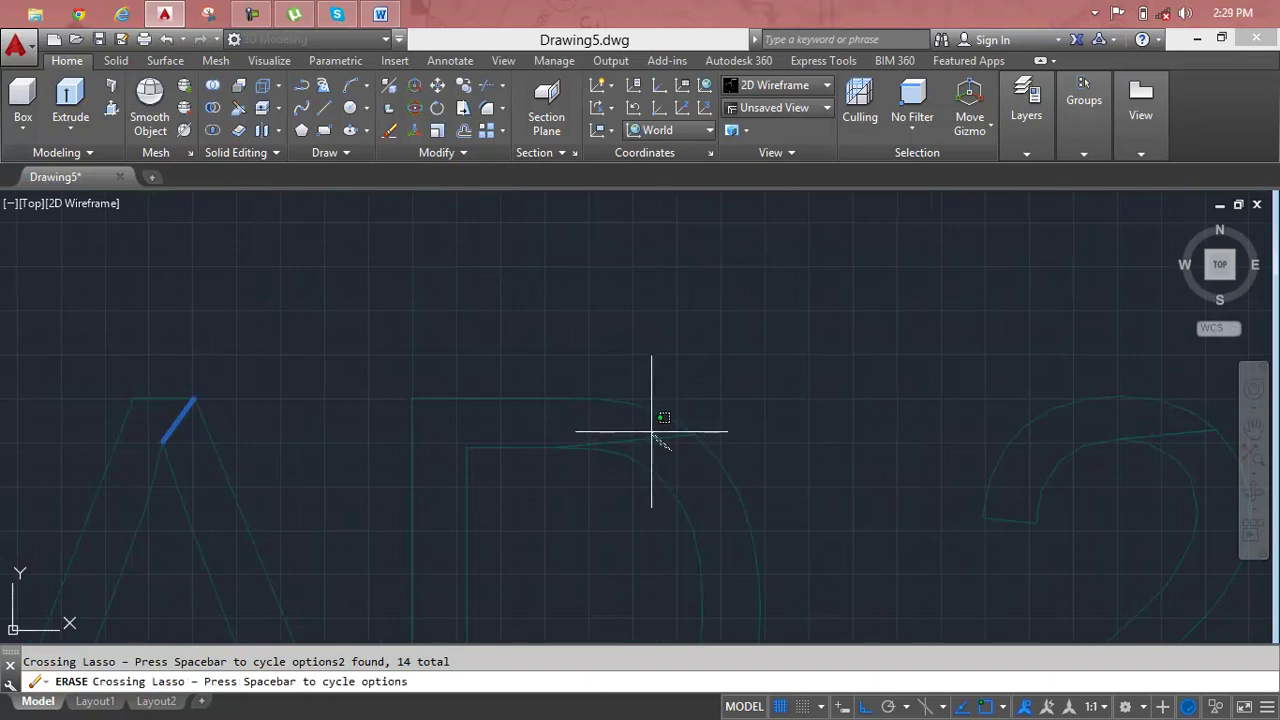
scroll(652, 447, "down", 3)
middle_click_drag(654, 466, 644, 349)
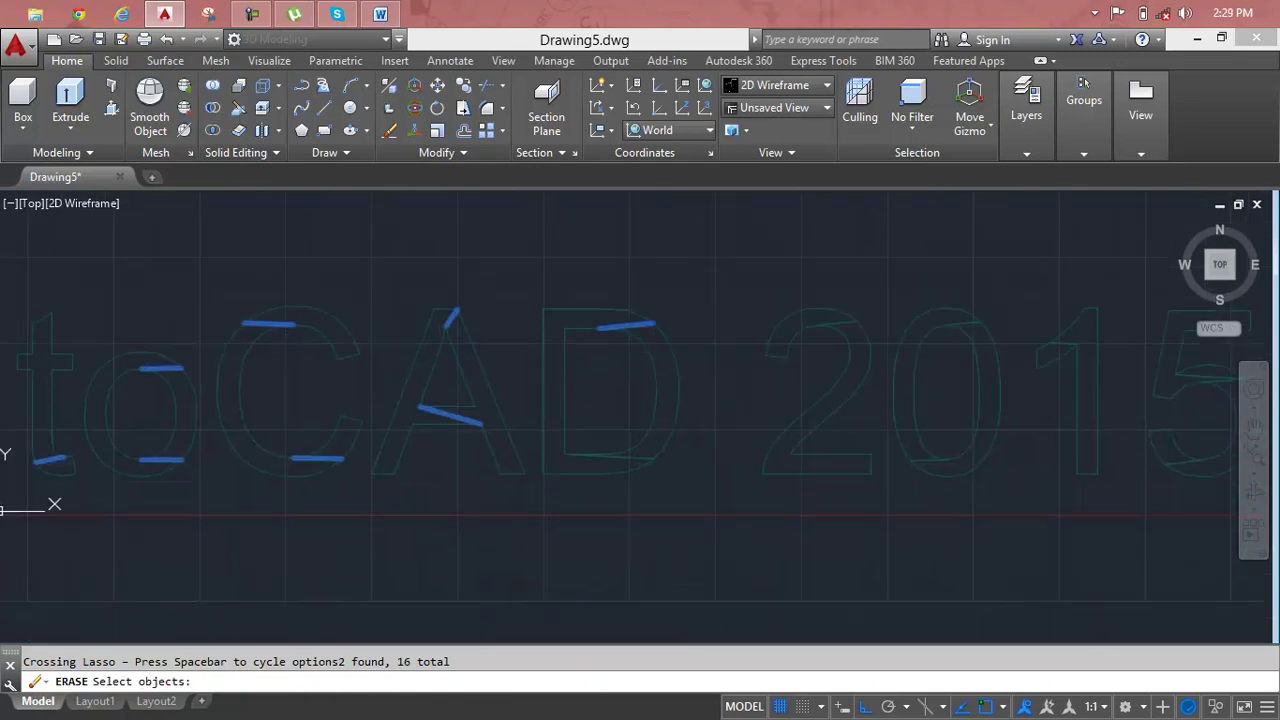
scroll(633, 446, "up", 5)
left_click_drag(646, 453, 623, 463)
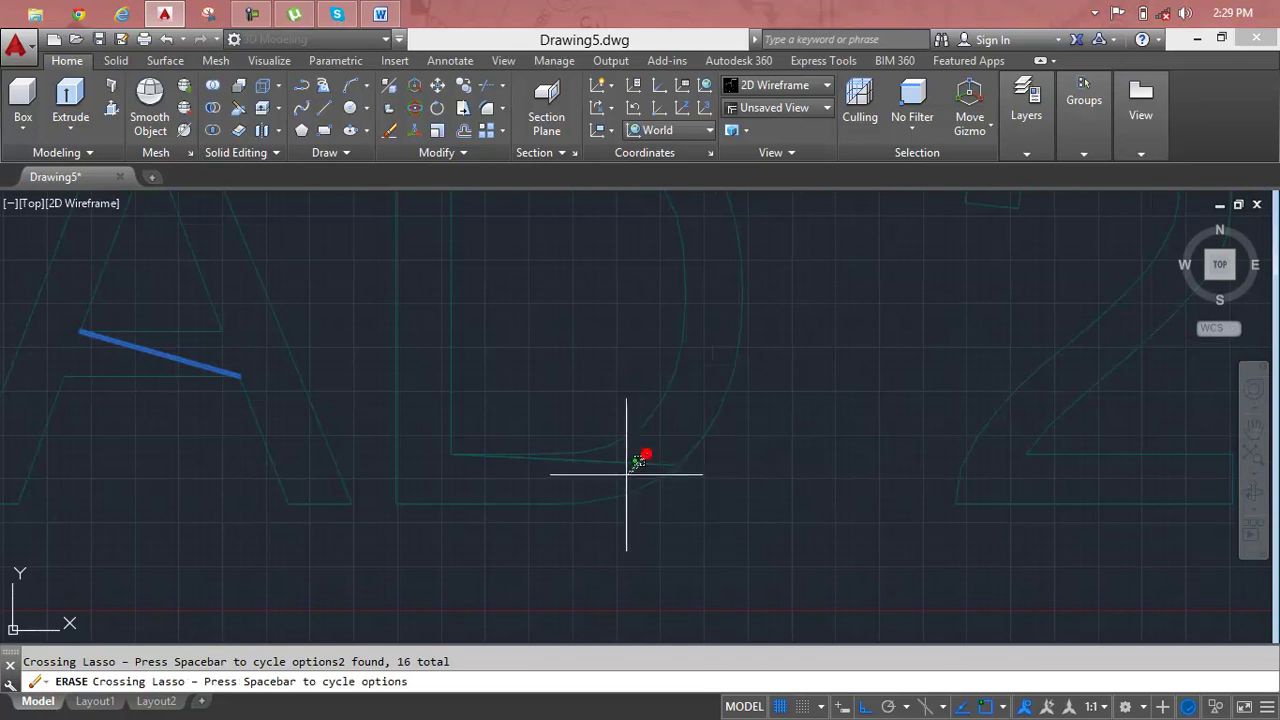
Add the join segments in the 2, the 0's top and bottom, and the 1.
scroll(739, 447, "down", 3)
middle_click_drag(811, 446, 546, 537)
scroll(597, 413, "up", 5)
left_click_drag(648, 402, 676, 435)
scroll(676, 435, "down", 3)
scroll(657, 443, "up", 2)
scroll(525, 465, "up", 2)
left_click_drag(663, 446, 663, 464)
scroll(663, 464, "down", 3)
scroll(600, 545, "up", 3)
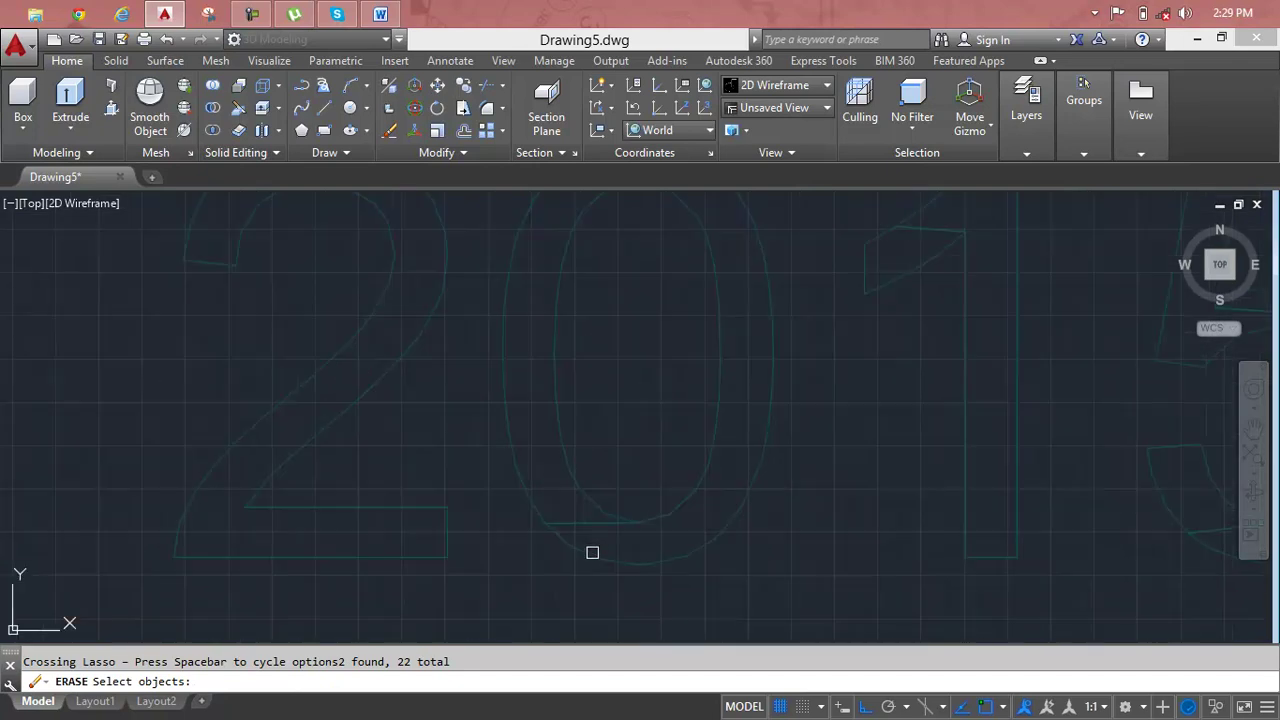
left_click_drag(592, 540, 623, 503)
scroll(741, 483, "down", 3)
scroll(555, 478, "up", 5)
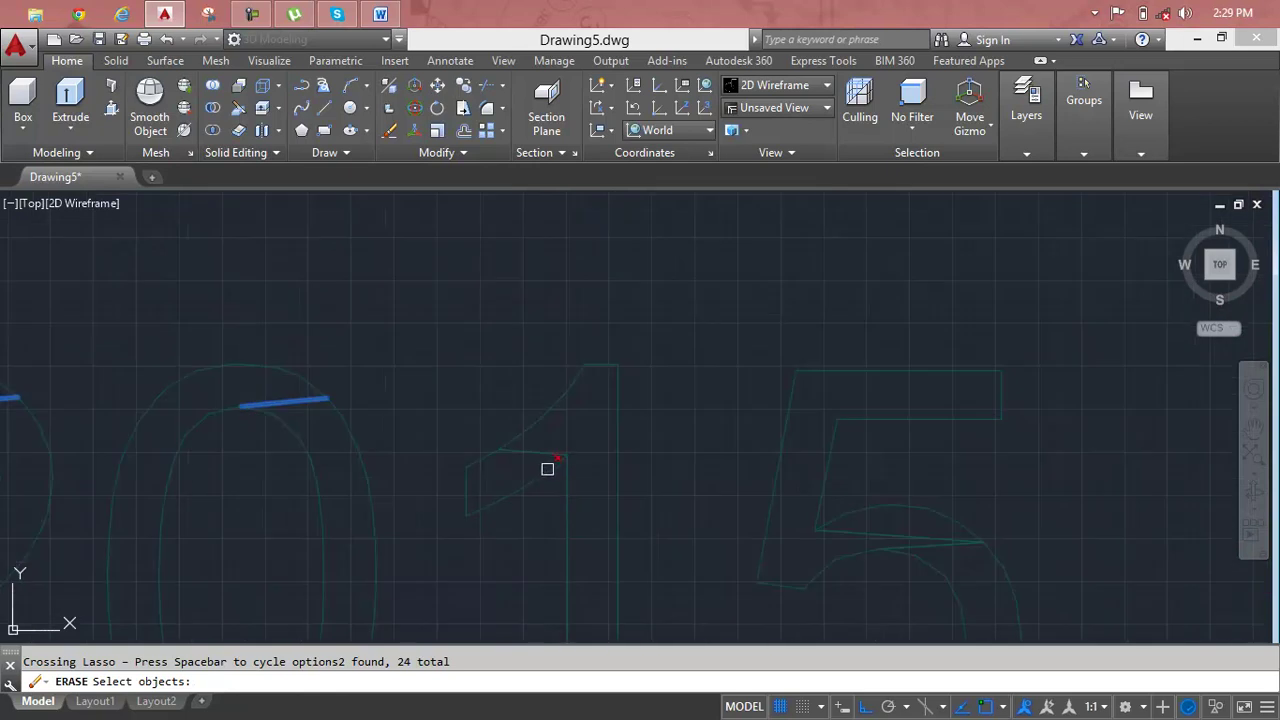
left_click(542, 466)
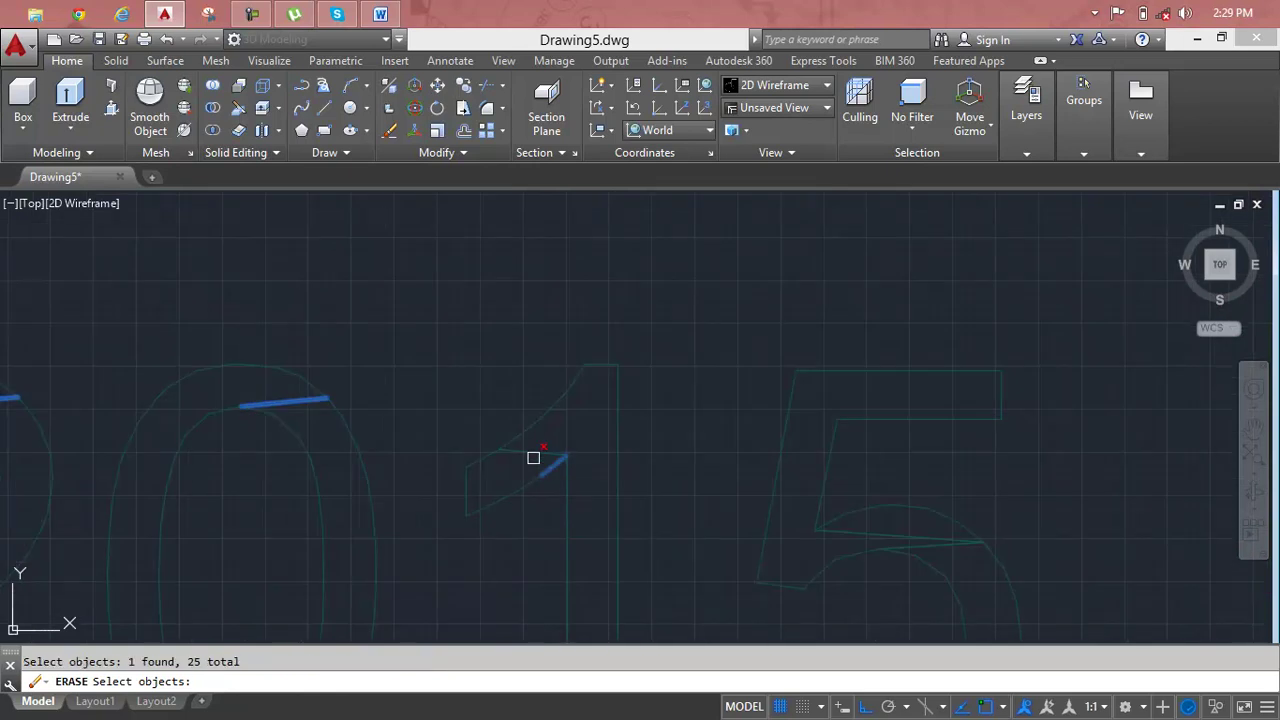
left_click_drag(527, 465, 555, 438)
type("u")
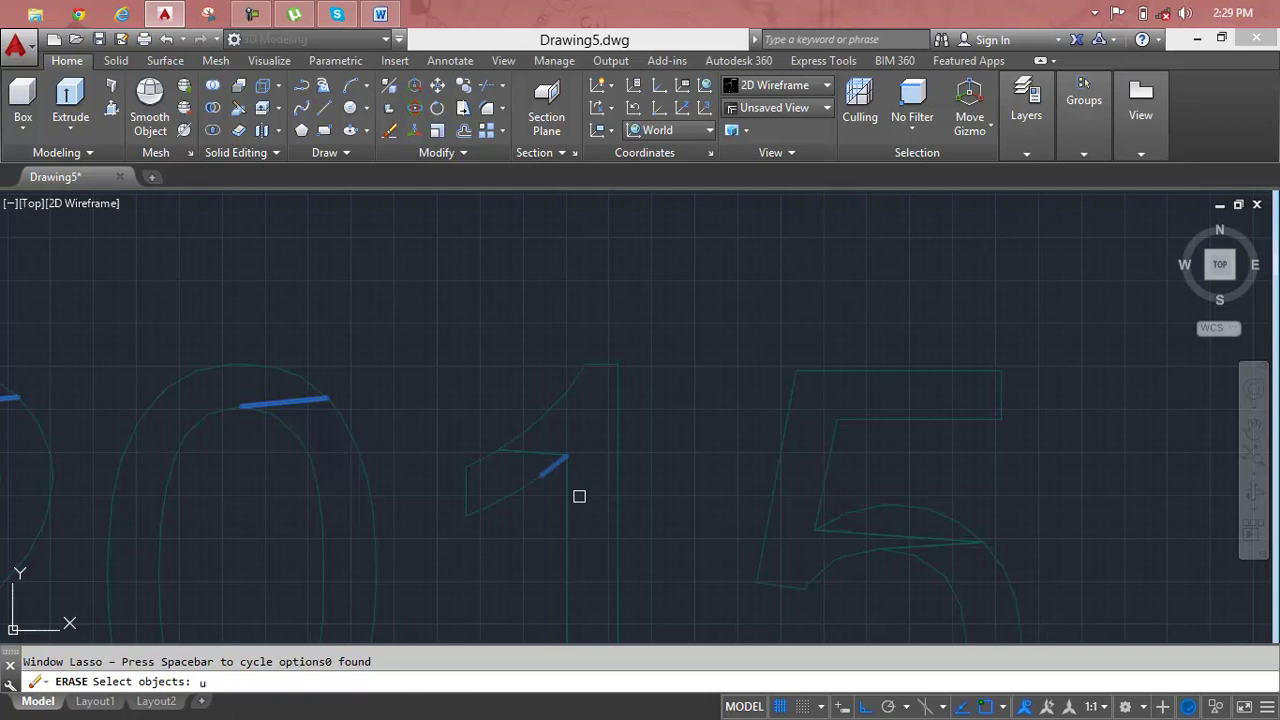
Add the stray join lines inside the 1 to the erase selection.
key("Return")
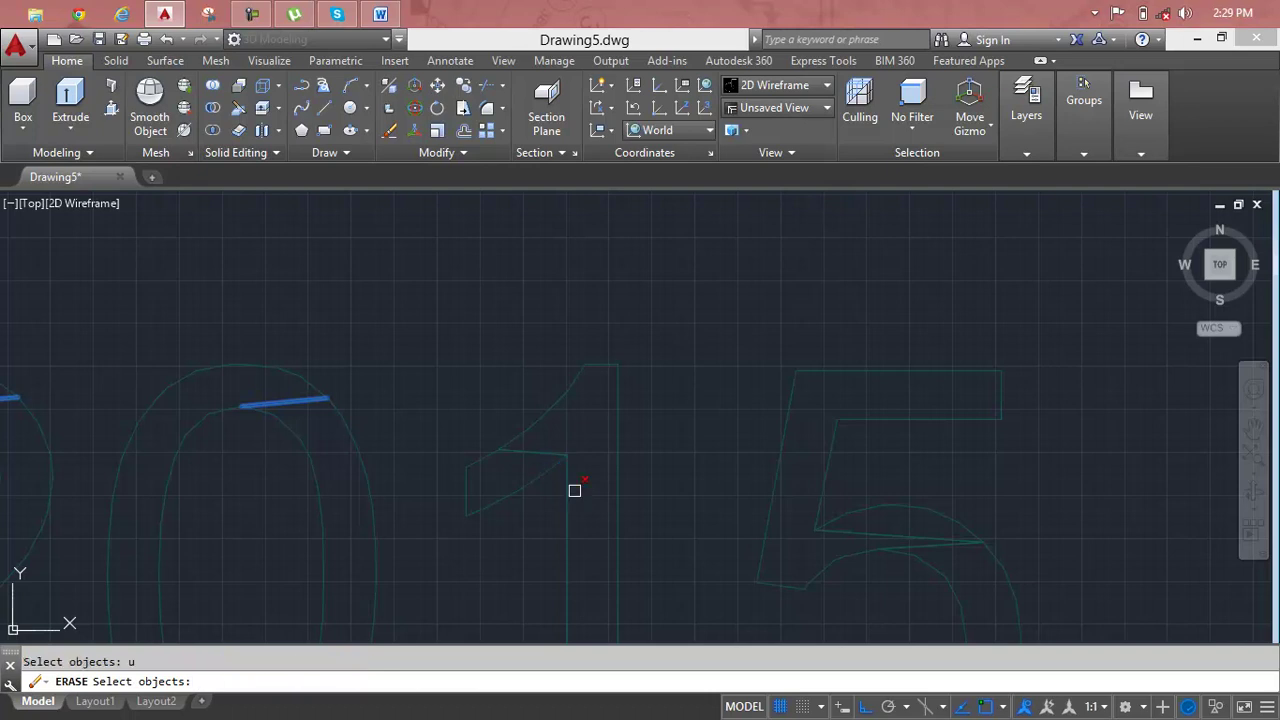
left_click(513, 466)
left_click(548, 445)
left_click(556, 445)
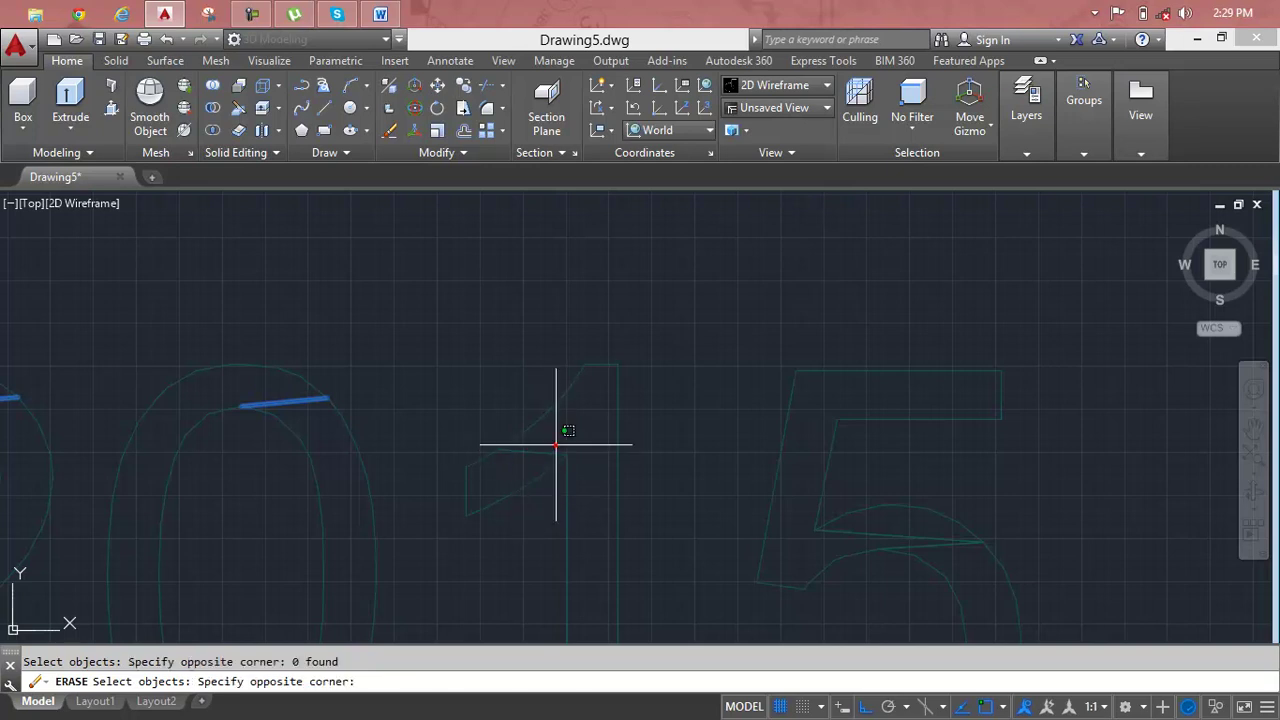
left_click_drag(556, 445, 528, 457)
Add the top and lower join lines of the 5 to the erase selection.
scroll(557, 470, "down", 2)
scroll(557, 470, "down", 1)
middle_click_drag(580, 477, 500, 423)
scroll(530, 430, "up", 2)
scroll(560, 434, "up", 3)
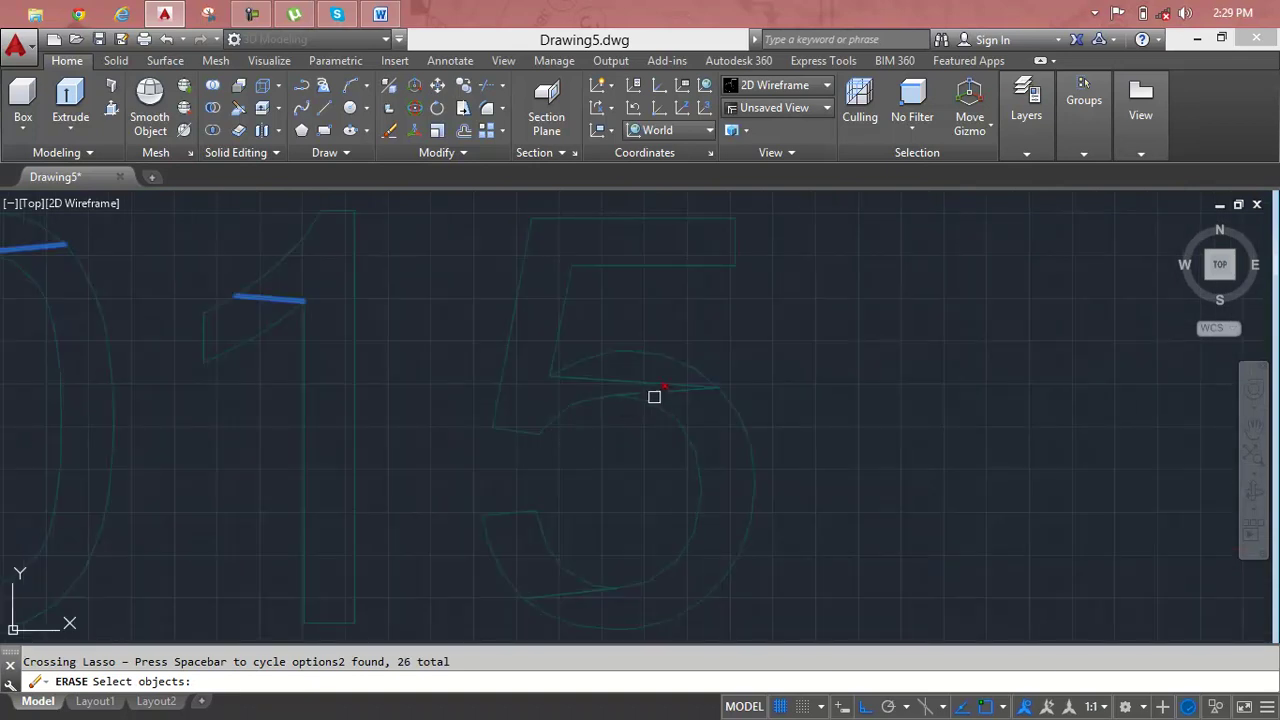
left_click(660, 377)
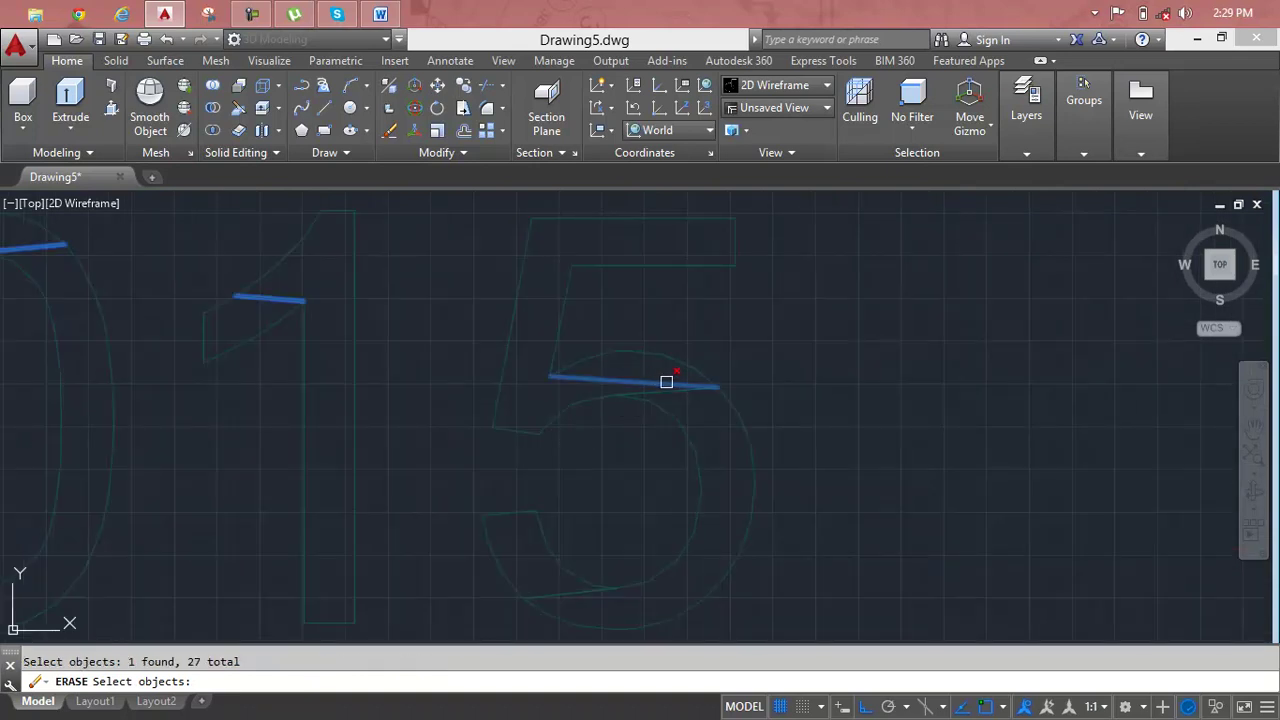
mouse_move(657, 379)
left_mouse_down()
mouse_move(680, 396)
mouse_move(656, 364)
mouse_move(671, 428)
left_mouse_up()
scroll(673, 430, "down", 2)
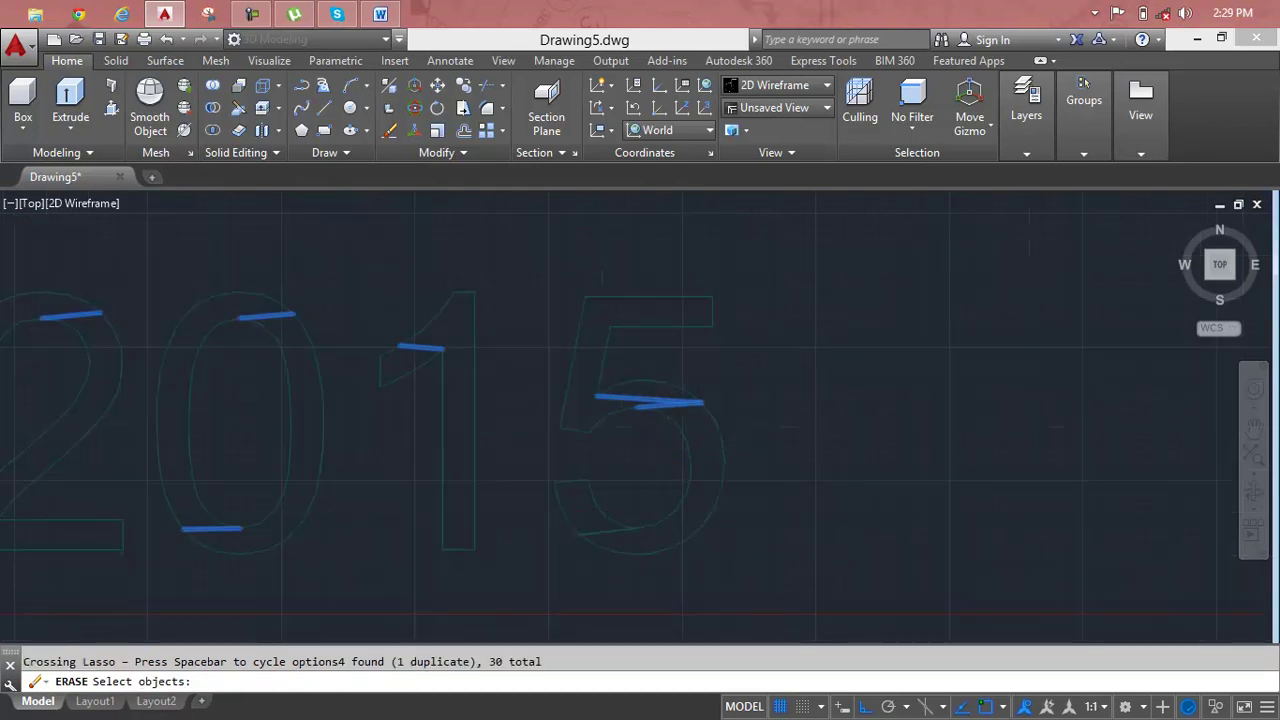
scroll(613, 516, "up", 2)
left_click_drag(609, 551, 597, 533)
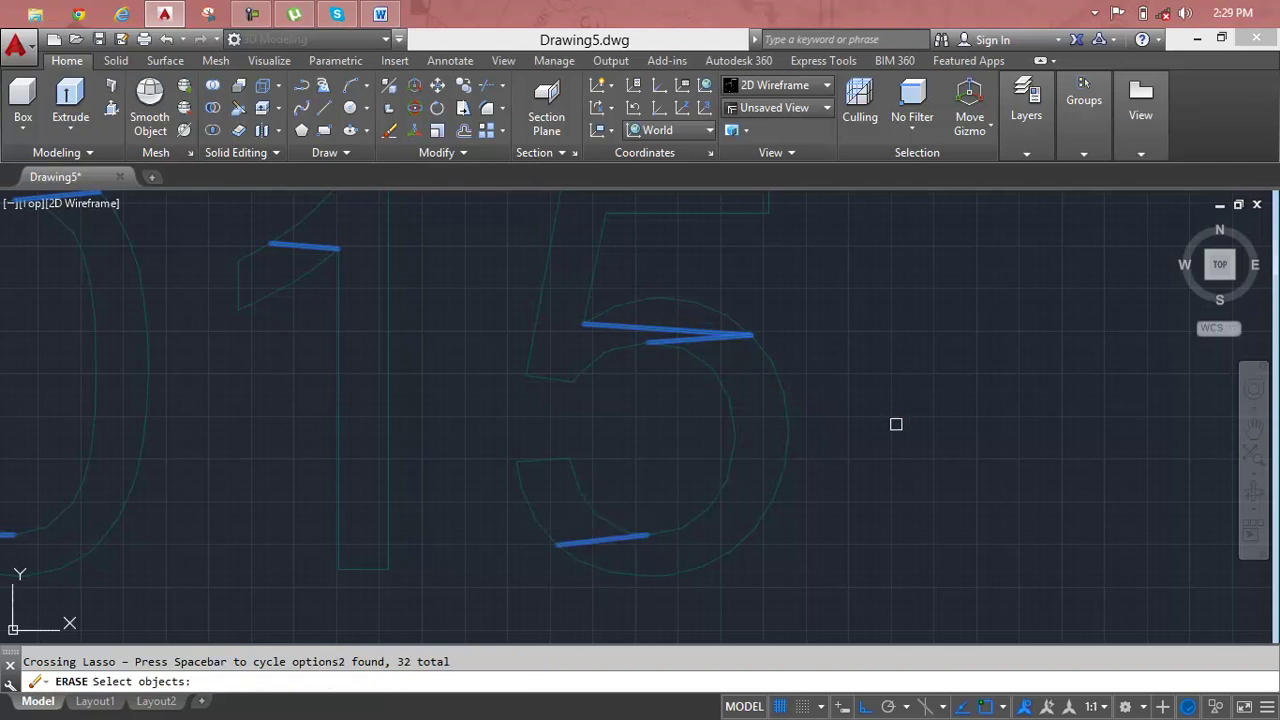
Erase all the selected join lines and end the command.
key("Return")
scroll(880, 424, "down", 2)
scroll(876, 424, "down", 2)
scroll(876, 424, "down", 2)
scroll(871, 423, "down", 2)
scroll(781, 413, "up", 2)
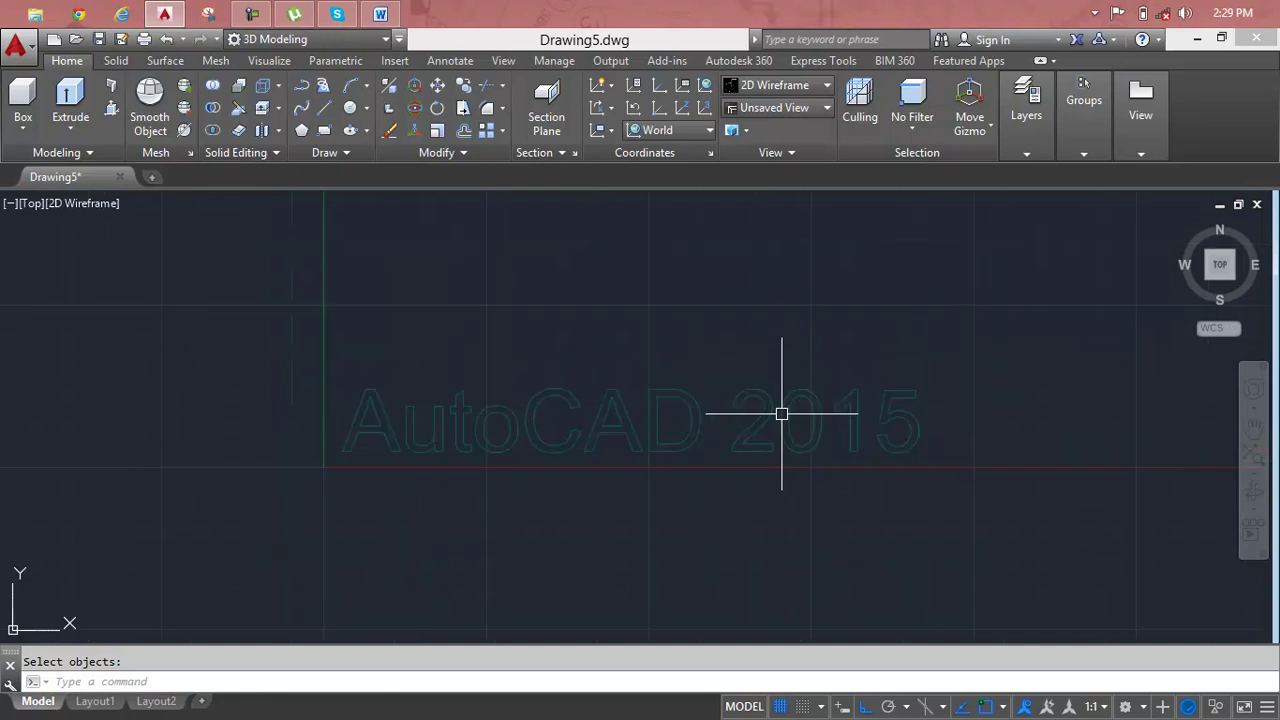
key("Escape")
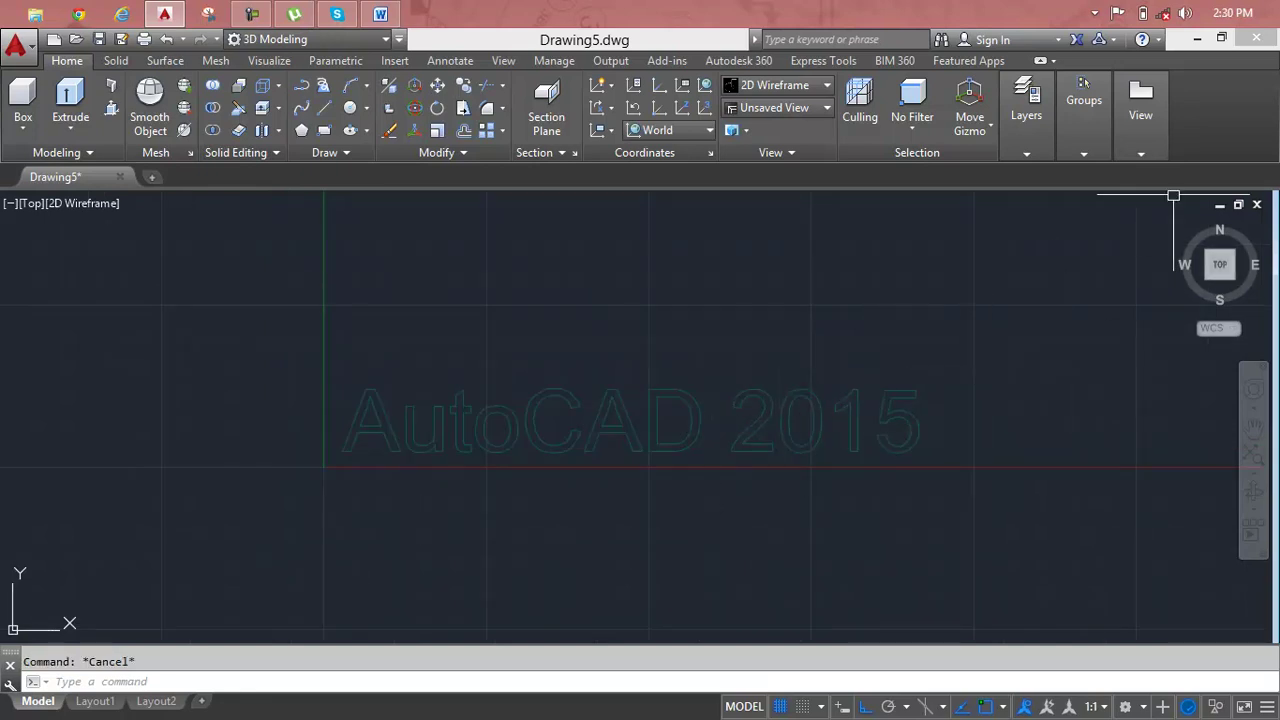
Switch to the isometric Home view and zoom in on the A outline.
mouse_move(1219, 264)
left_click(1180, 224)
scroll(772, 393, "up", 2)
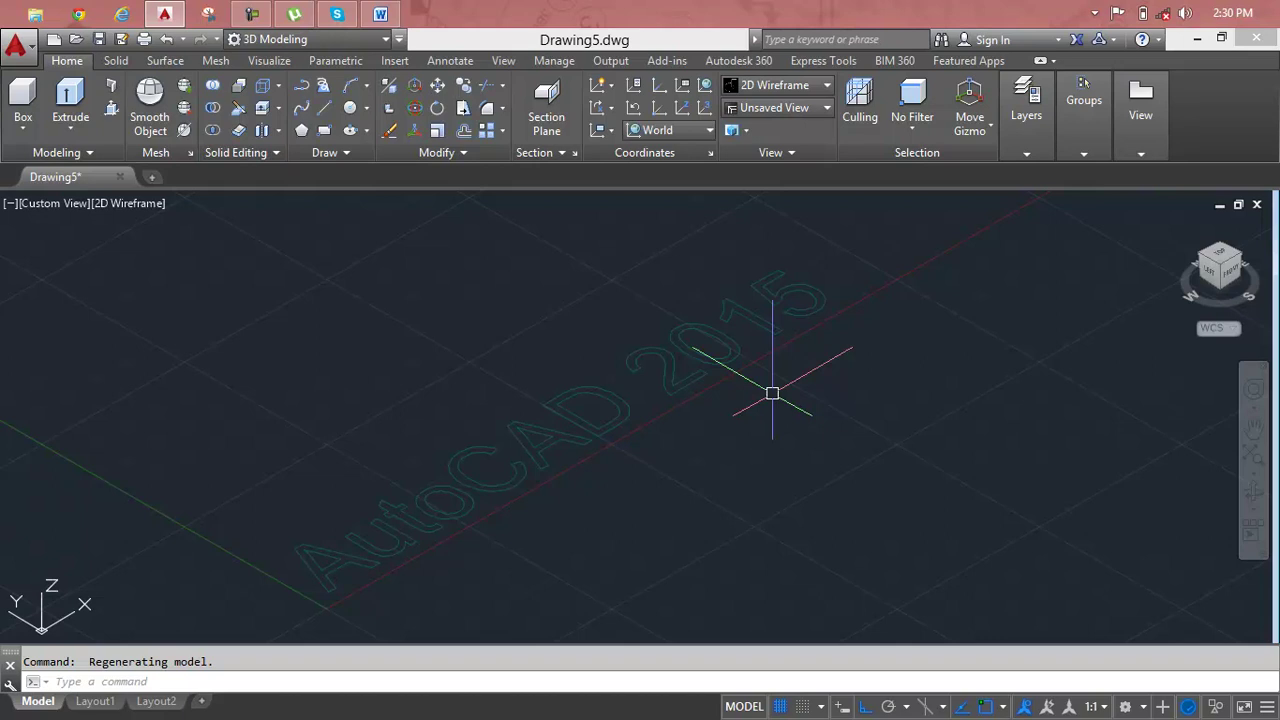
scroll(366, 551, "up", 3)
scroll(398, 483, "up", 4)
left_click(395, 493)
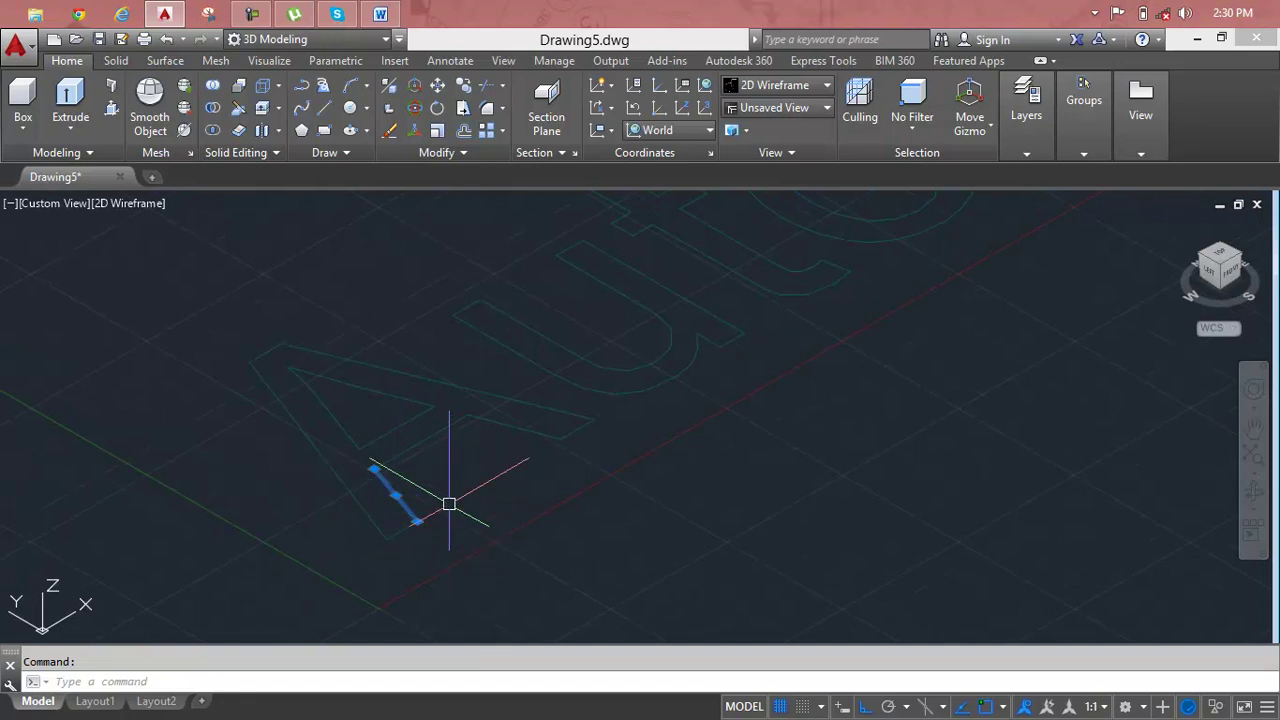
left_click(420, 440)
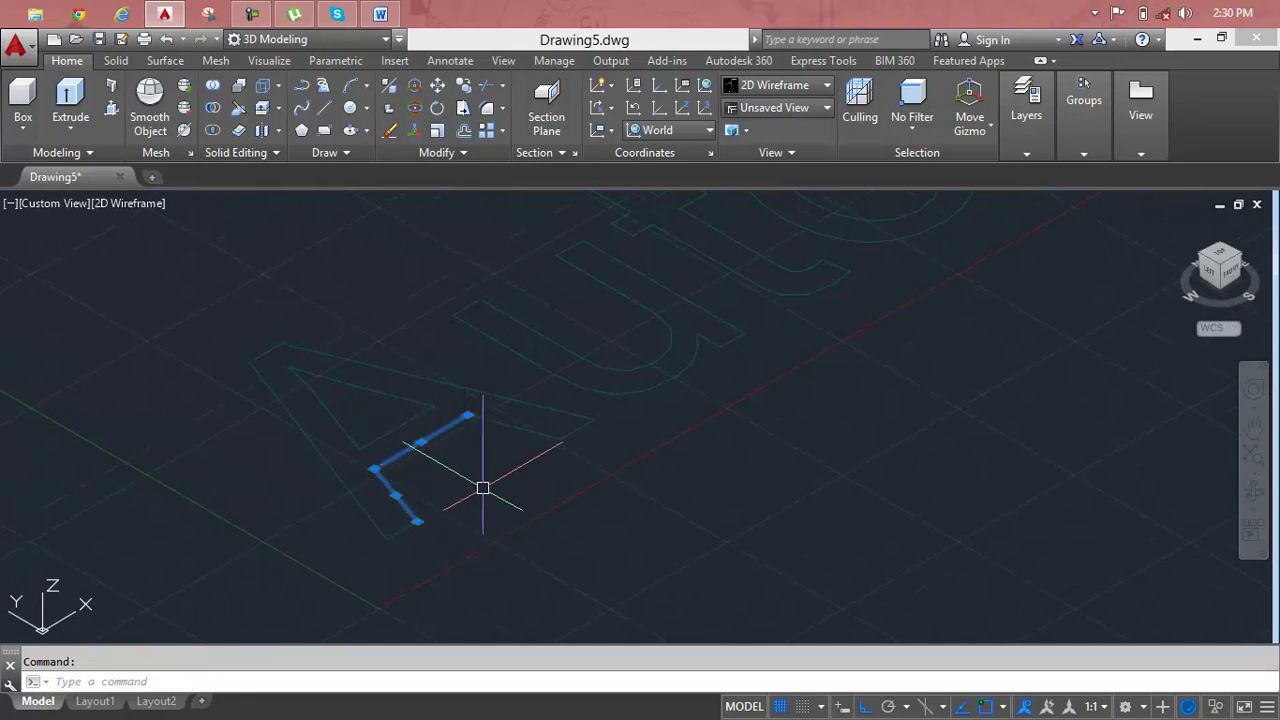
key("Escape")
Start REGION on the text outlines with a crossing window, then cancel it.
scroll(483, 488, "down", 2)
scroll(483, 488, "down", 2)
scroll(500, 409, "down", 1)
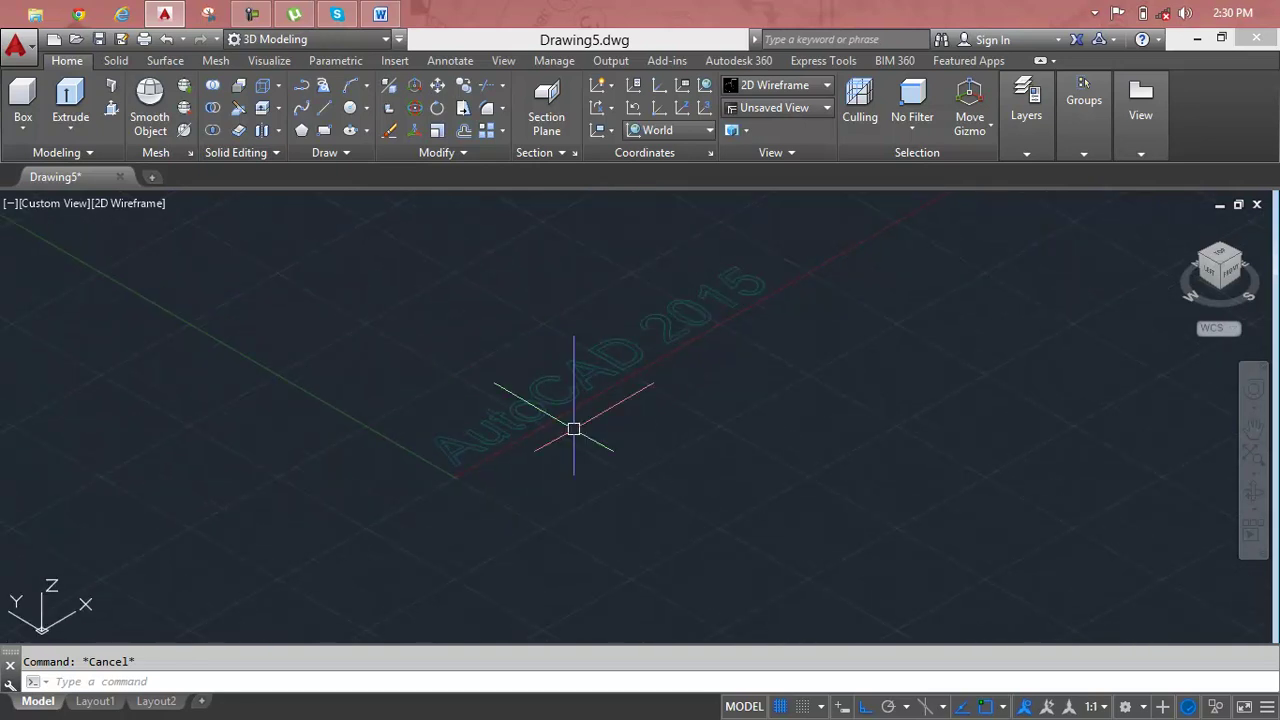
type("REG")
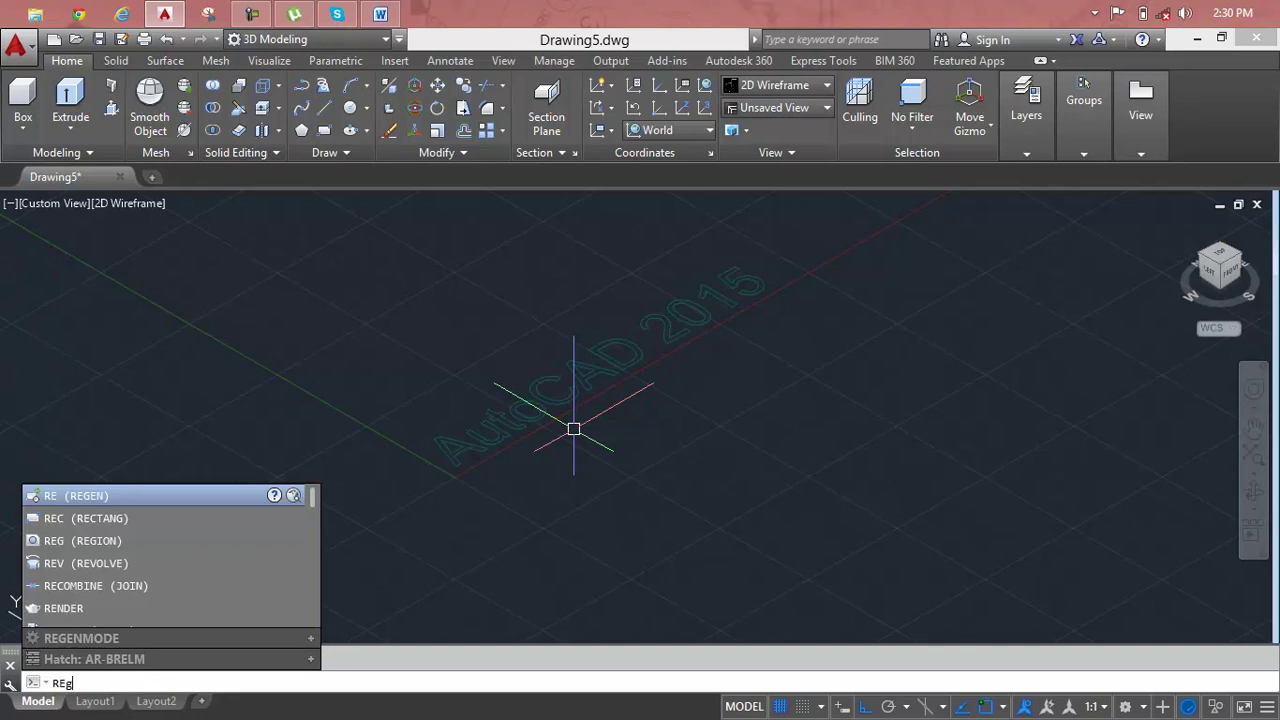
key("Return")
left_click(814, 249)
left_click(258, 552)
left_click(332, 492)
key("Escape")
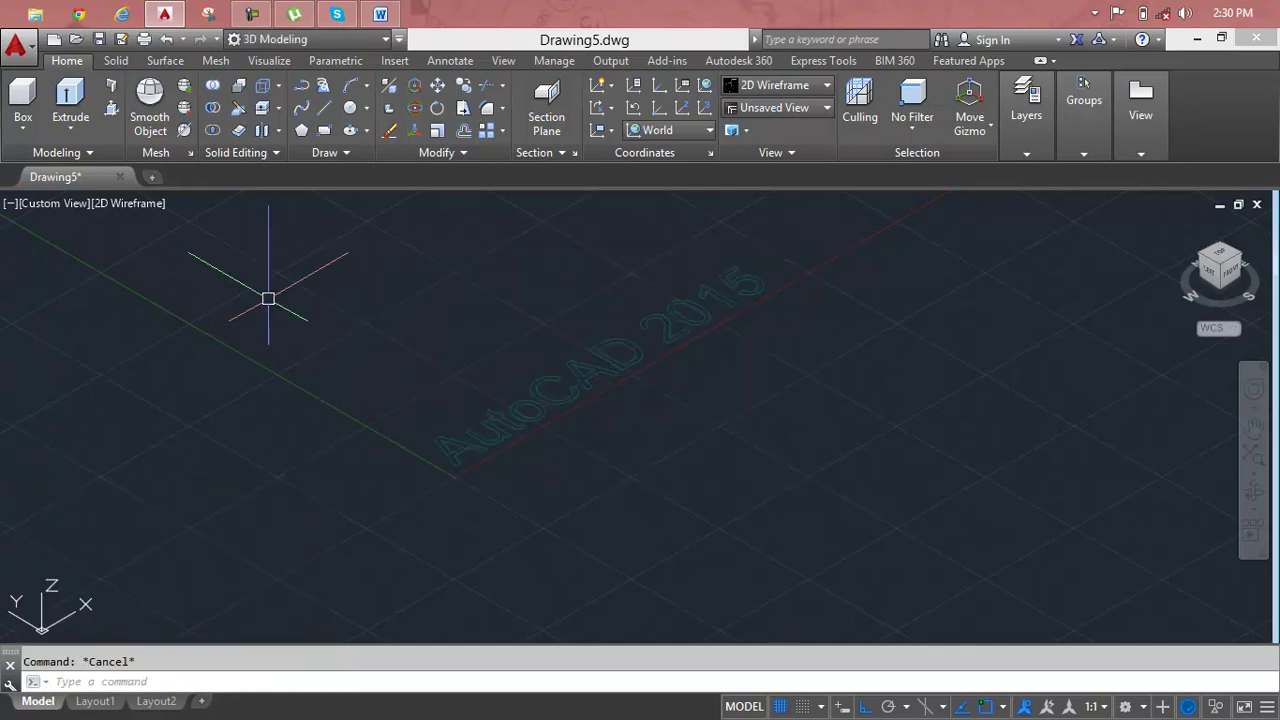
Extrude all the 'AutoCAD 2015' outlines, selected with a crossing window, to a height of 2'.
left_click(70, 95)
left_click_drag(855, 237, 426, 471)
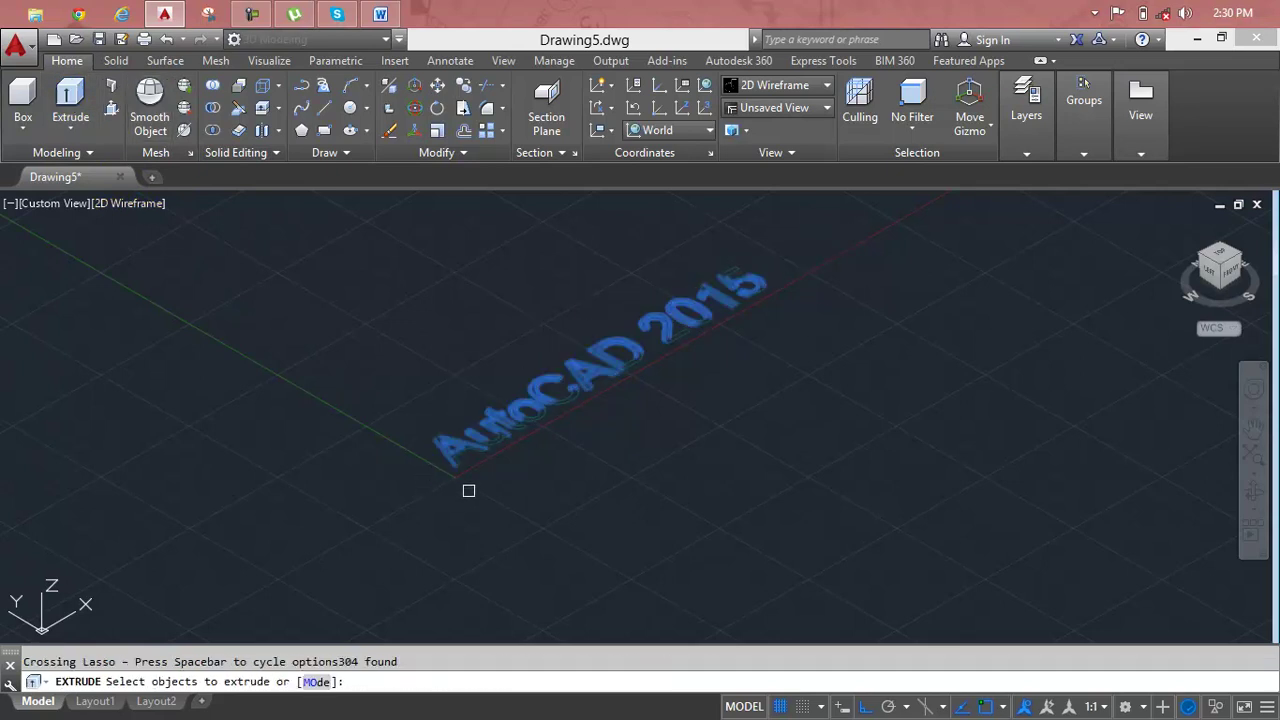
left_click(823, 214)
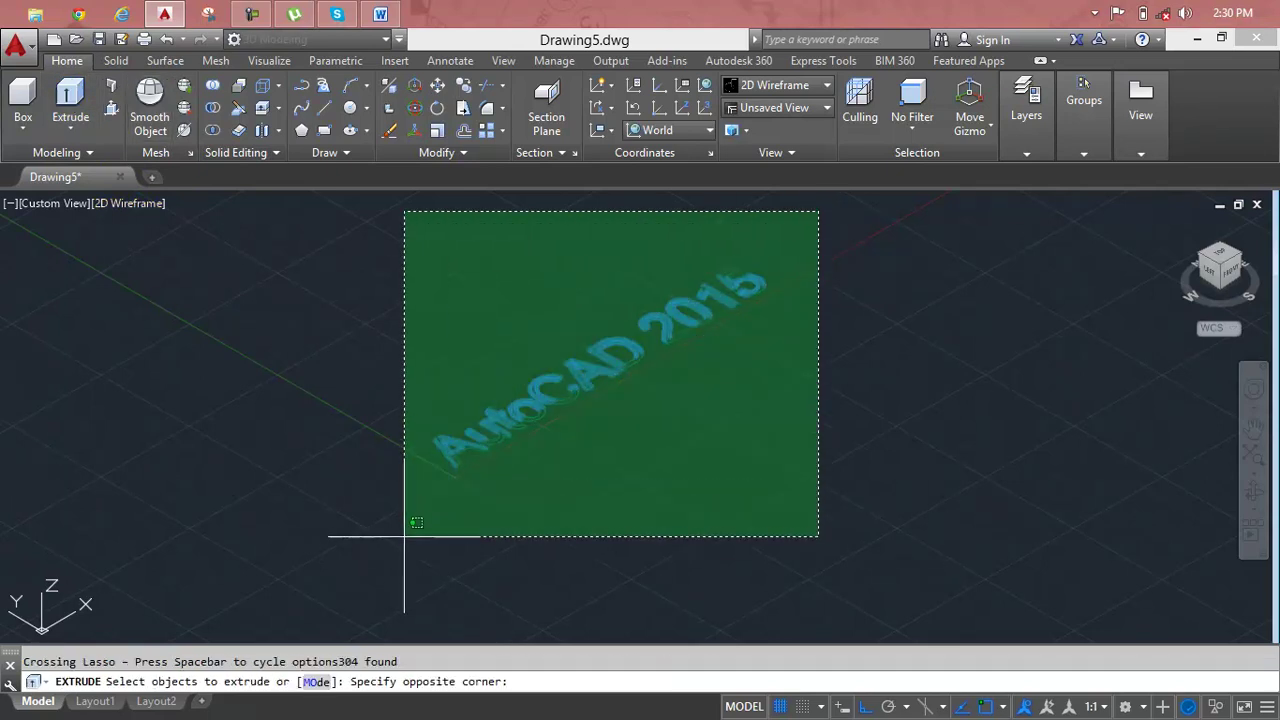
left_click(405, 532)
right_click(412, 522)
left_click(449, 530)
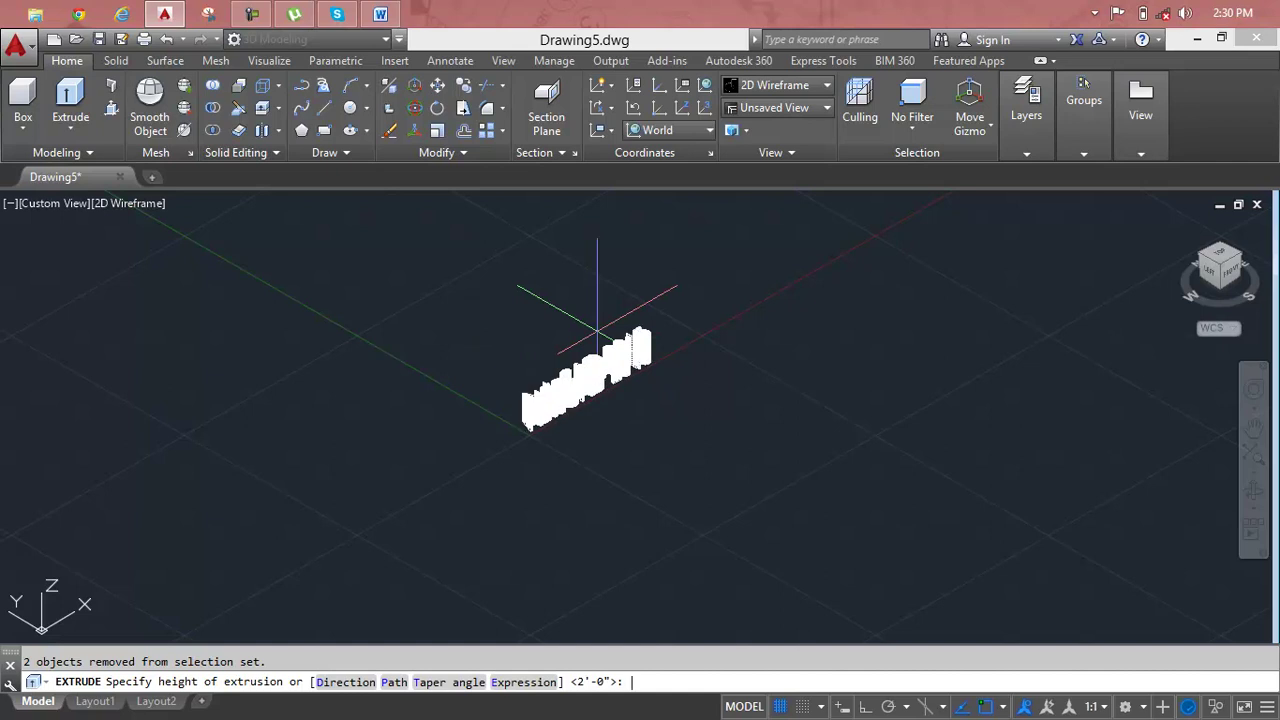
type("2'")
key("Return")
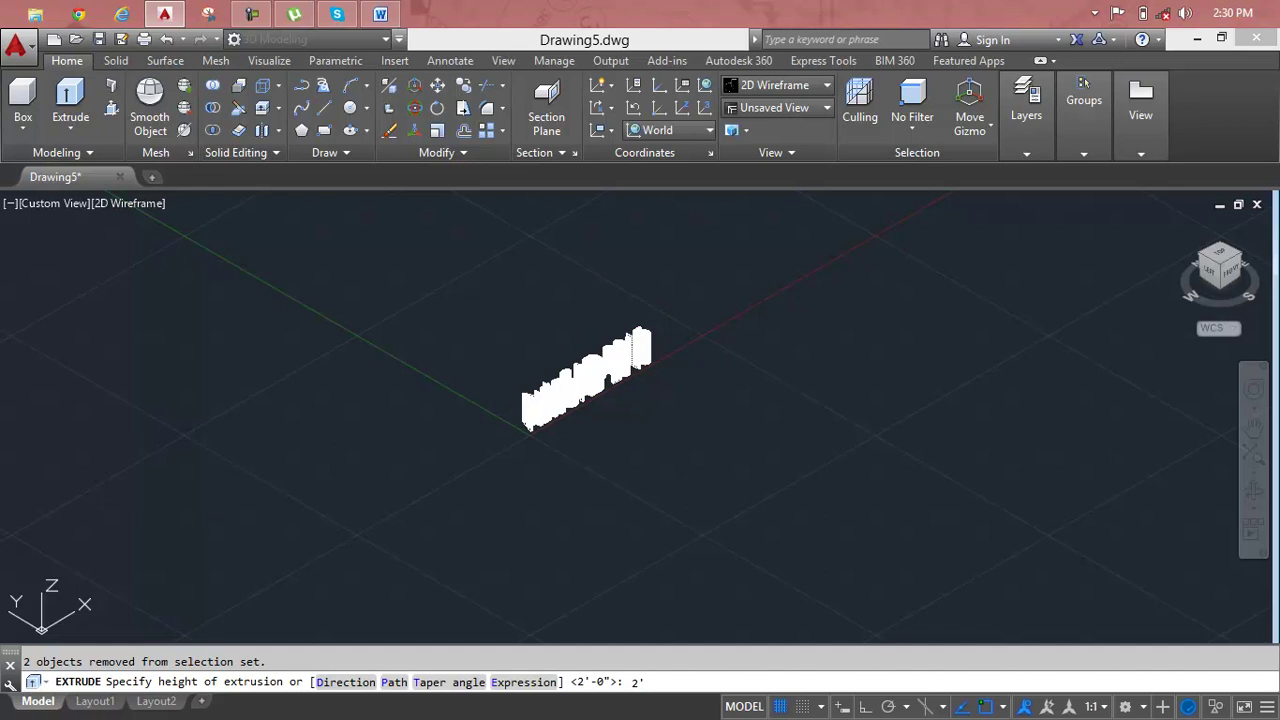
scroll(523, 381, "up", 5)
Switch the viewport visual style to Shades of Gray.
scroll(686, 357, "down", 3)
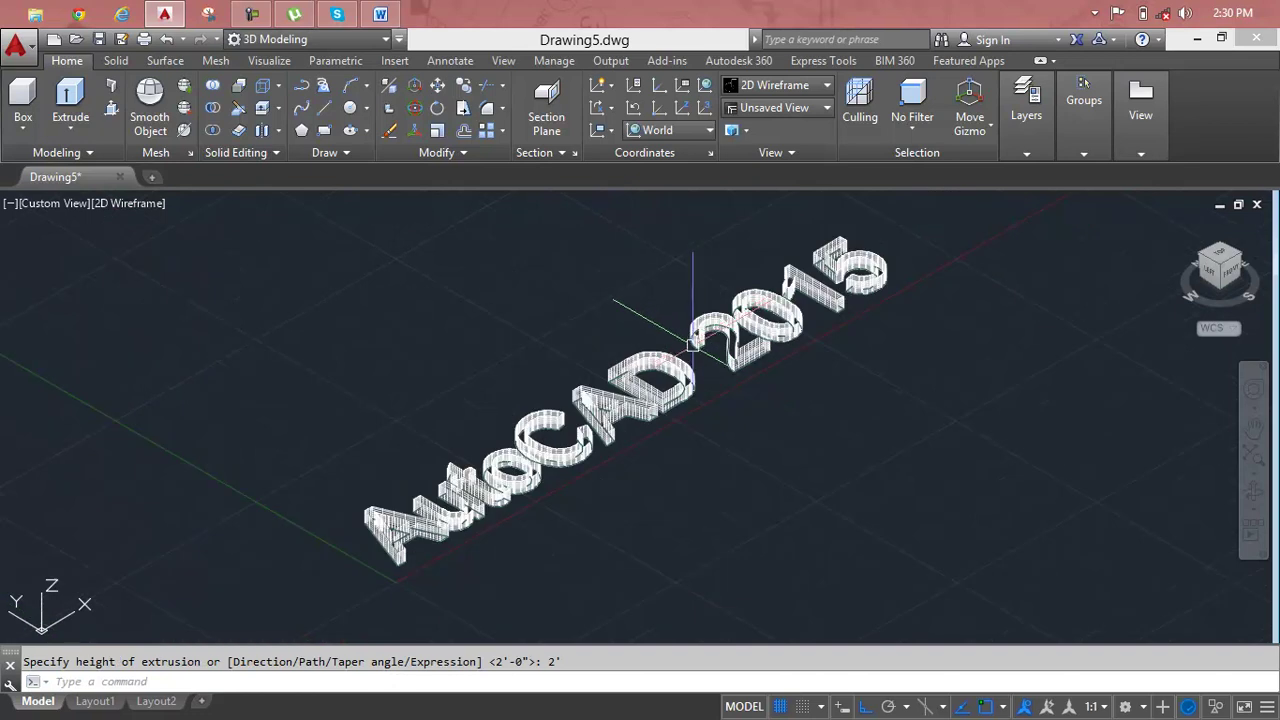
left_click(762, 88)
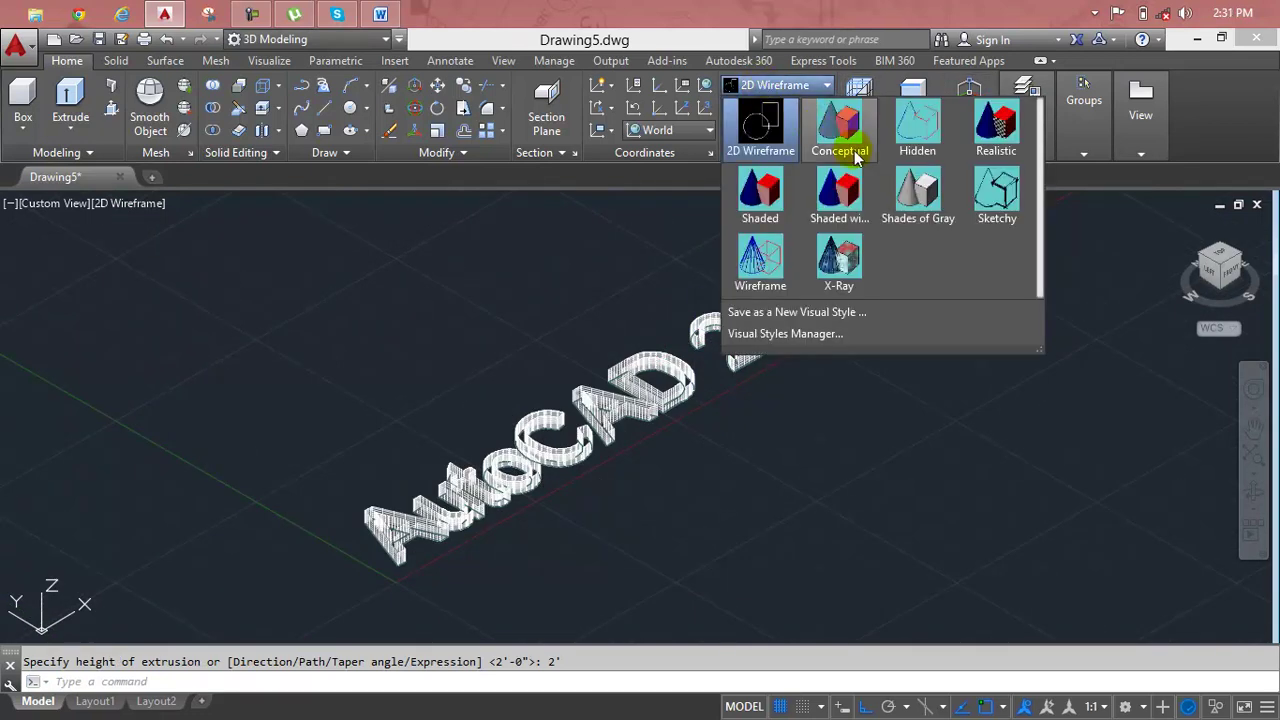
left_click(912, 192)
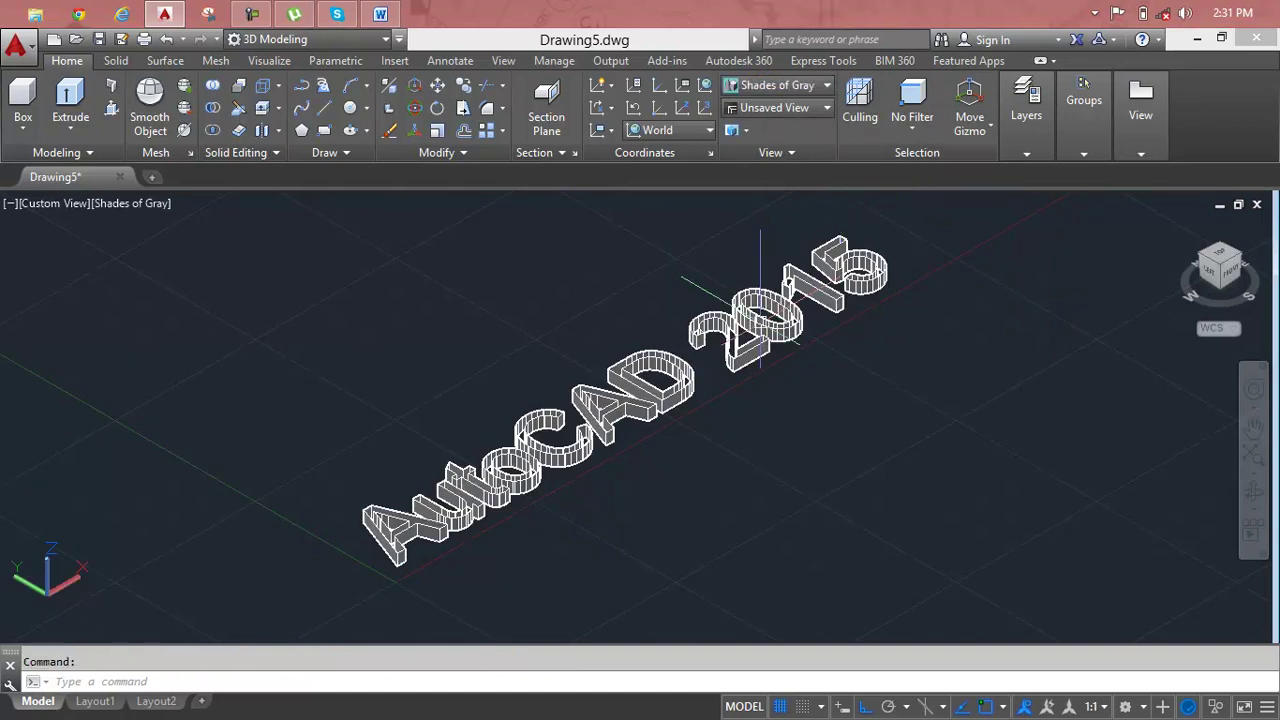
Zoom and pan to inspect the shaded A and C letter blocks.
scroll(601, 420, "up", 2)
scroll(601, 420, "up", 2)
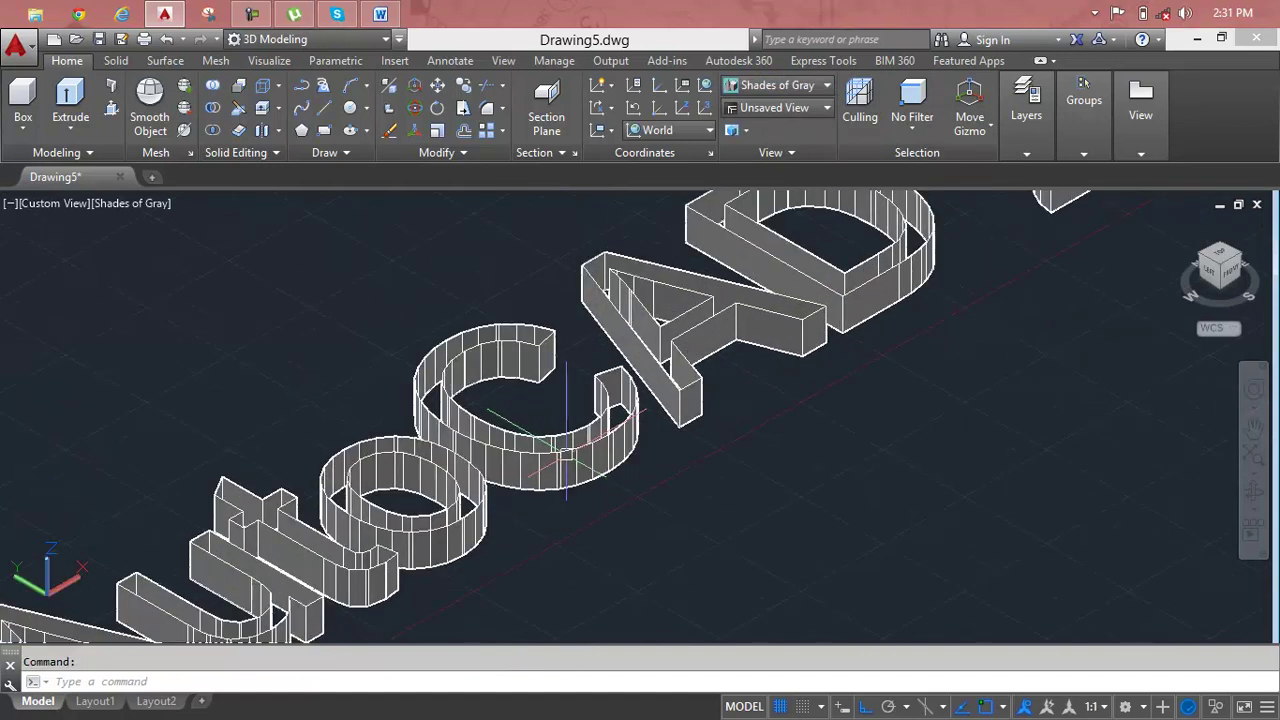
scroll(590, 425, "up", 2)
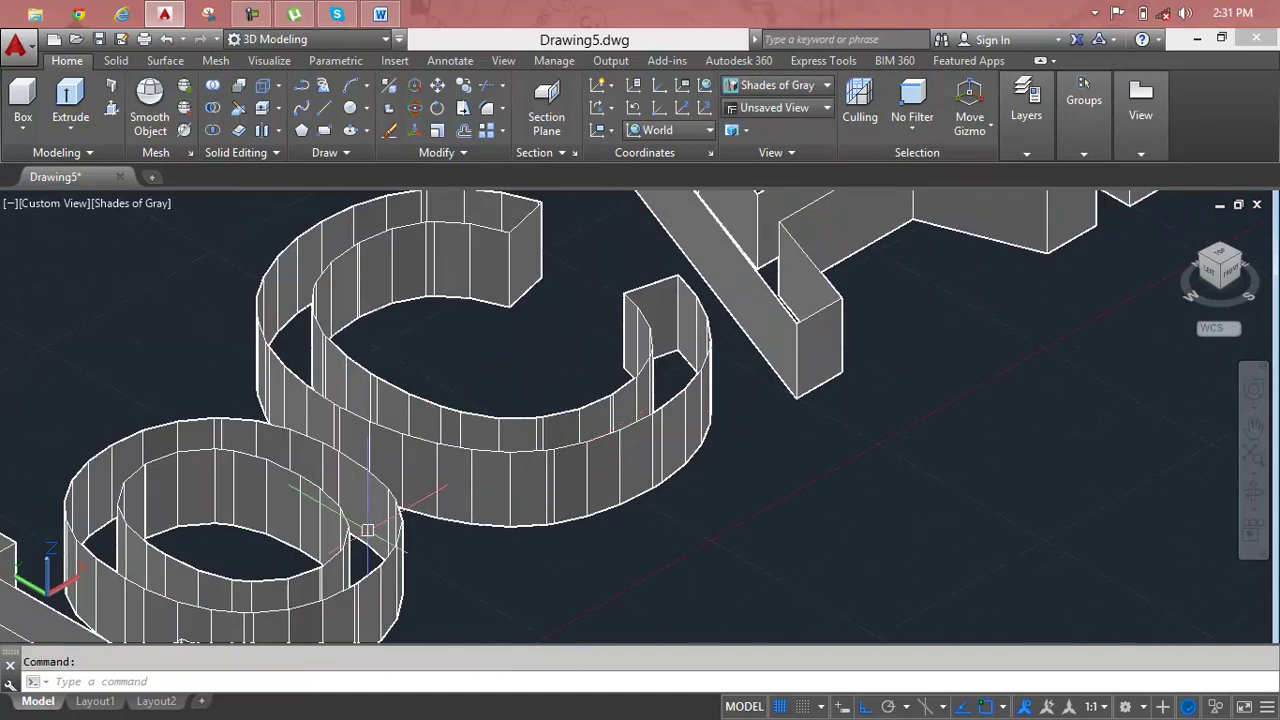
scroll(393, 235, "down", 2)
middle_click_drag(621, 256, 571, 286)
scroll(571, 286, "up", 3)
scroll(571, 286, "up", 3)
scroll(661, 366, "down", 1)
scroll(661, 366, "down", 3)
scroll(661, 366, "down", 3)
scroll(661, 366, "down", 1)
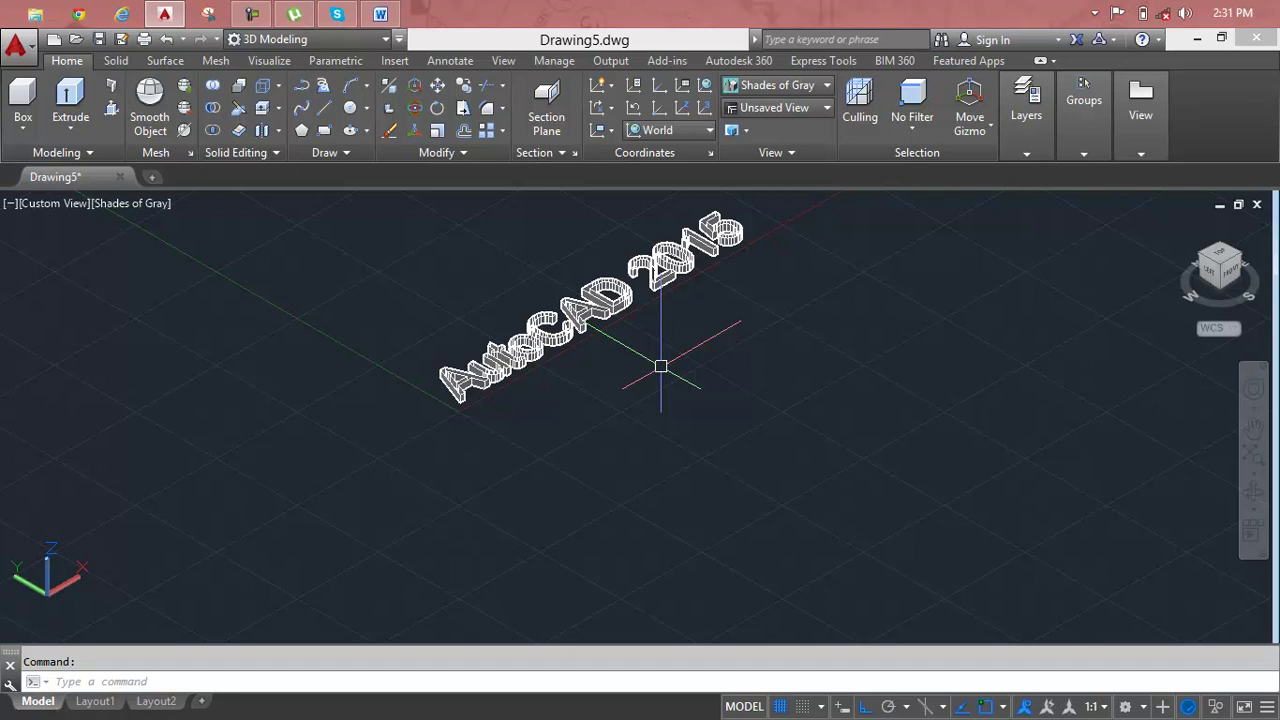
Undo the 2' extrusion, returning to flat 2D wireframe outlines.
key("ctrl+z")
key("ctrl+z")
key("ctrl+z")
key("ctrl+z")
key("ctrl+z")
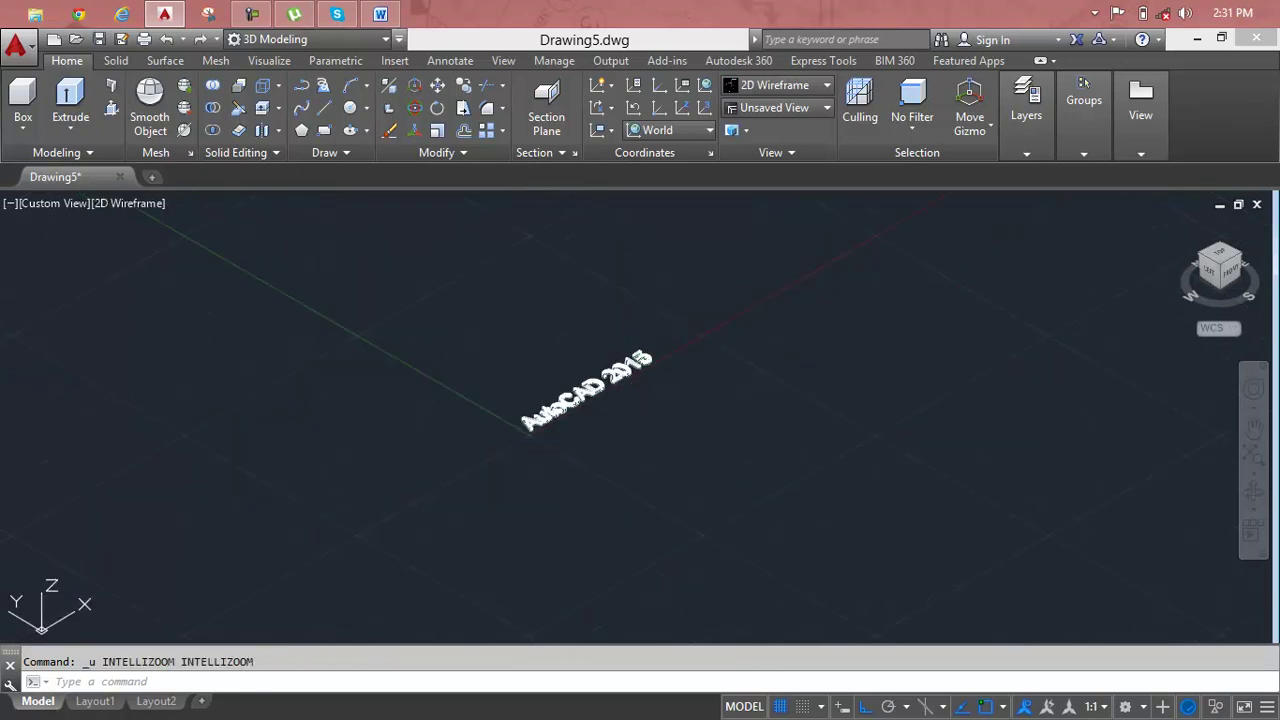
key("ctrl+z")
key("ctrl+z")
key("Escape")
scroll(577, 337, "up", 3)
scroll(596, 324, "down", 3)
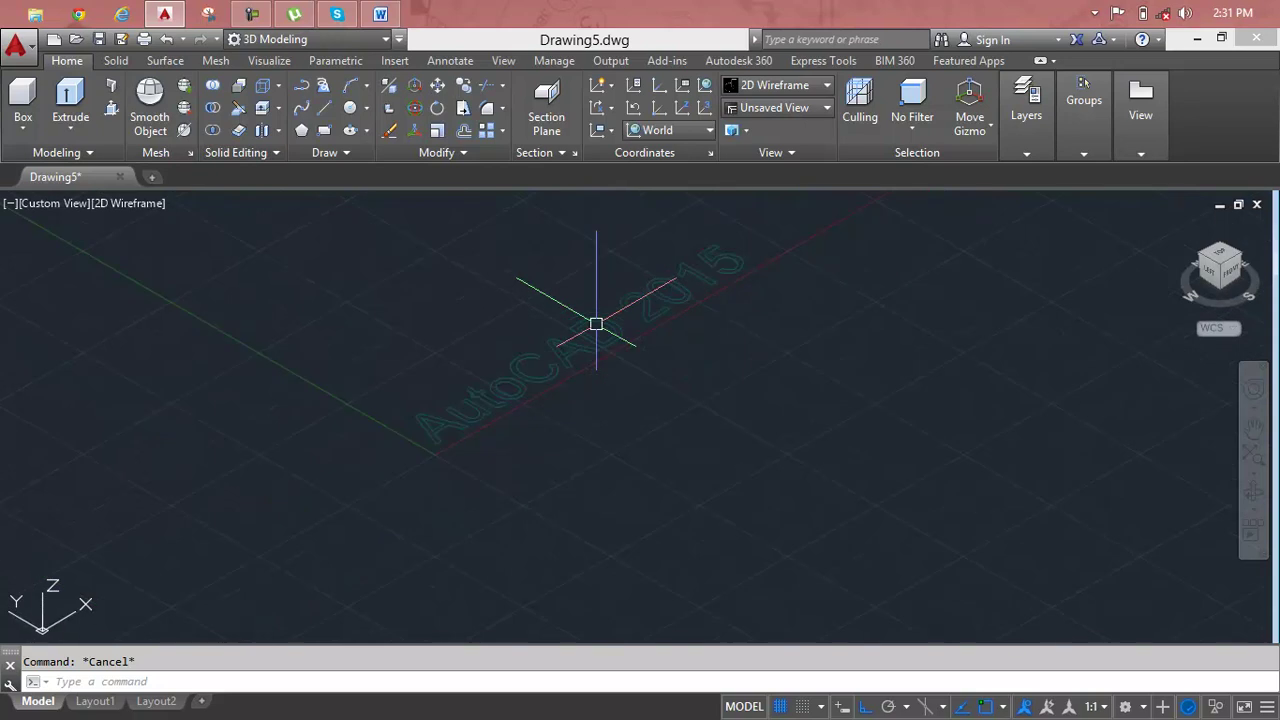
Trial press-pull the A and the area beside the t, then cancel and undo it.
left_click(112, 108)
scroll(451, 465, "up", 5)
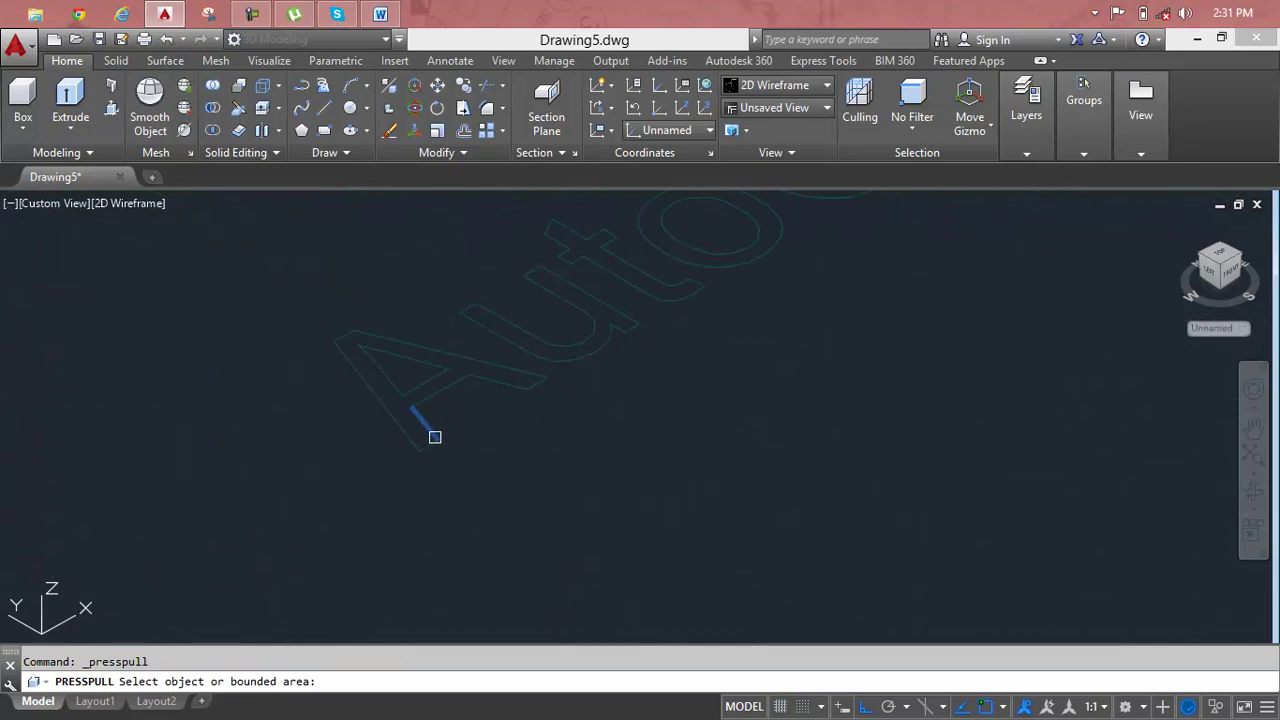
left_click(386, 423)
scroll(390, 415, "down", 4)
middle_click_drag(390, 405, 370, 561)
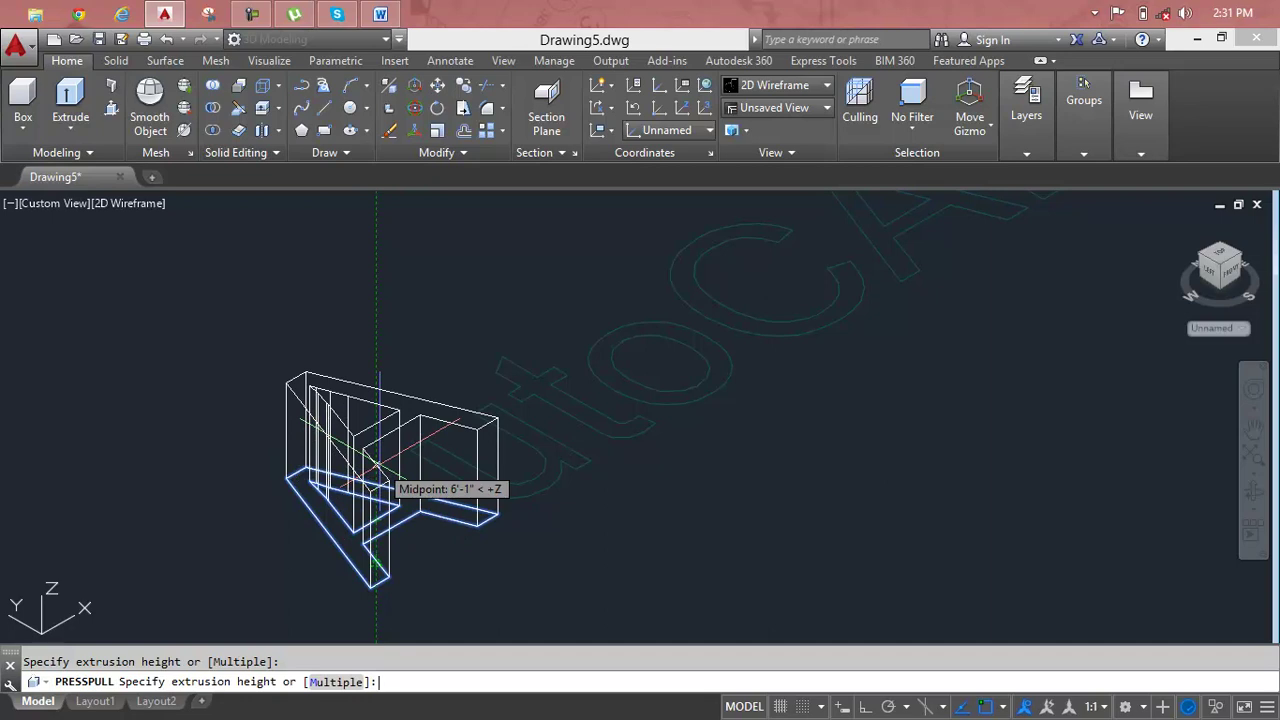
type("5'")
key("Return")
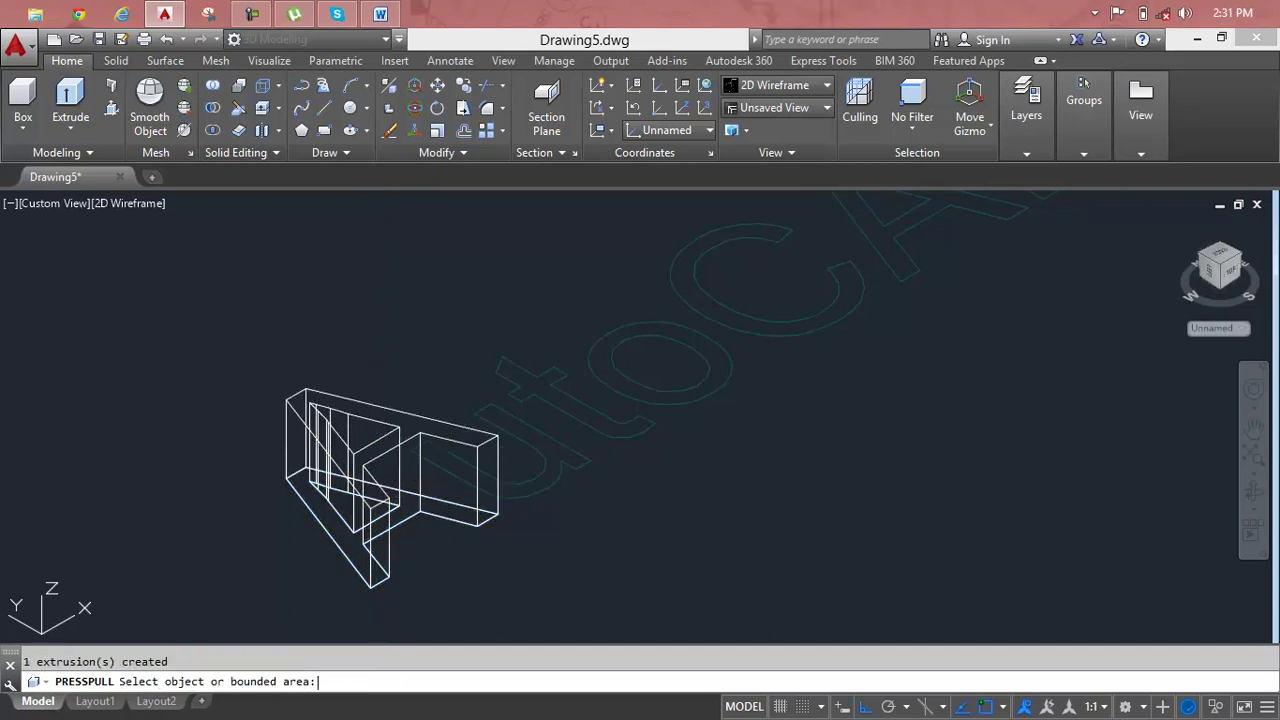
left_click(550, 442)
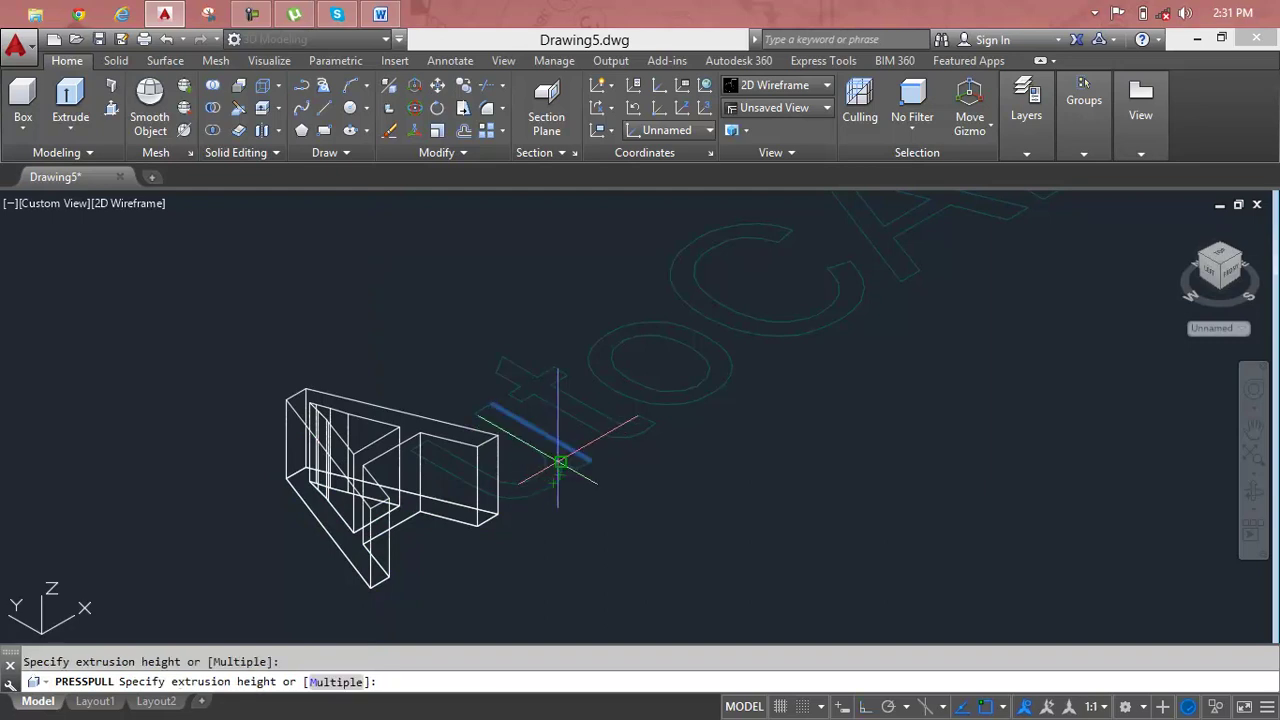
left_click(566, 392)
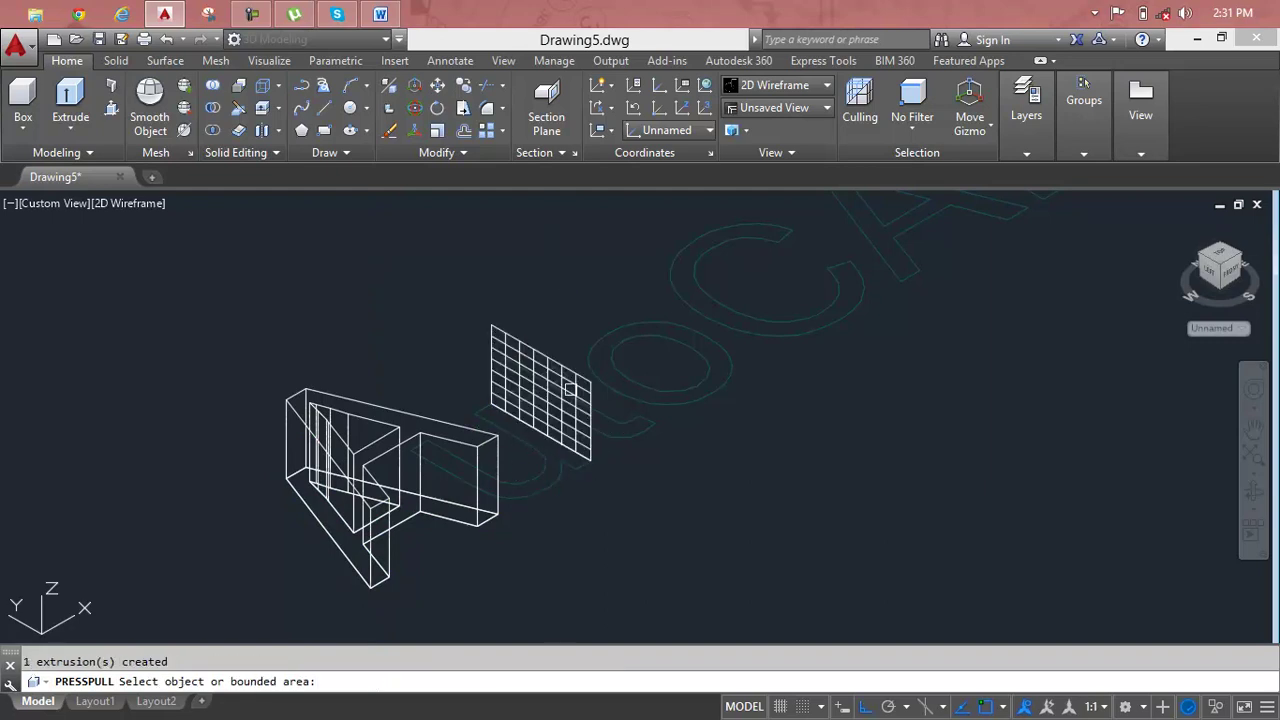
left_click(570, 389)
key("Escape")
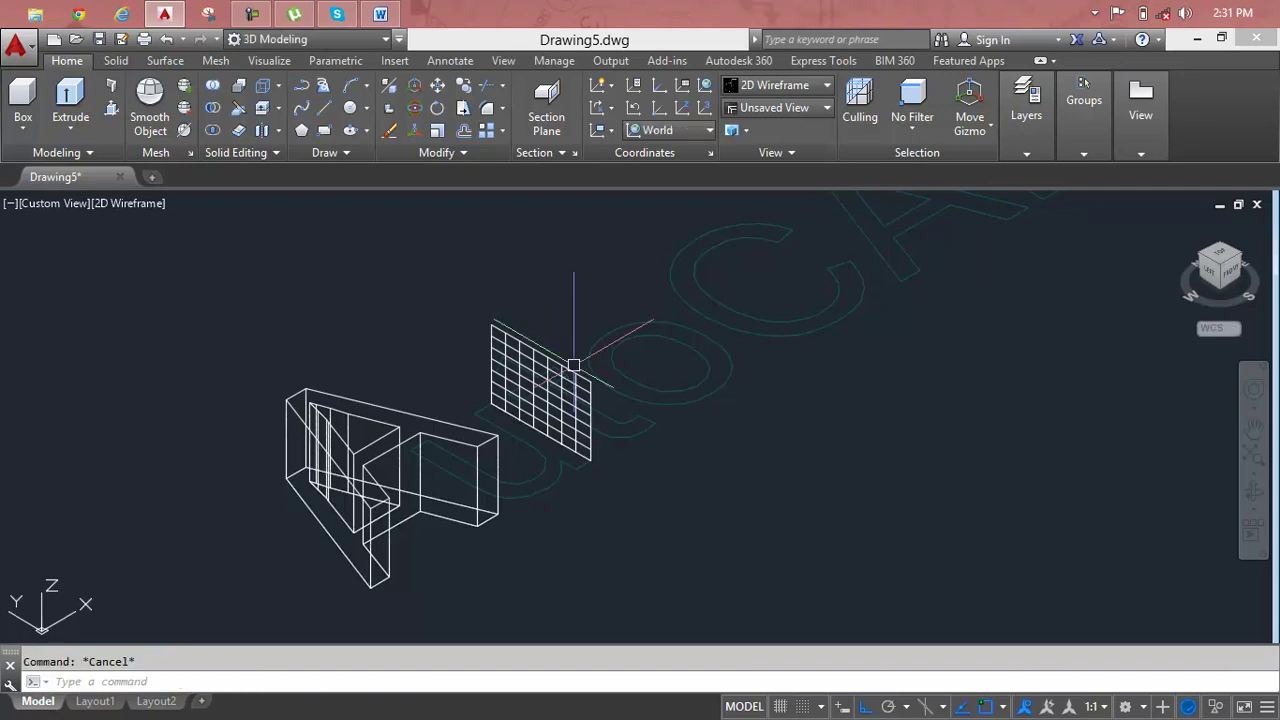
key("ctrl+z")
key("Escape")
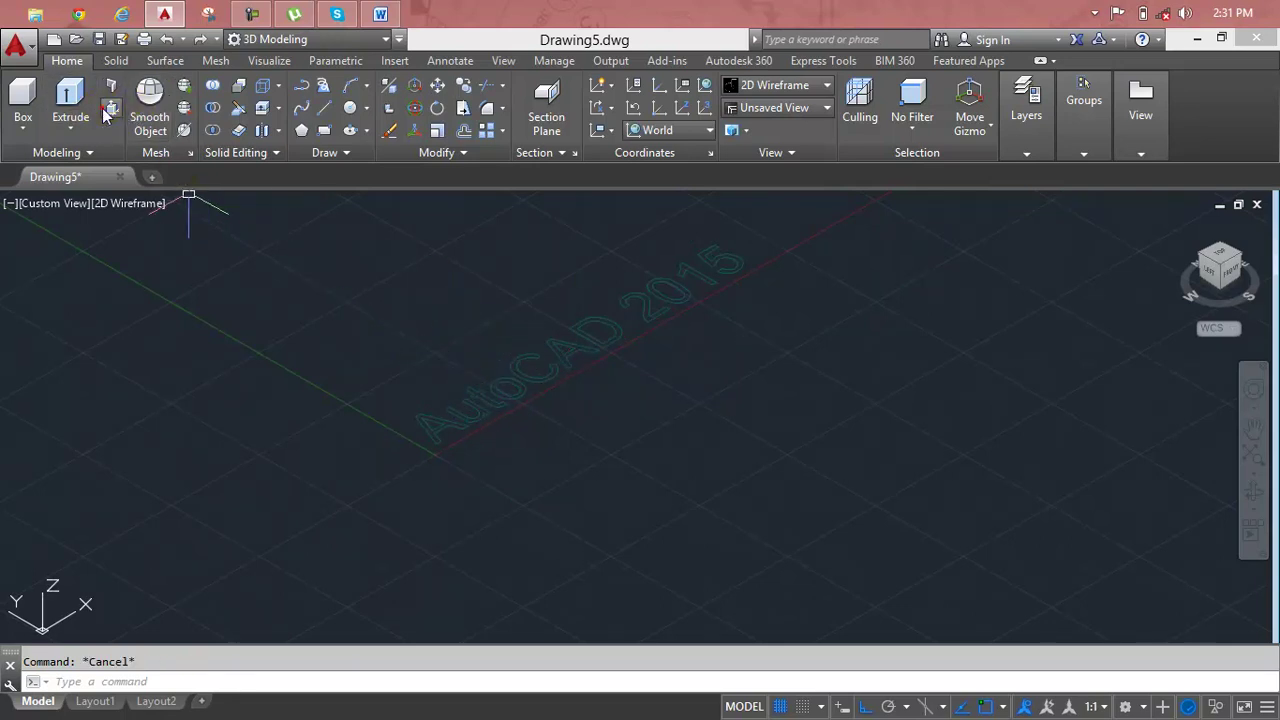
Press-pull the A, u and t letters 2' high.
left_click(108, 110)
scroll(446, 480, "up", 3)
scroll(457, 494, "up", 3)
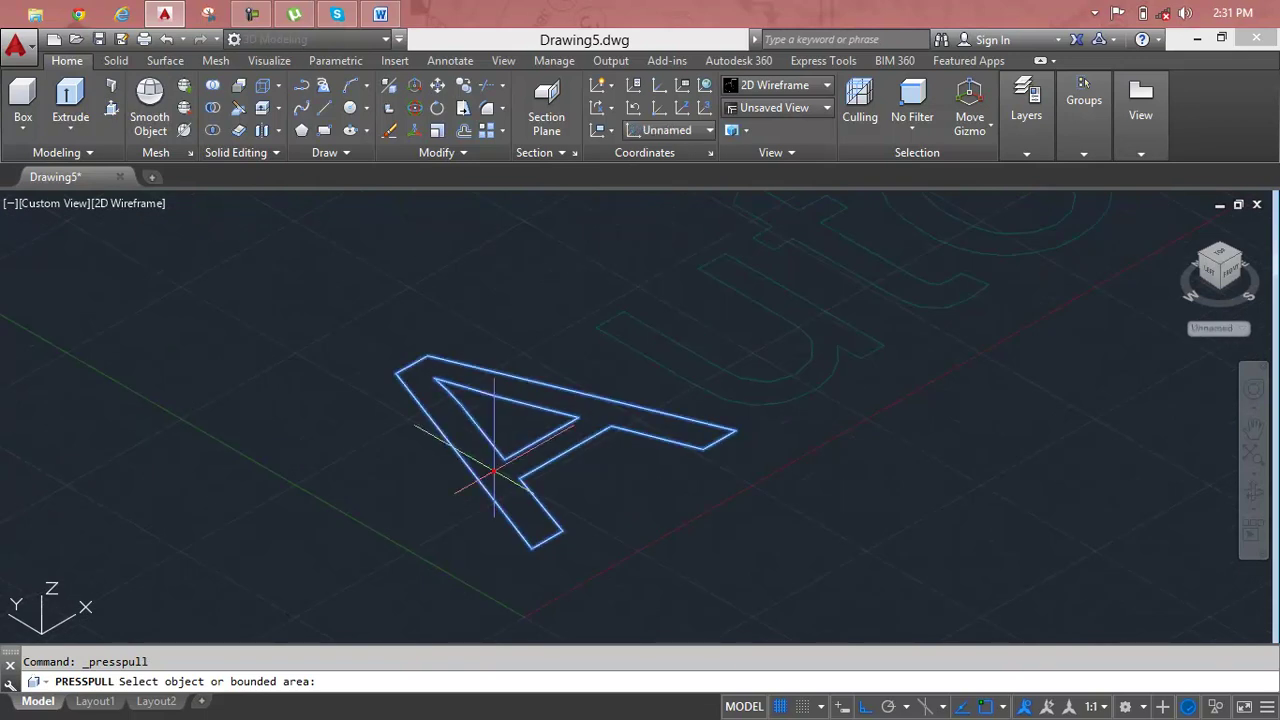
left_click(494, 470)
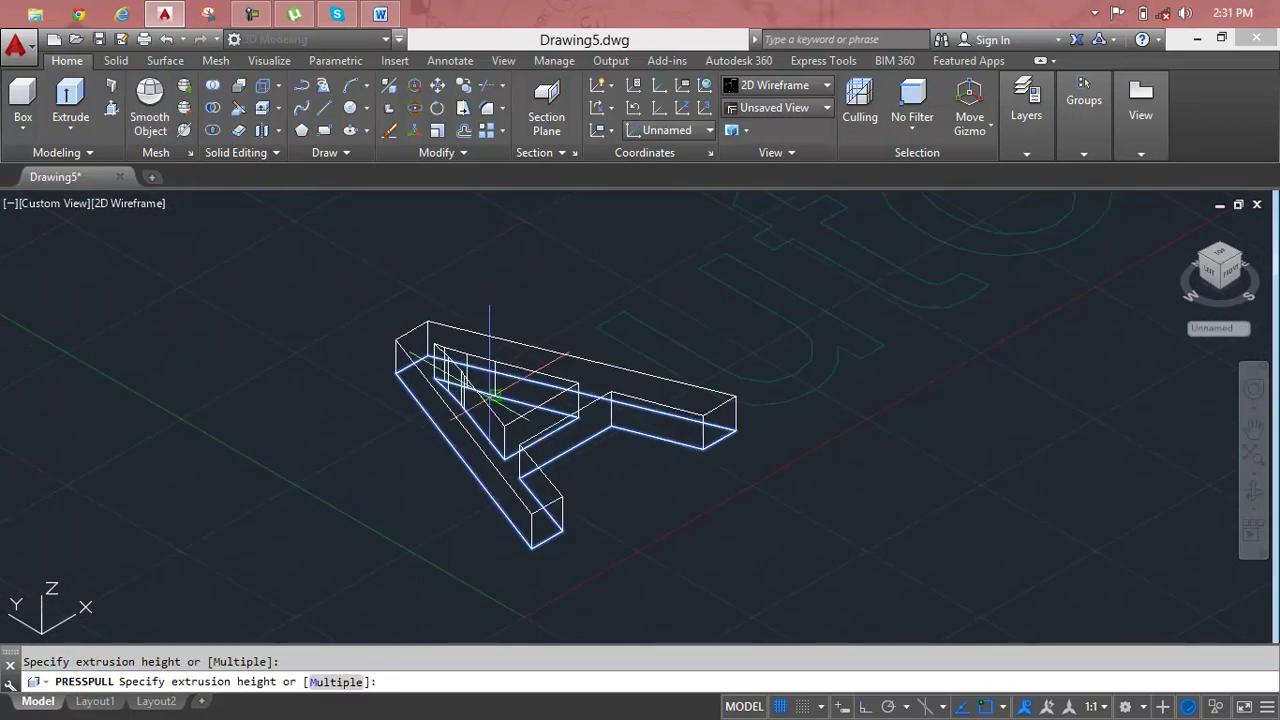
type("2")
key("Return")
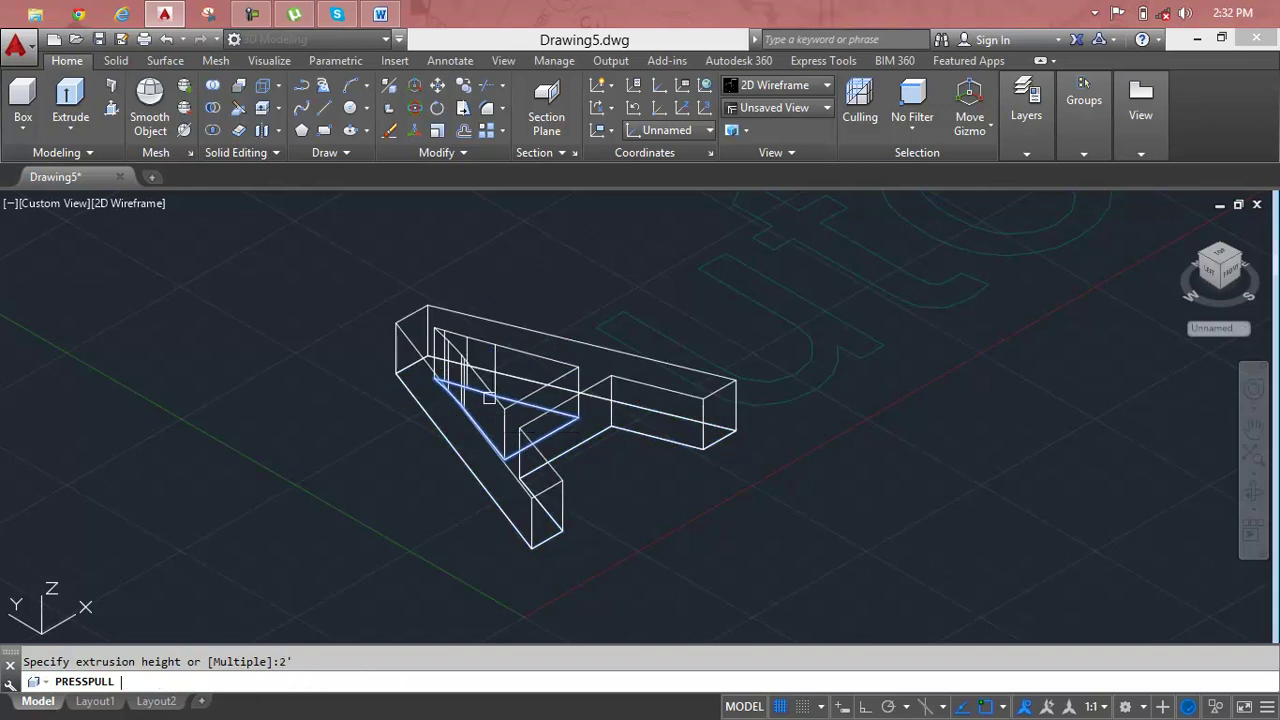
left_click(820, 364)
type("2'")
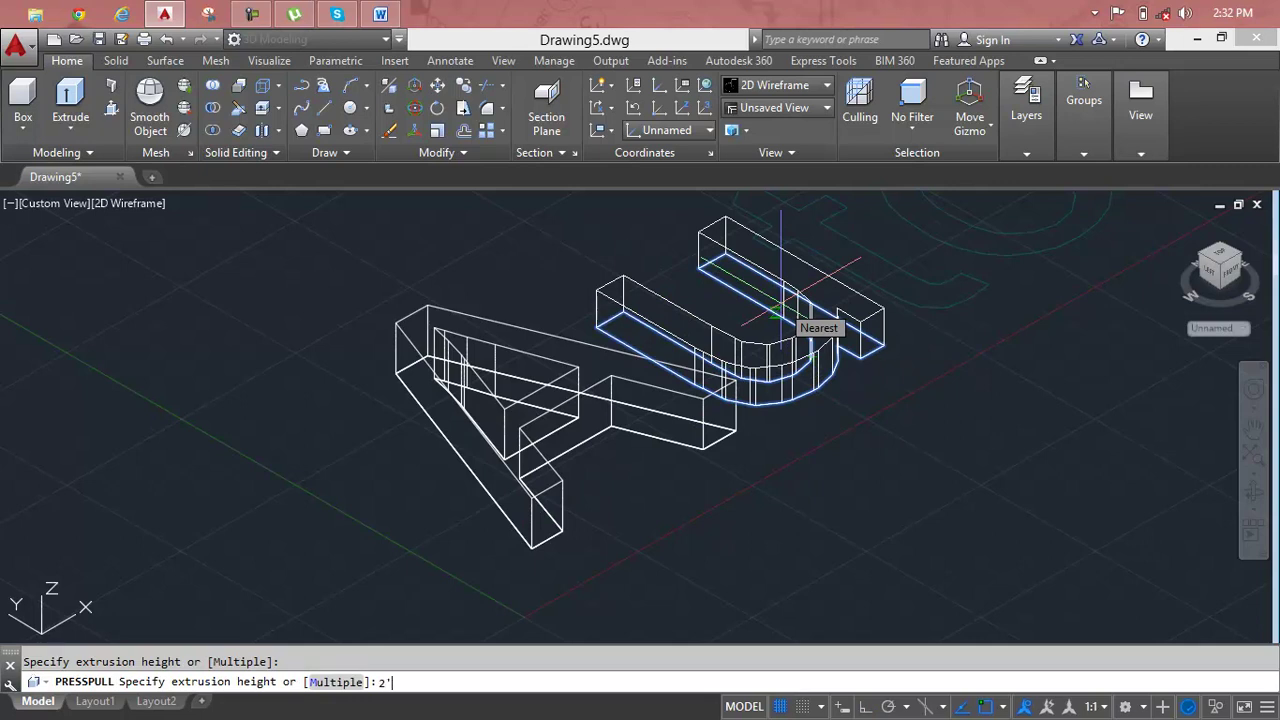
key("Return")
middle_click_drag(781, 312, 527, 460)
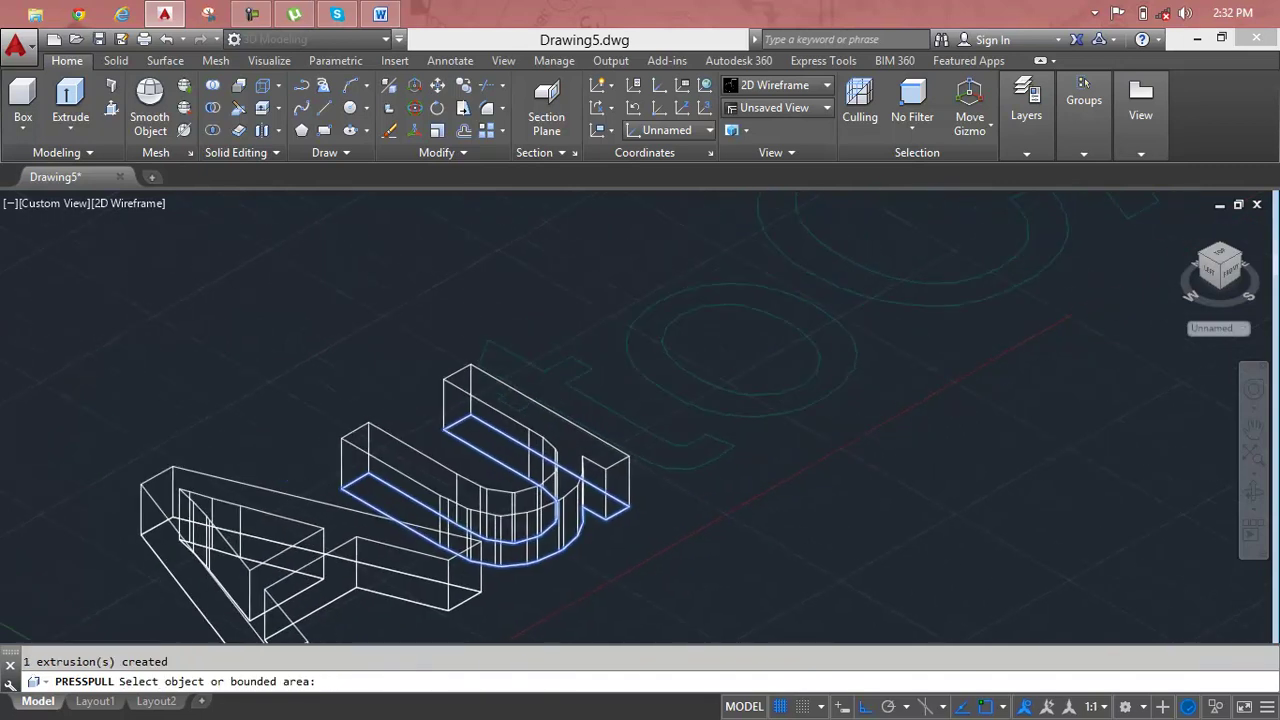
left_click(597, 424)
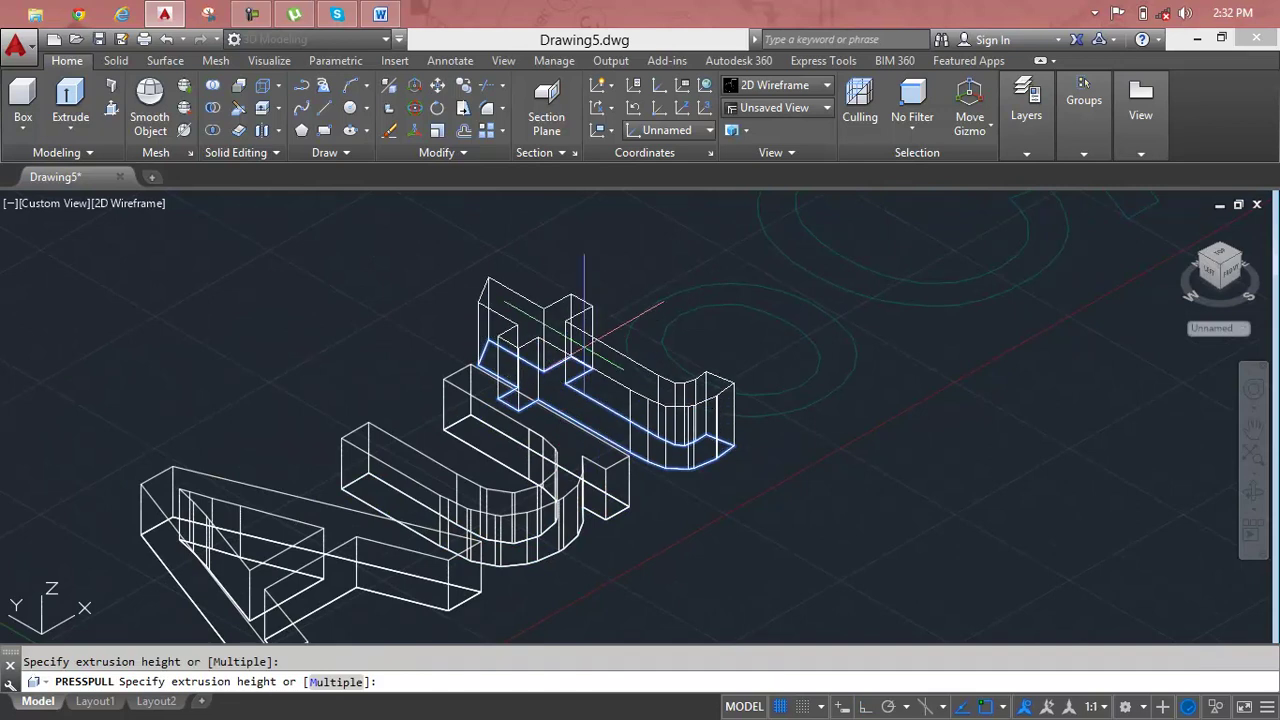
type("2'")
key("Return")
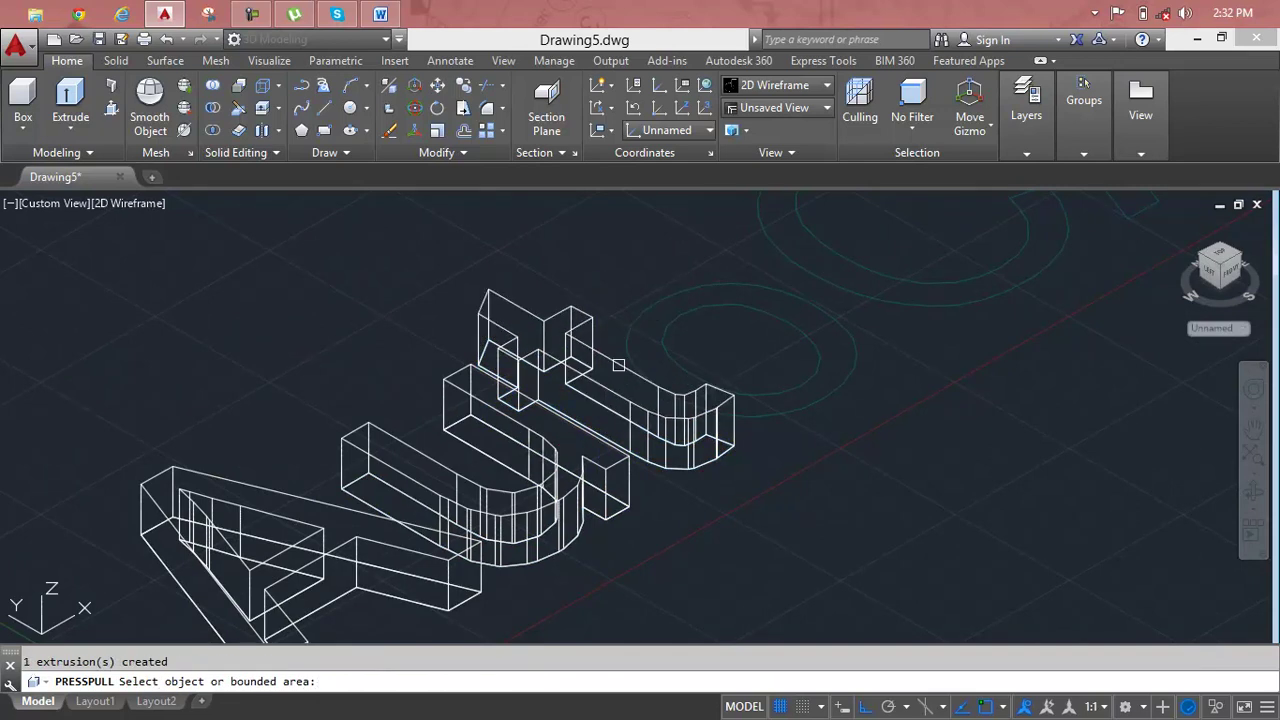
Press-pull the o and C letters 2' high.
middle_click_drag(618, 367, 516, 434)
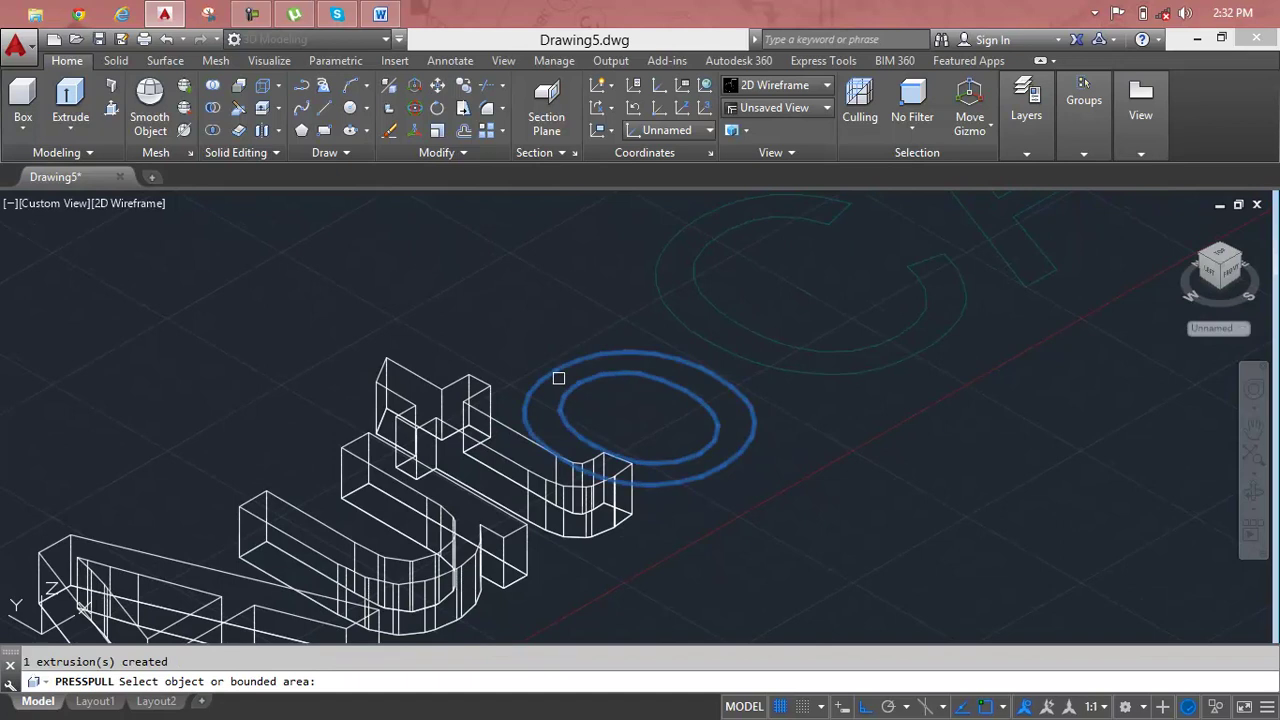
left_click(558, 378)
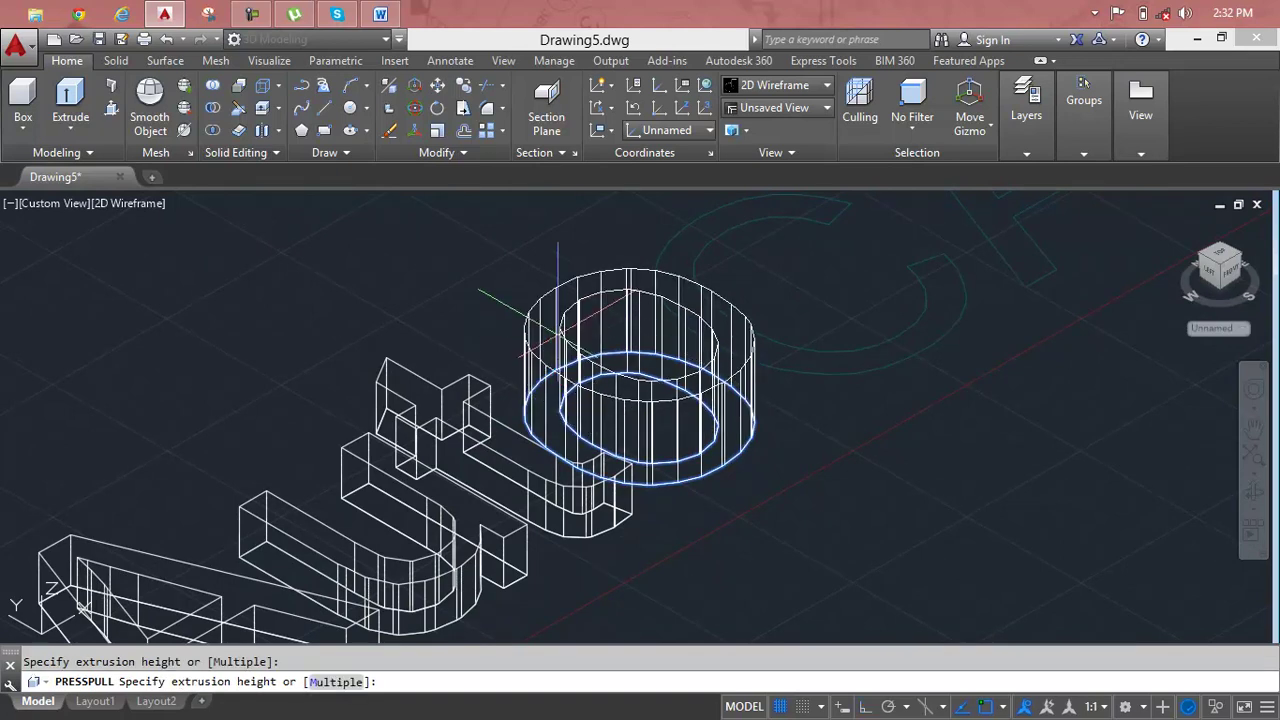
type("2'")
key("Return")
middle_click_drag(560, 320, 370, 475)
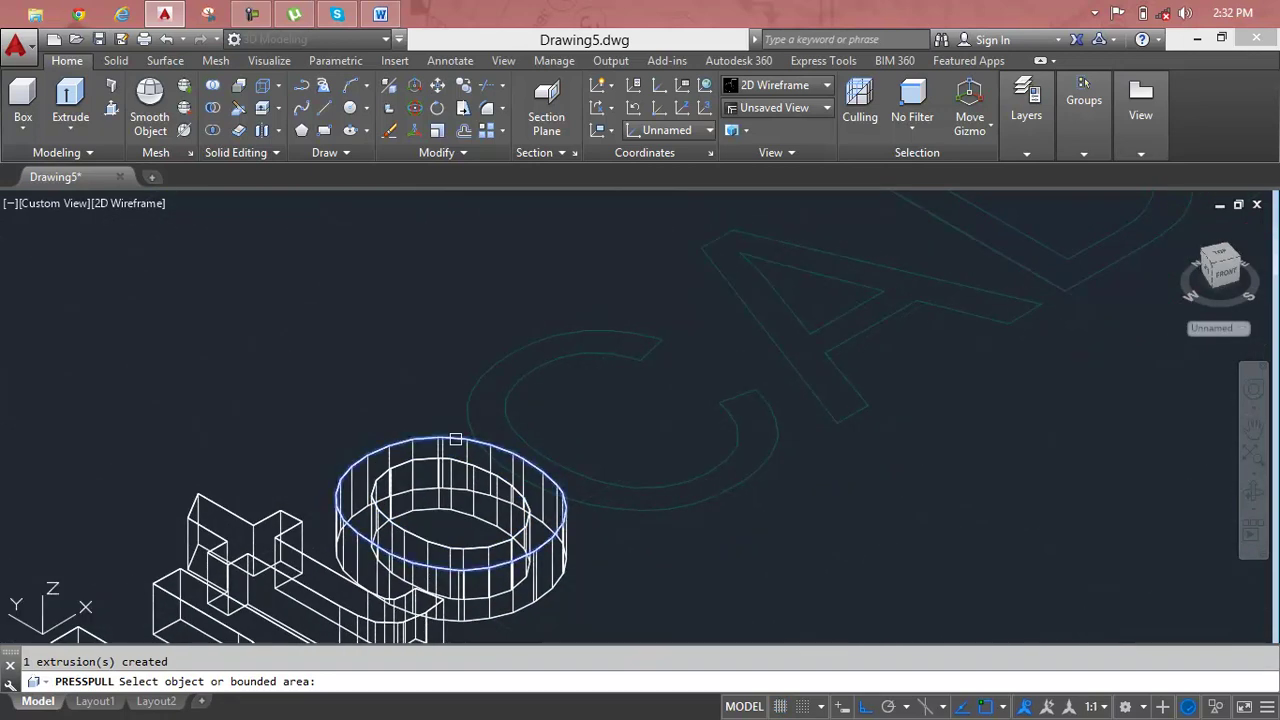
left_click(487, 413)
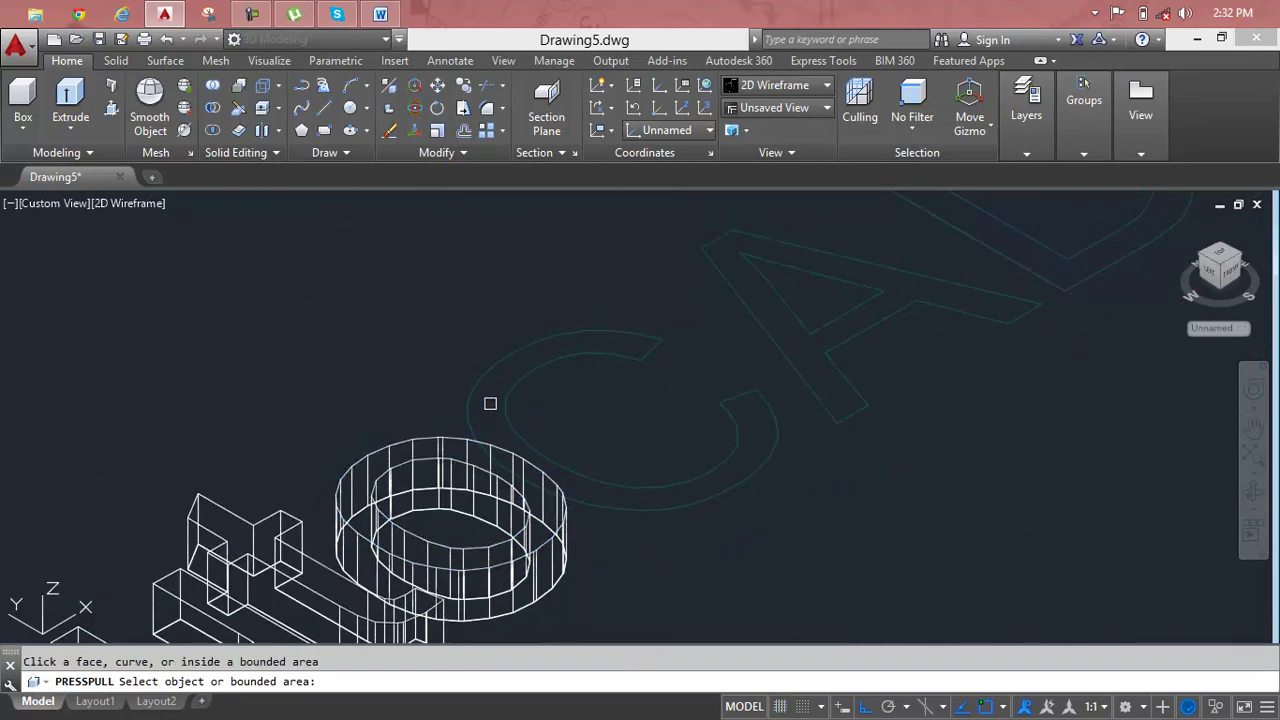
left_click(524, 366)
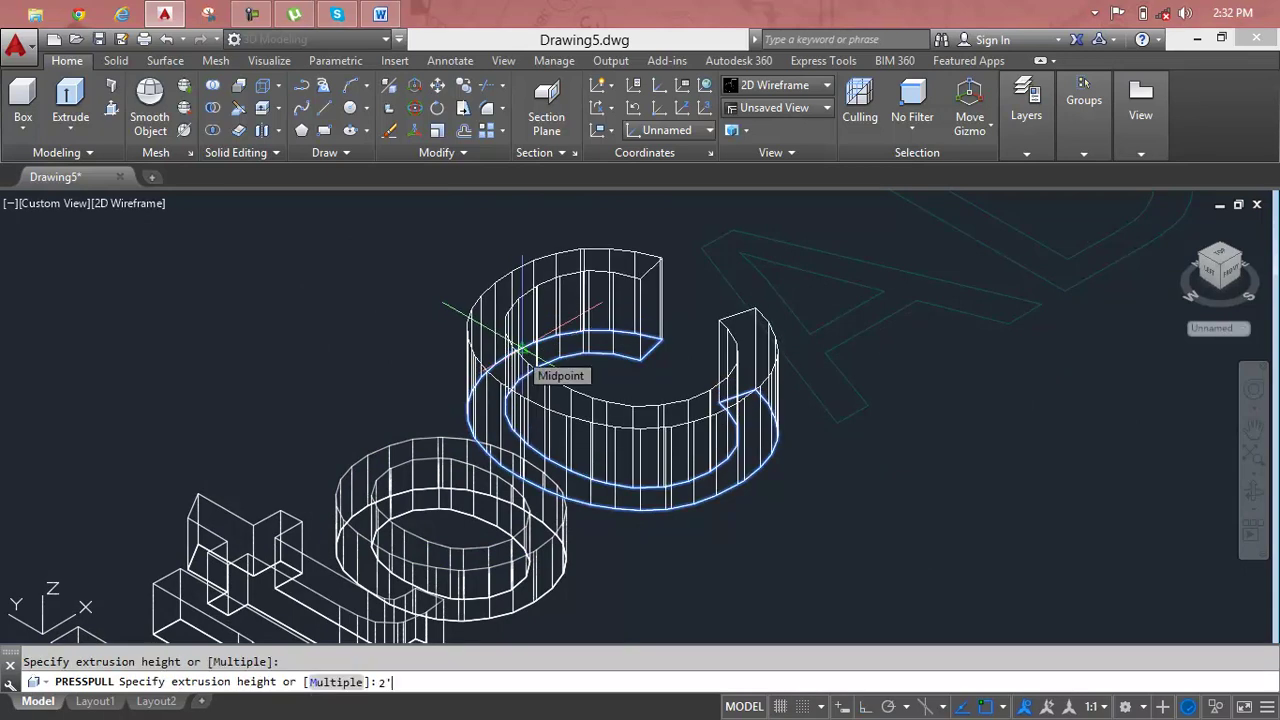
key("Return")
scroll(520, 348, "down", 3)
scroll(426, 514, "up", 2)
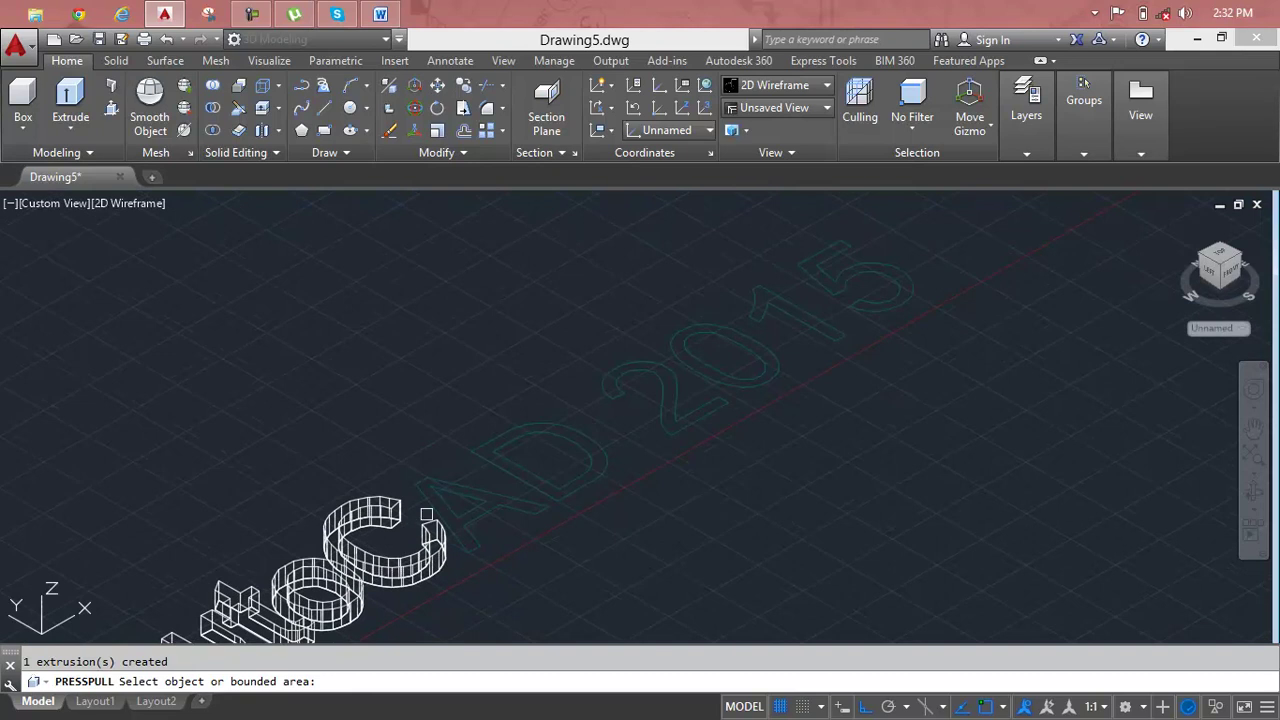
scroll(426, 514, "up", 2)
scroll(438, 508, "up", 3)
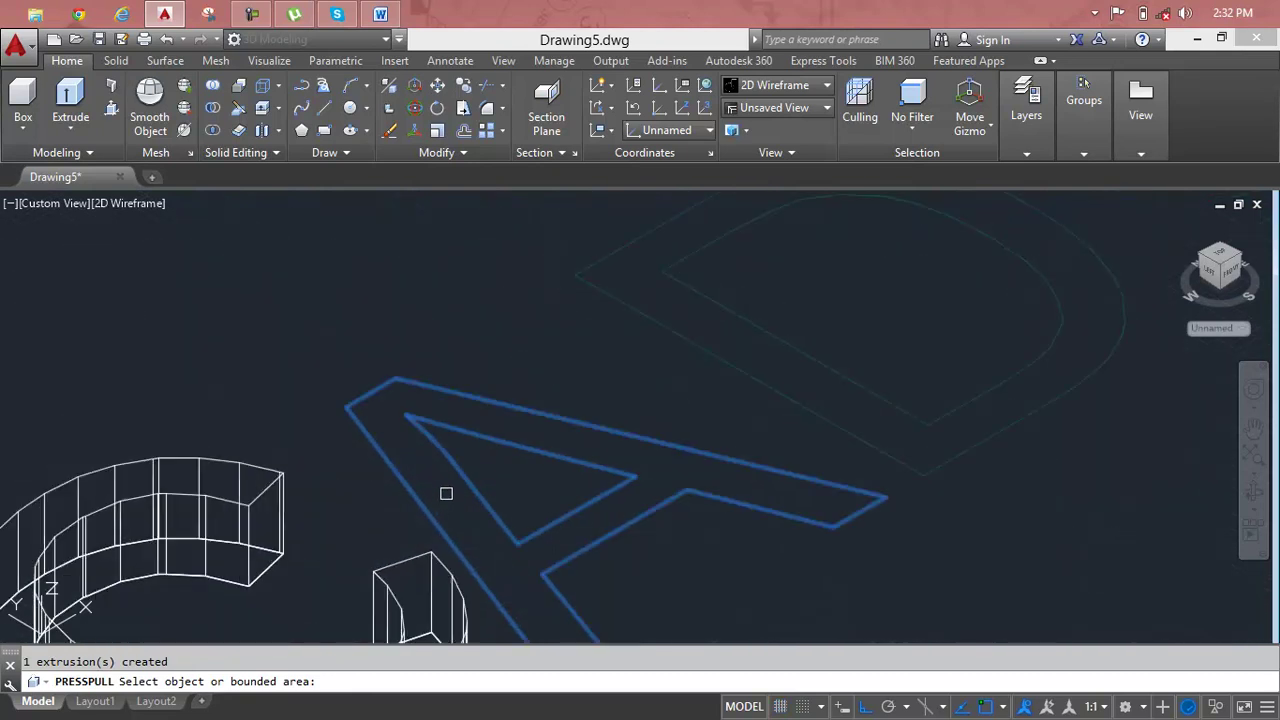
Press-pull the A and D of CAD 2' high.
left_click(445, 492)
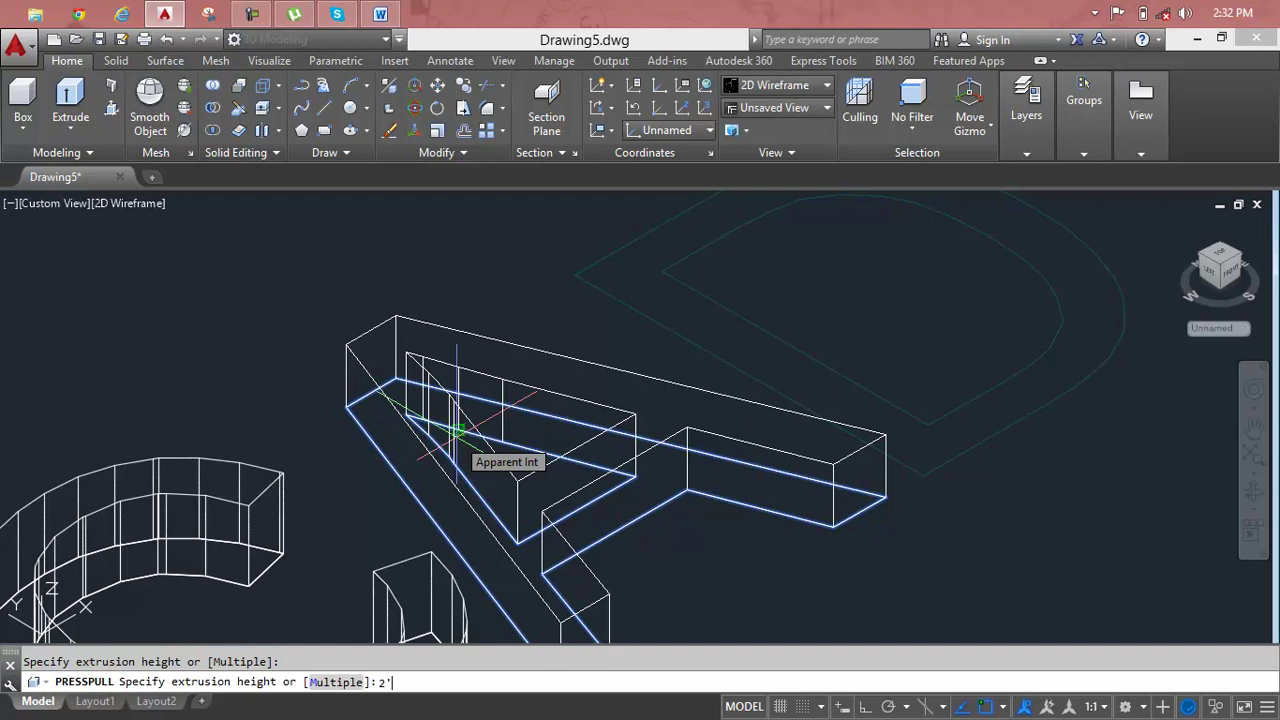
key("Return")
scroll(457, 430, "down", 2)
middle_click_drag(457, 430, 399, 567)
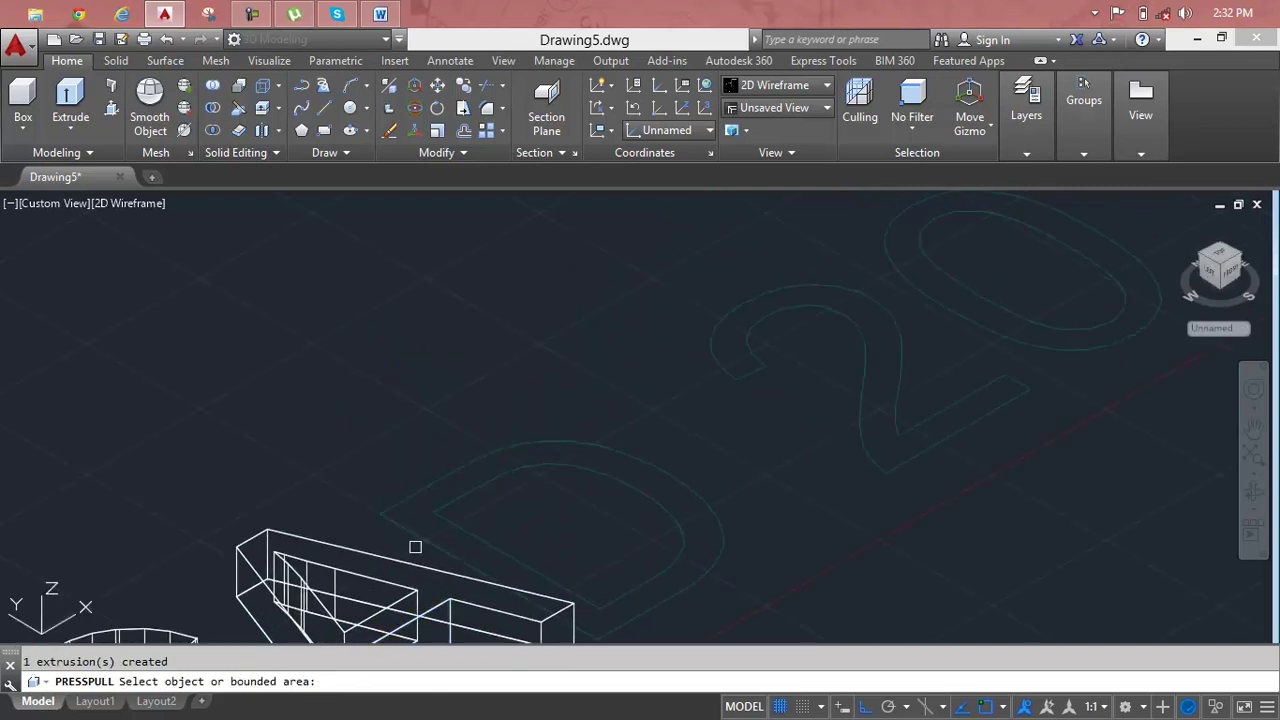
left_click(431, 513)
type("2'")
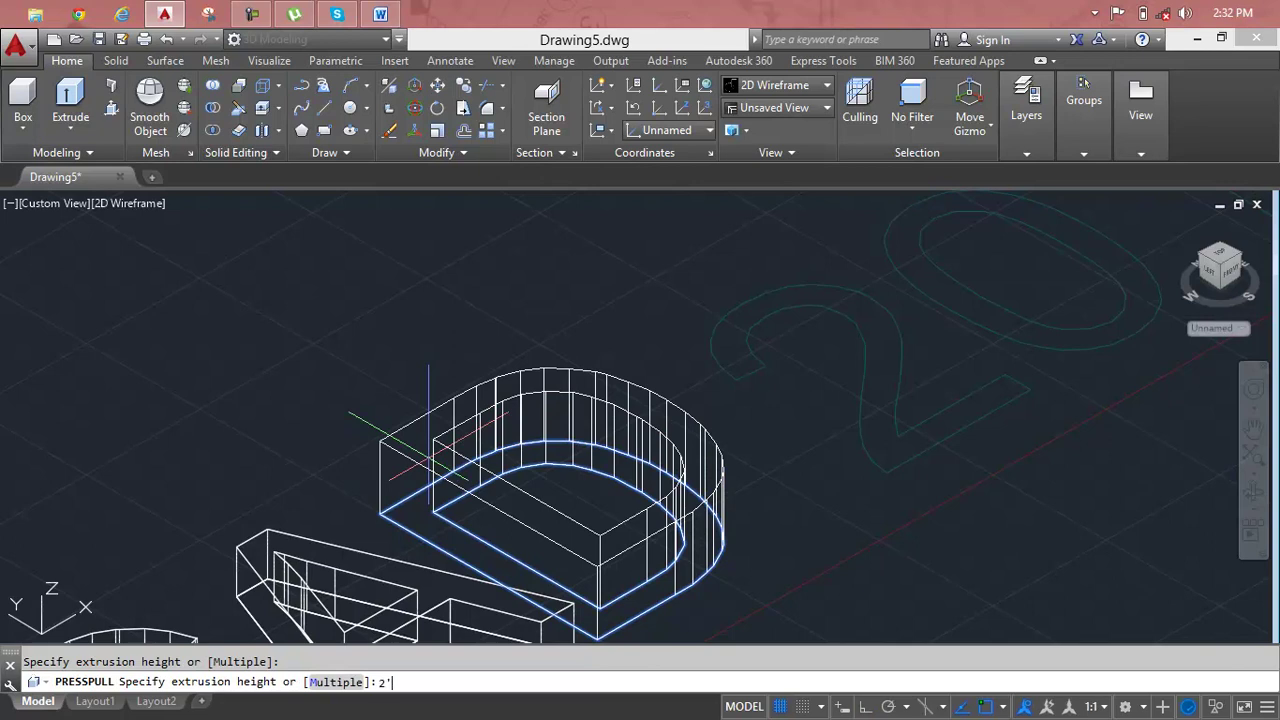
key("Return")
scroll(431, 459, "down", 3)
scroll(380, 500, "down", 2)
scroll(368, 524, "up", 4)
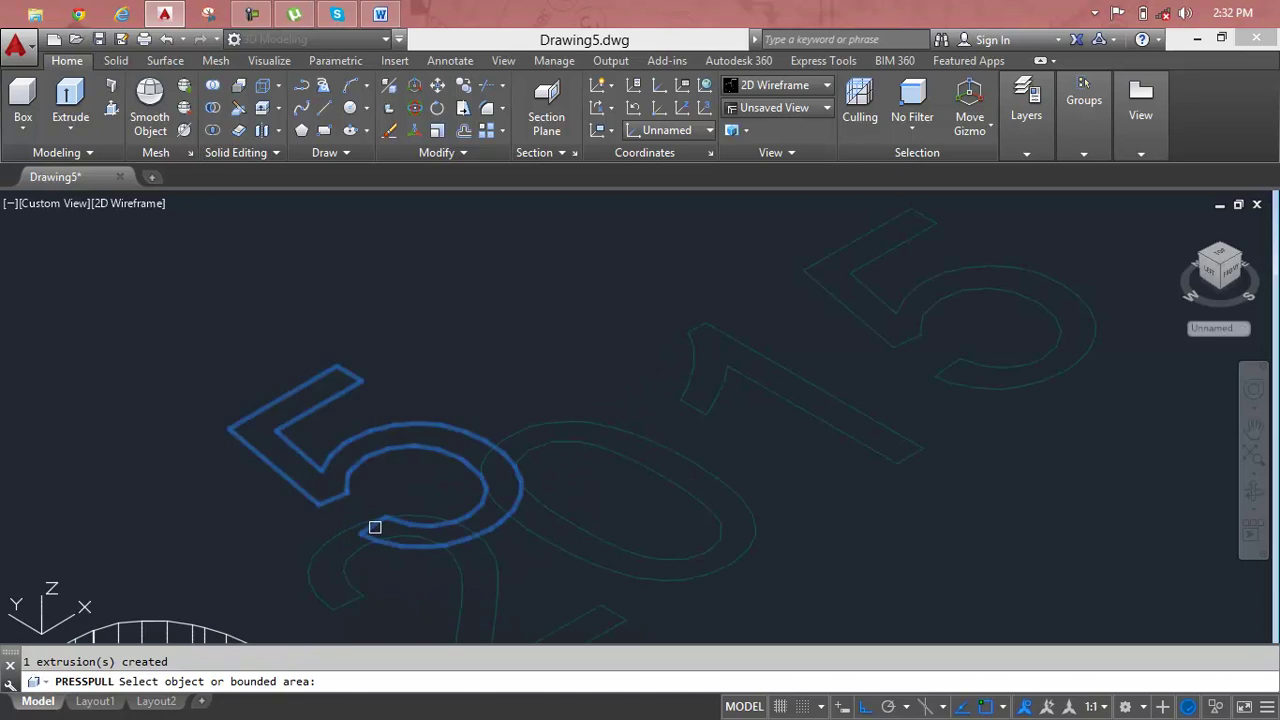
scroll(375, 530, "up", 3)
left_click(380, 531)
scroll(380, 531, "down", 3)
Press-pull the 2 and 0 of 2015 2' high.
middle_click_drag(381, 534, 360, 446)
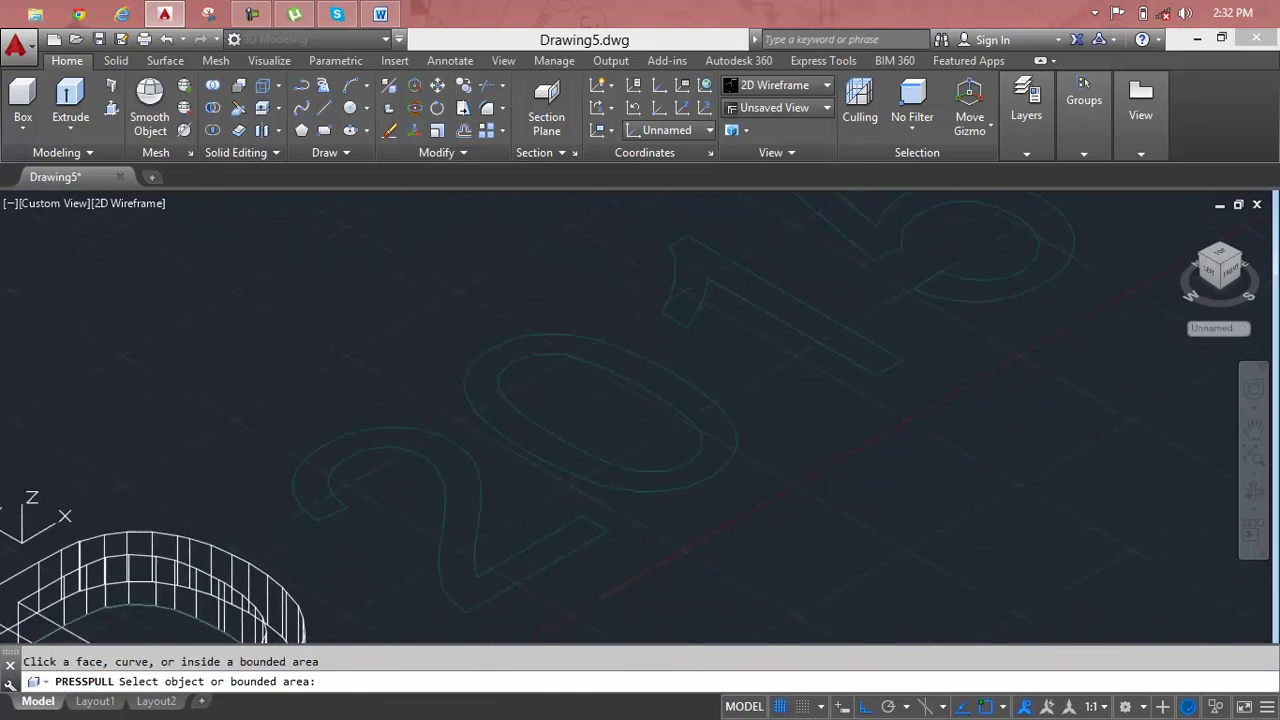
left_click(469, 520)
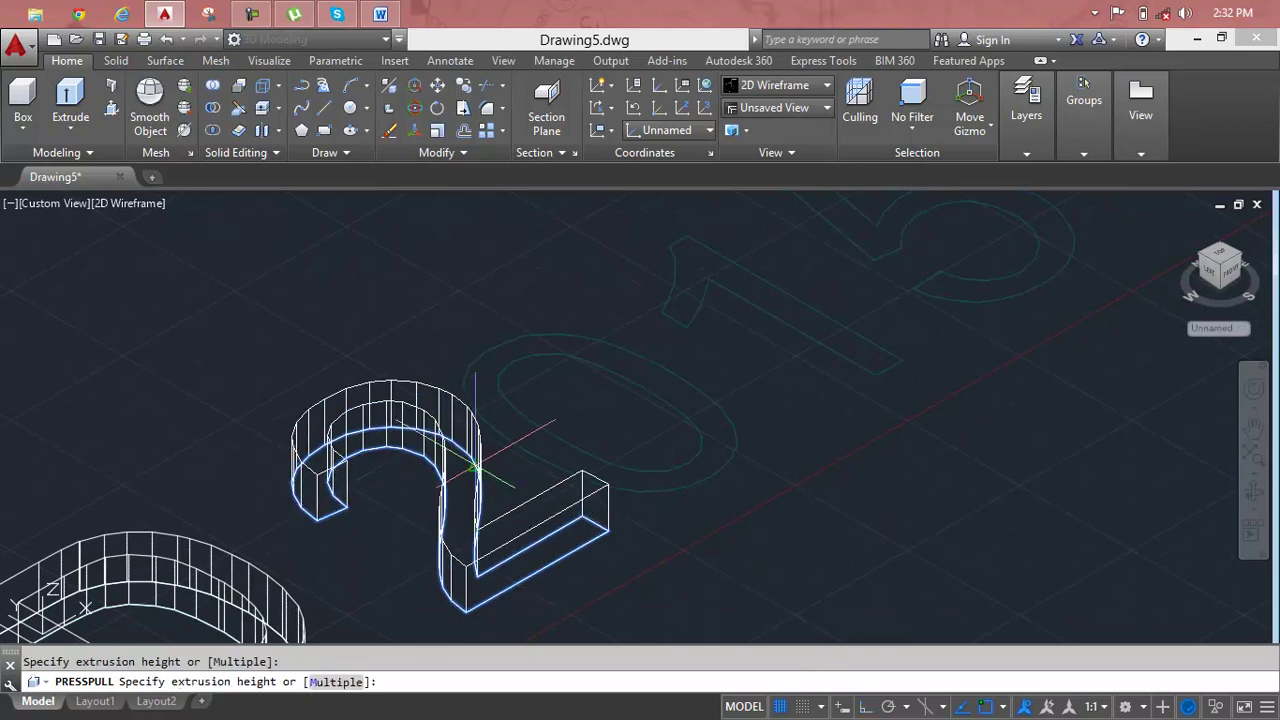
type("2'")
key("Return")
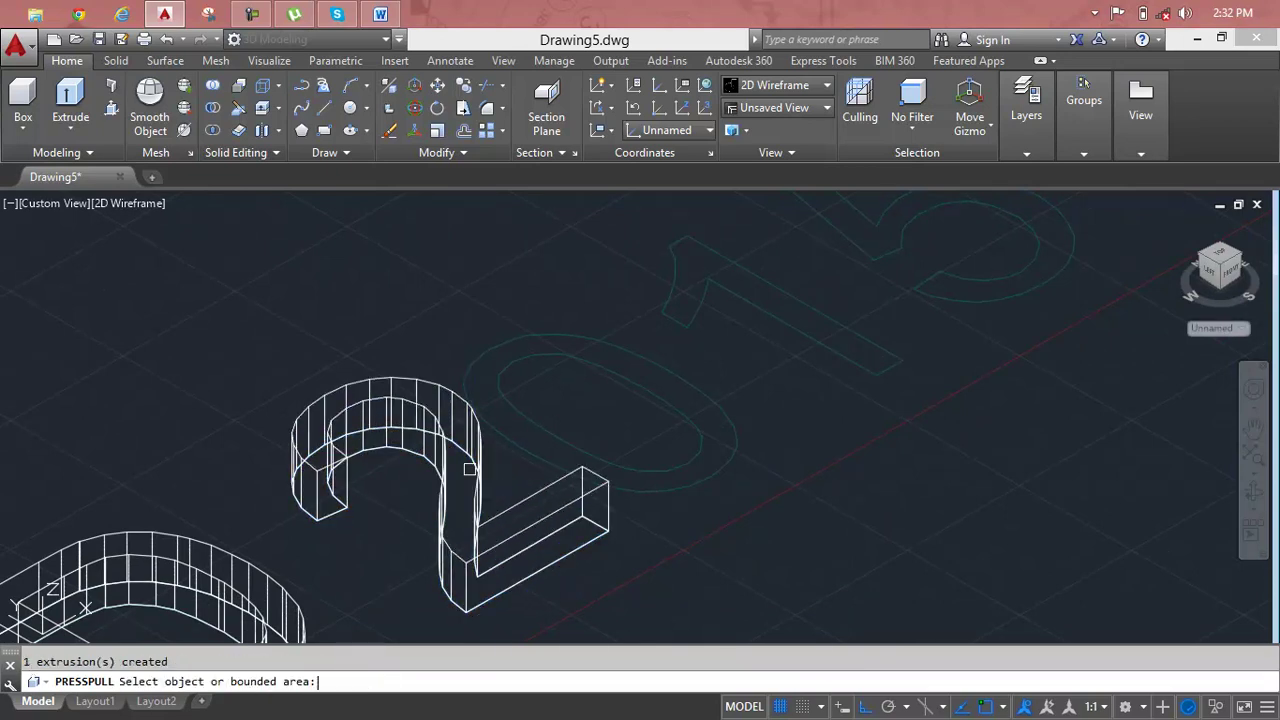
middle_click_drag(467, 473, 392, 535)
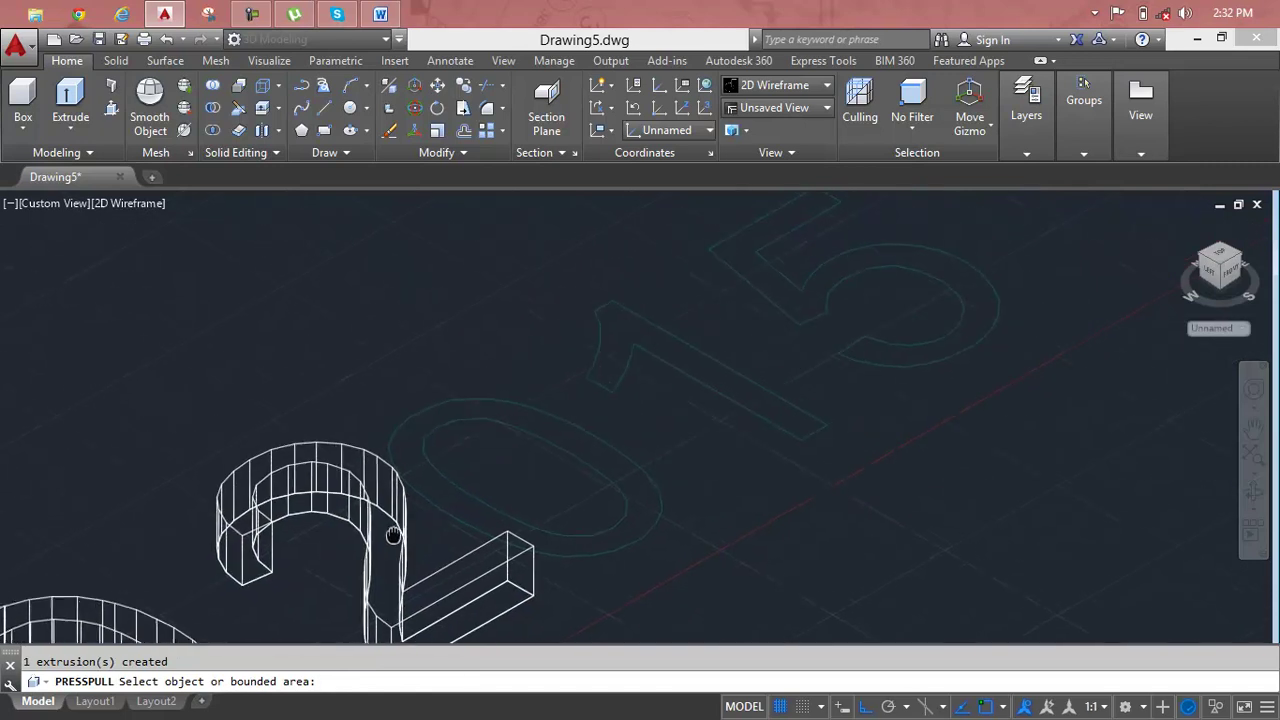
left_click(450, 509)
type("2'")
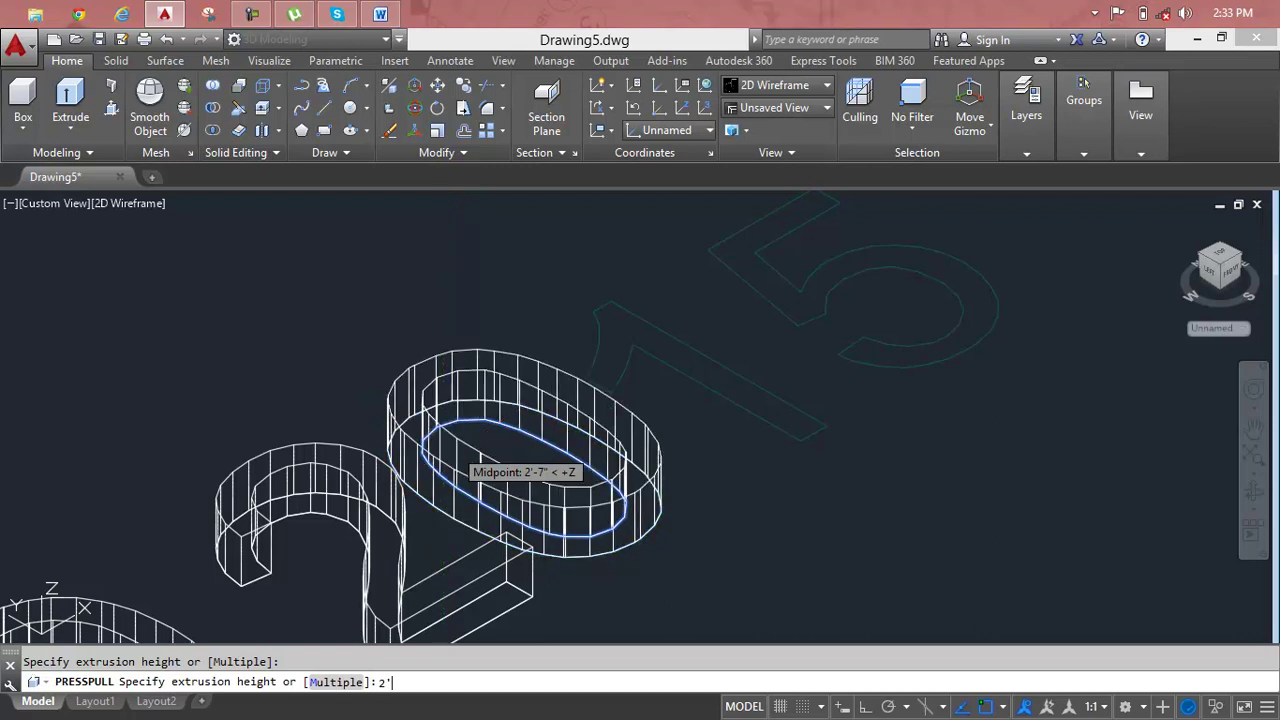
key("Return")
Press-pull the 1 and 5 digits 2' high and end the command.
middle_click_drag(543, 435, 463, 485)
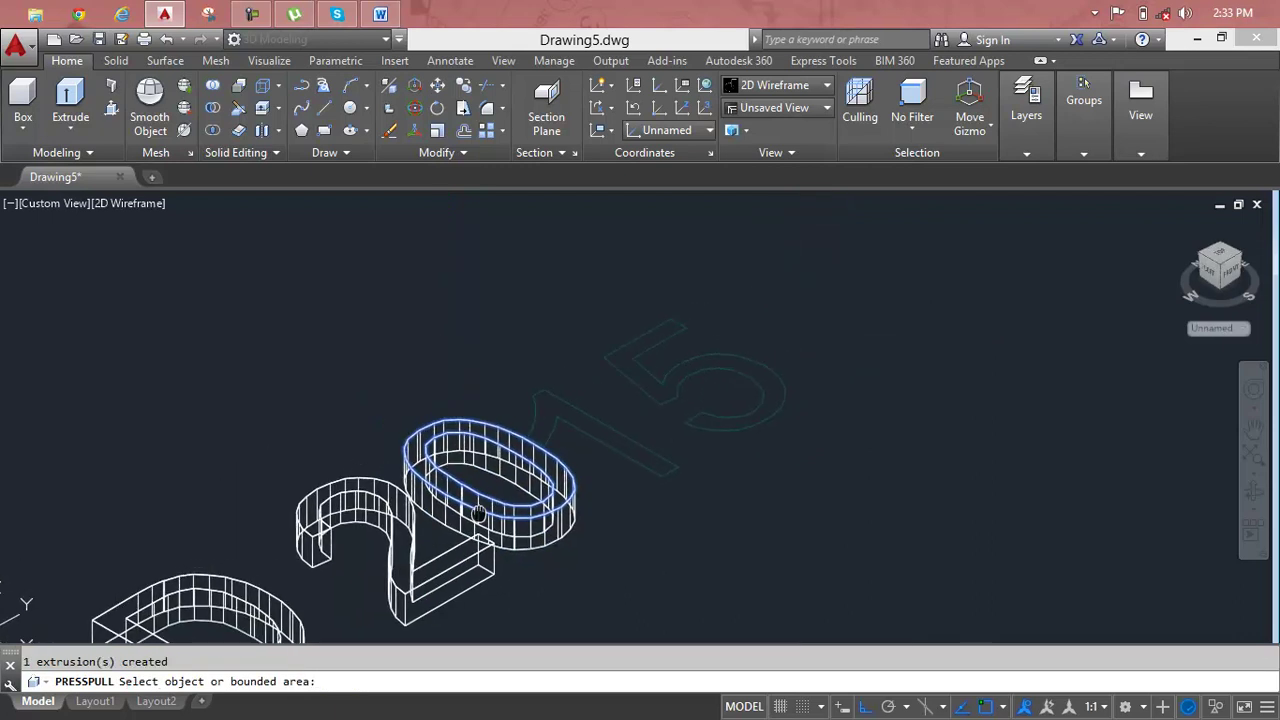
left_click(508, 446)
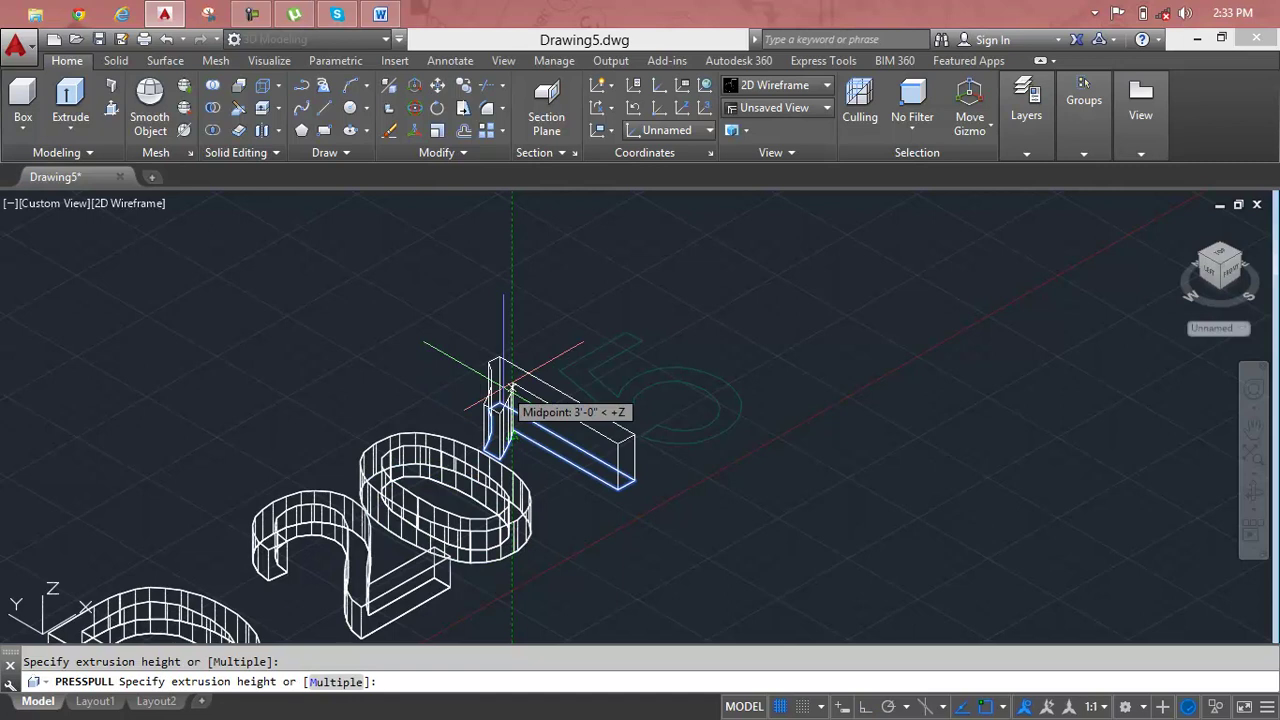
type("2'")
key("Return")
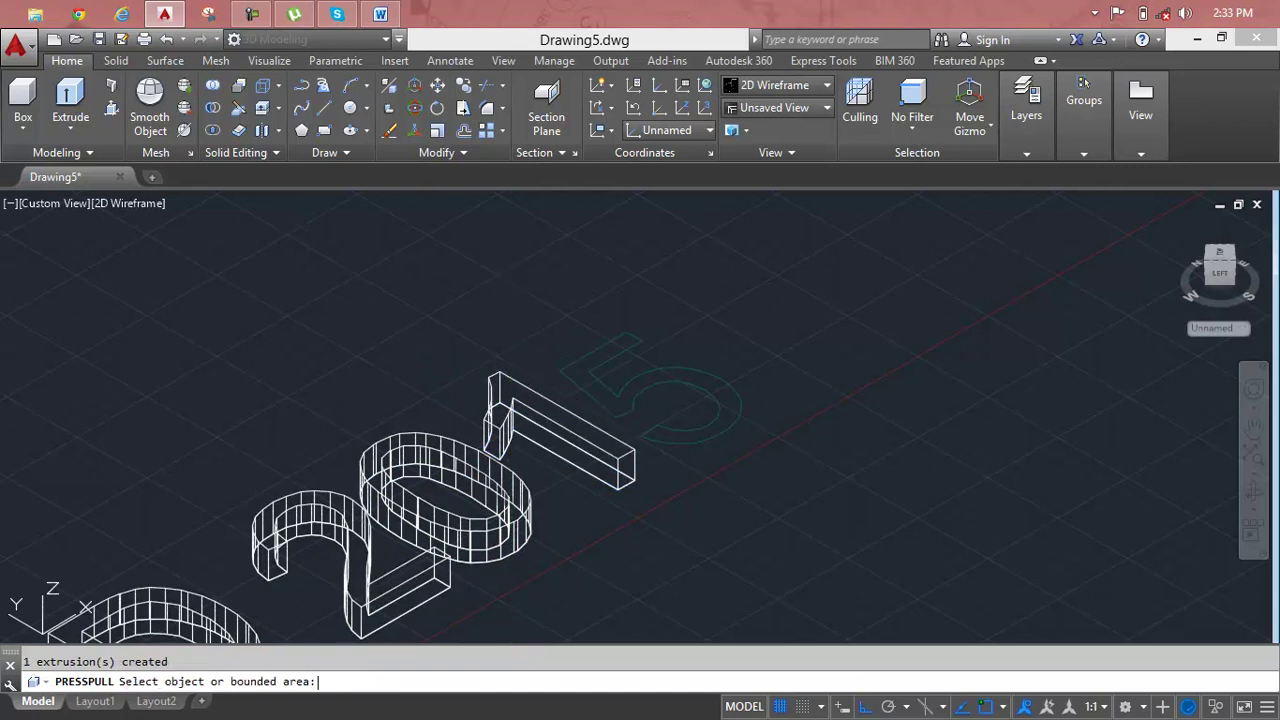
scroll(617, 396, "up", 4)
left_click(608, 394)
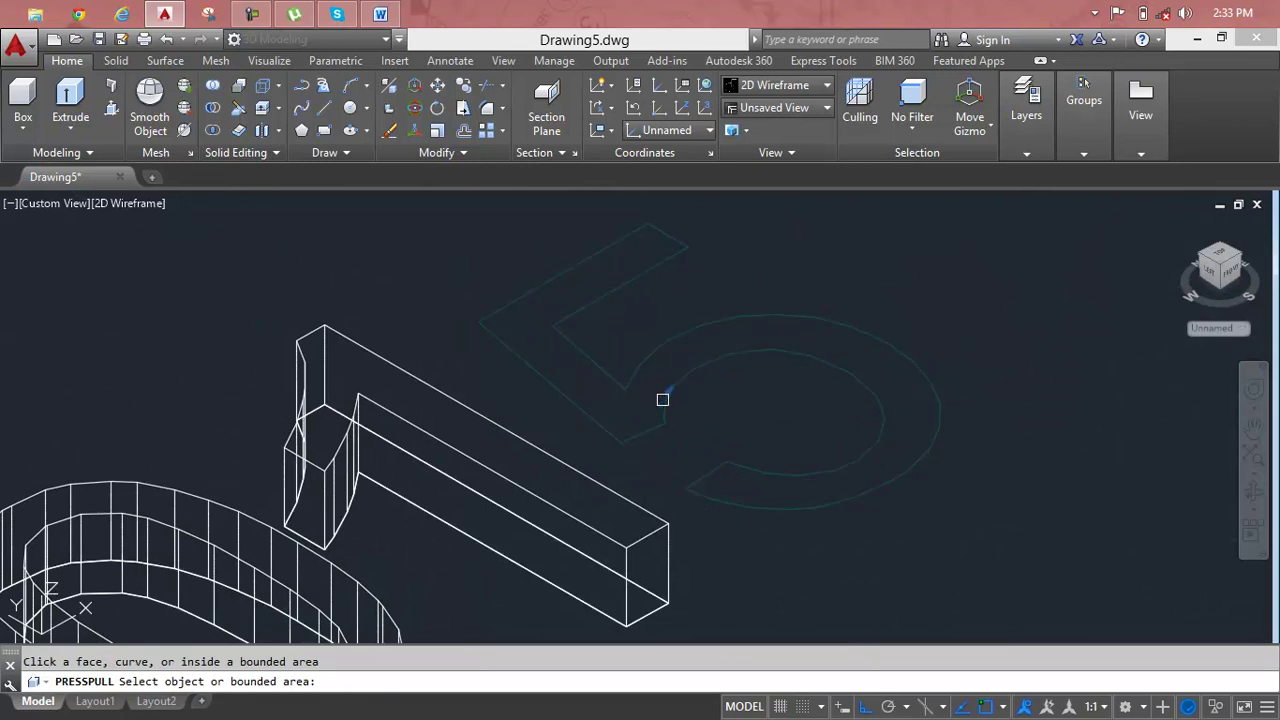
left_click(686, 347)
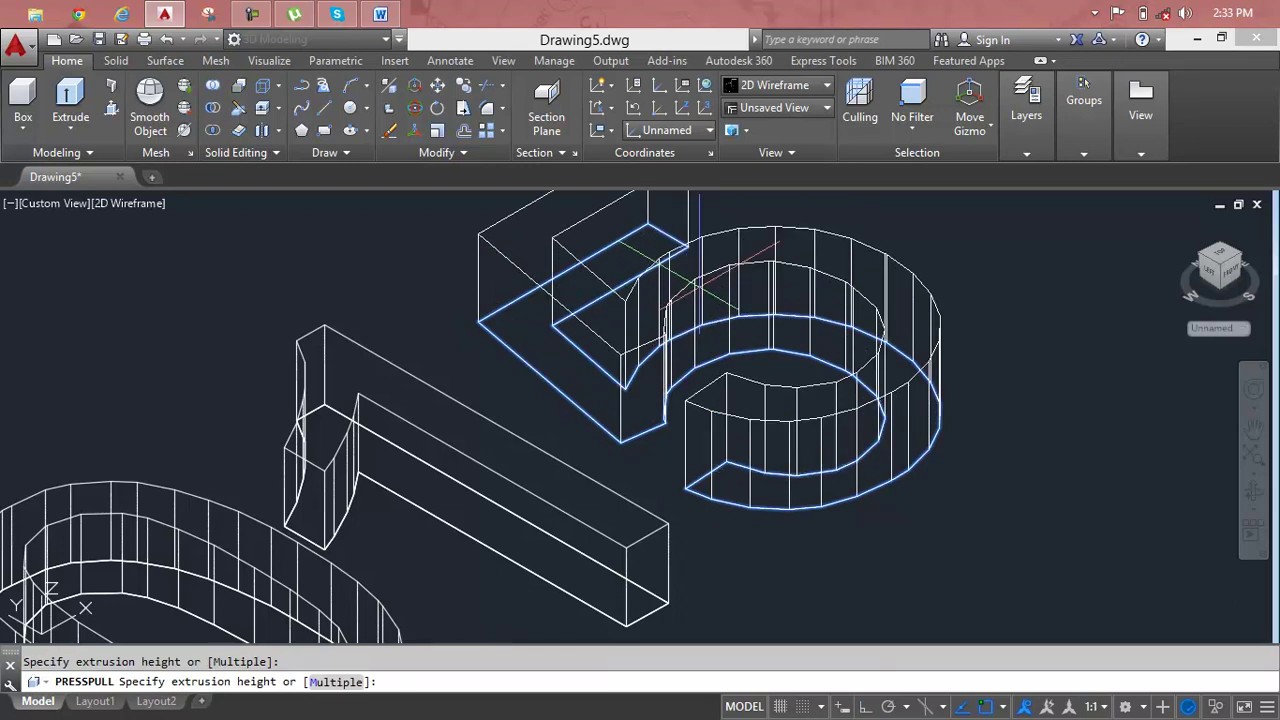
type("2")
key("Return")
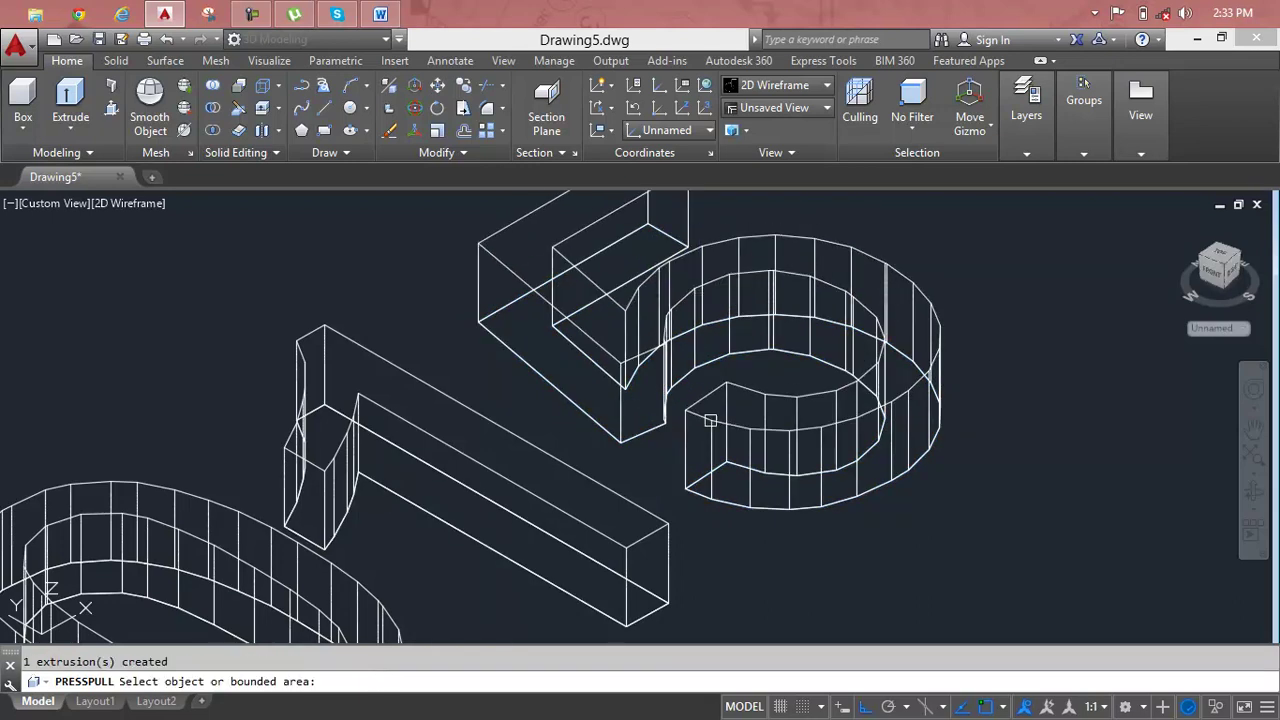
scroll(680, 440, "down", 3)
scroll(680, 440, "down", 2)
scroll(714, 457, "down", 5)
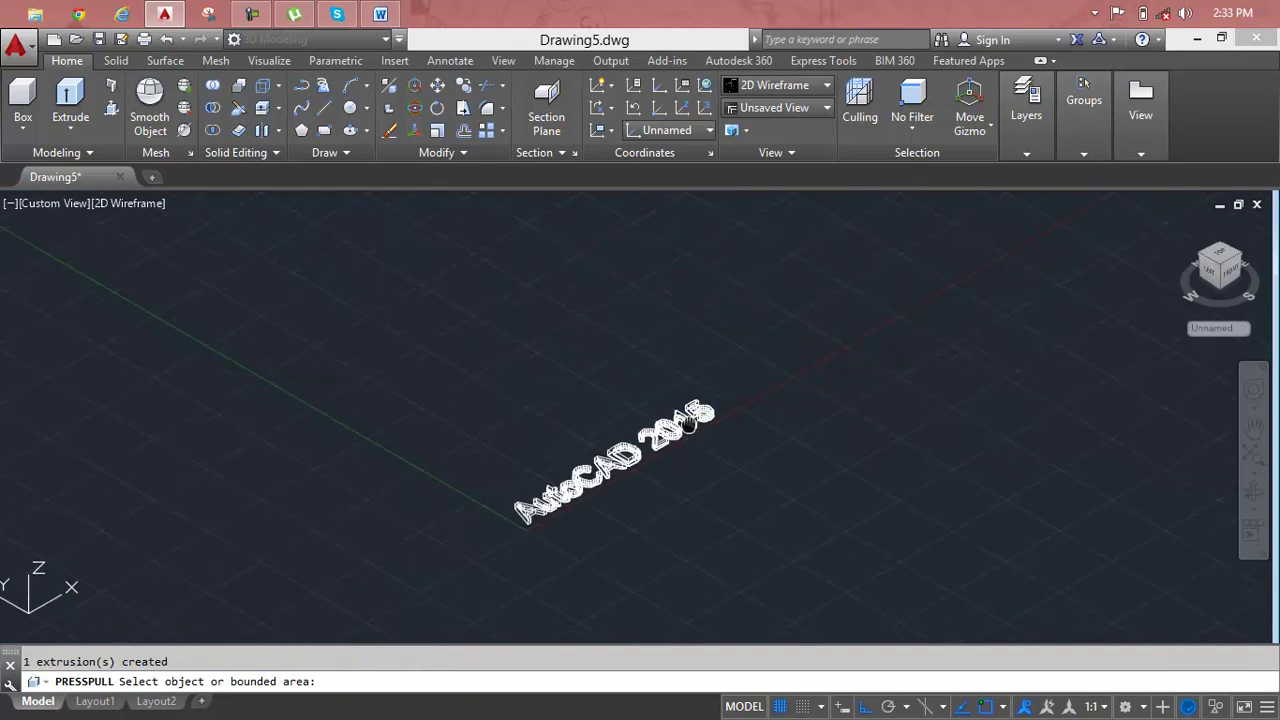
key("Return")
key("Escape")
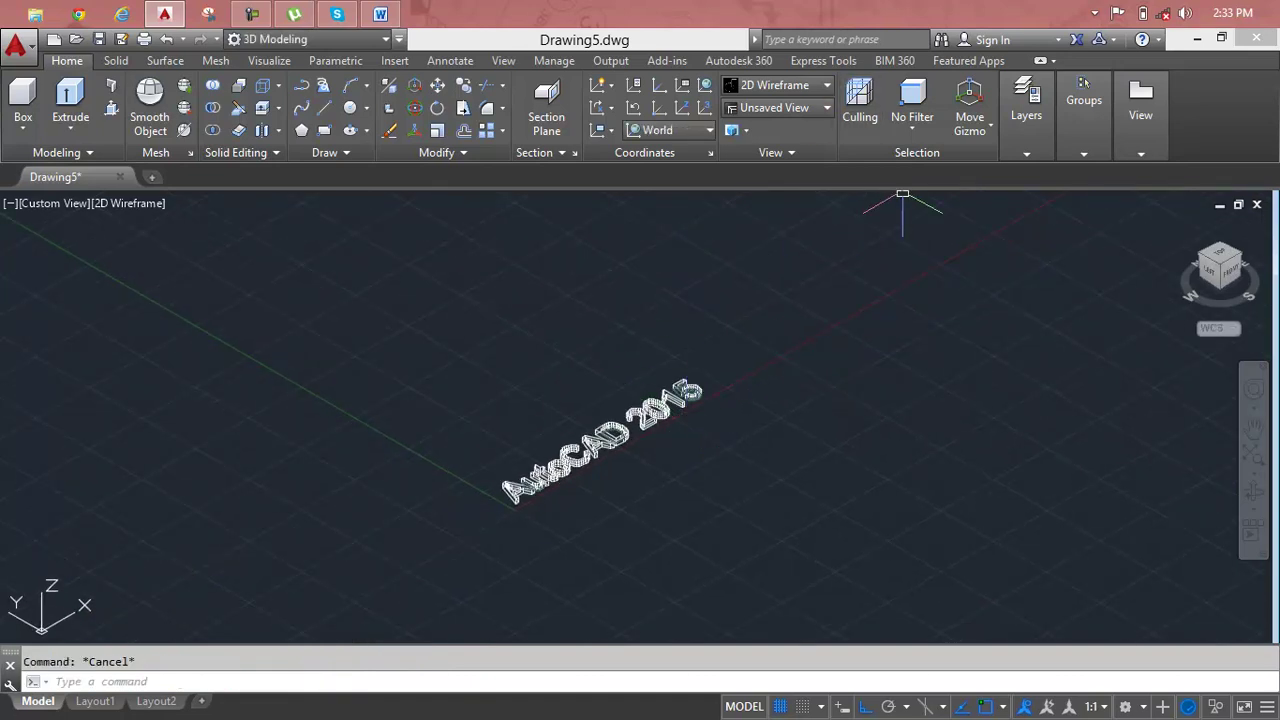
Set the visual style to Realistic, via Shades of Gray, and reframe the shaded lettering.
left_click(785, 87)
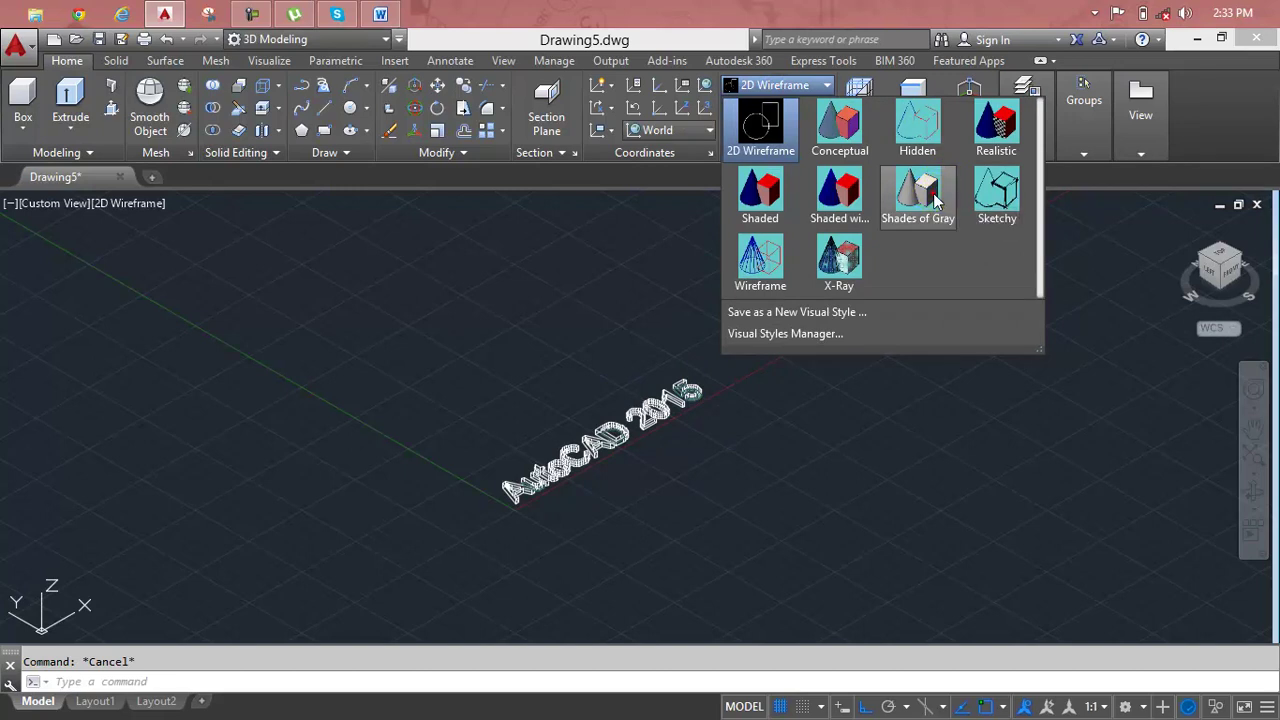
left_click(935, 200)
left_click(765, 90)
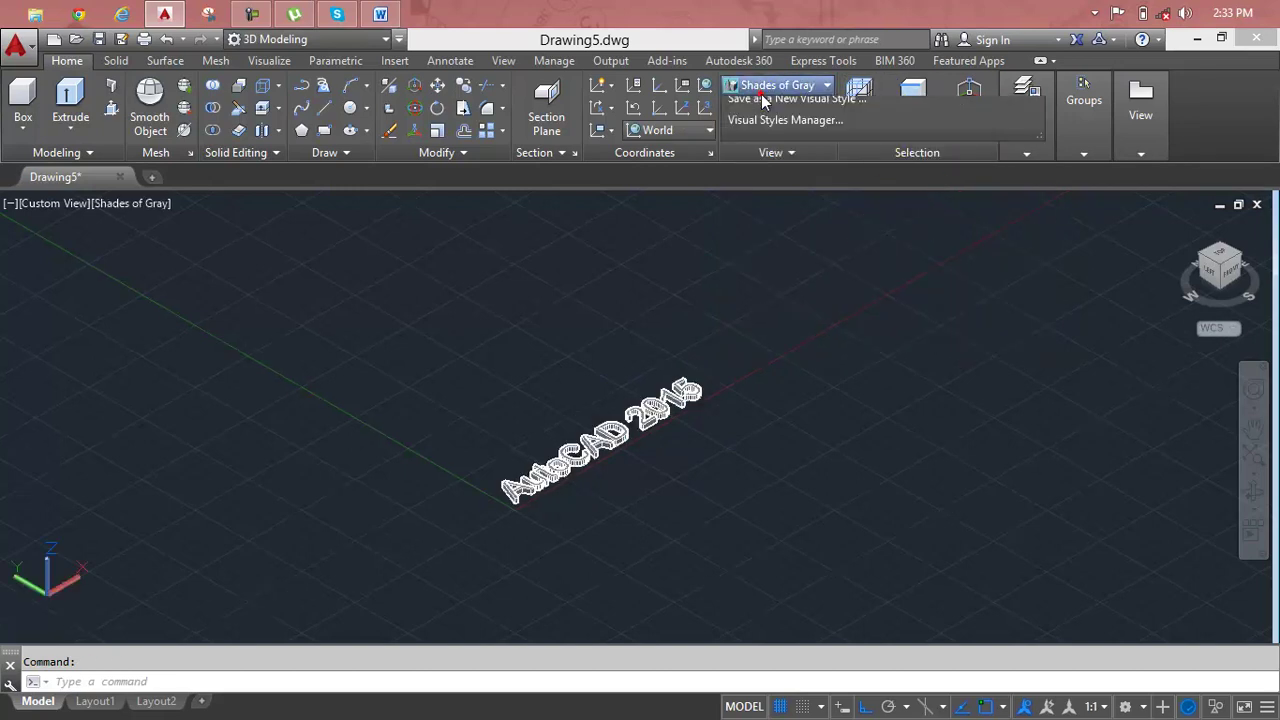
left_click(998, 128)
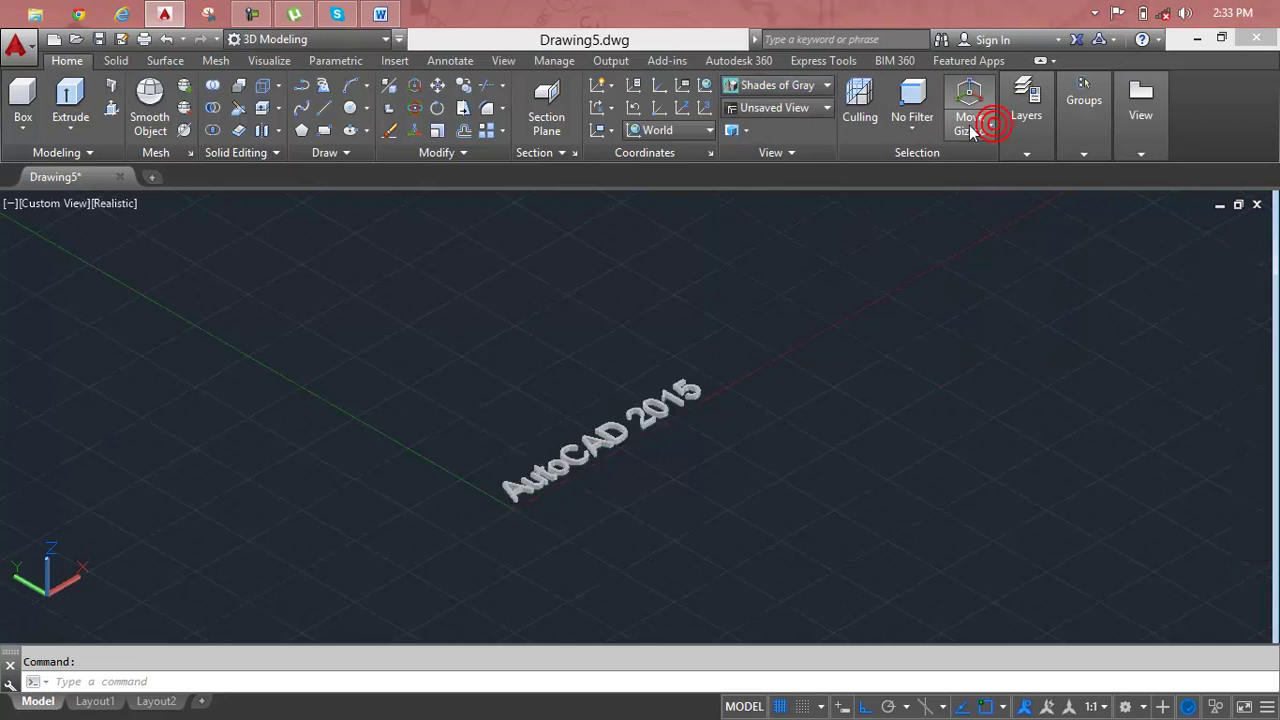
scroll(886, 214, "up", 2)
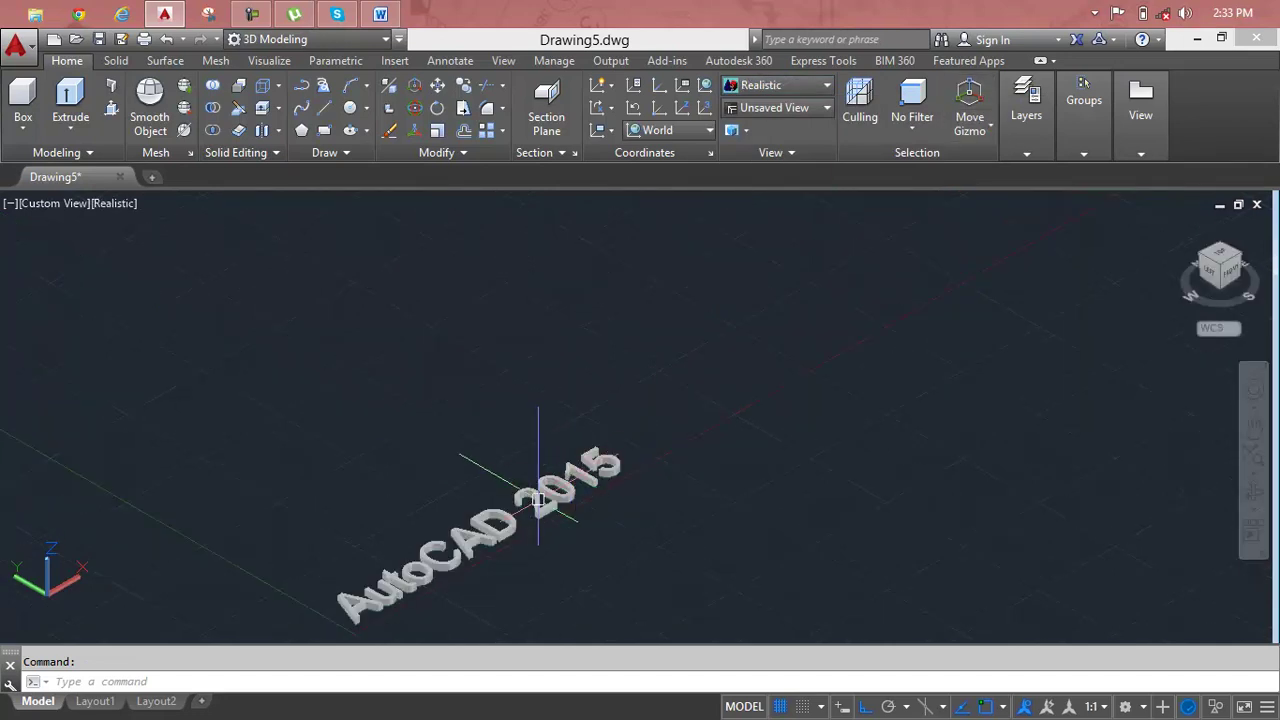
scroll(538, 495, "up", 2)
scroll(538, 498, "up", 2)
scroll(538, 500, "down", 2)
middle_click_drag(538, 497, 632, 412)
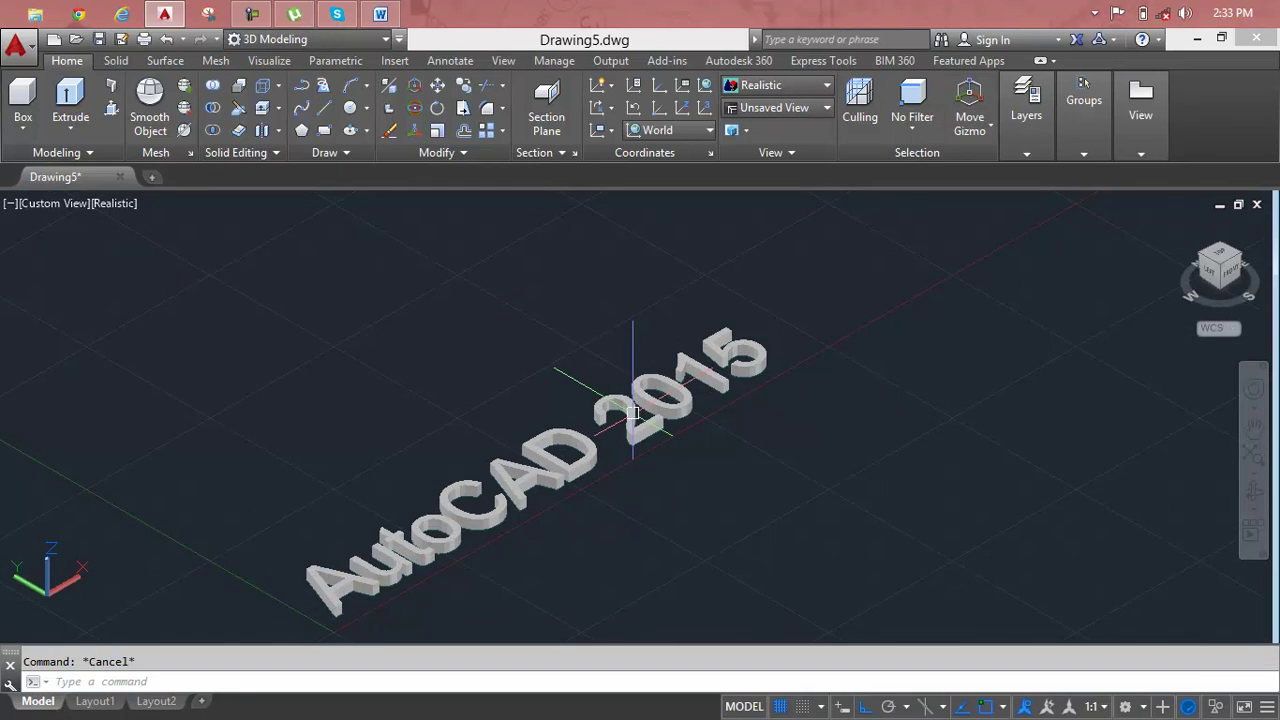
type("ro")
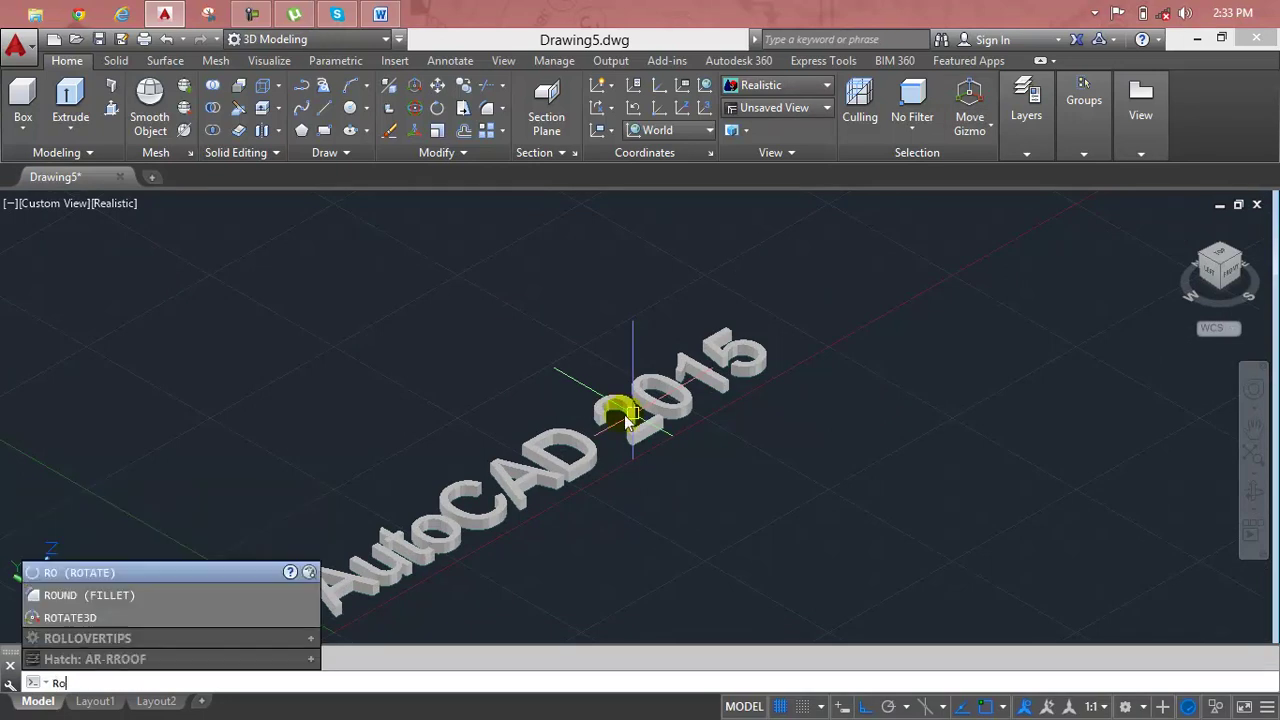
Rotate the window-selected text 90° with ROTATE3D about an axis along its baseline.
left_click(45, 619)
scroll(632, 413, "down", 5)
left_click(711, 357)
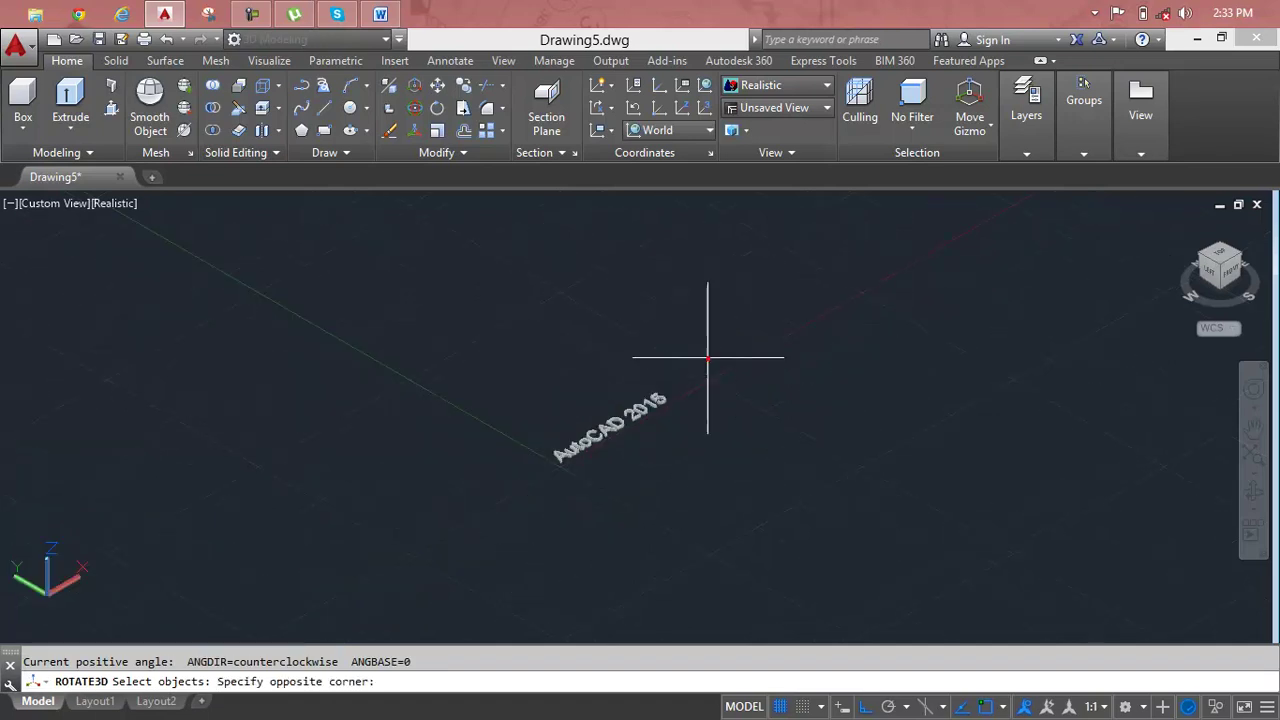
left_click(472, 526)
key("Return")
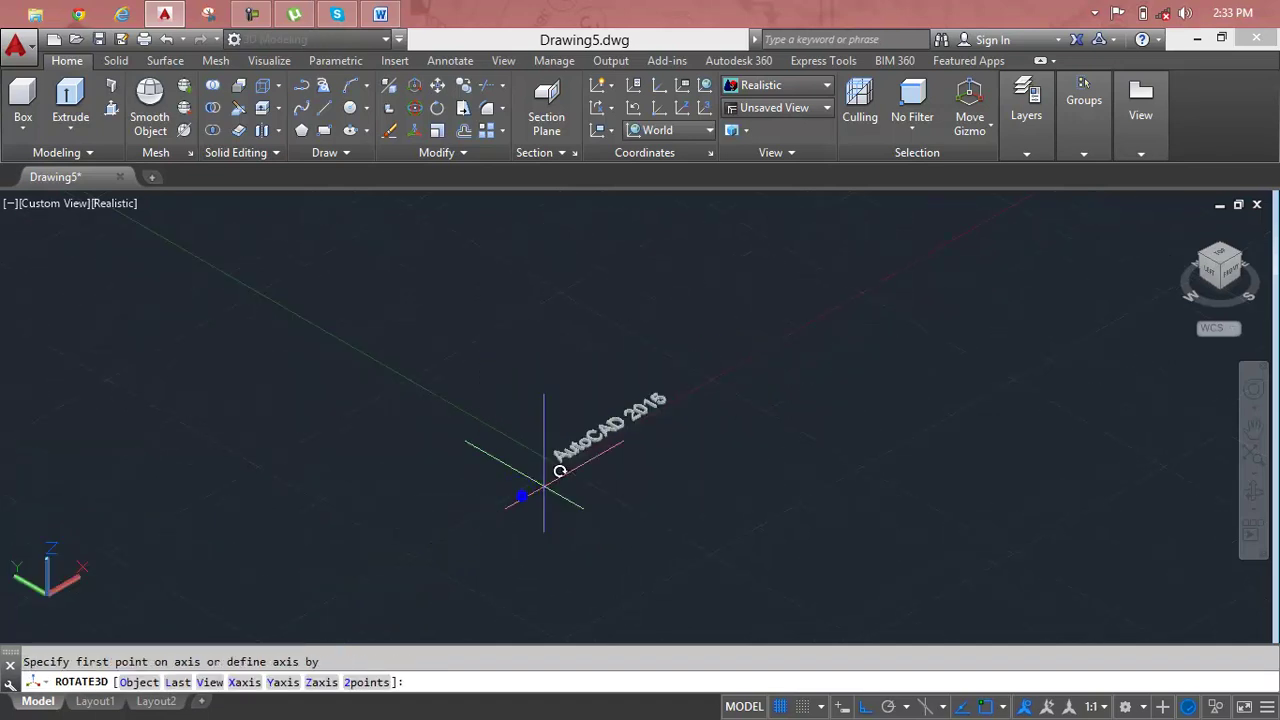
left_click(584, 478)
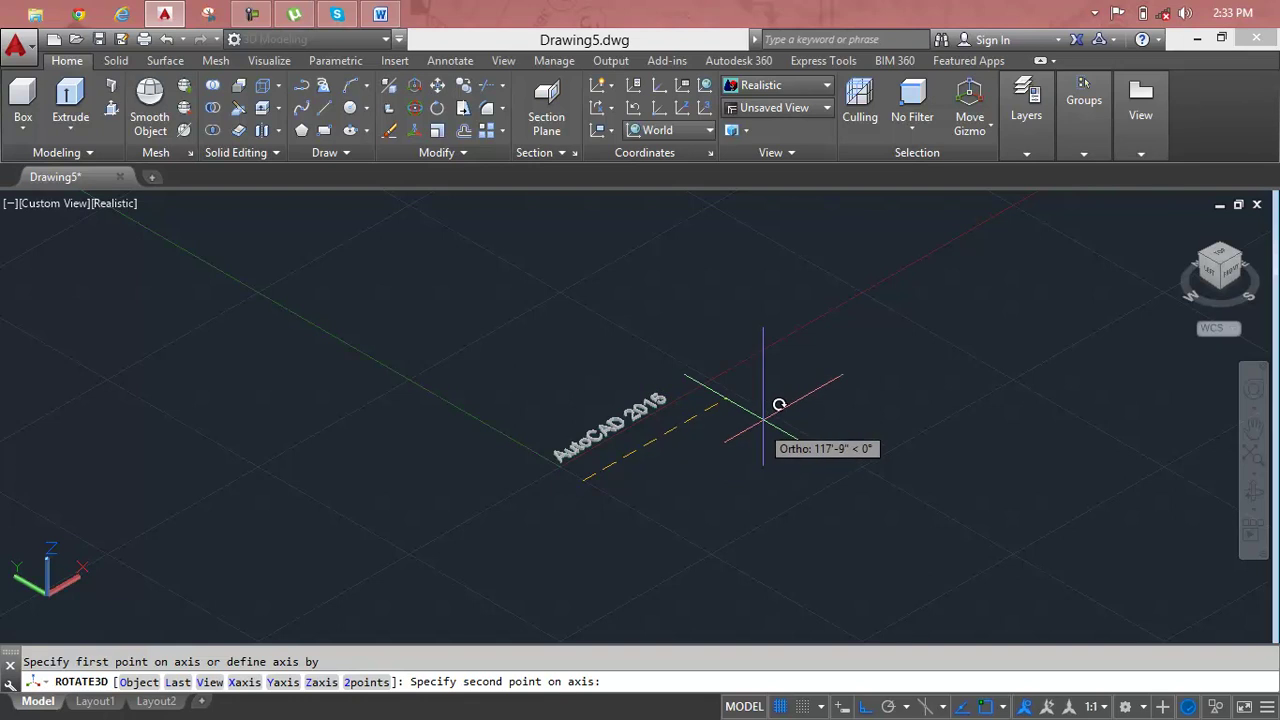
left_click(765, 420)
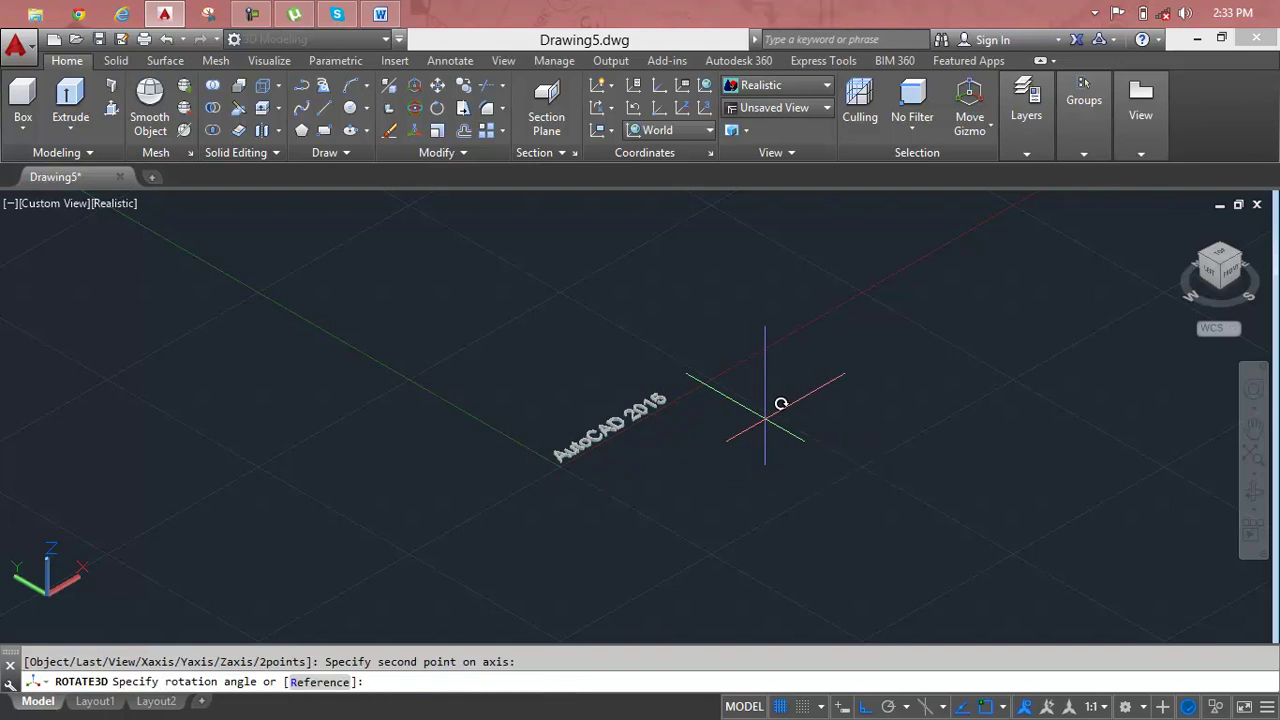
type("90")
key("Return")
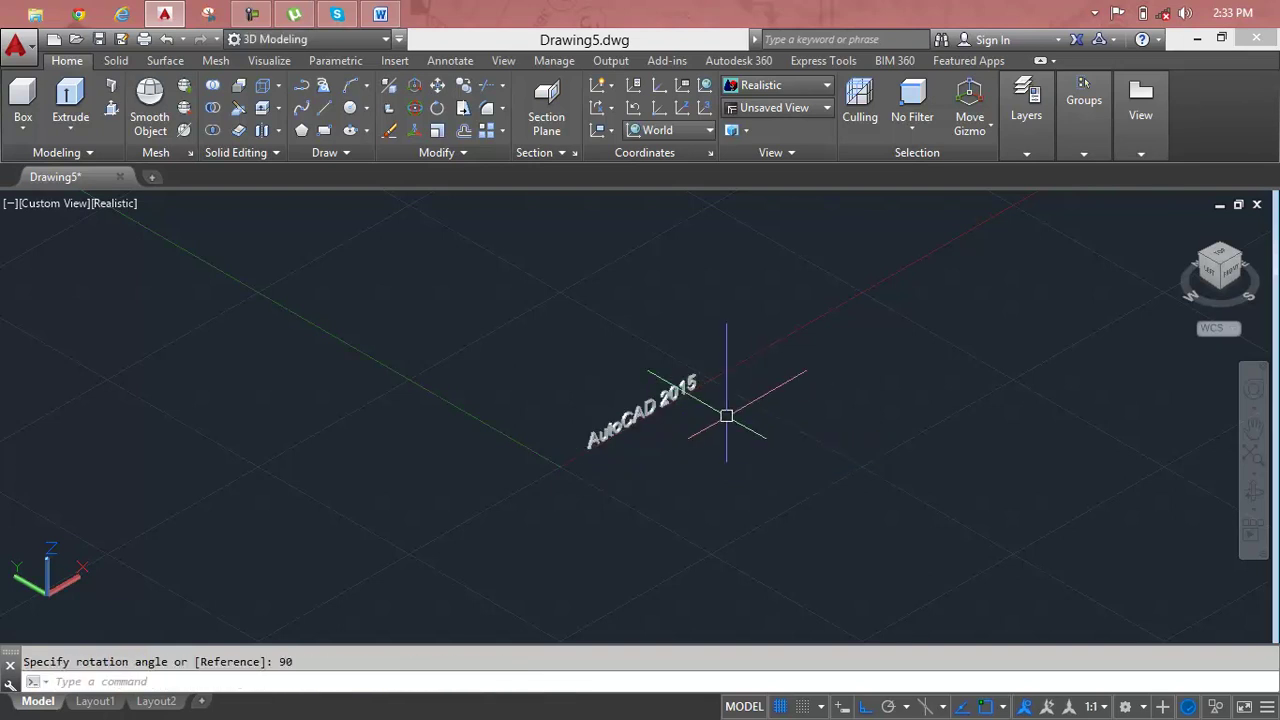
Pan and zoom around the upright lettering, briefly select it, and centre on the letter A.
scroll(621, 424, "up", 2)
middle_click_drag(700, 480, 595, 475)
key("Escape")
scroll(490, 400, "up", 2)
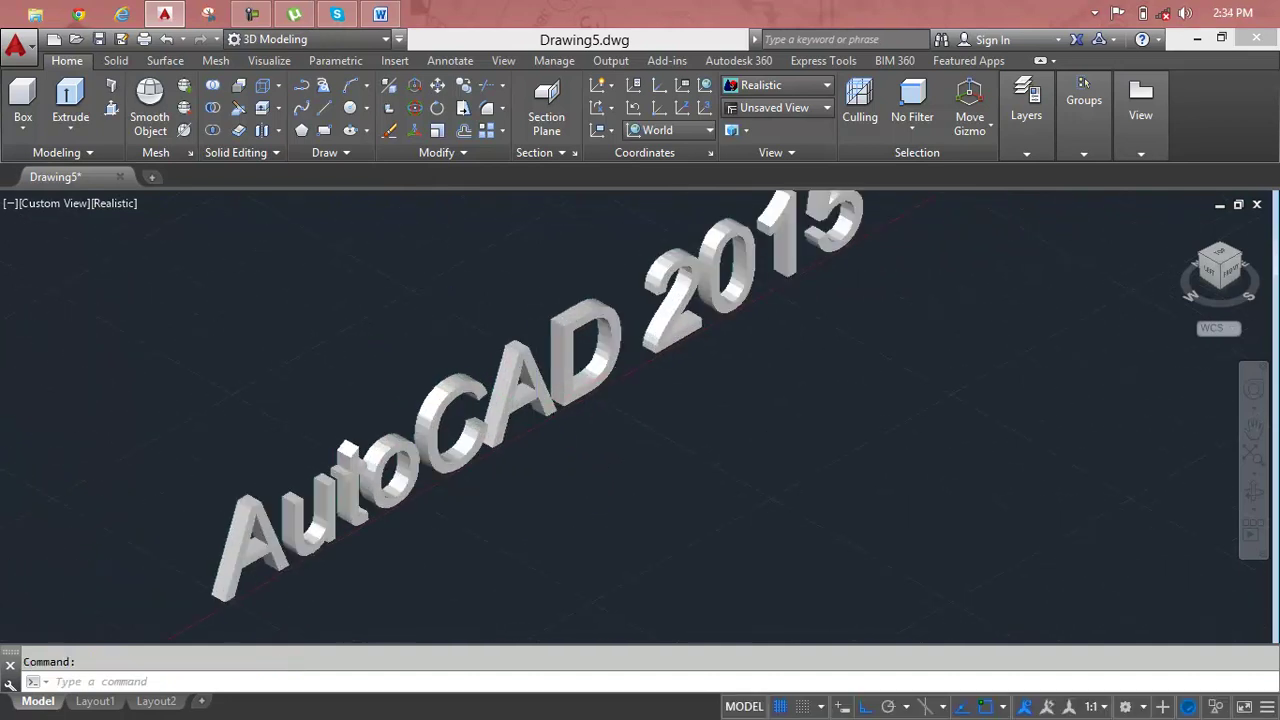
scroll(534, 420, "up", 2)
scroll(536, 413, "up", 1)
scroll(536, 413, "down", 2)
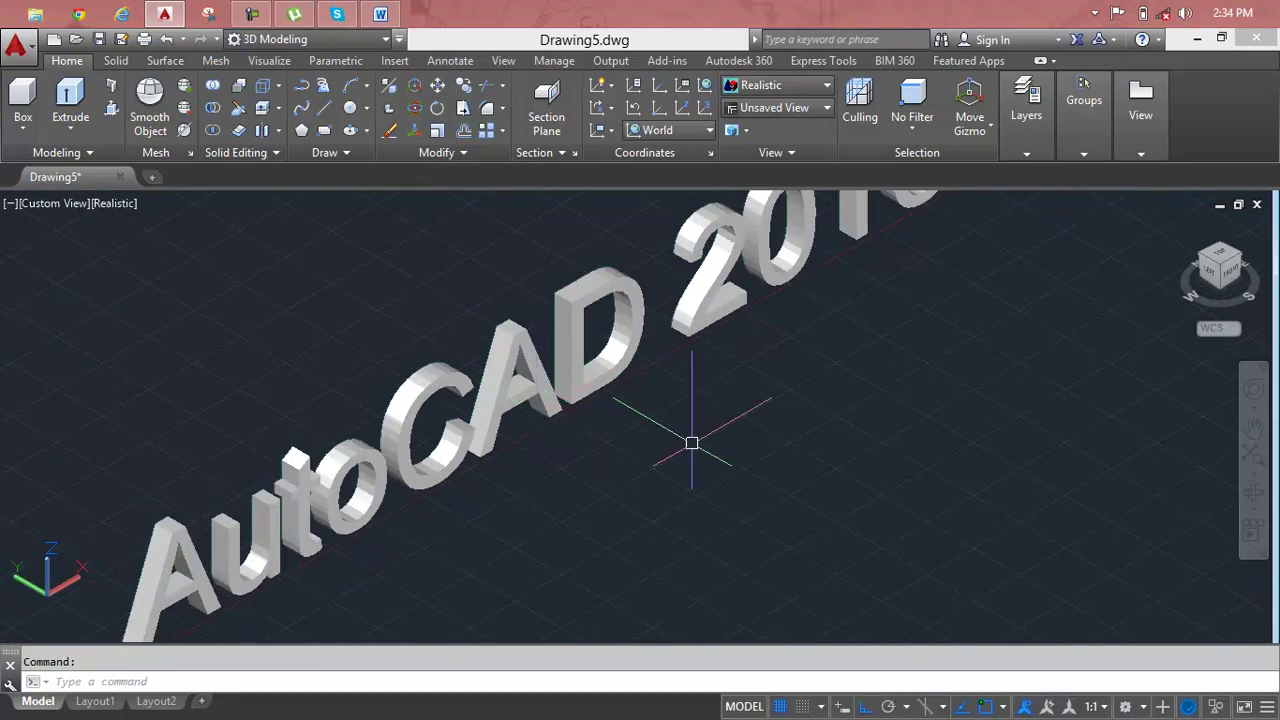
scroll(692, 443, "down", 2)
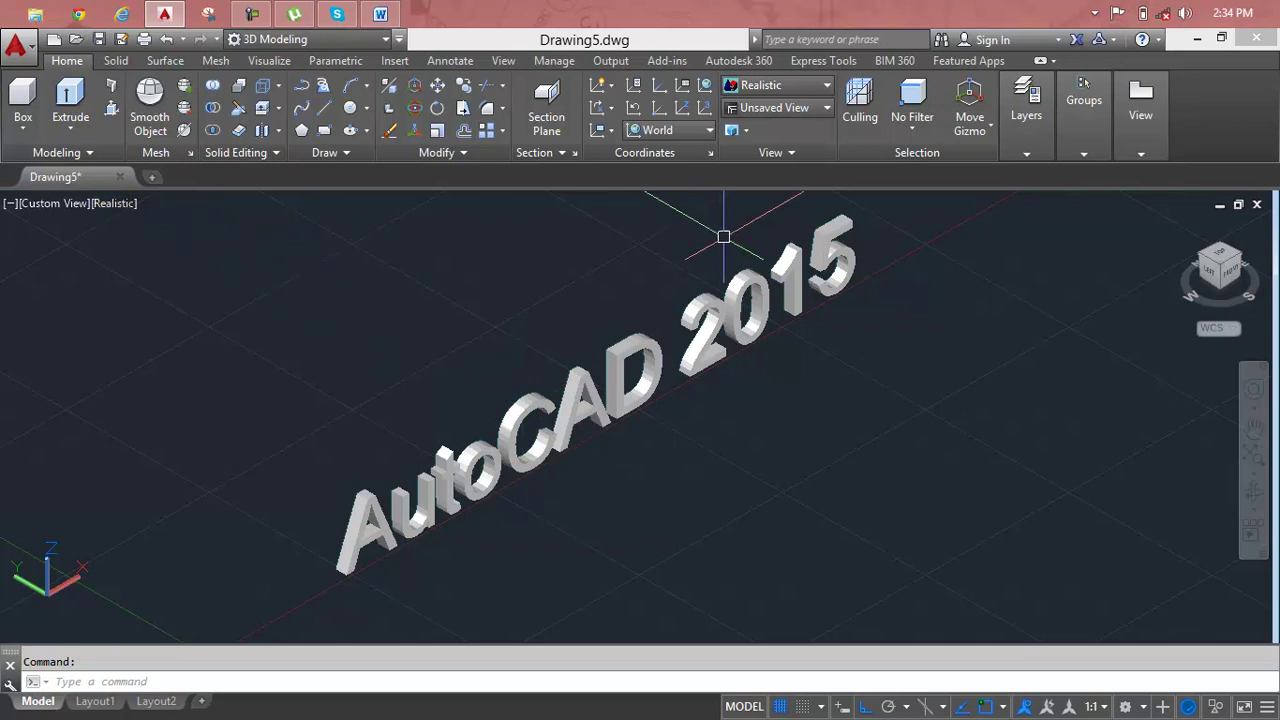
left_click(890, 220)
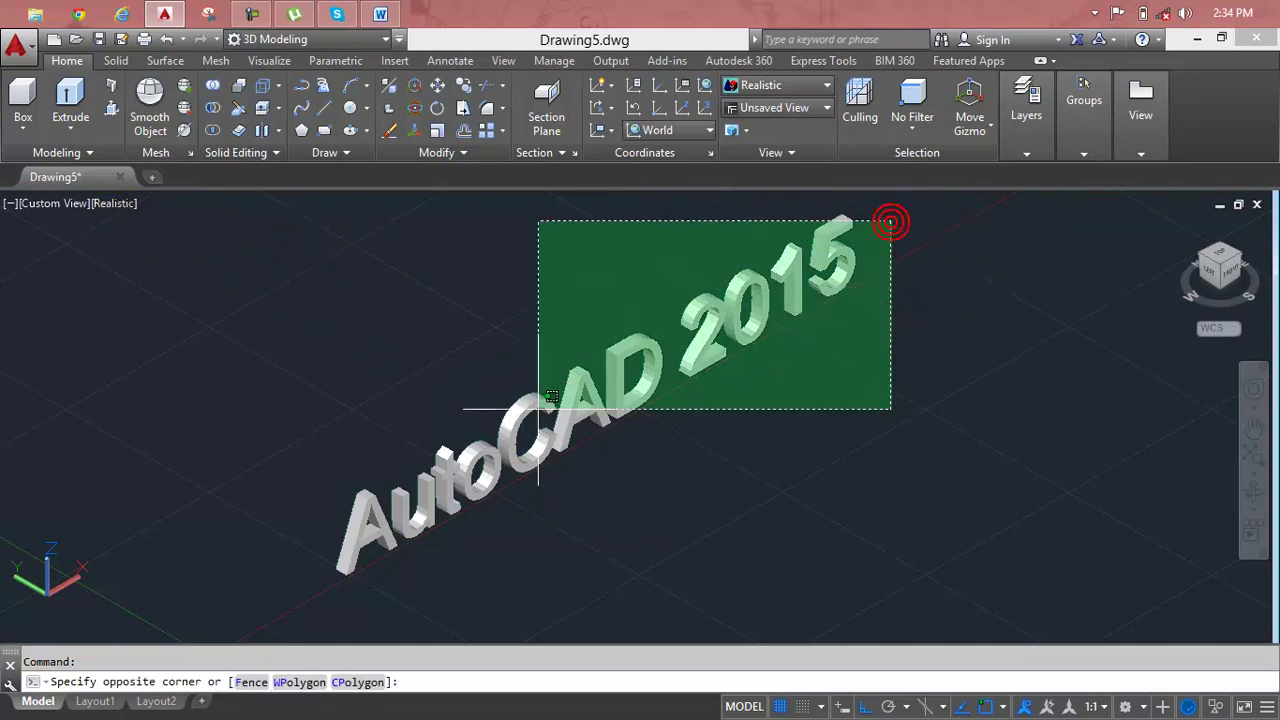
left_click(340, 561)
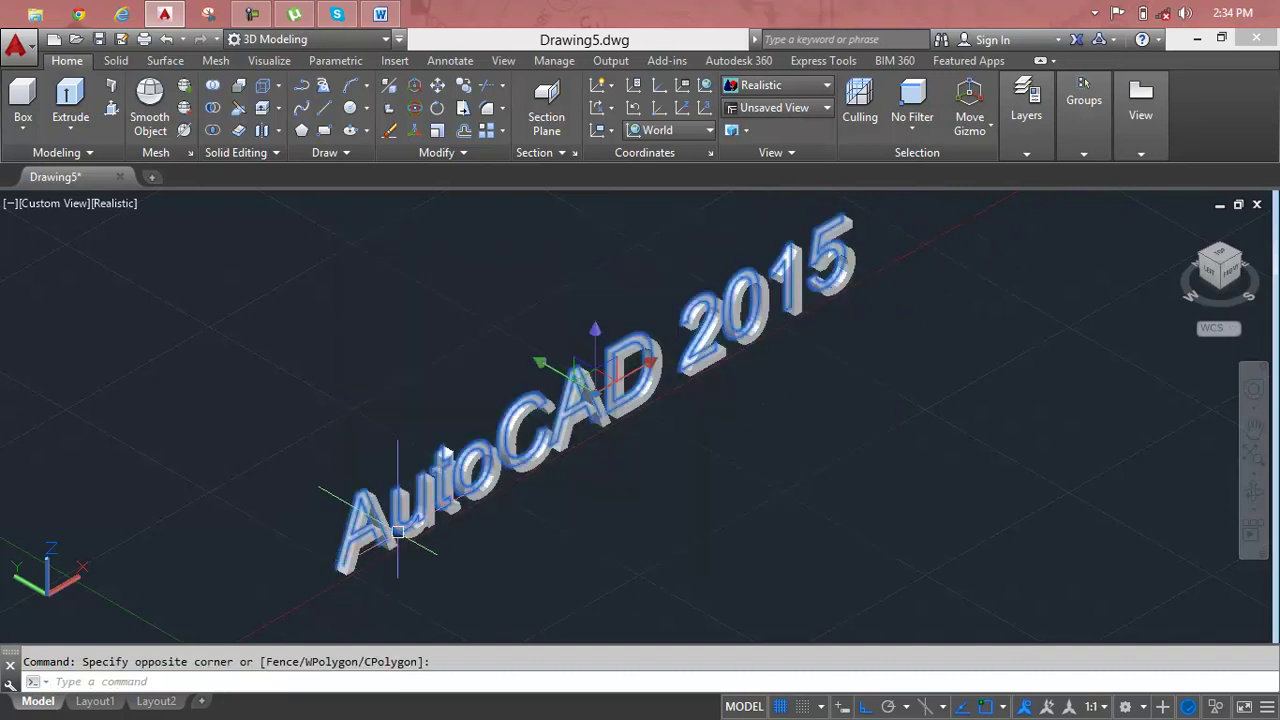
key("Escape")
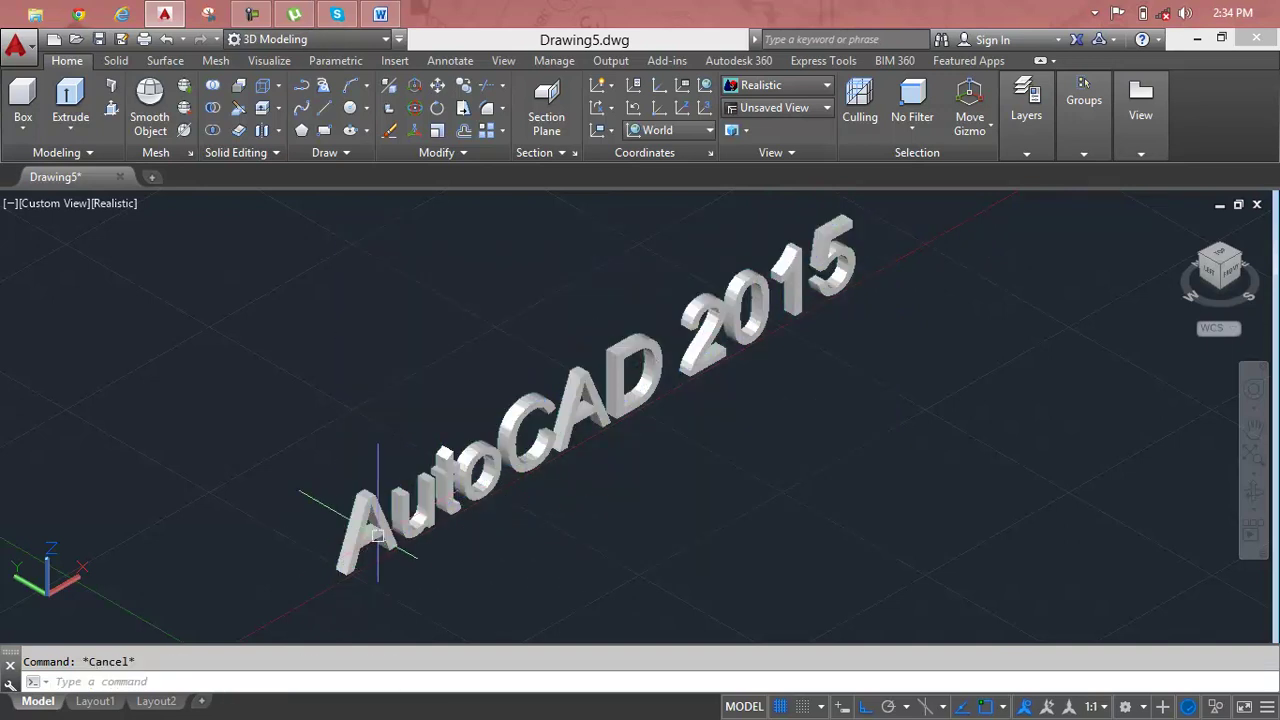
scroll(378, 545, "up", 2)
scroll(344, 525, "up", 3)
scroll(344, 525, "down", 3)
middle_click_drag(344, 525, 329, 434)
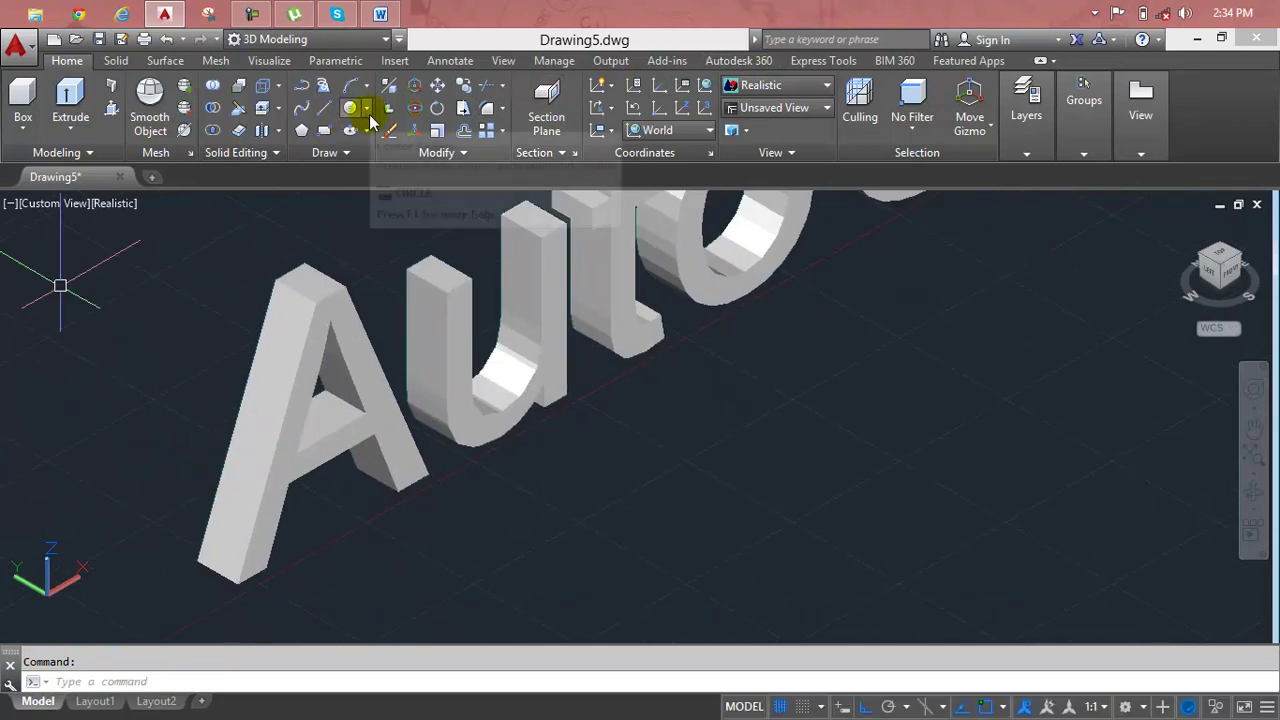
Colour the front face of the letter A green (index colour 102) with Color Faces.
left_click(281, 130)
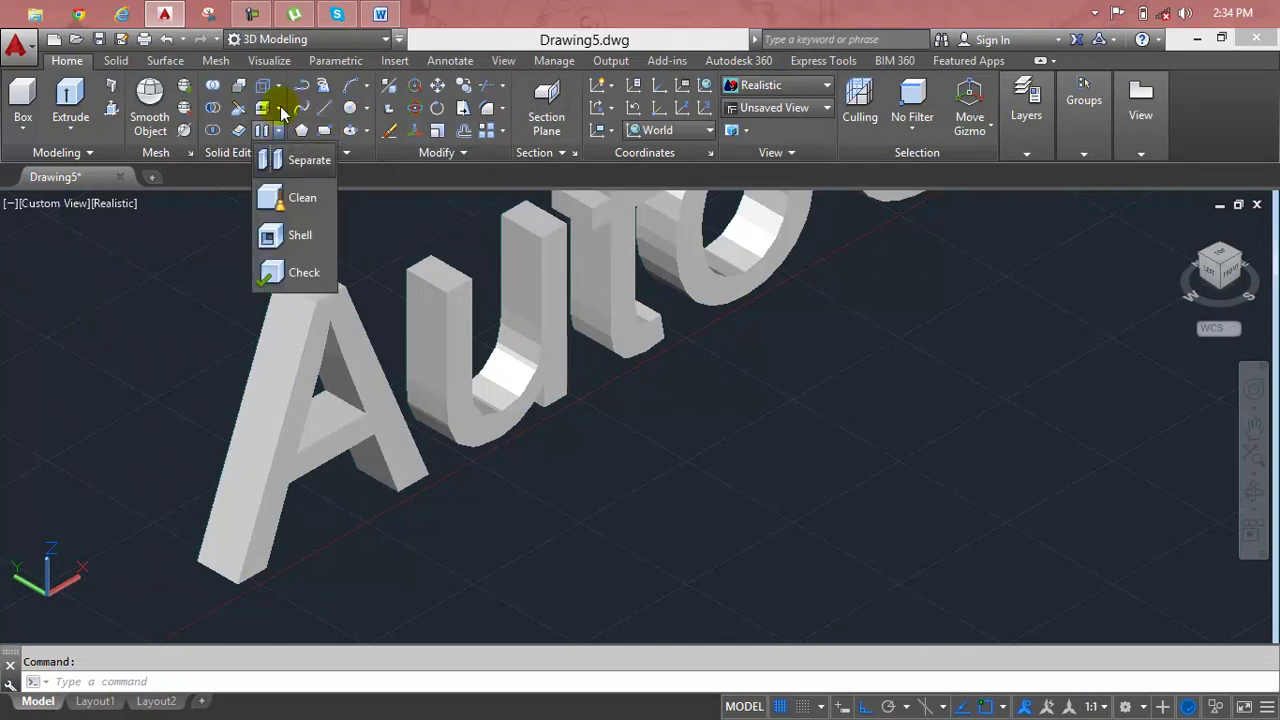
left_click(281, 110)
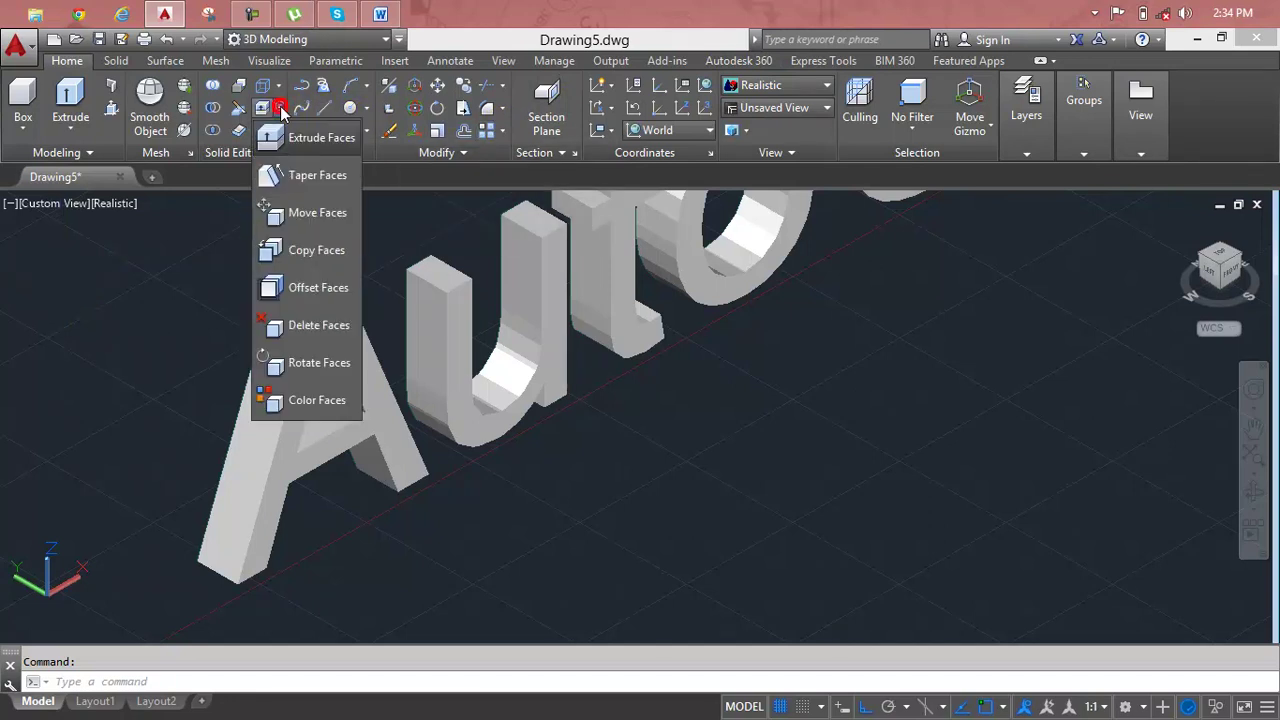
left_click(318, 410)
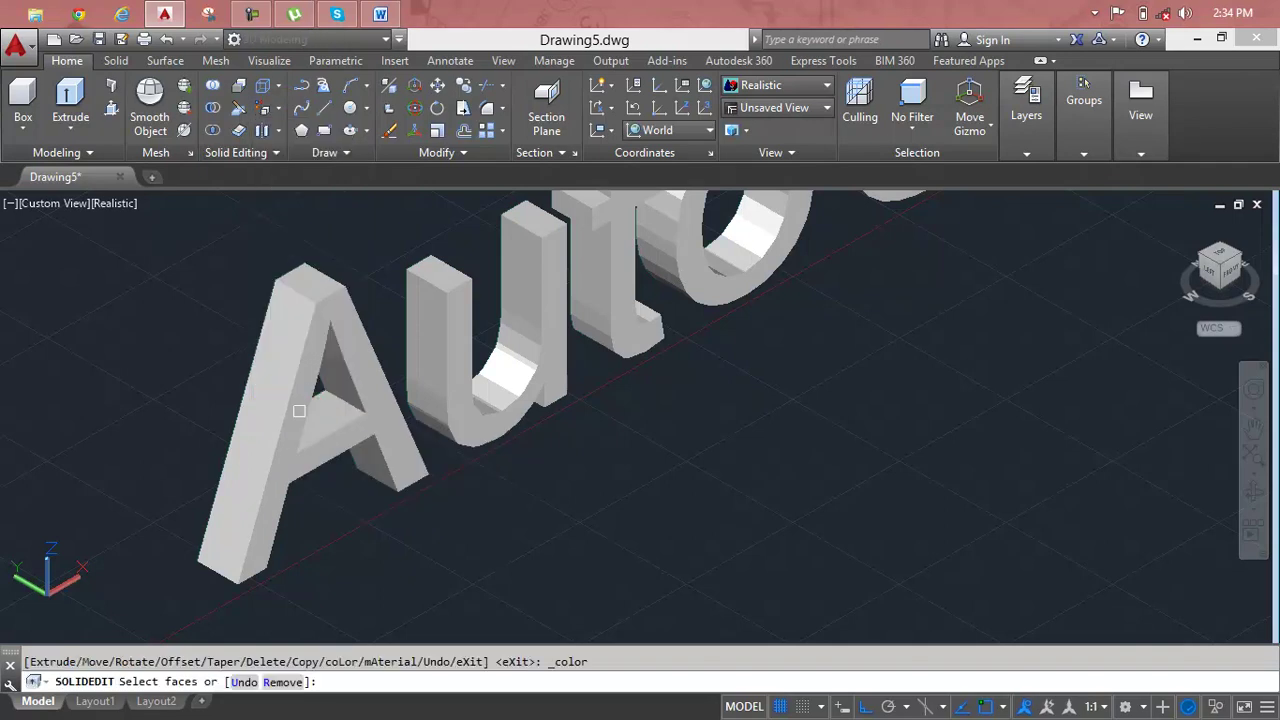
left_click(299, 410)
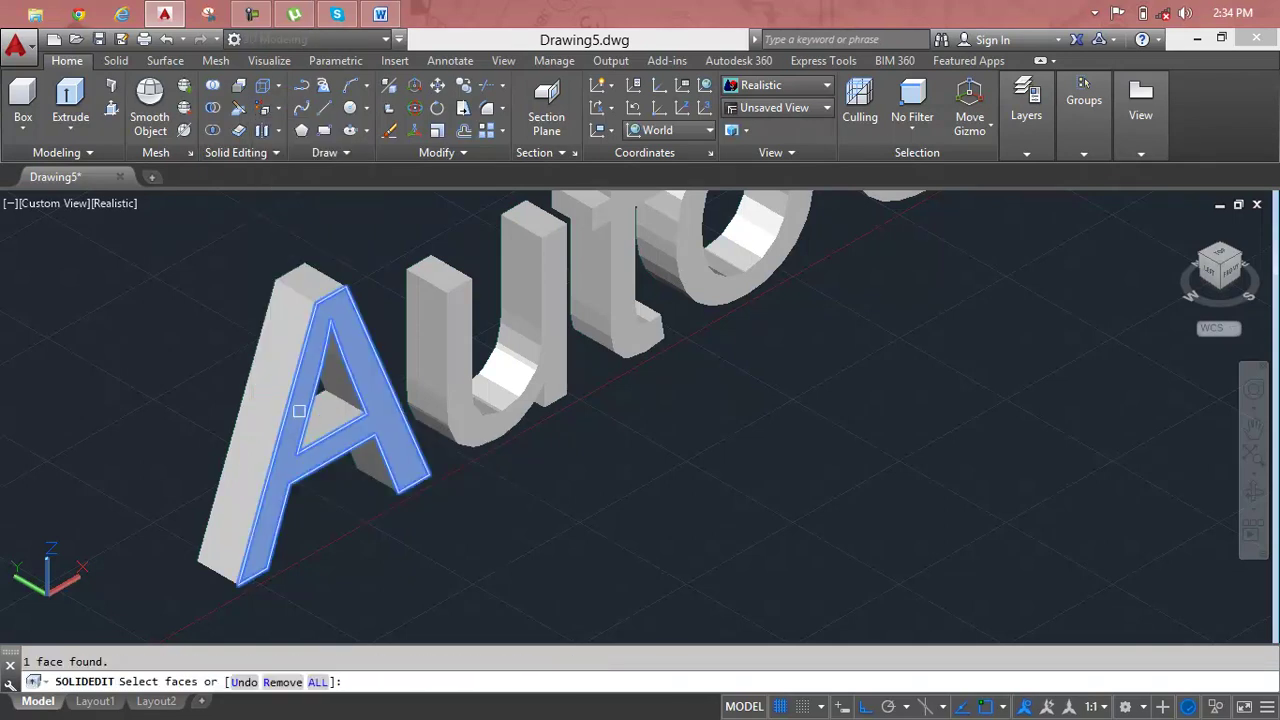
right_click(299, 410)
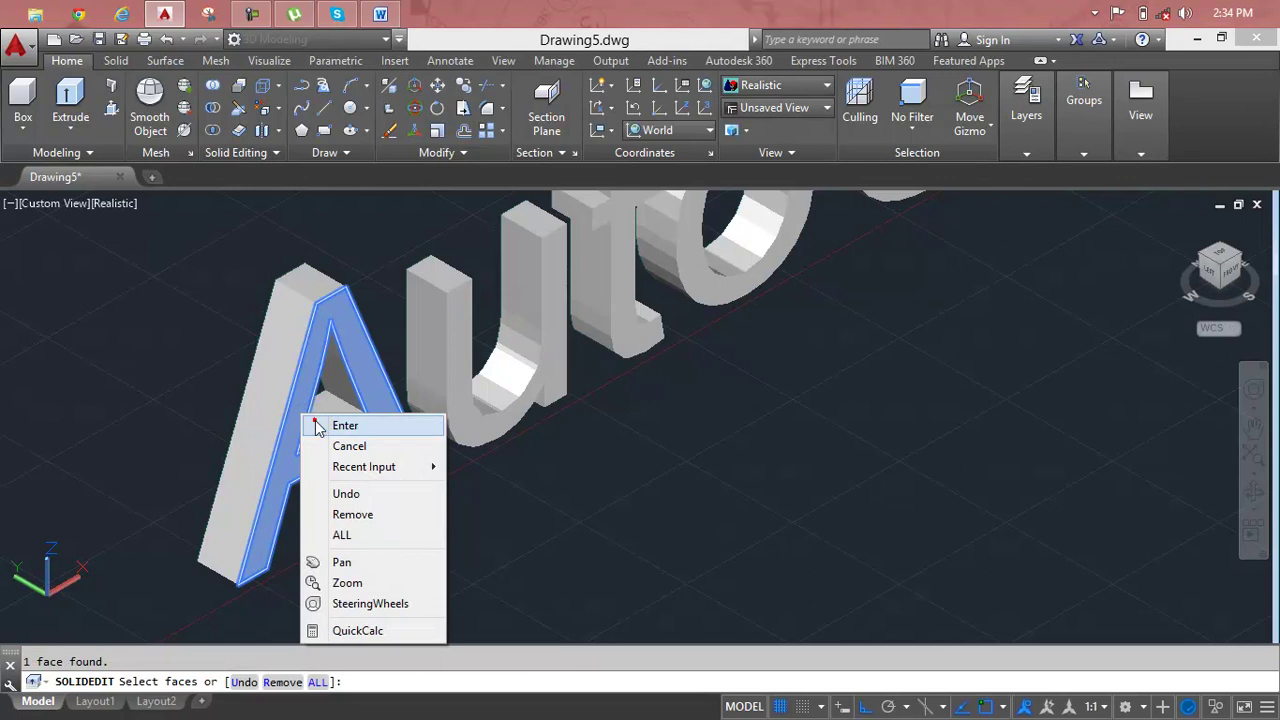
left_click(314, 423)
left_click(609, 308)
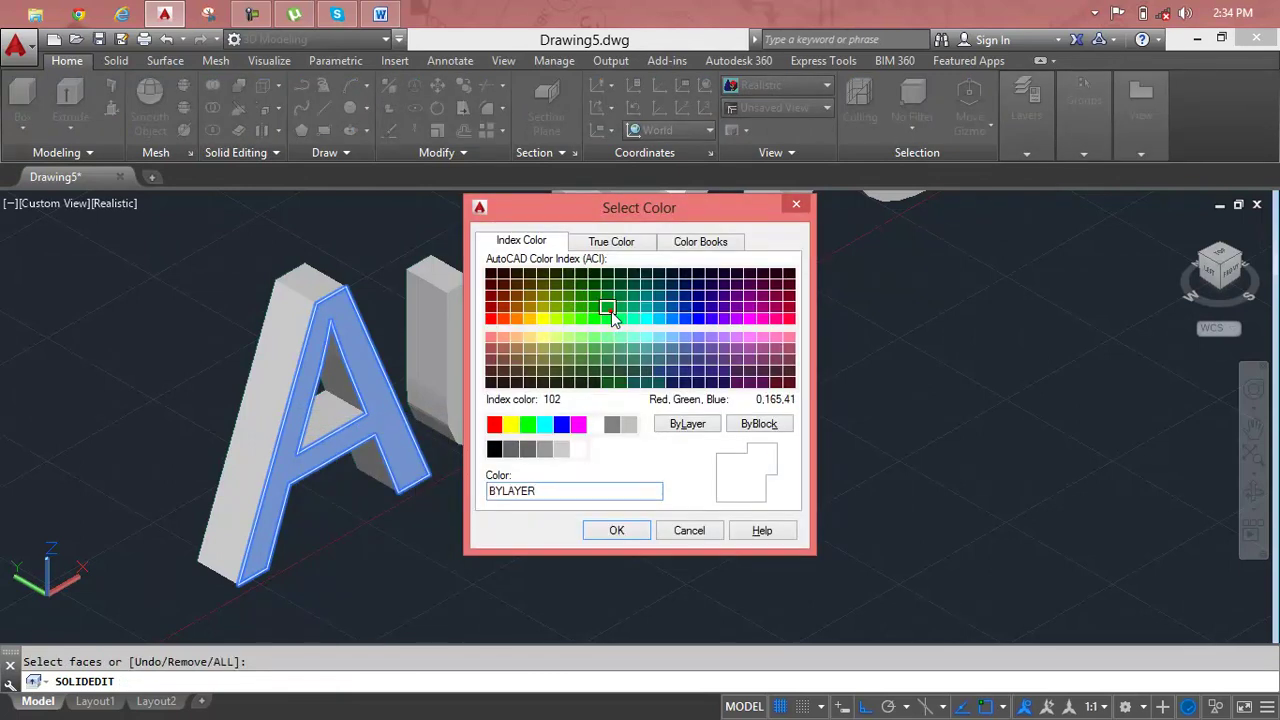
left_click(614, 531)
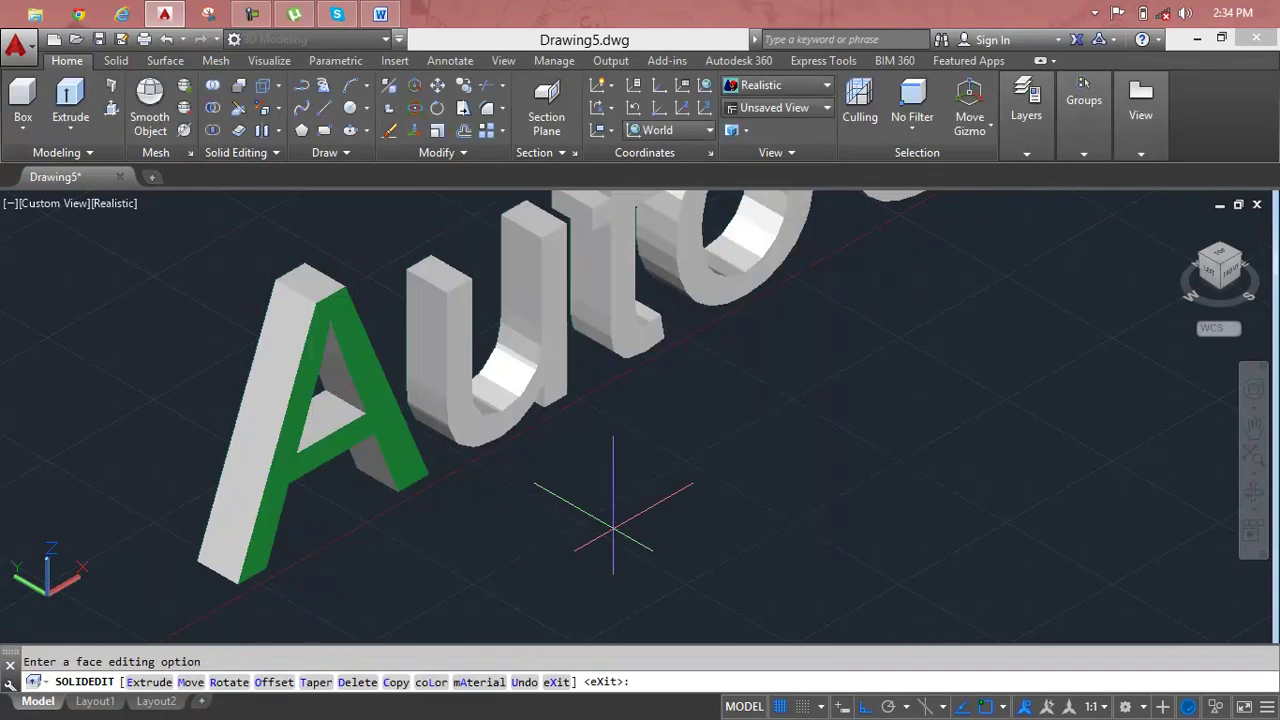
Try recolouring a face of the u, undo the face picks, and cancel.
scroll(503, 451, "up", 1)
scroll(505, 451, "down", 1)
middle_click_drag(505, 451, 449, 471)
scroll(440, 465, "up", 2)
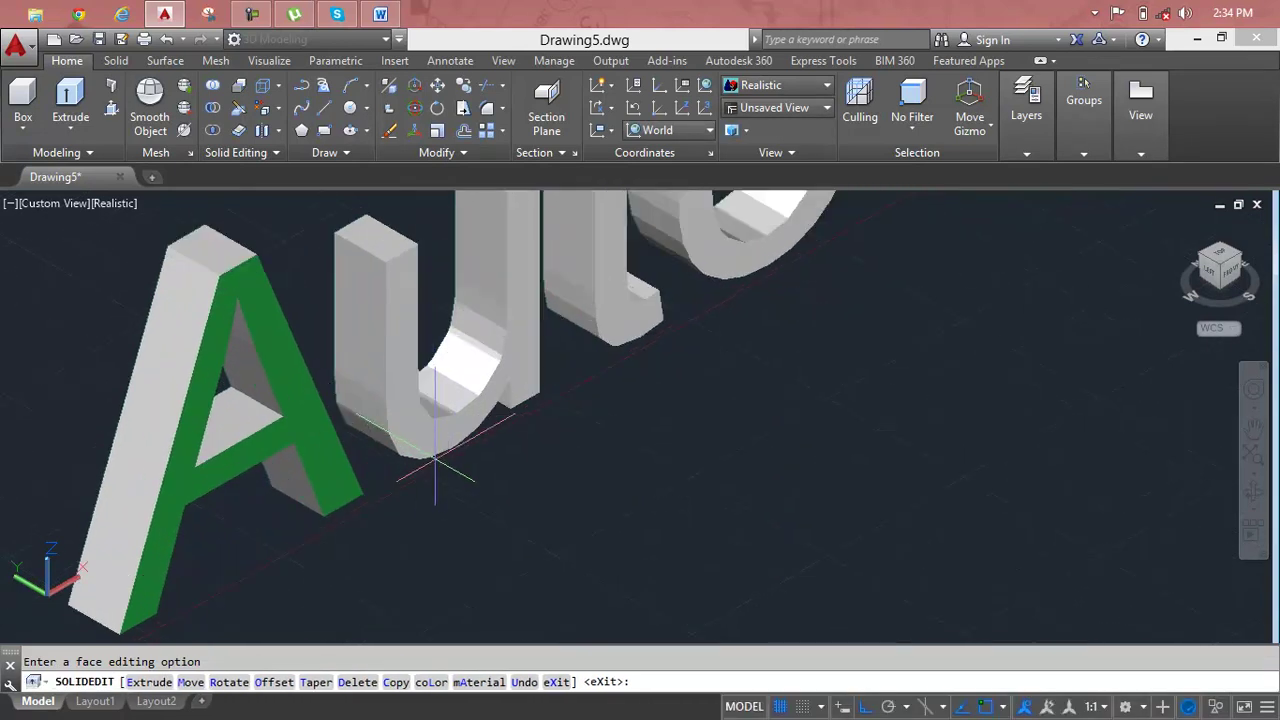
left_click(265, 117)
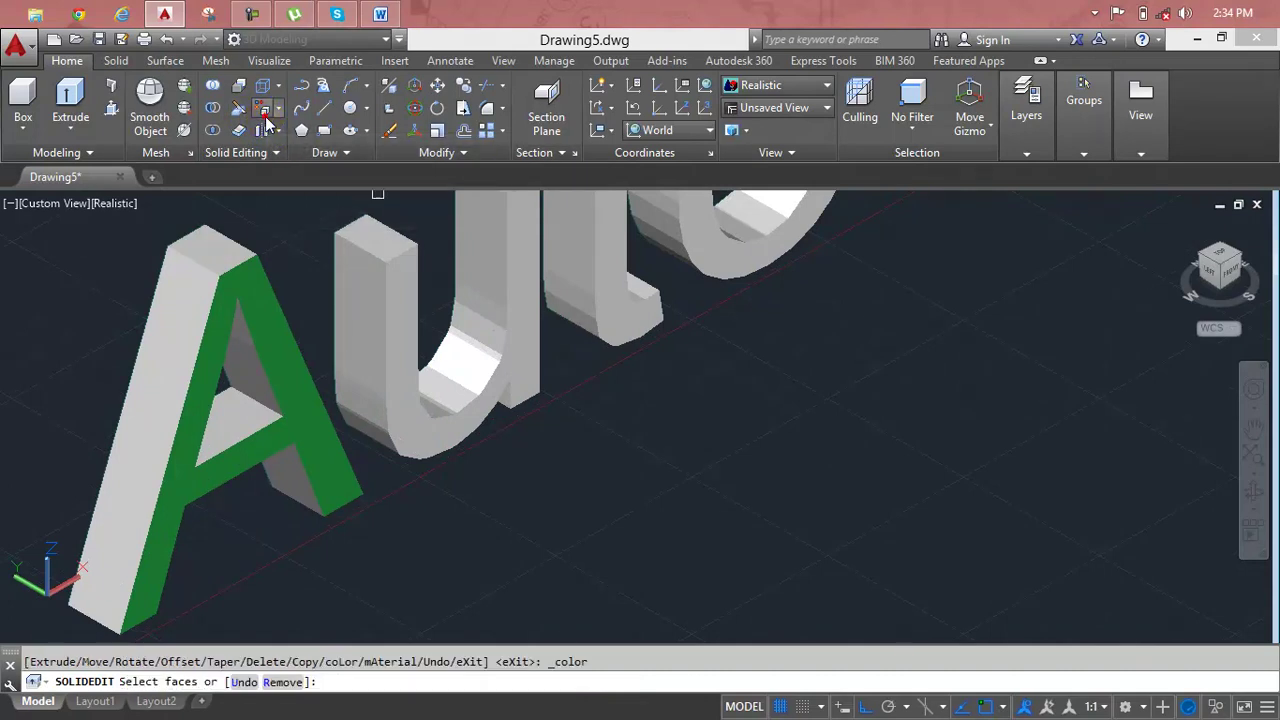
left_click(408, 402)
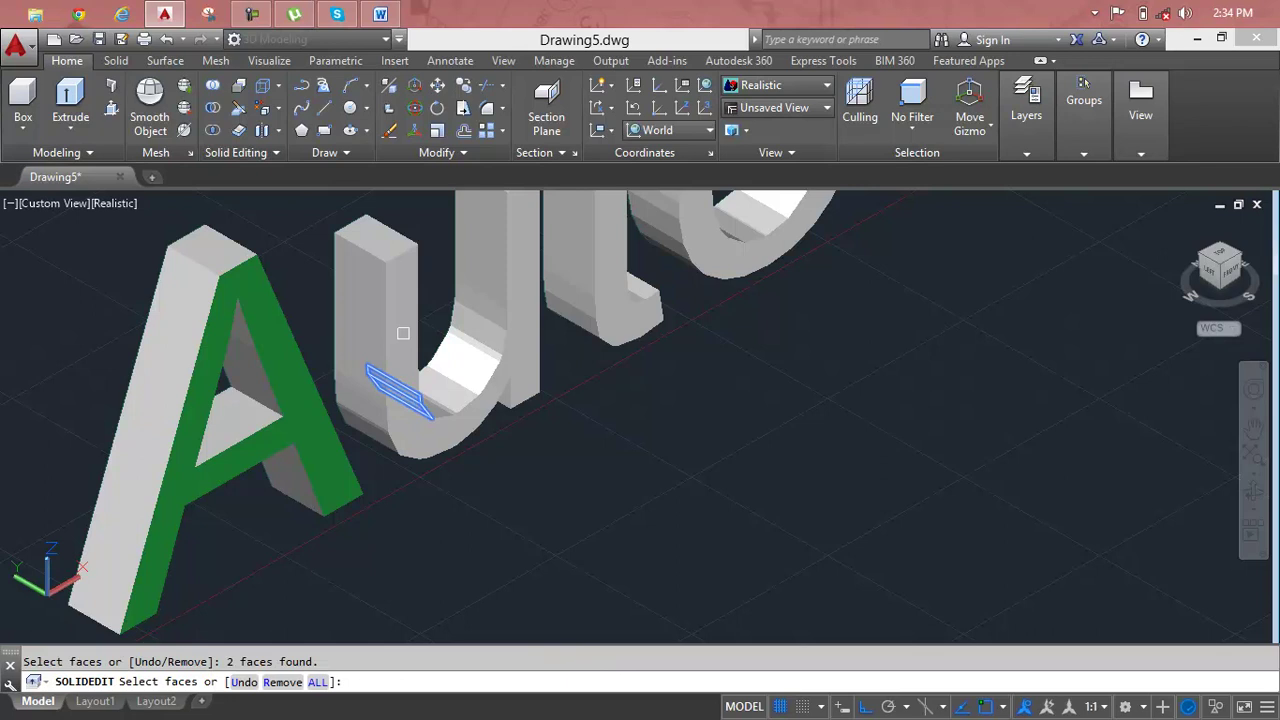
type("u")
key("Return")
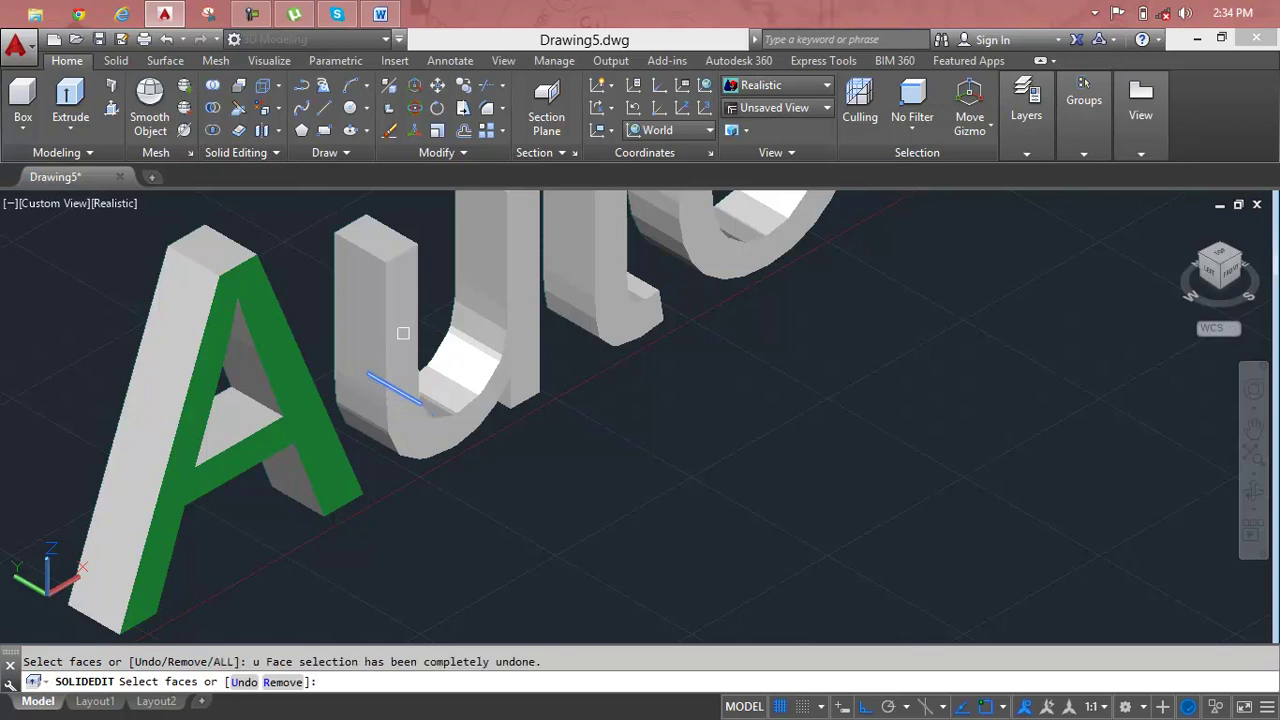
key("Return")
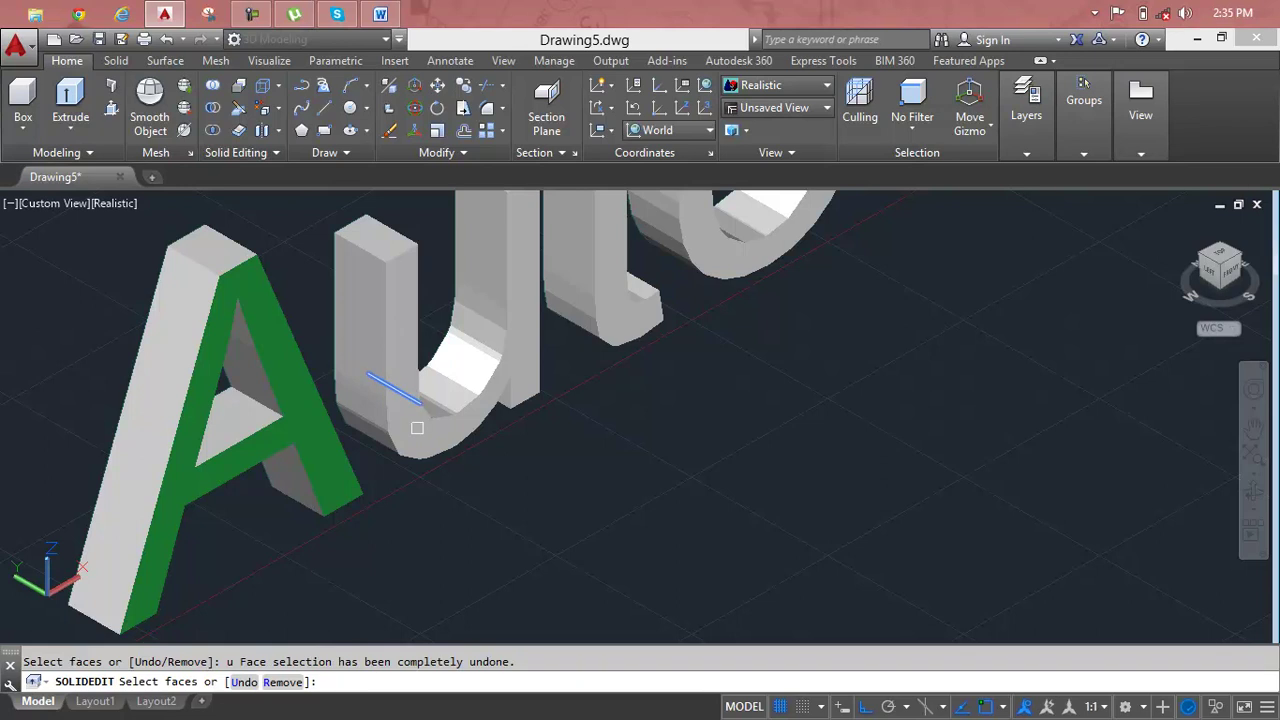
left_click(417, 428)
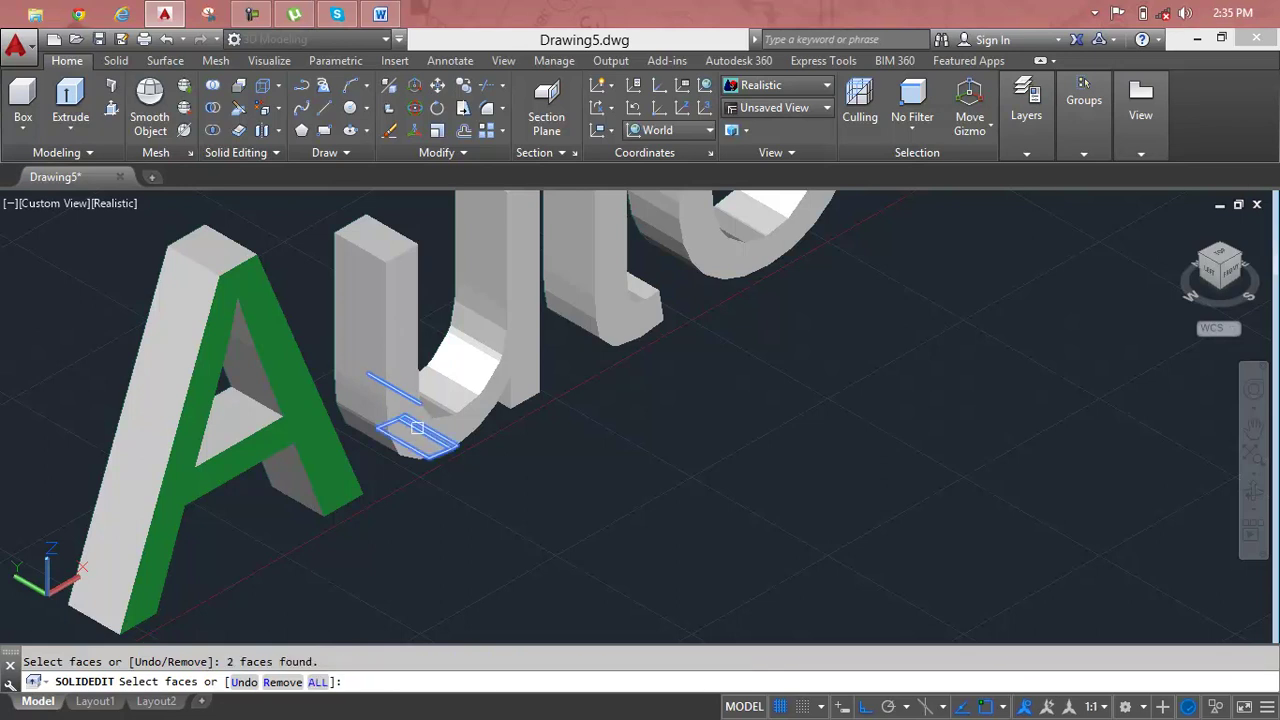
key("Escape")
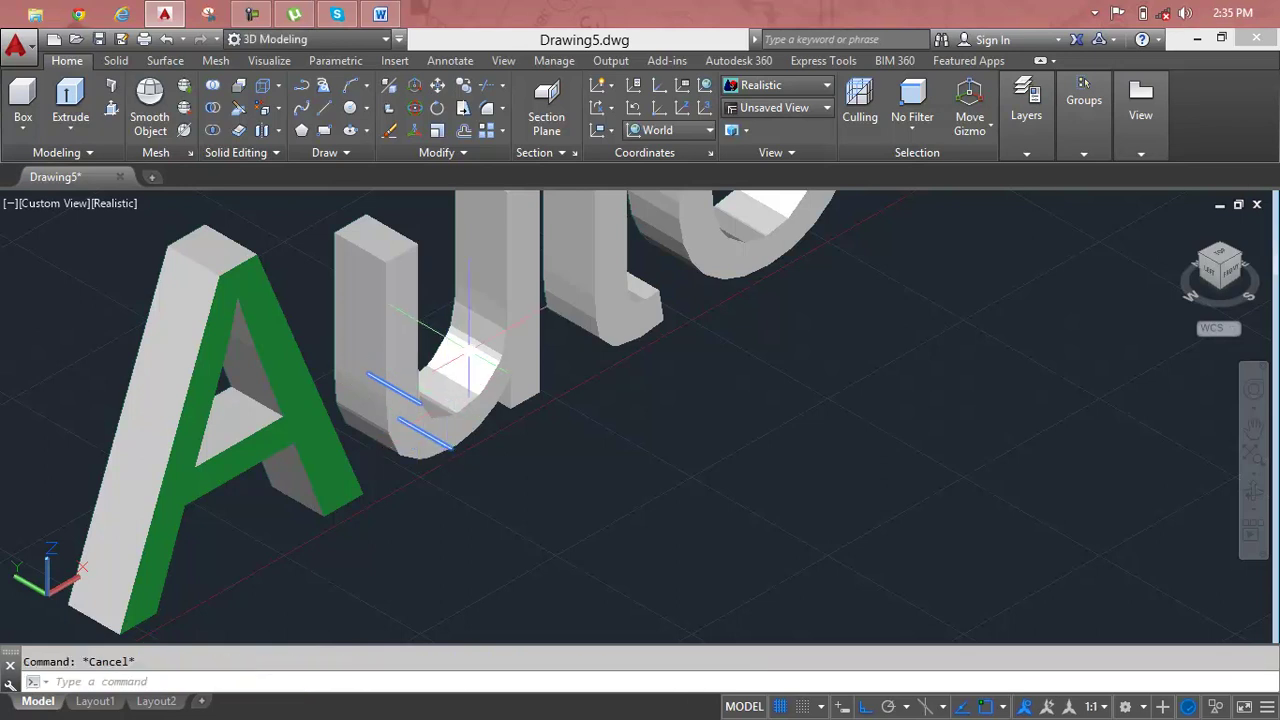
scroll(468, 355, "down", 5)
middle_click_drag(468, 358, 468, 365, "shift")
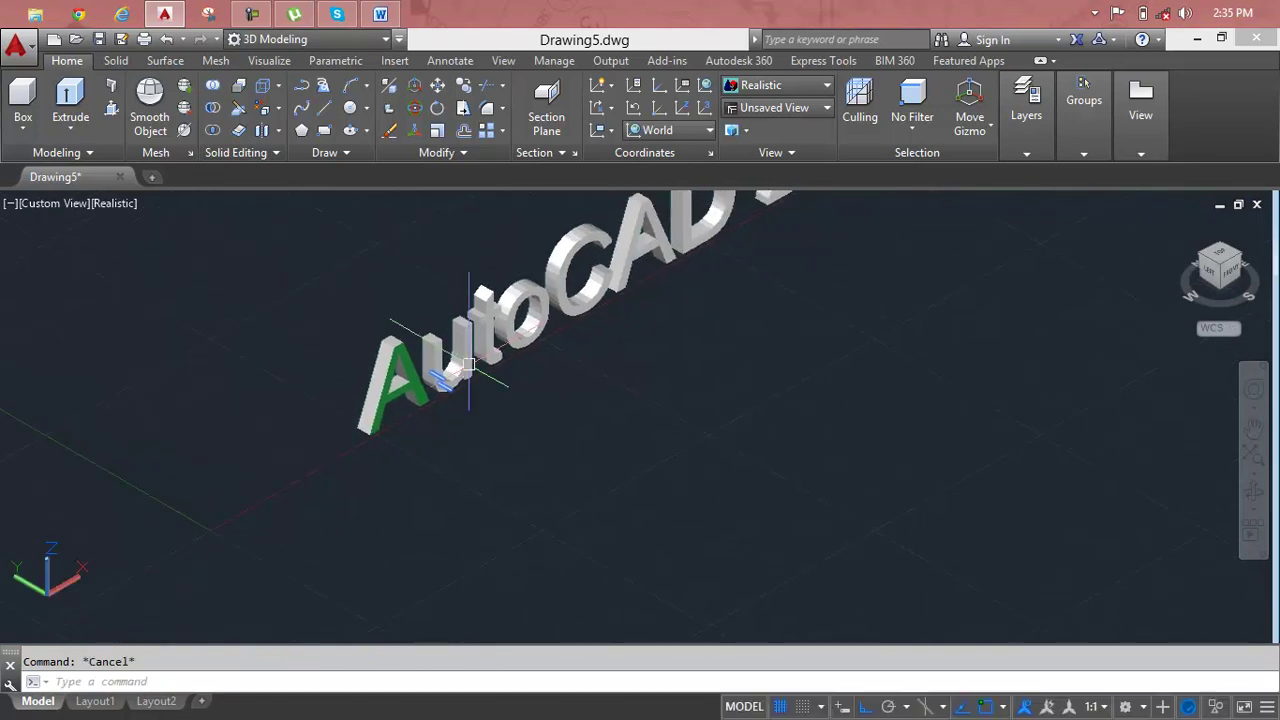
Orbit and pan to a near-front view of the AutoCAD 2015 lettering.
middle_click_drag(541, 413, 356, 493)
mouse_move(601, 333)
middle_mouse_down("shift")
mouse_move(560, 377)
mouse_move(491, 354)
mouse_move(523, 323)
mouse_move(530, 290)
middle_mouse_up("shift")
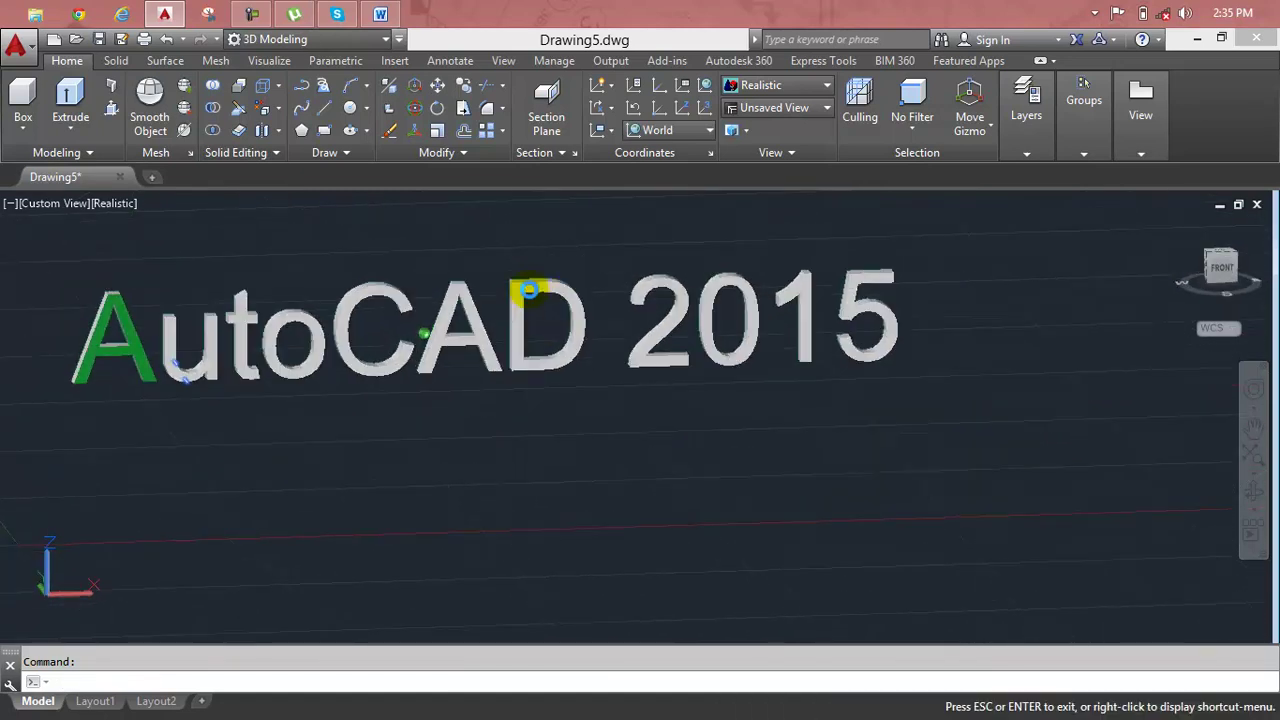
scroll(151, 352, "up", 3)
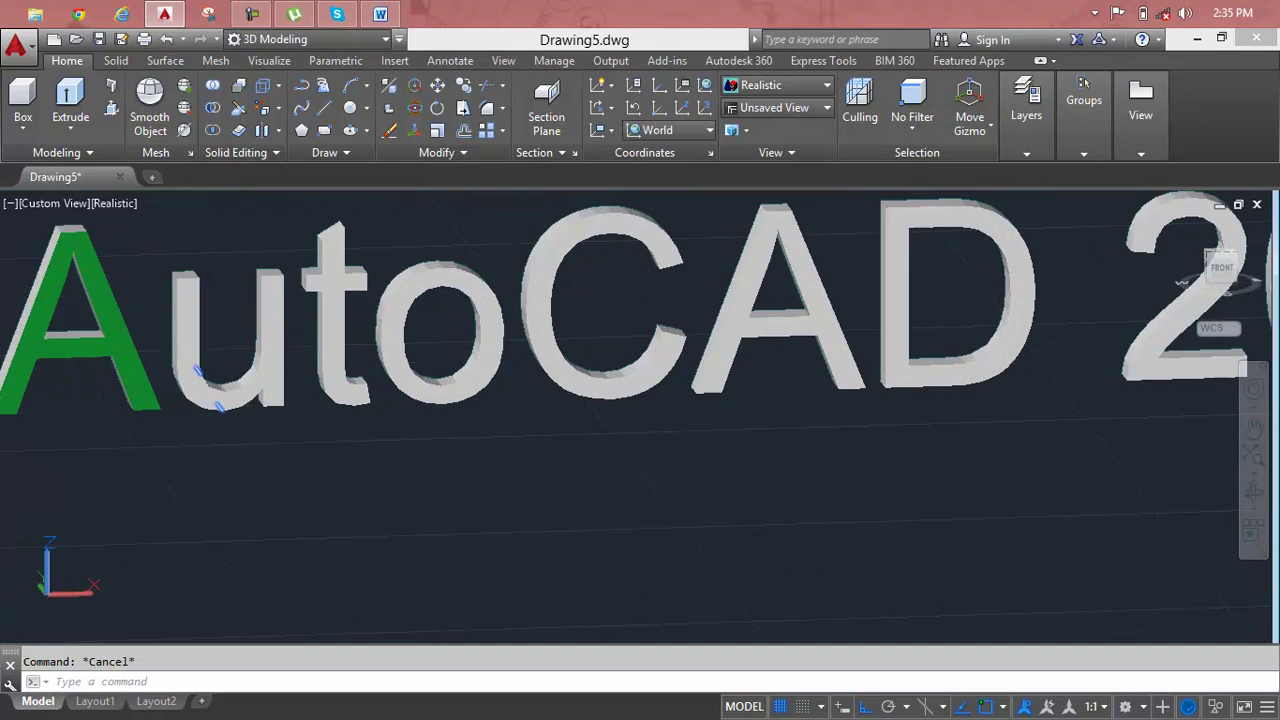
left_click(206, 354)
key("Escape")
mouse_move(249, 251)
middle_mouse_down()
mouse_move(277, 277)
mouse_move(283, 260)
middle_mouse_up()
Colour the front face of the u light green, index colour 70.
left_click(262, 130)
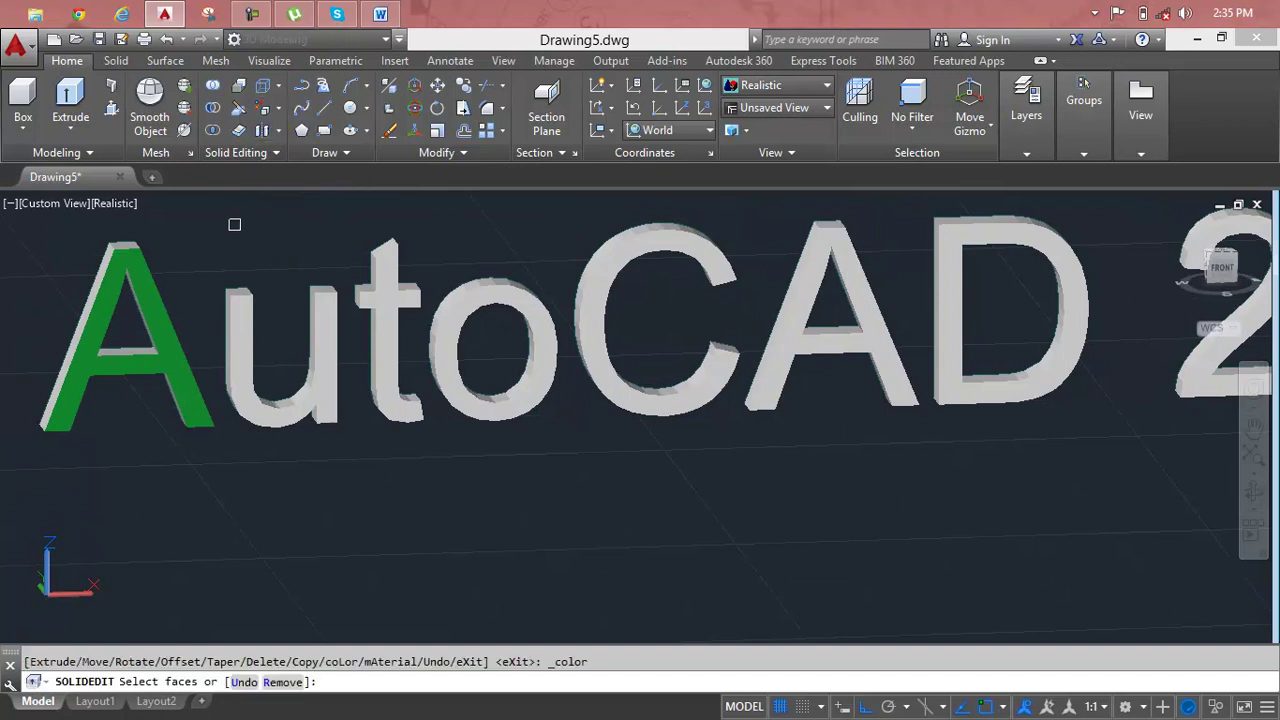
left_click(240, 340)
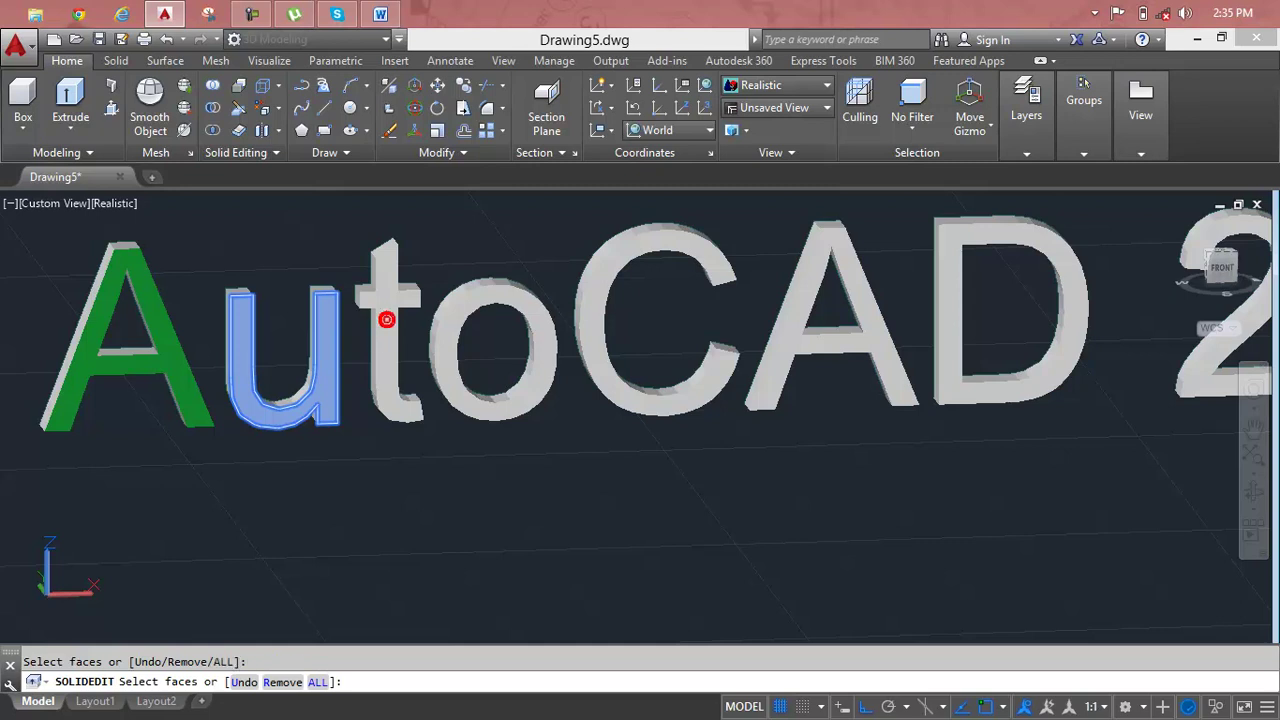
key("Return")
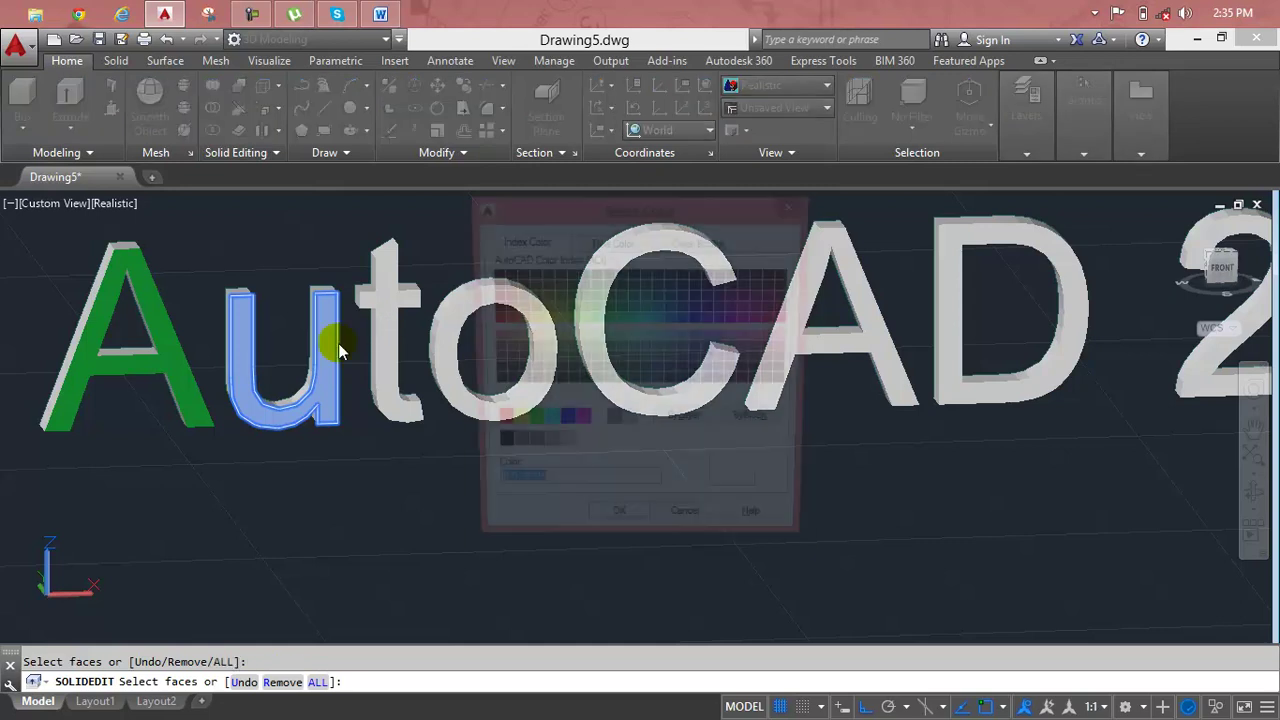
left_click(567, 318)
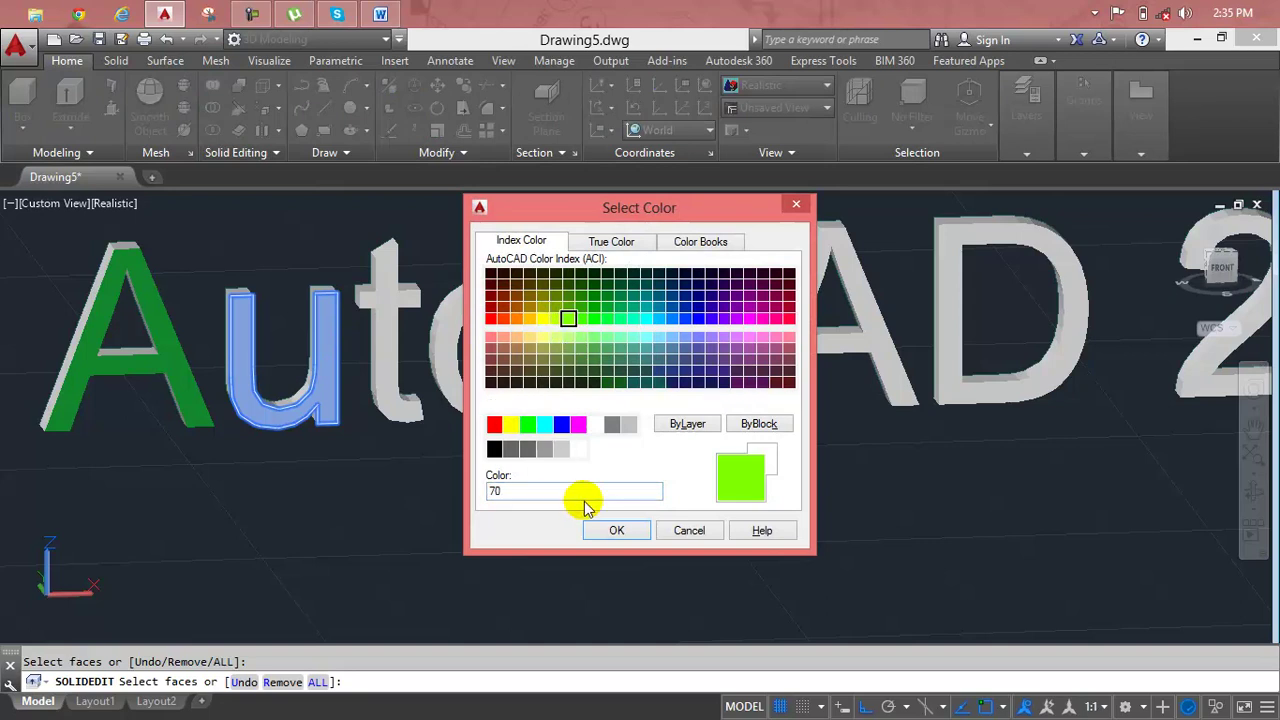
left_click(612, 528)
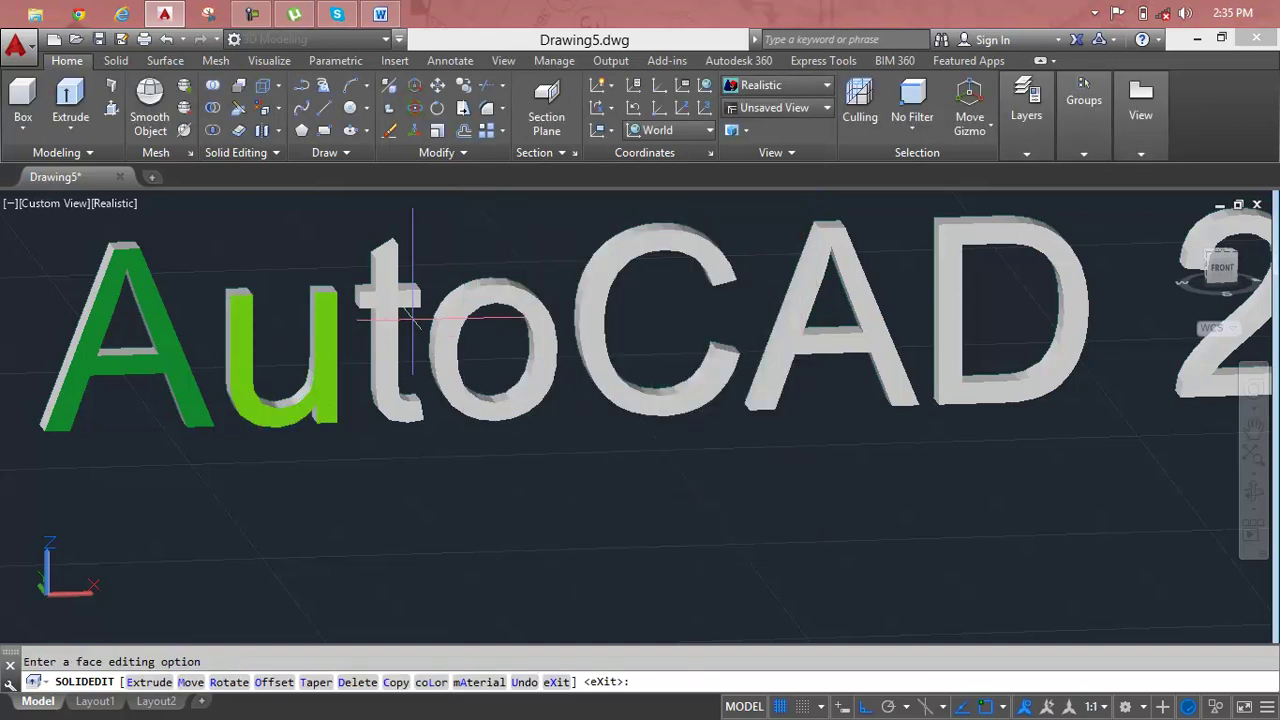
key("Return")
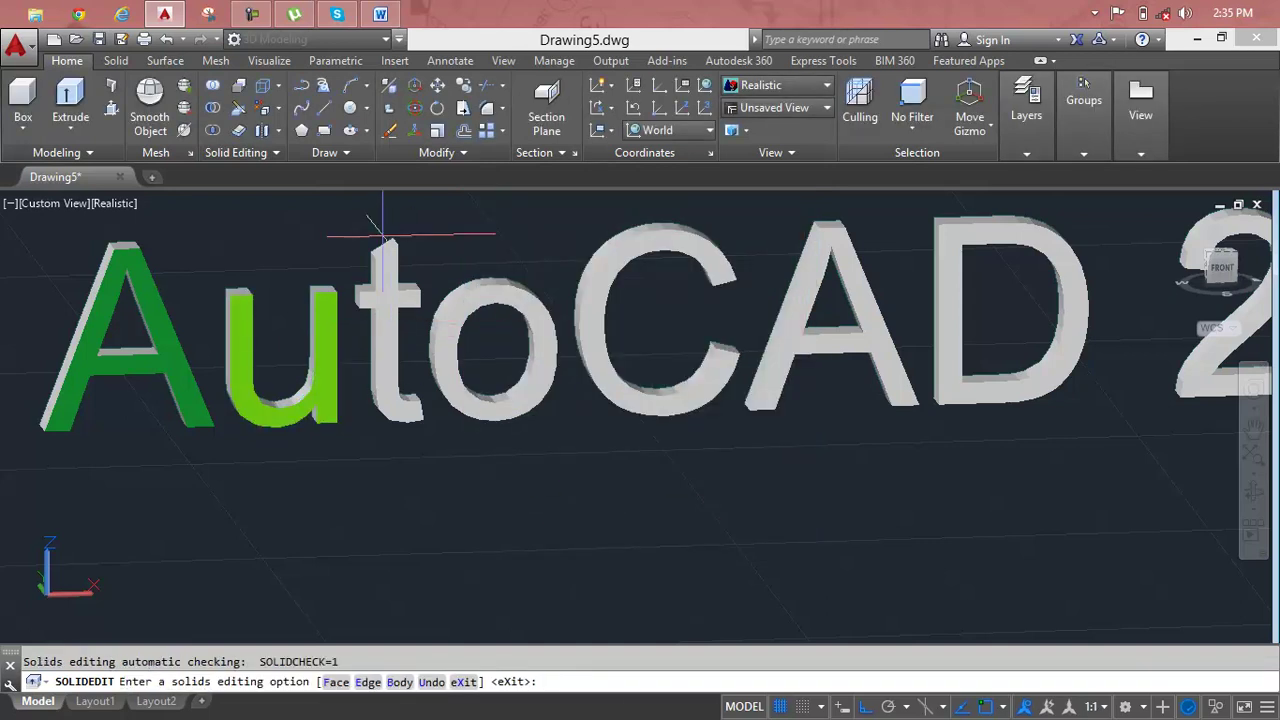
Colour the front face of the t tan, index colour 41.
left_click(263, 110)
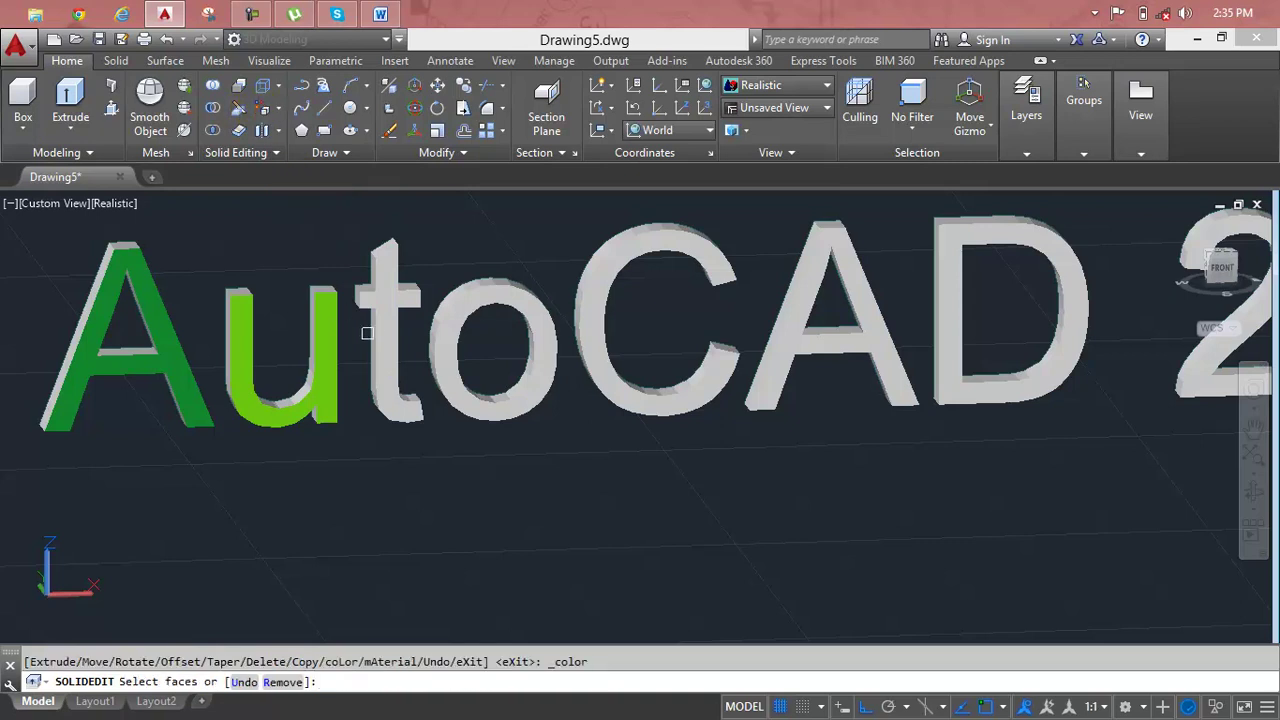
left_click(386, 321)
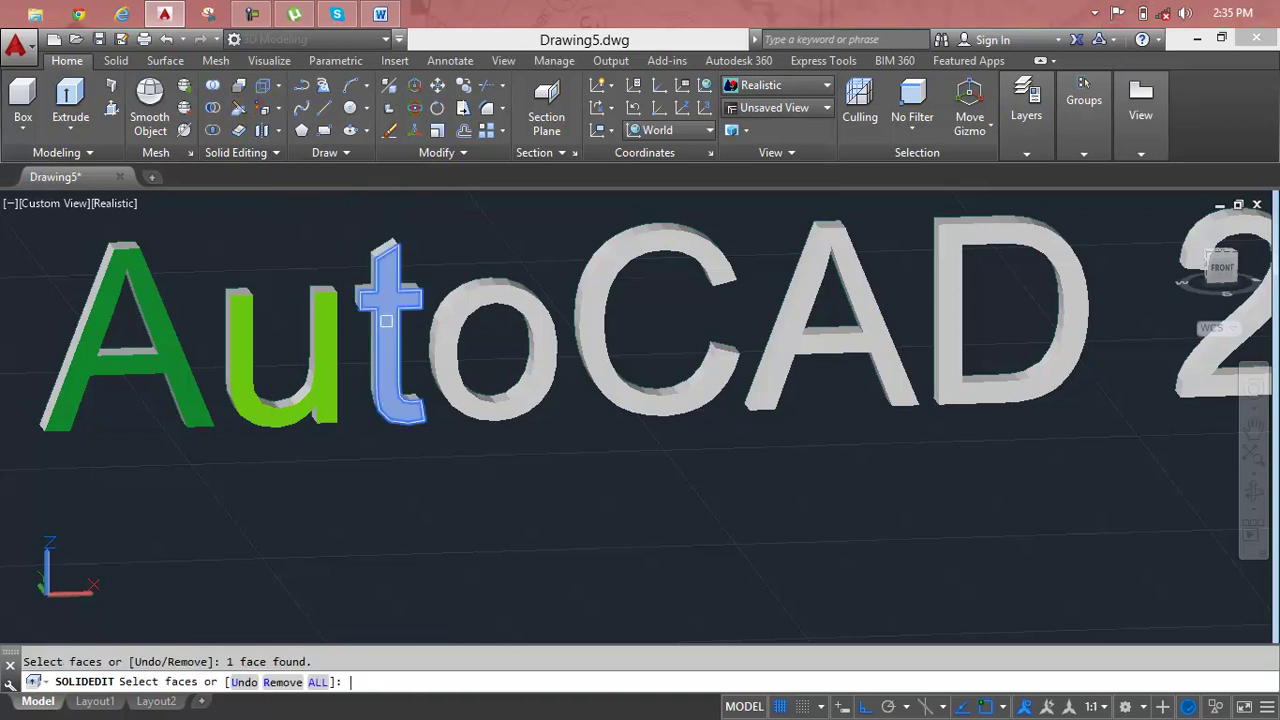
key("Return")
left_click(529, 337)
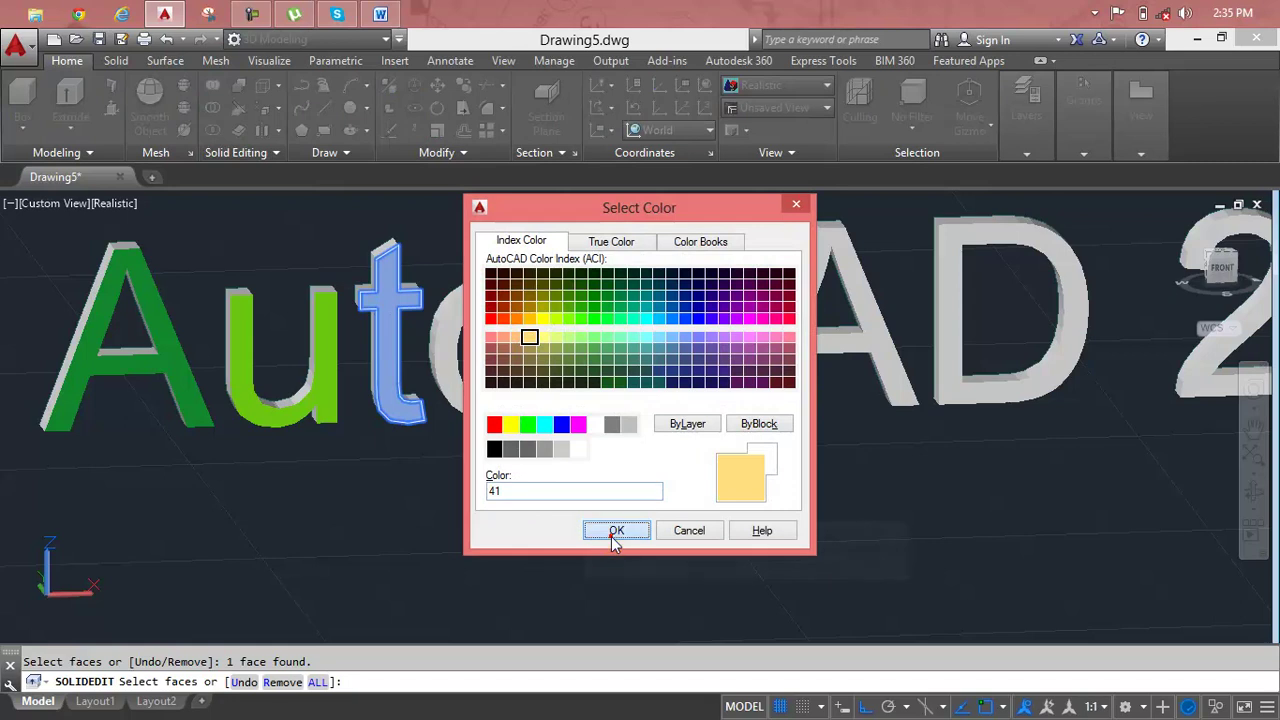
left_click(615, 532)
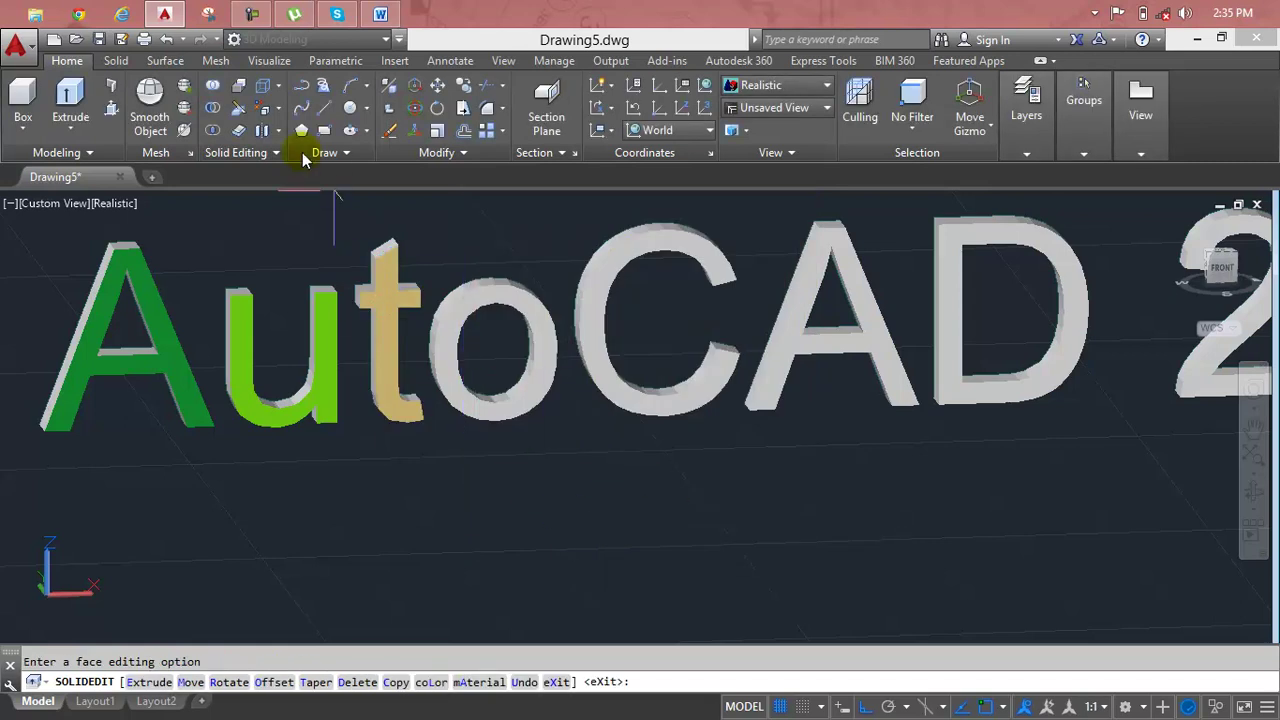
Colour the front face of the o gold, index colour 42.
left_click(262, 108)
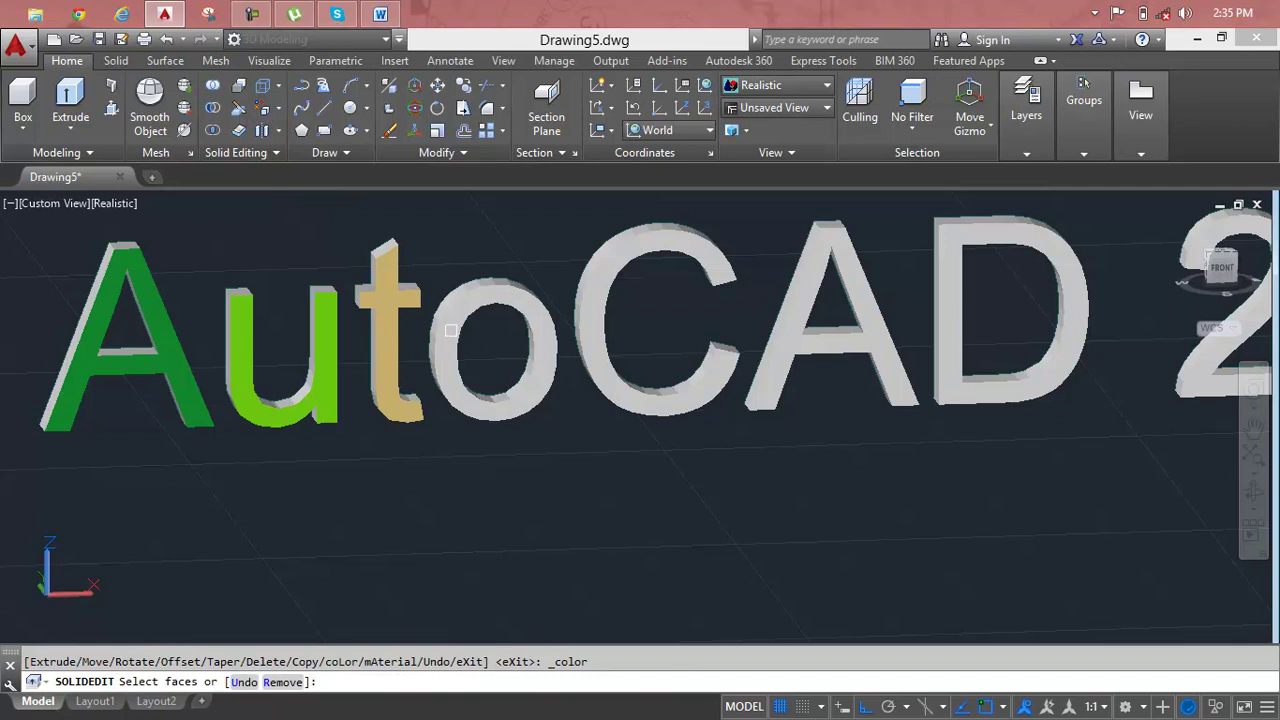
left_click(451, 330)
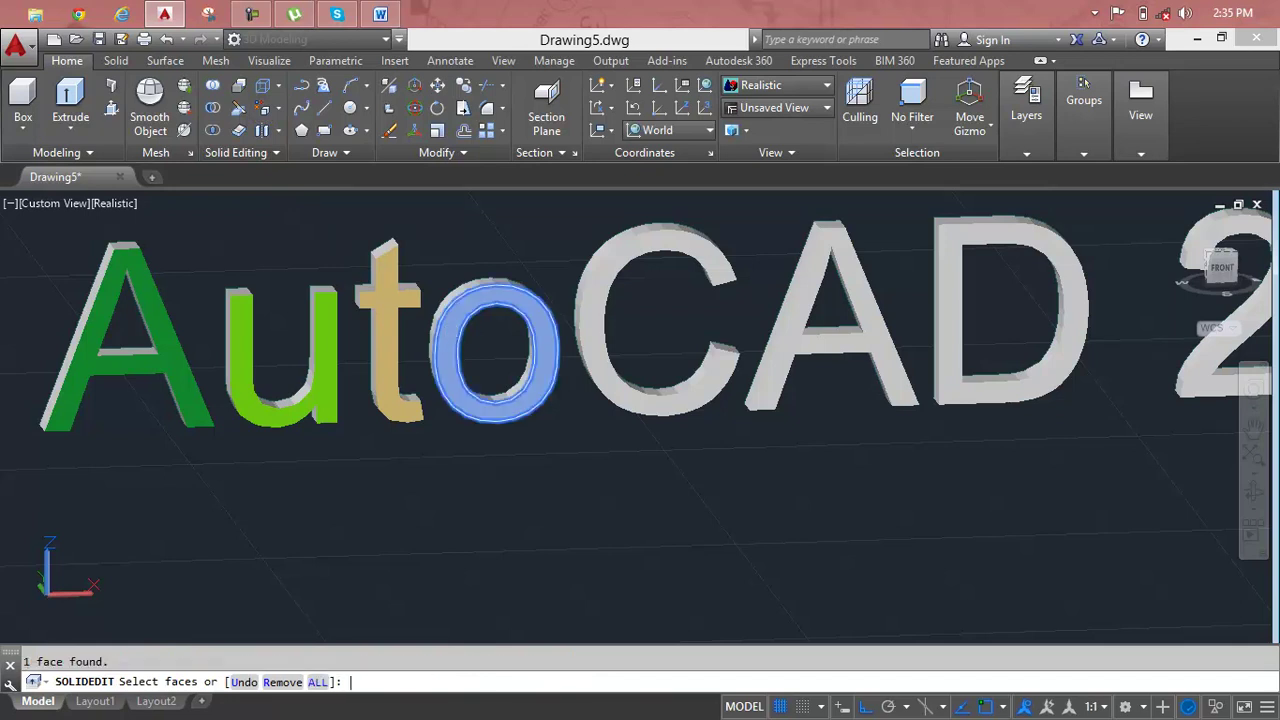
key("Return")
left_click(529, 307)
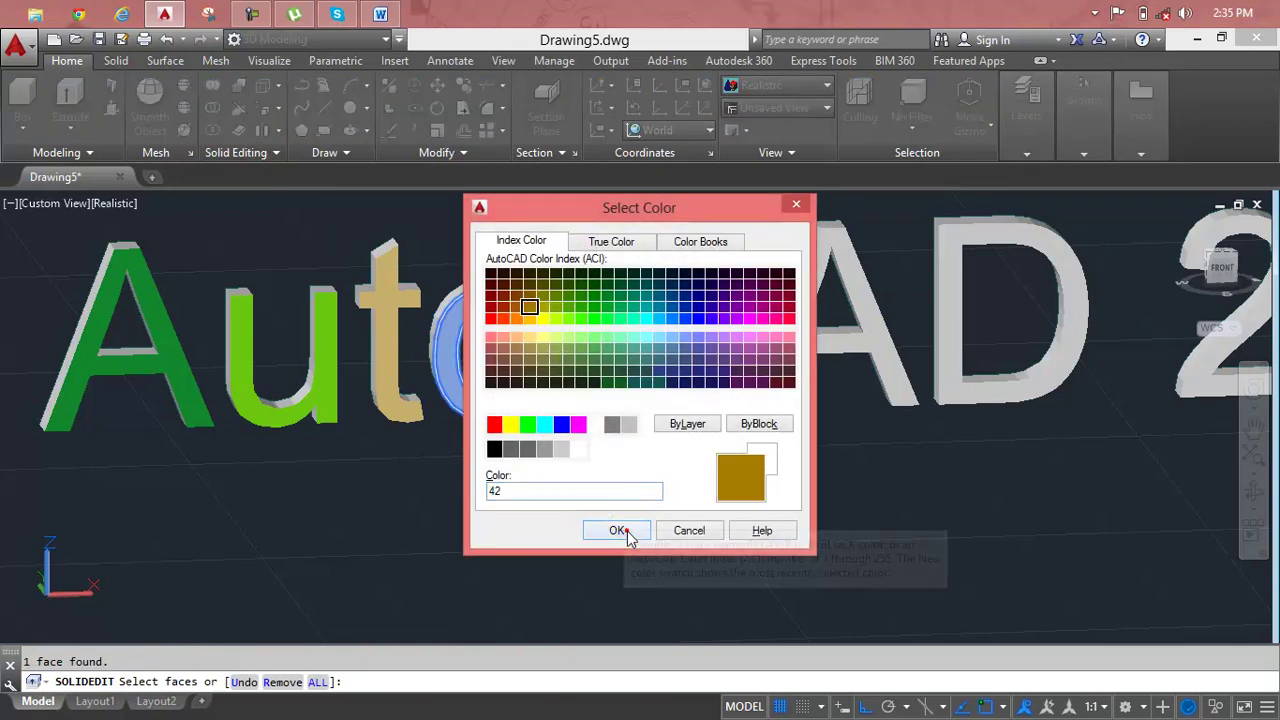
left_click(618, 531)
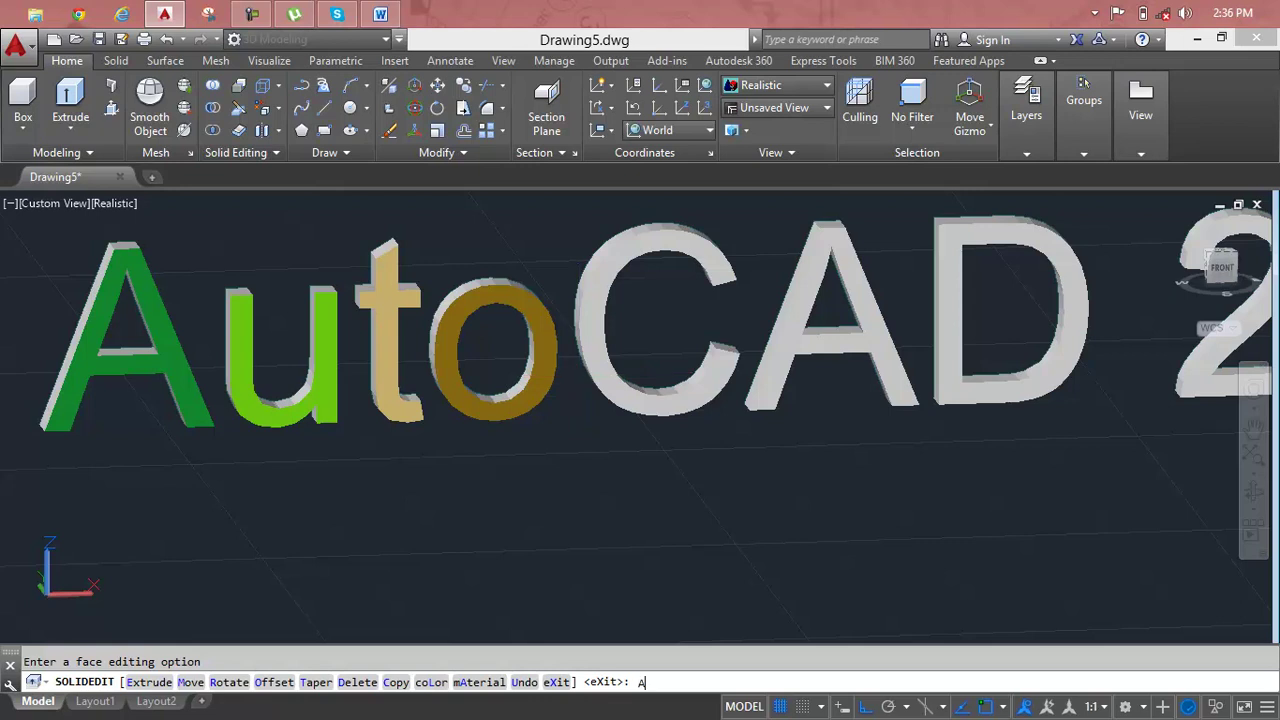
Start assigning a material to the C's front face, then cancel.
key("Return")
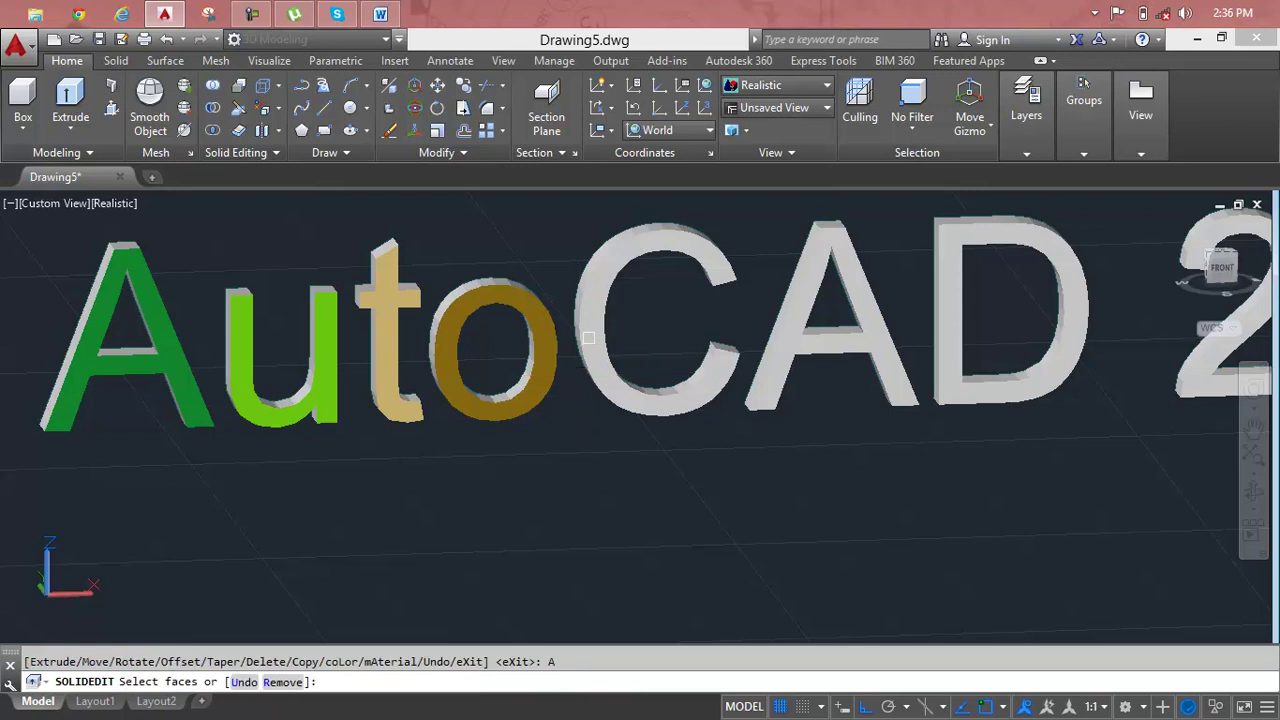
left_click(590, 335)
key("Return")
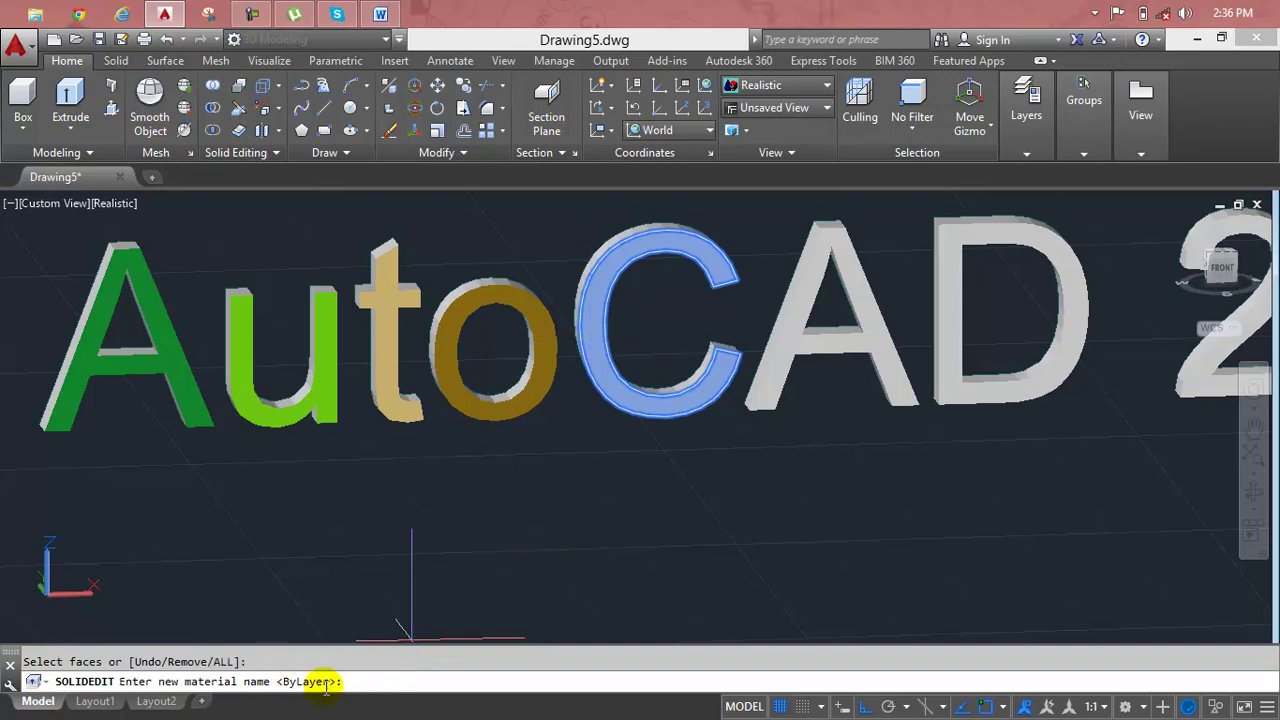
key("Escape")
scroll(517, 489, "down", 3)
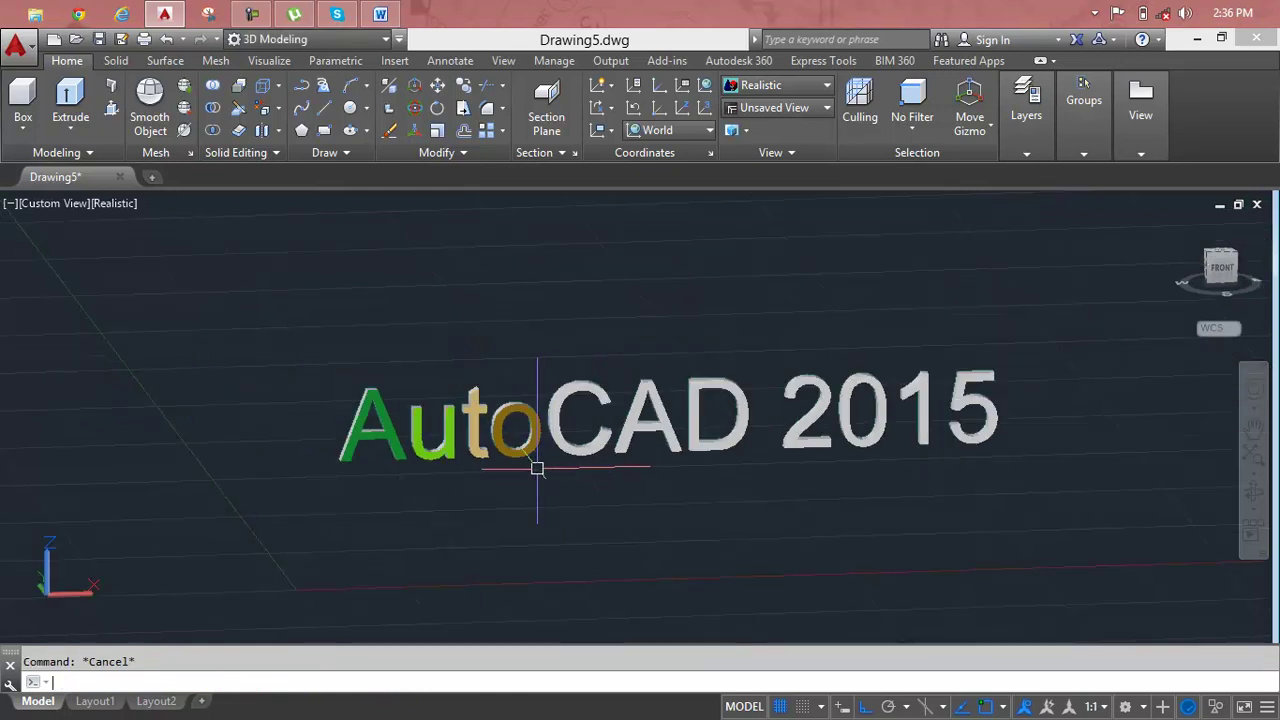
Zoom out and orbit from the default isometric view to frame all the coloured lettering.
middle_click_drag(537, 469, 599, 530)
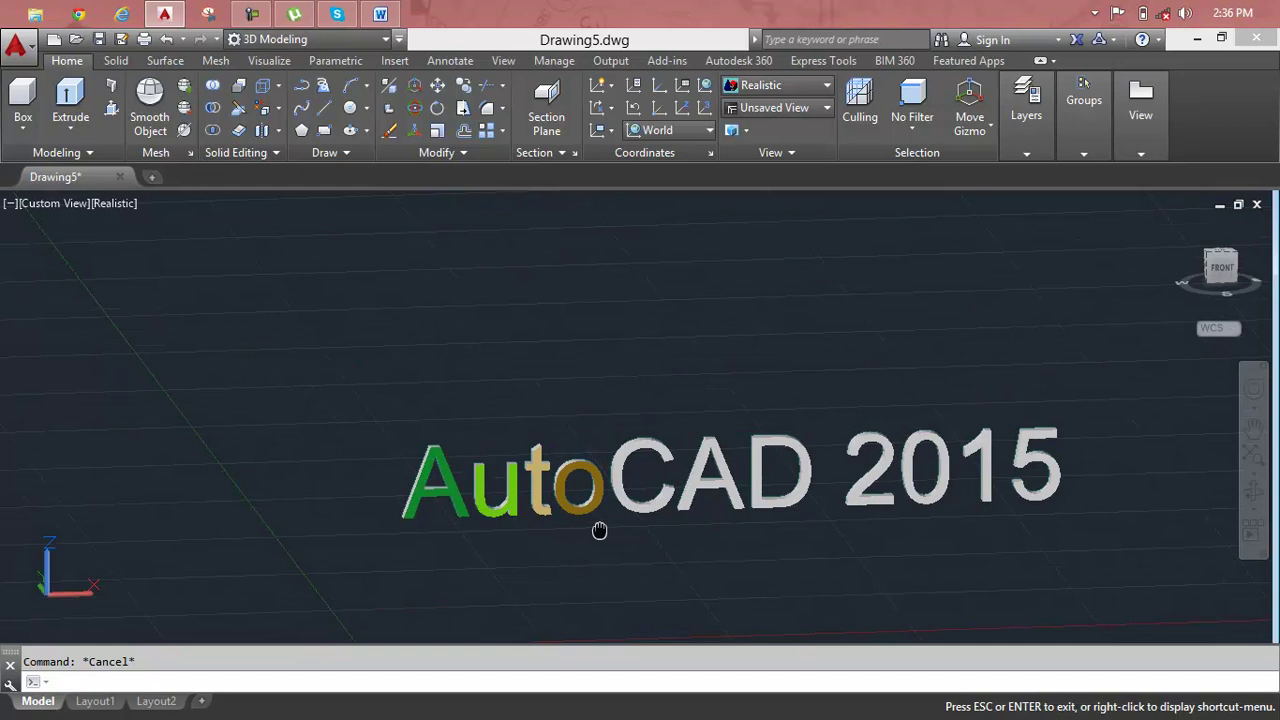
middle_click_drag(578, 516, 730, 545, "shift")
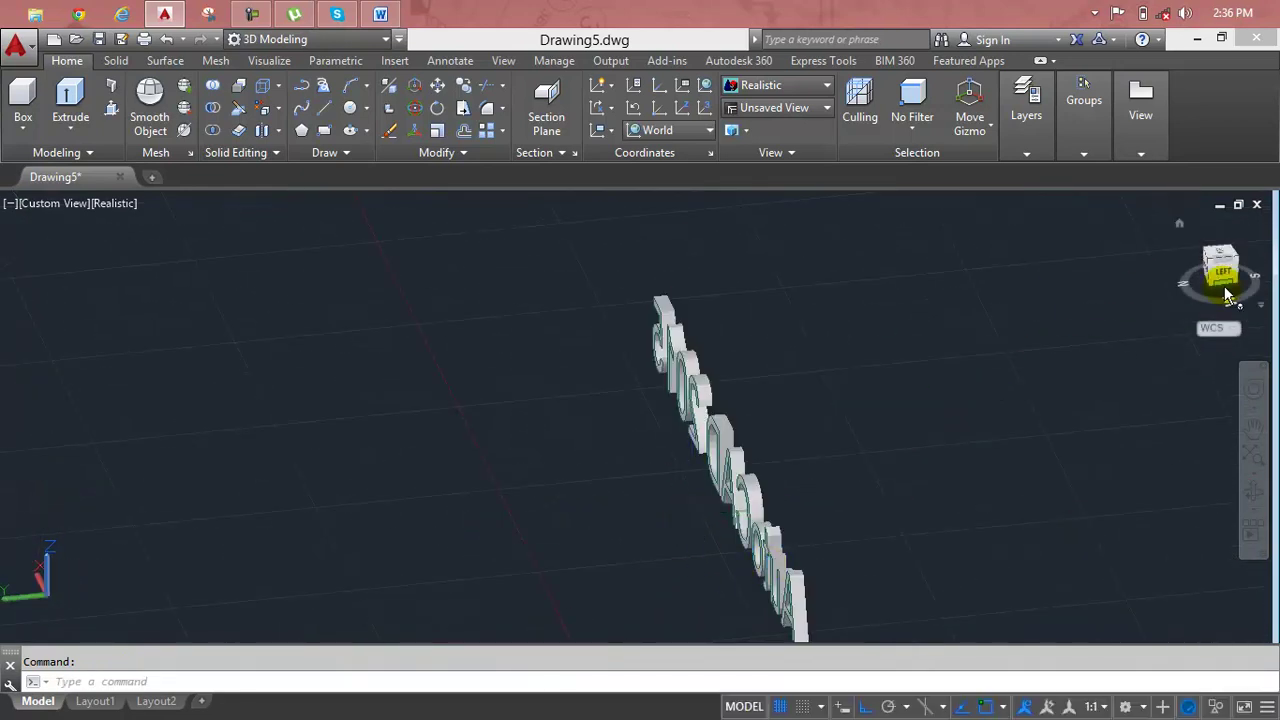
left_click(1187, 228)
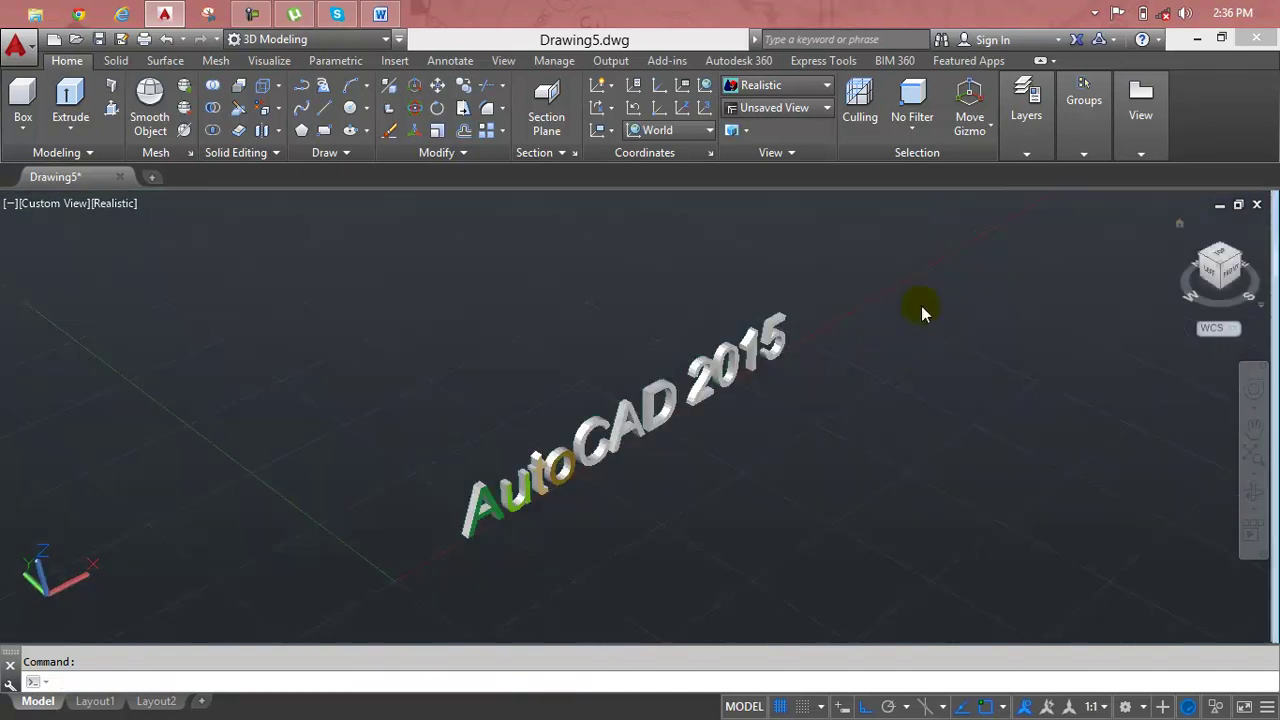
scroll(537, 400, "up", 2)
mouse_move(537, 400)
middle_mouse_down()
mouse_move(612, 276)
mouse_move(500, 400)
middle_mouse_up()
scroll(598, 274, "down", 2)
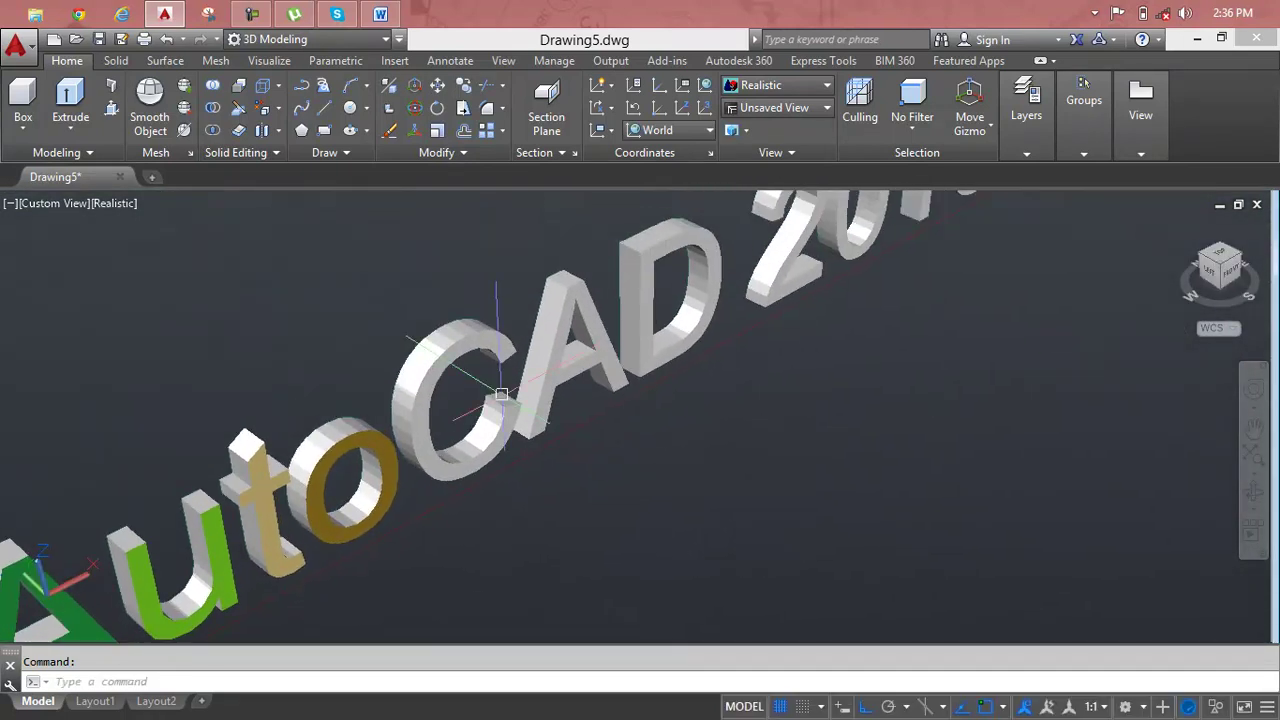
scroll(530, 392, "down", 2)
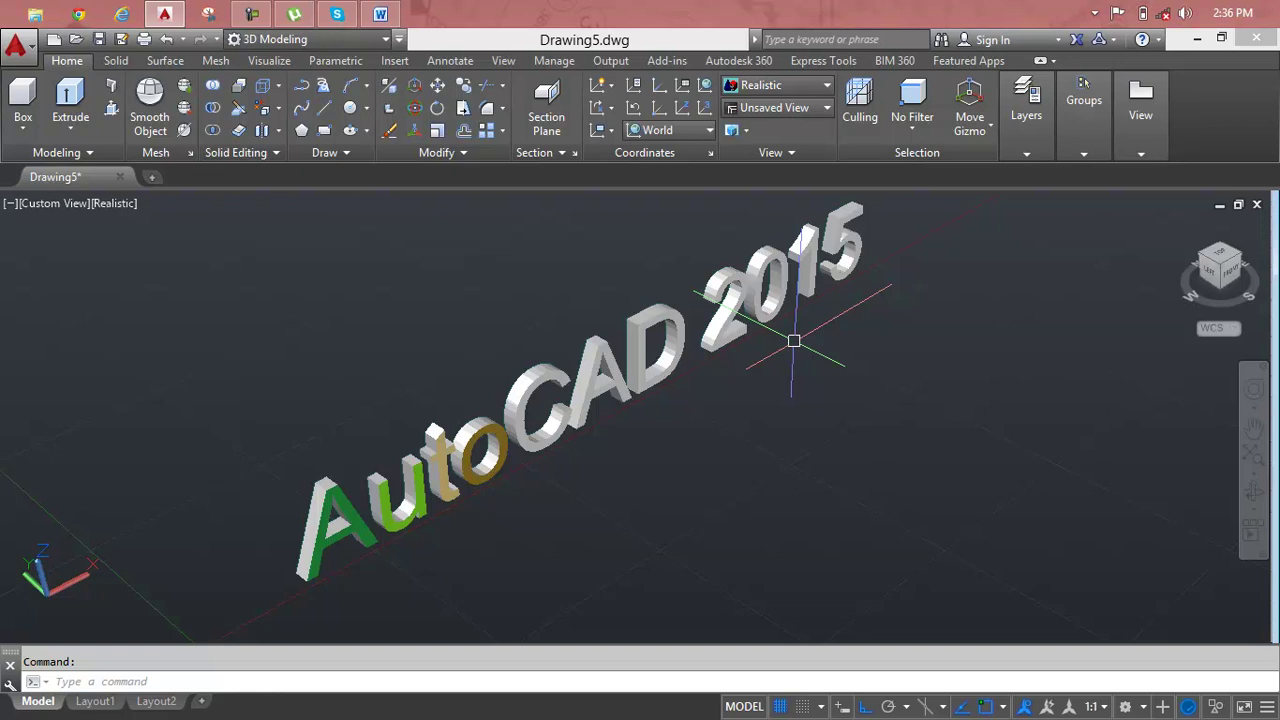
scroll(760, 580, "down", 1)
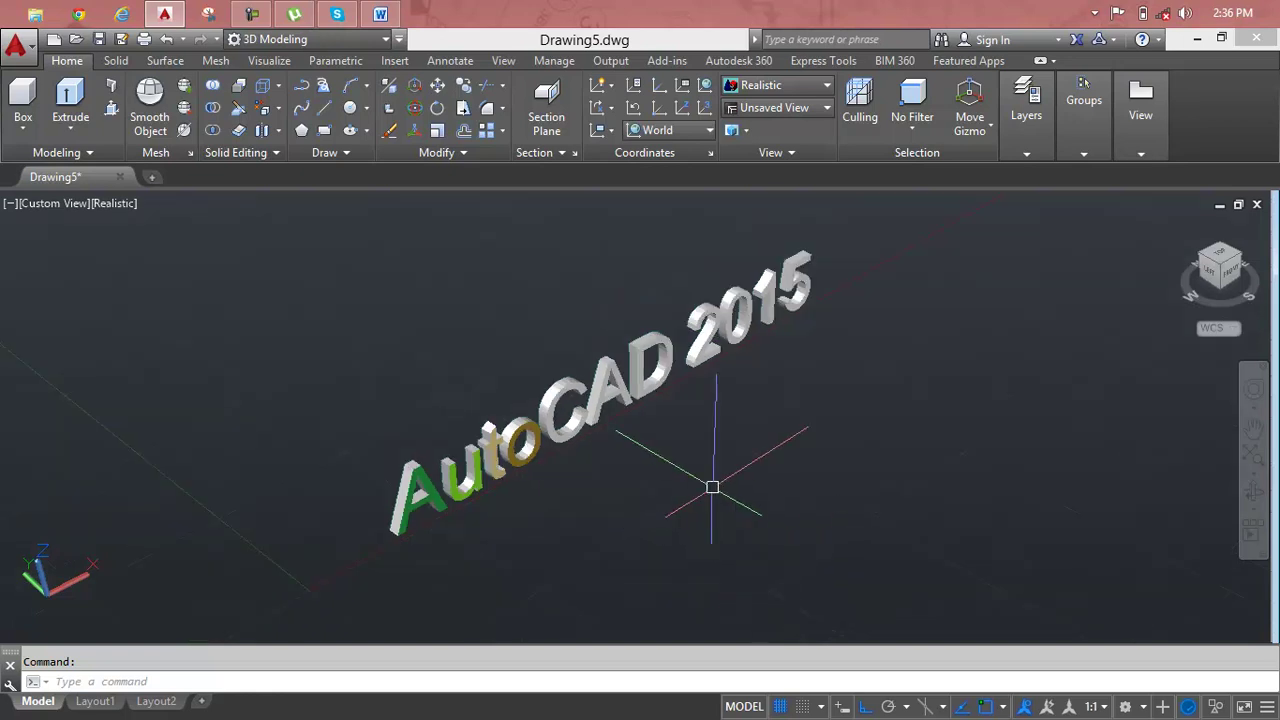
middle_click_drag(710, 487, 614, 500, "shift")
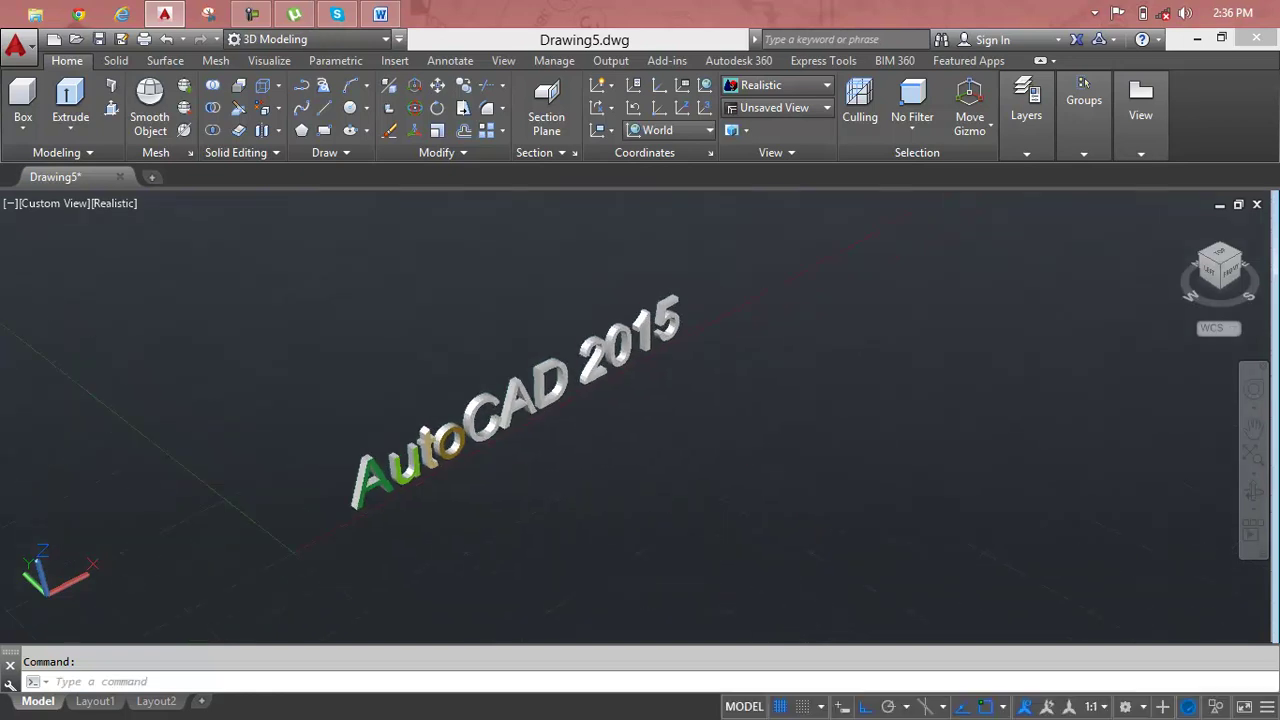
Start the Extrude command and cancel it.
left_click(68, 128)
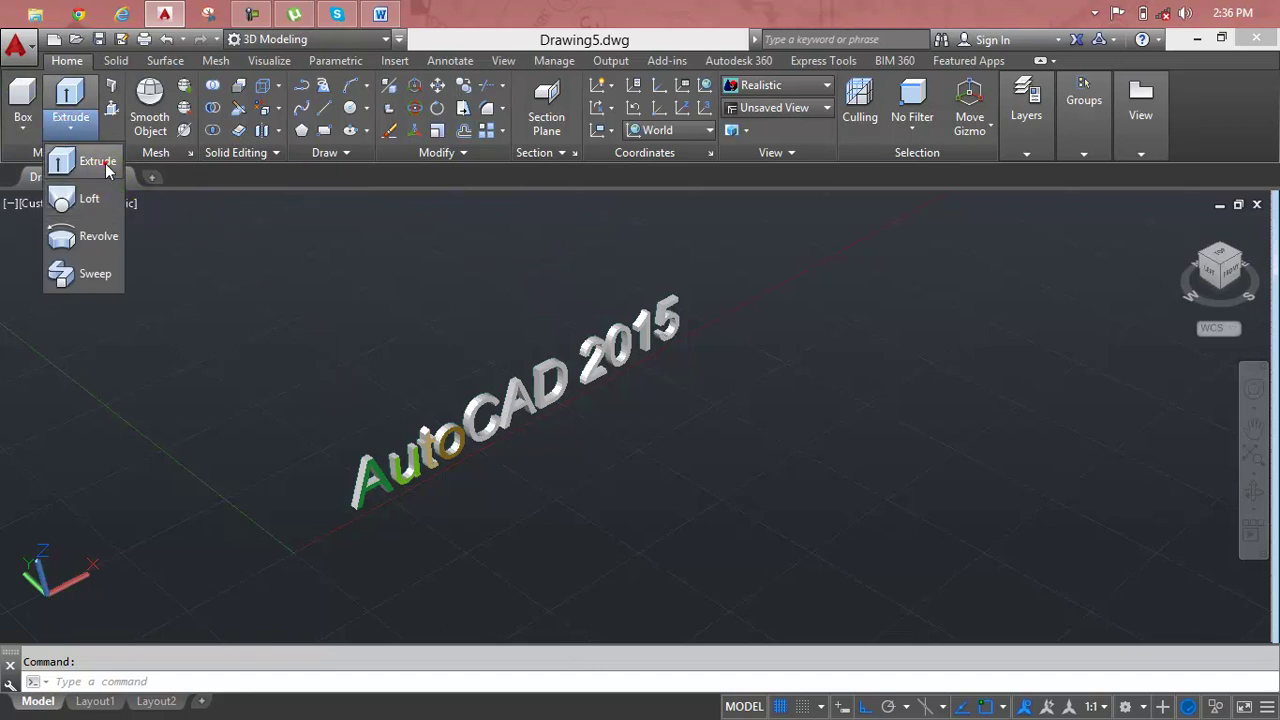
left_click(98, 162)
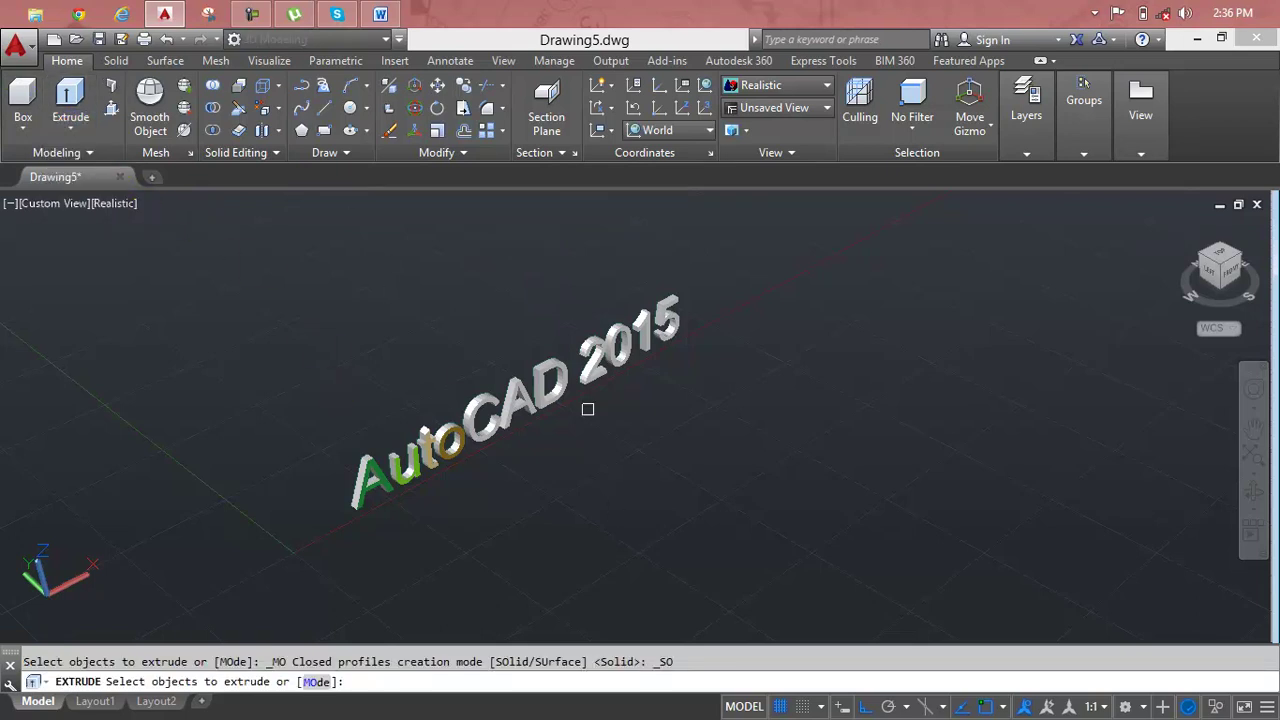
key("Escape")
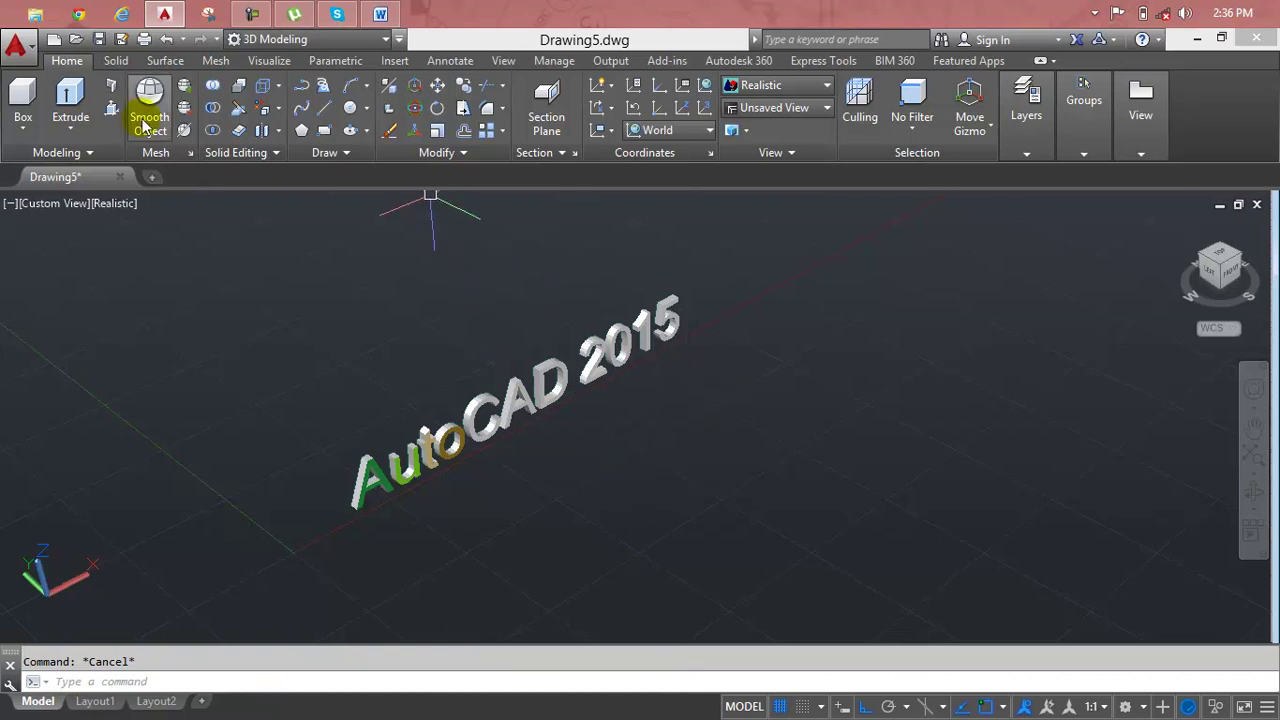
left_click(78, 97)
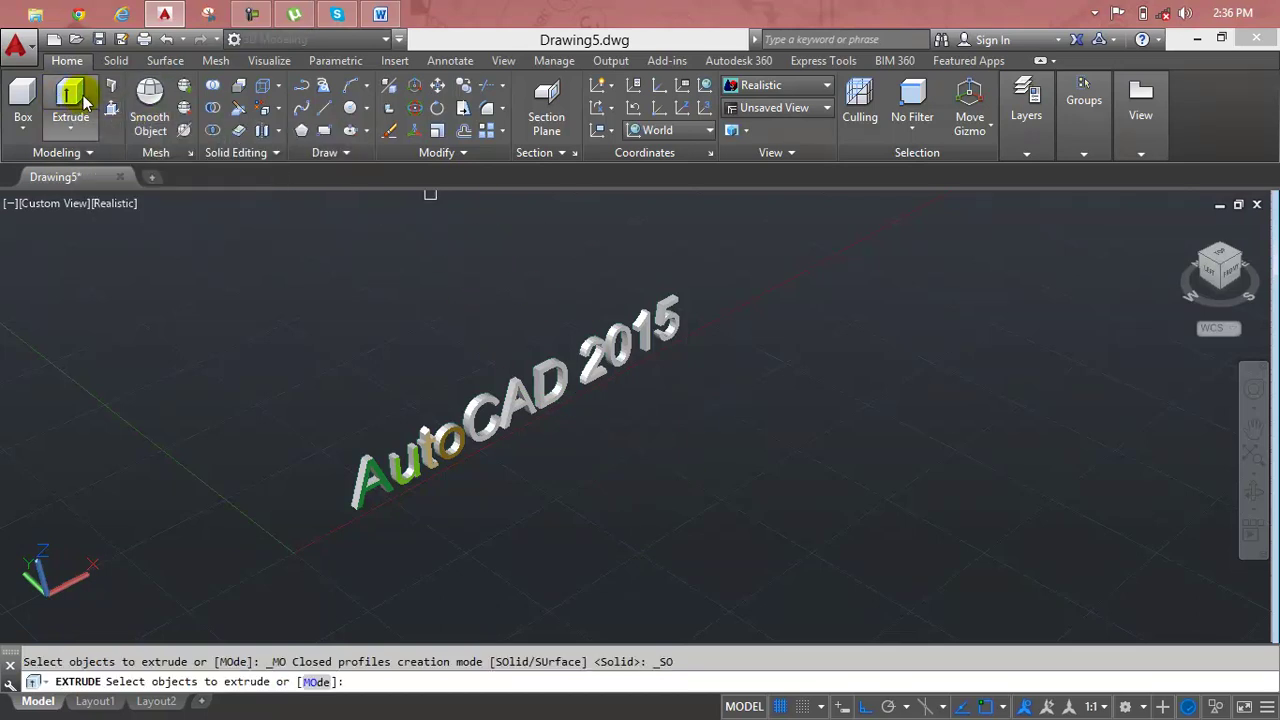
Draw a long narrow box solid beside the lettering from two base corners and a picked height.
left_click(22, 95)
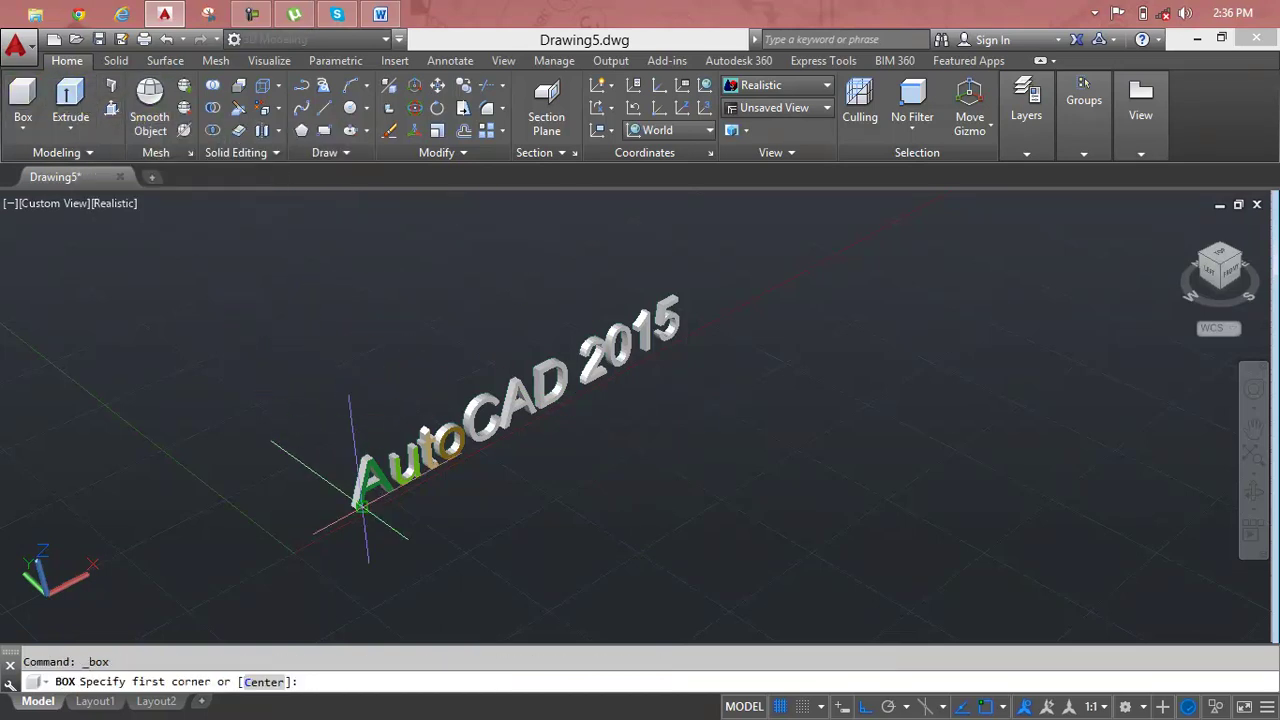
left_click(301, 453)
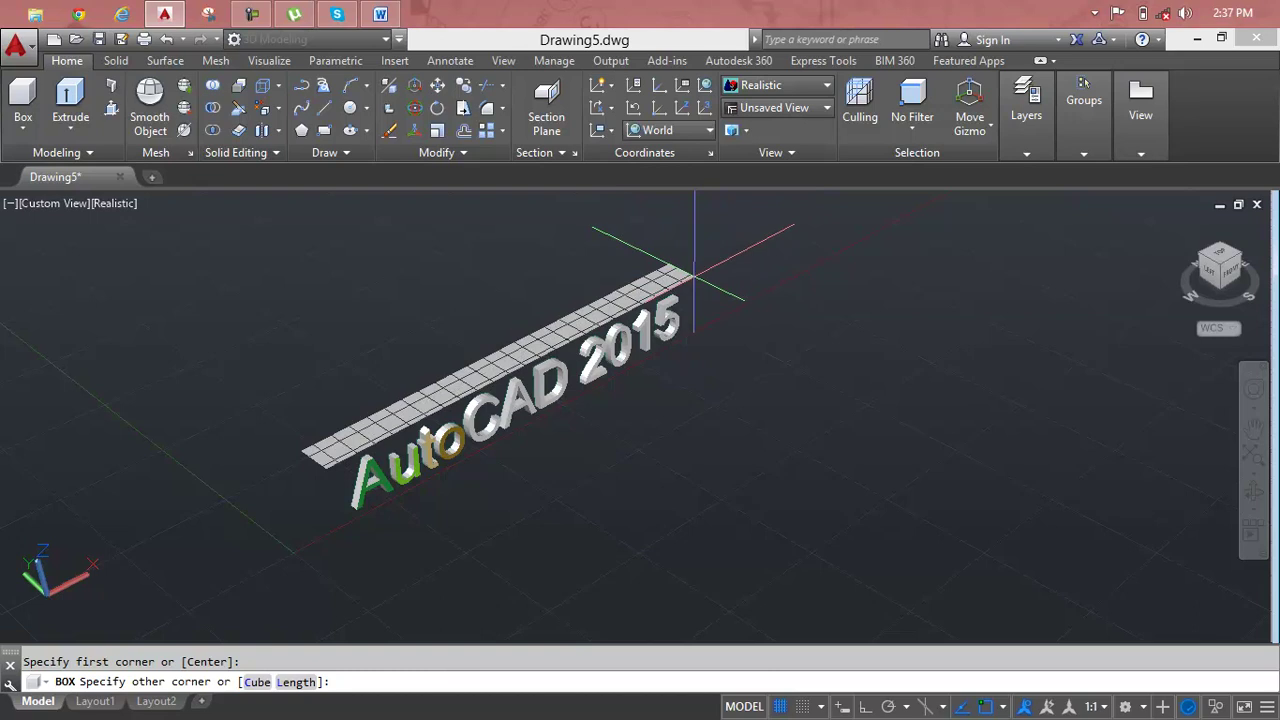
left_click(694, 271)
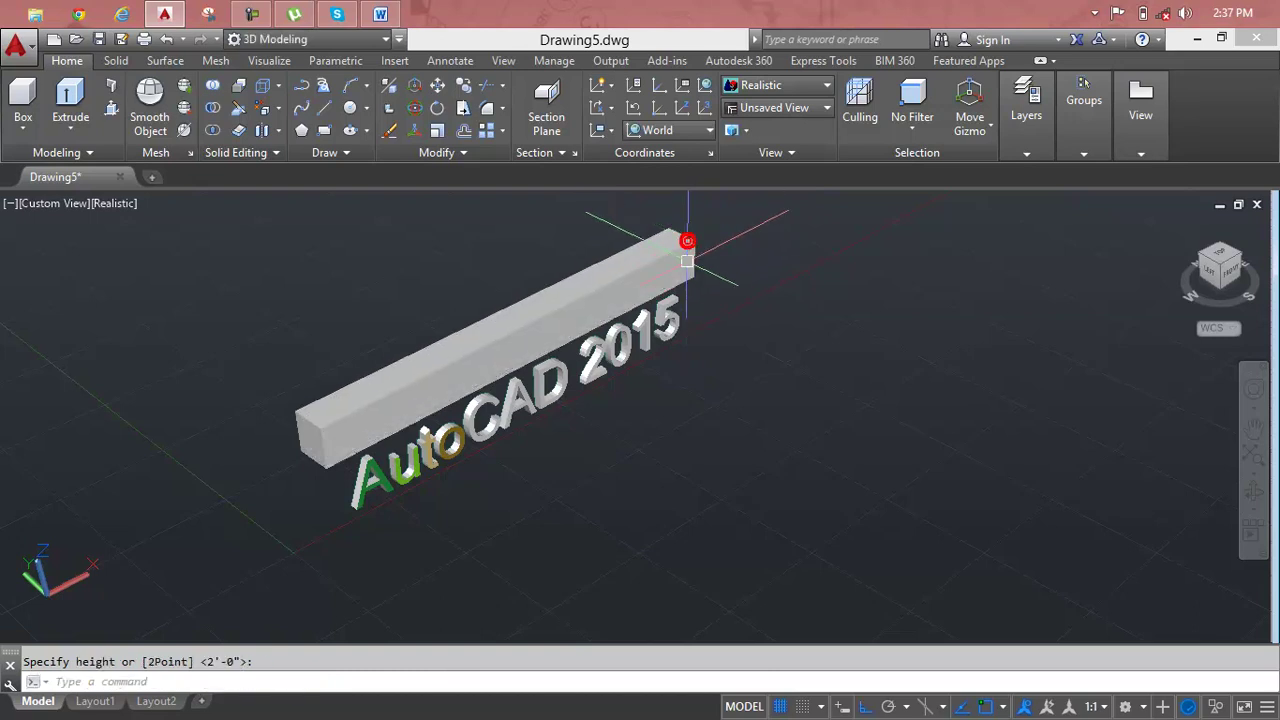
scroll(686, 245, "up", 2)
scroll(670, 300, "up", 2)
scroll(663, 343, "down", 2)
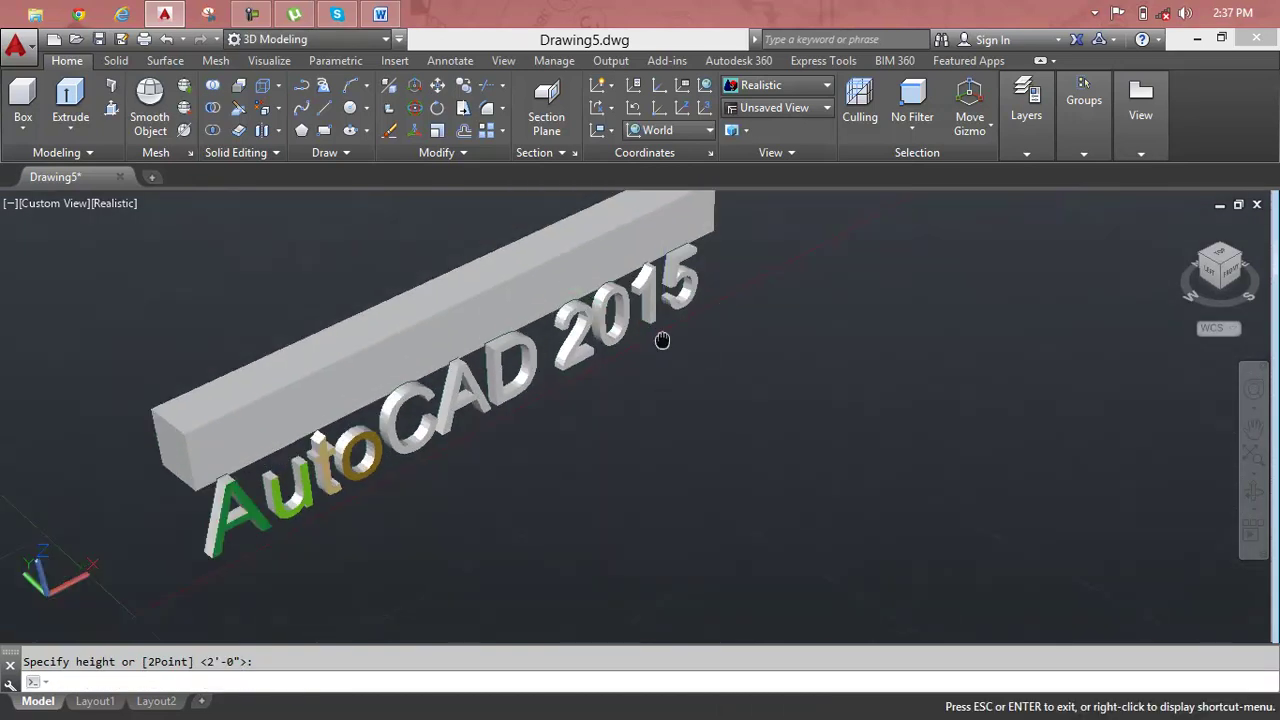
scroll(766, 337, "down", 2)
left_click(766, 337)
scroll(652, 388, "up", 2)
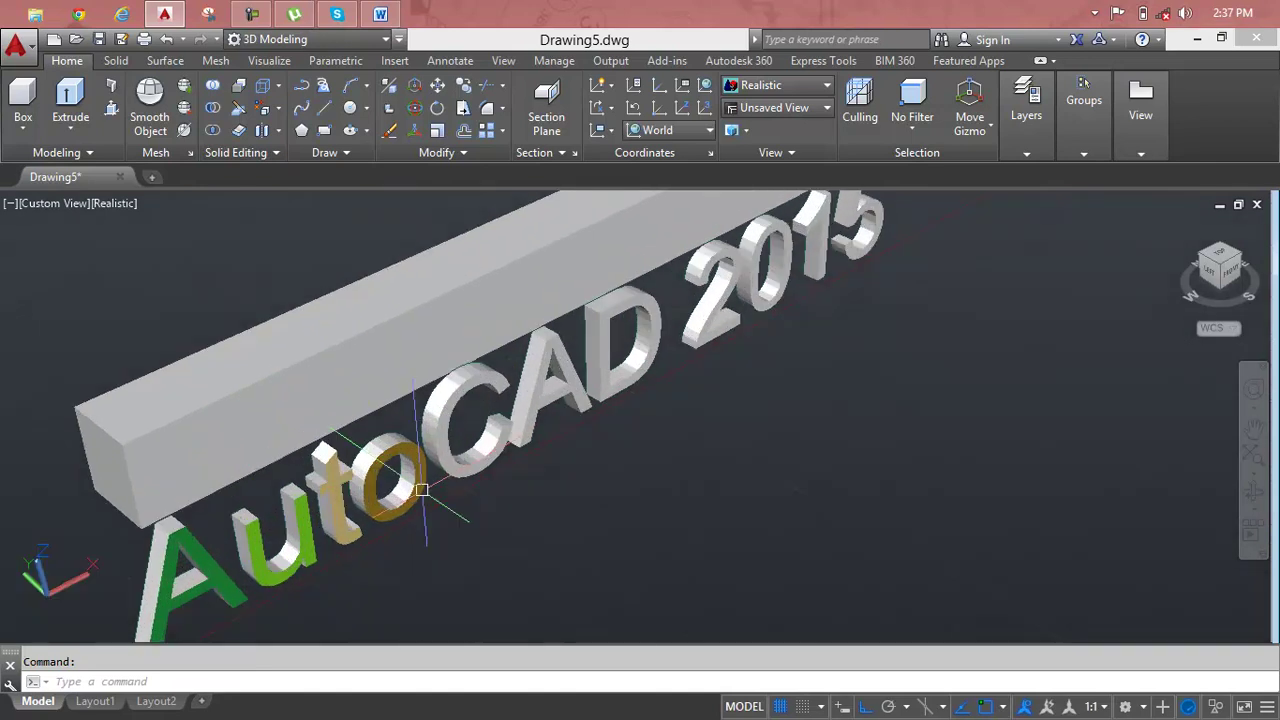
key("Escape")
middle_click_drag(422, 490, 425, 471, "shift")
type("m")
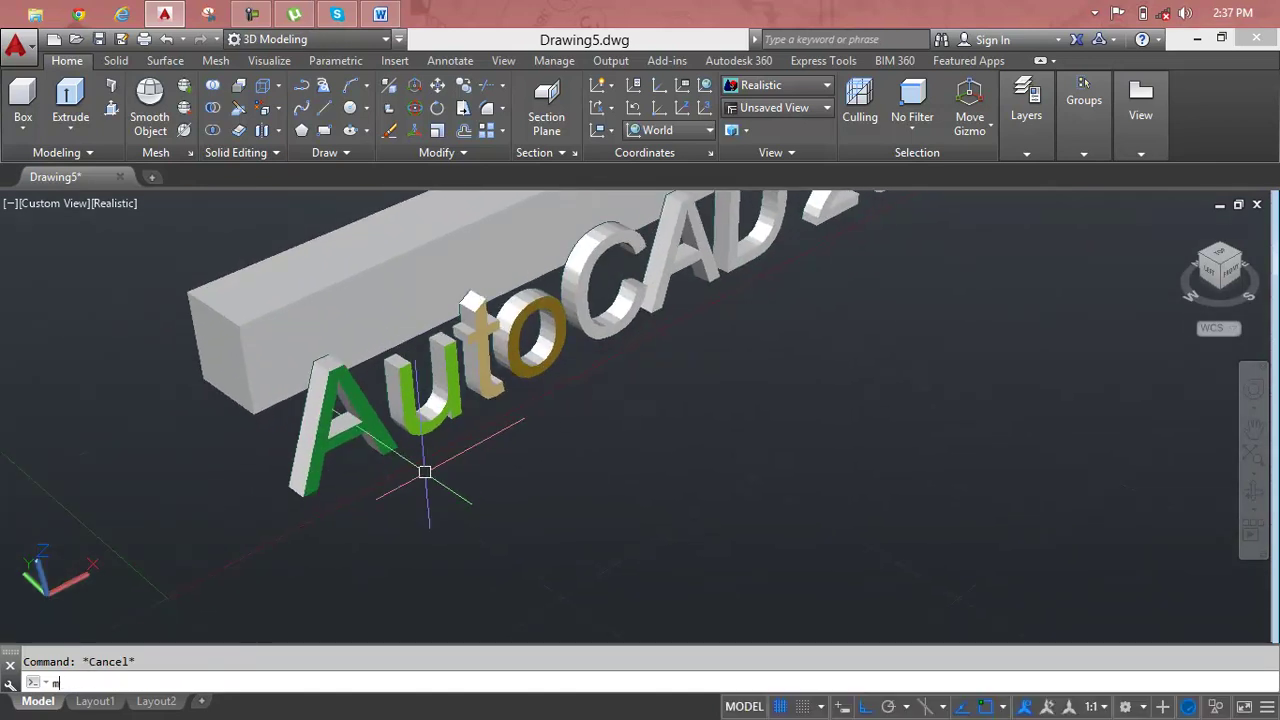
Start a move with both box and lettering selected, then cancel it.
key("Return")
scroll(425, 471, "down", 1)
scroll(794, 297, "down", 1)
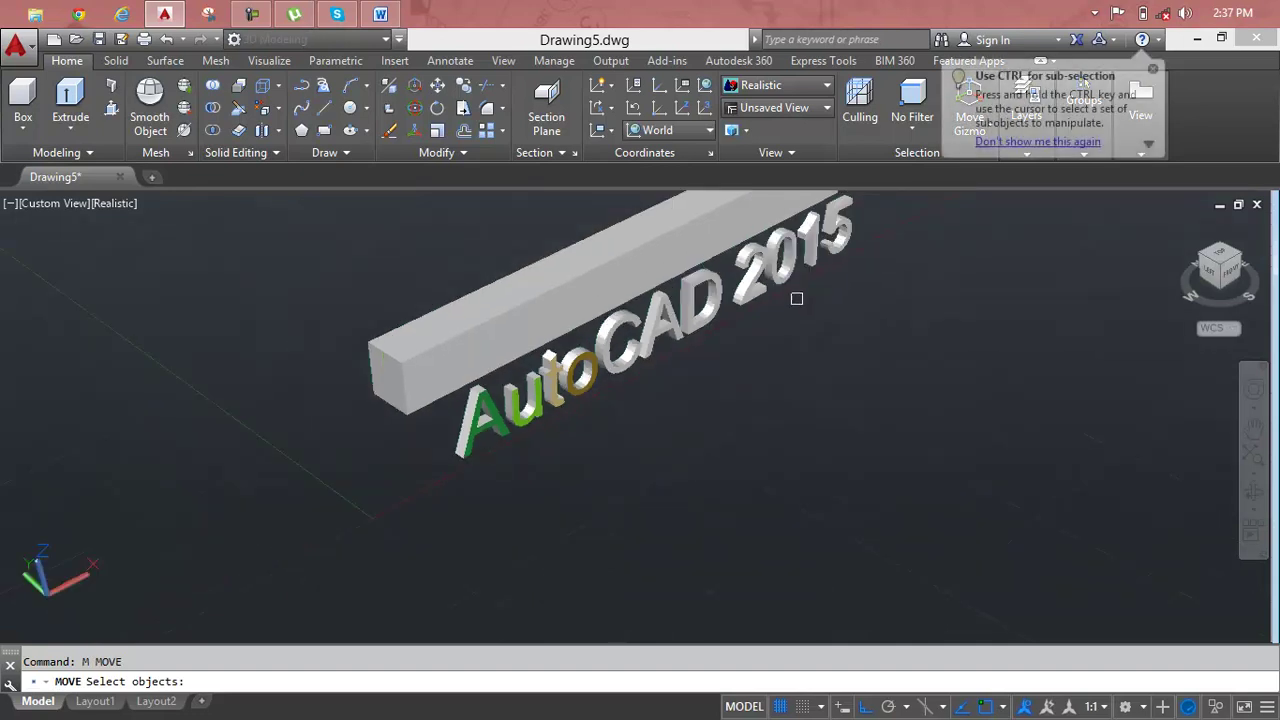
left_click(893, 233)
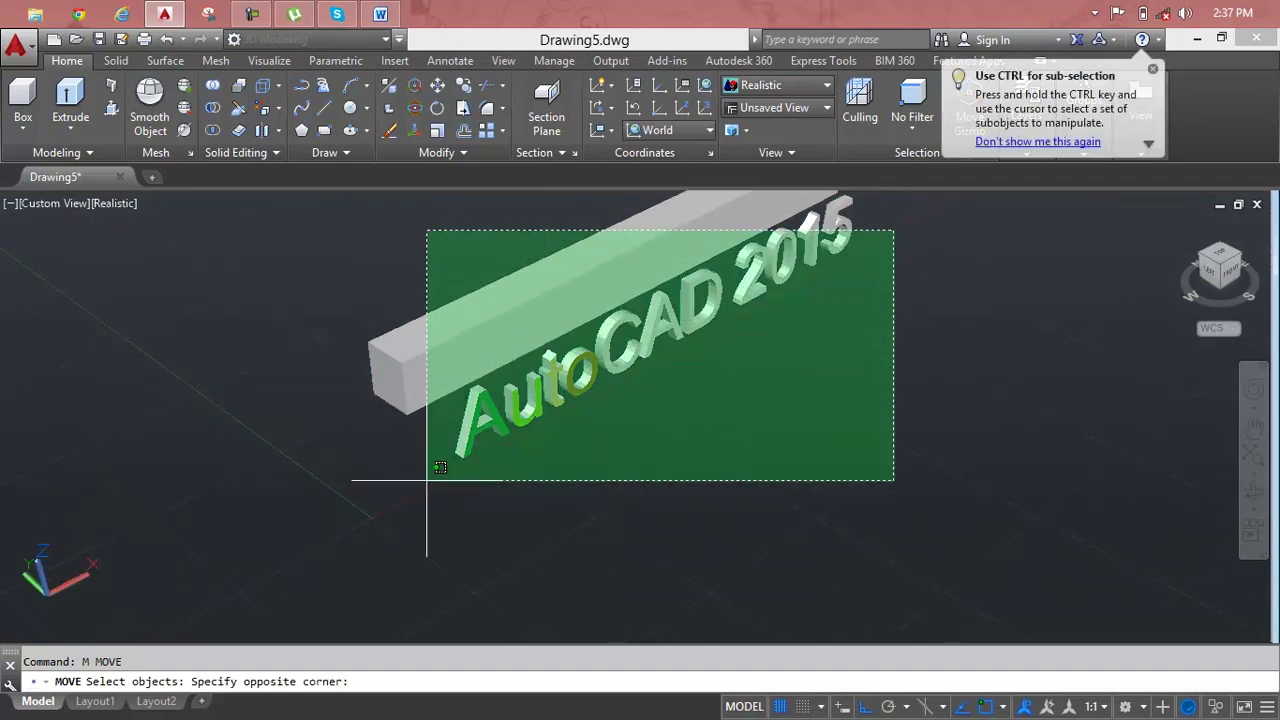
left_click(427, 480)
key("Escape")
Move the box by its corner to an open spot at the upper left.
left_click(448, 378)
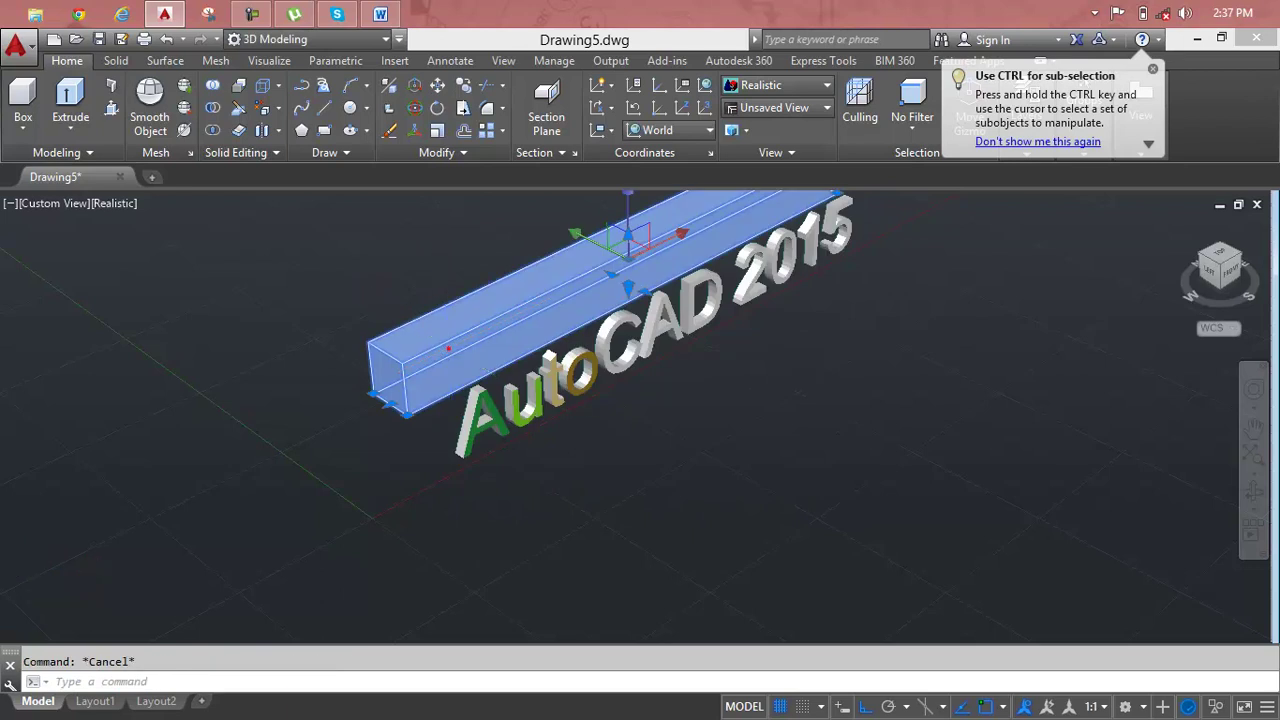
type("m")
key("Return")
left_click(400, 410)
scroll(420, 400, "down", 2)
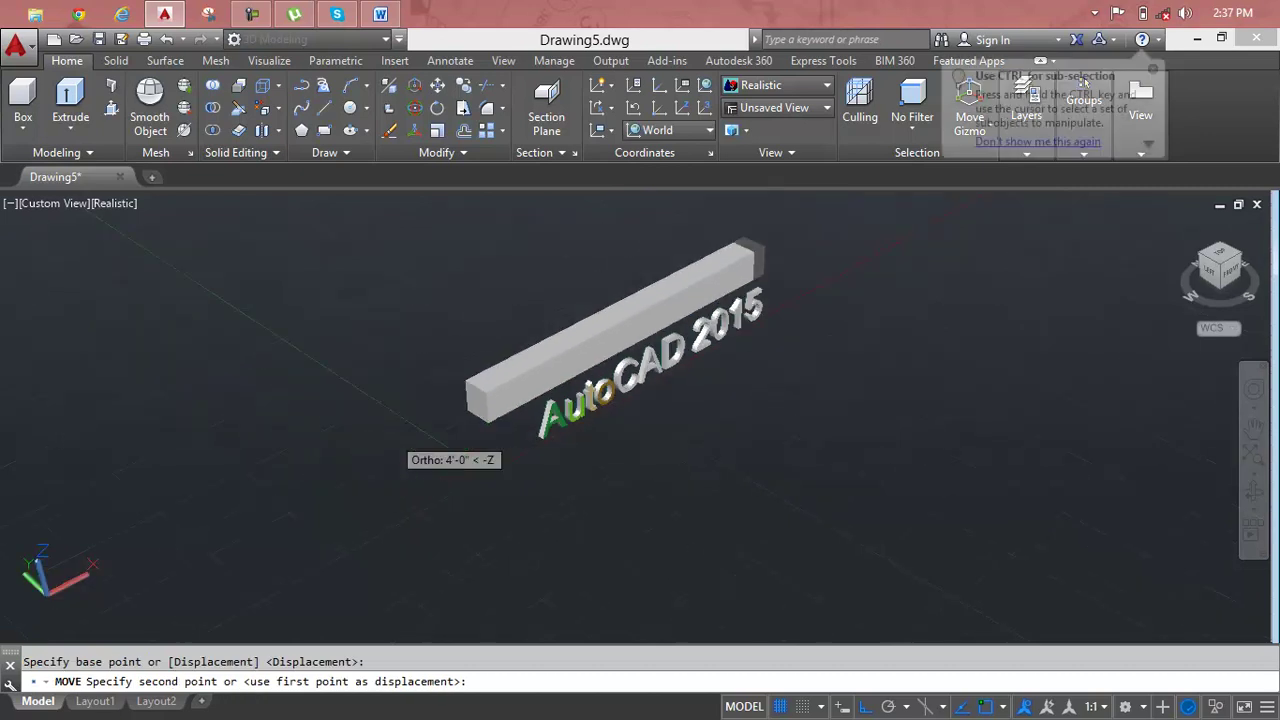
left_click(208, 294)
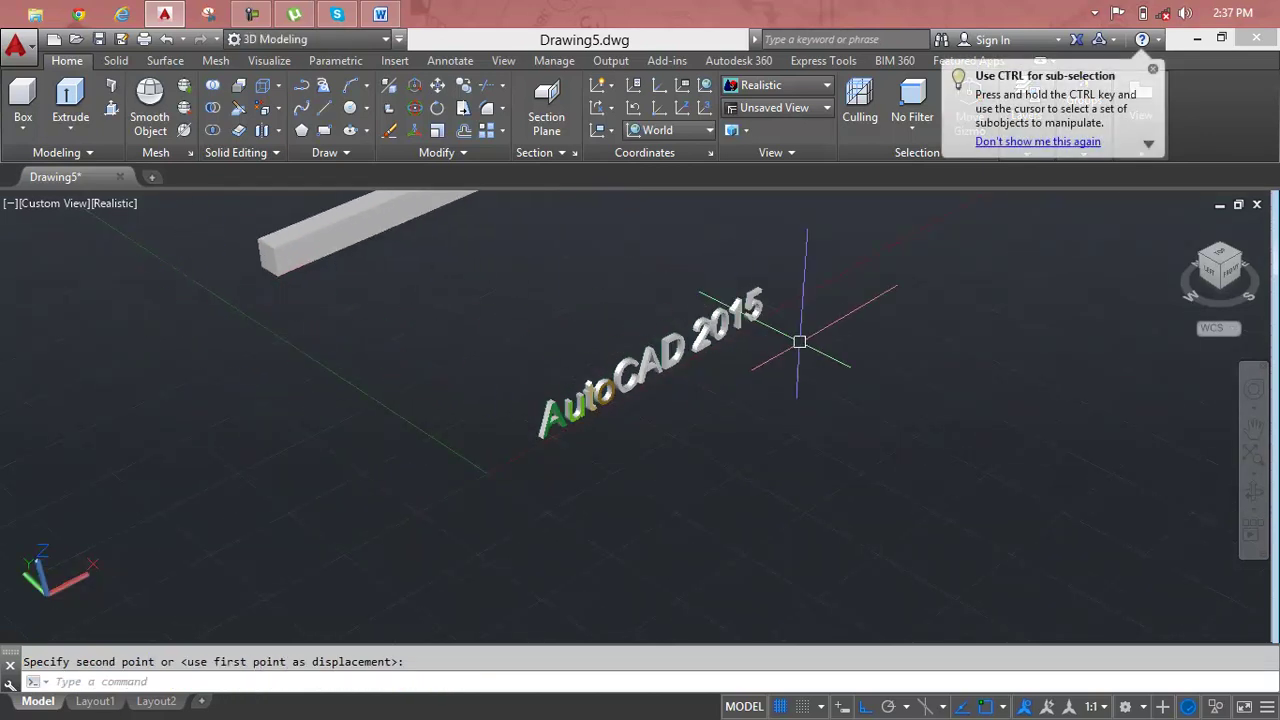
key("Escape")
middle_click_drag(857, 304, 757, 414)
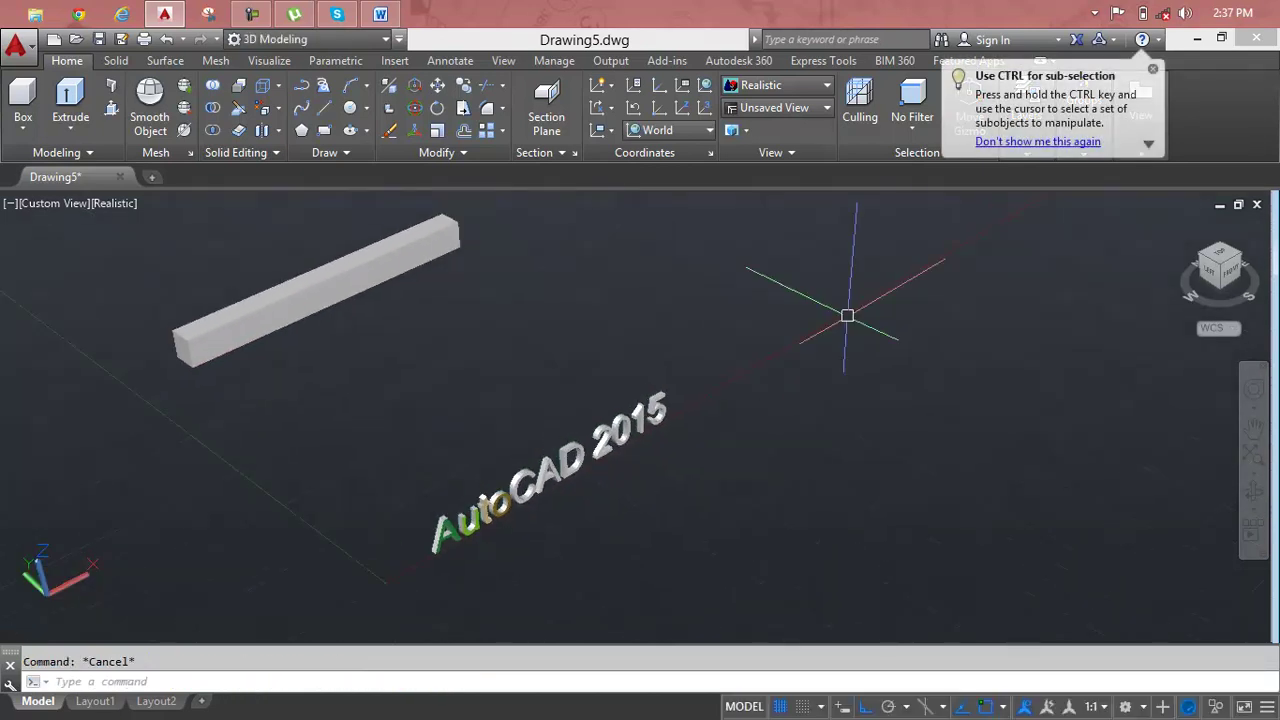
Start the Move command with M and begin window-selecting the lettering.
type("m")
key("Return")
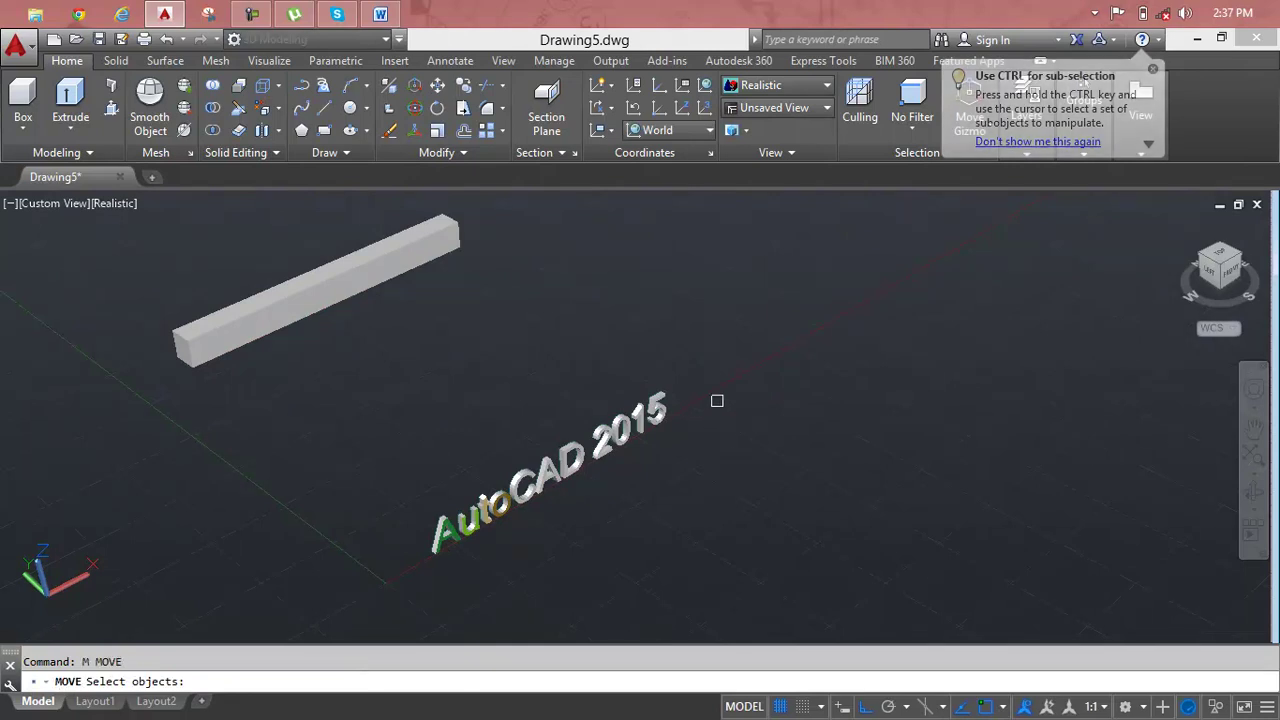
left_click(709, 372)
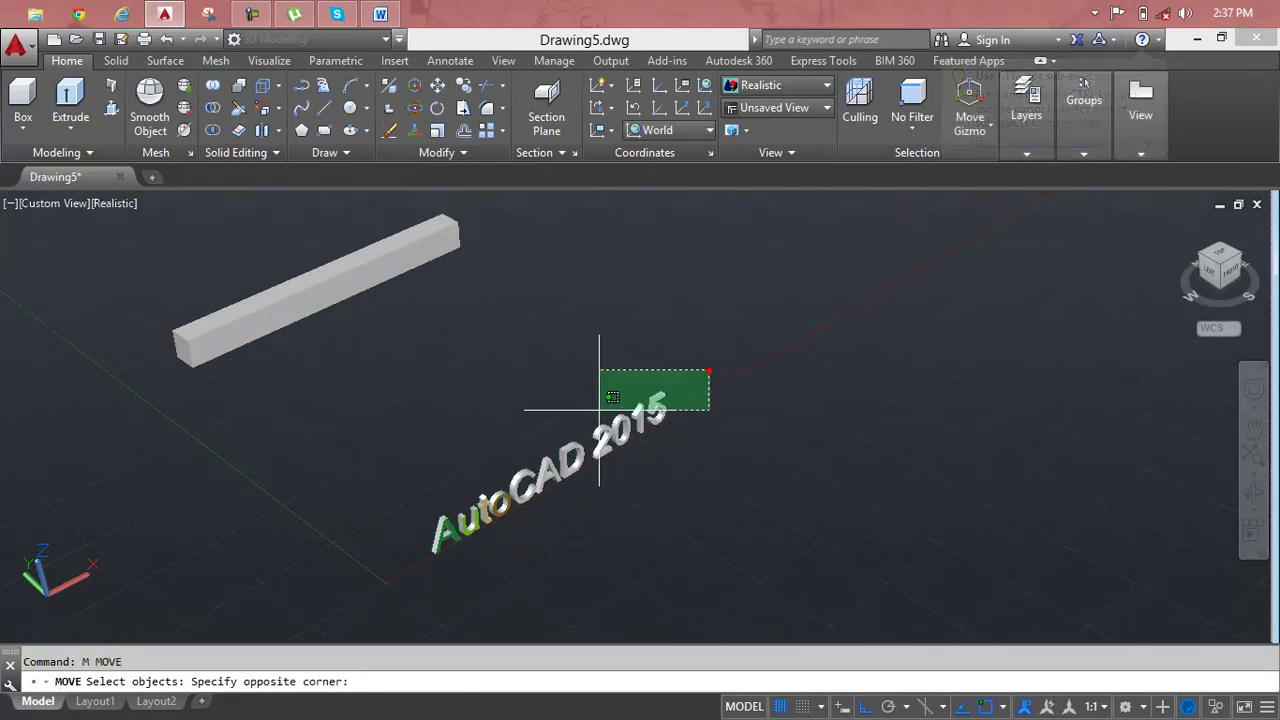
Move the lettering from the A's bottom corner onto the box's top front edge.
left_click(381, 576)
key("Return")
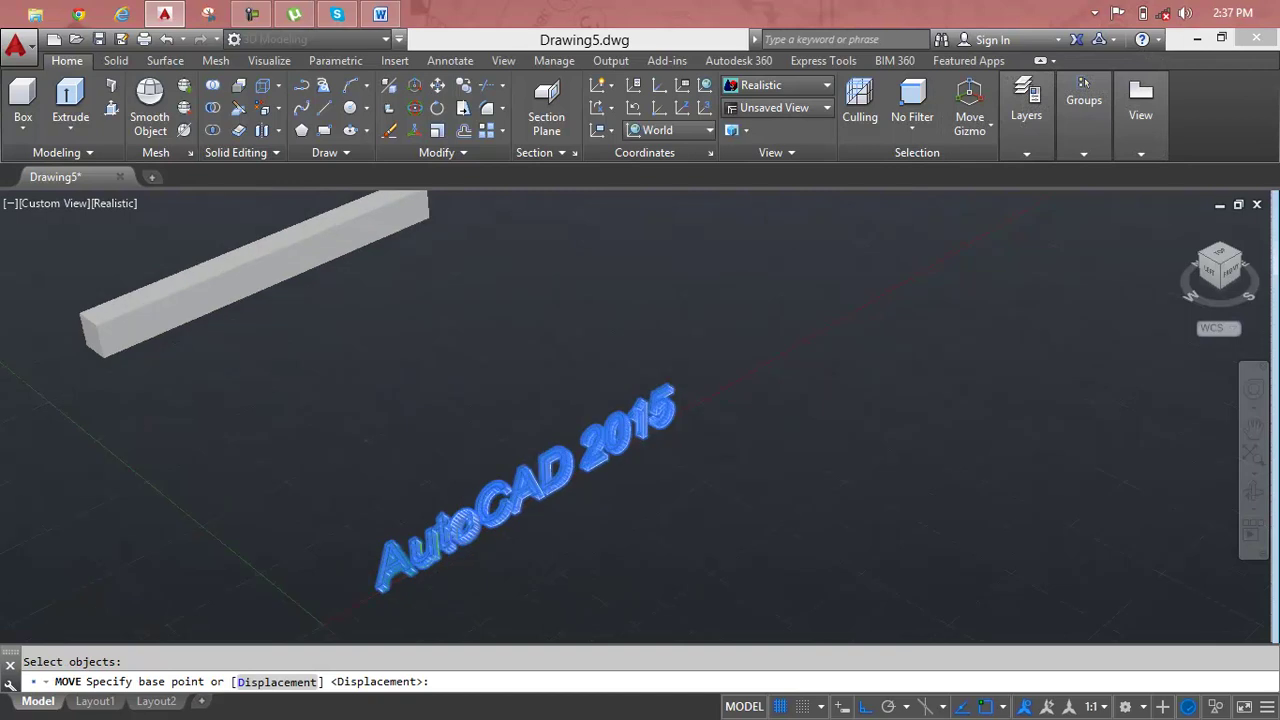
scroll(675, 358, "up", 5)
mouse_move(675, 358)
middle_mouse_down()
mouse_move(857, 321)
mouse_move(671, 437)
middle_mouse_up()
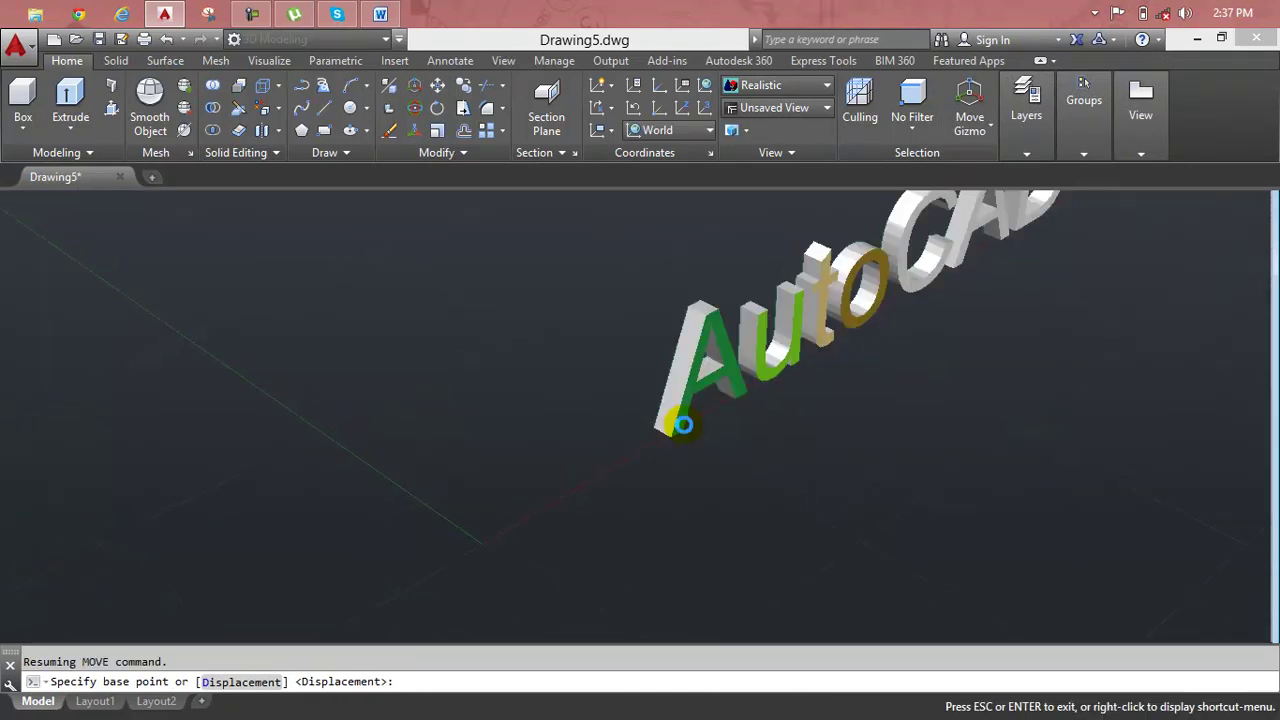
left_click(671, 437)
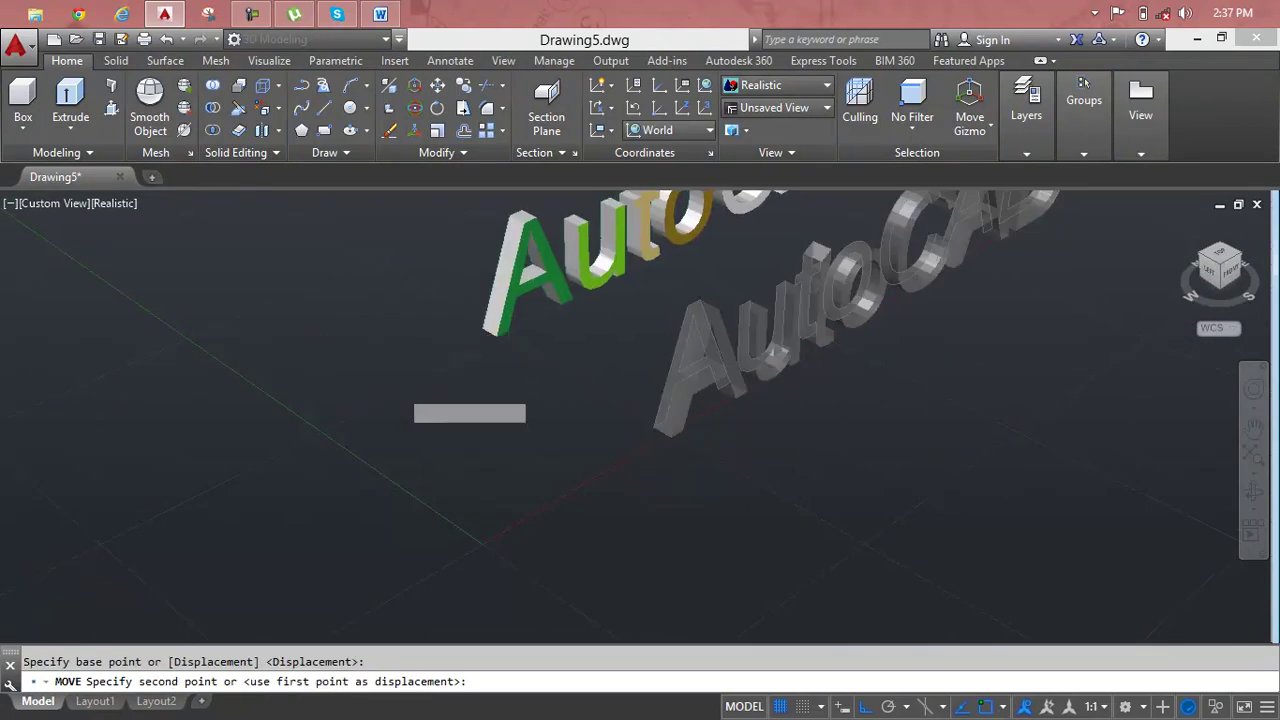
middle_click_drag(410, 403, 700, 590)
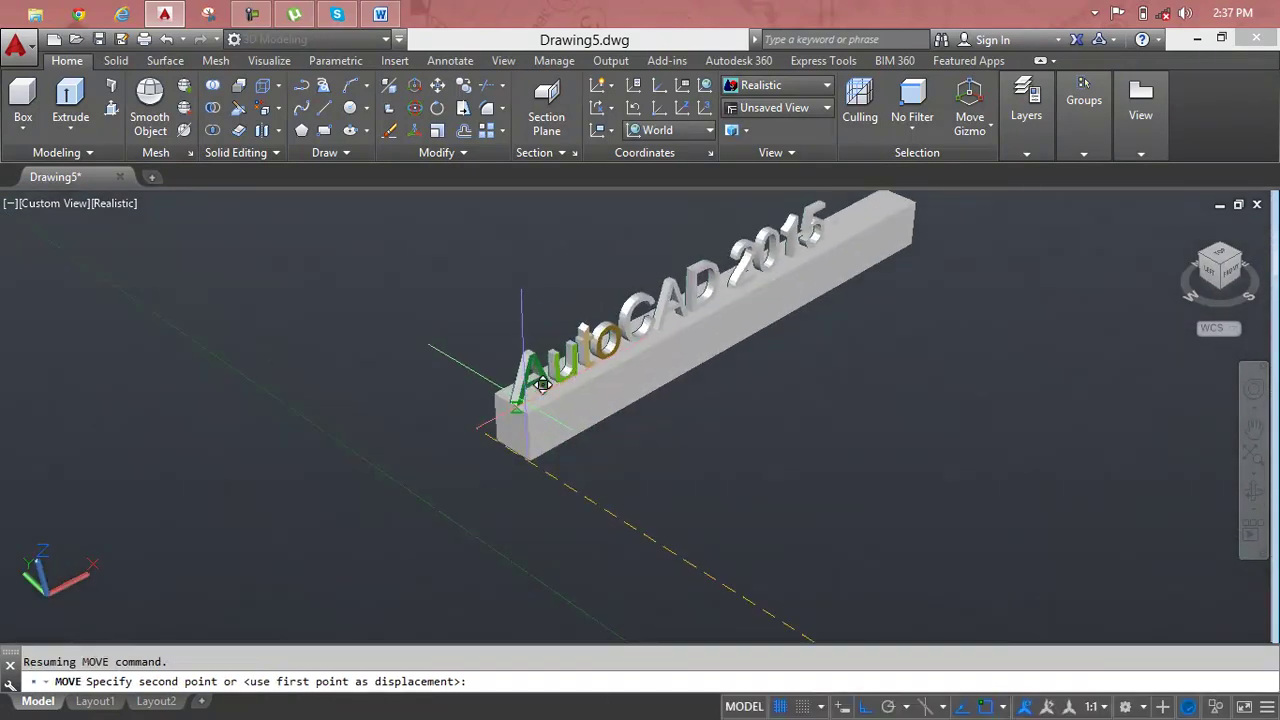
scroll(542, 385, "up", 3)
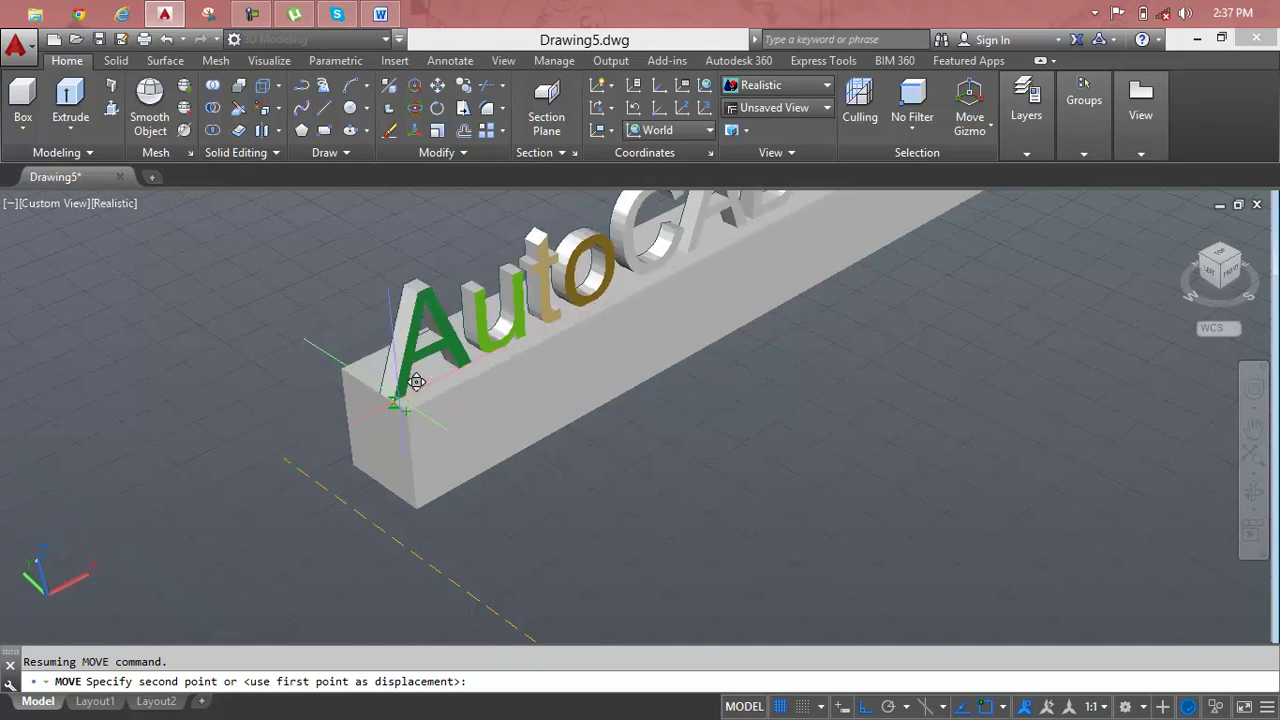
left_click(406, 370)
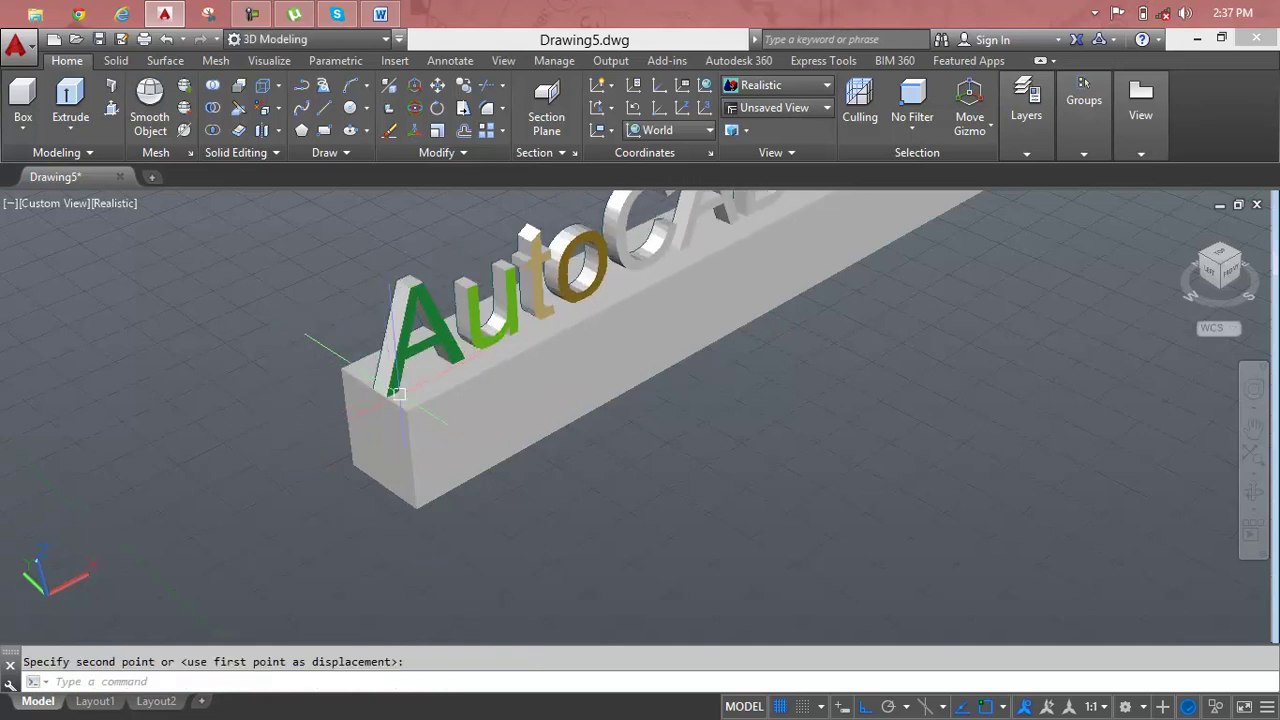
Zoom and pan to centre the whole nameplate model in view.
scroll(649, 423, "down", 1)
scroll(649, 423, "down", 1)
scroll(697, 423, "down", 1)
middle_click_drag(846, 397, 767, 424)
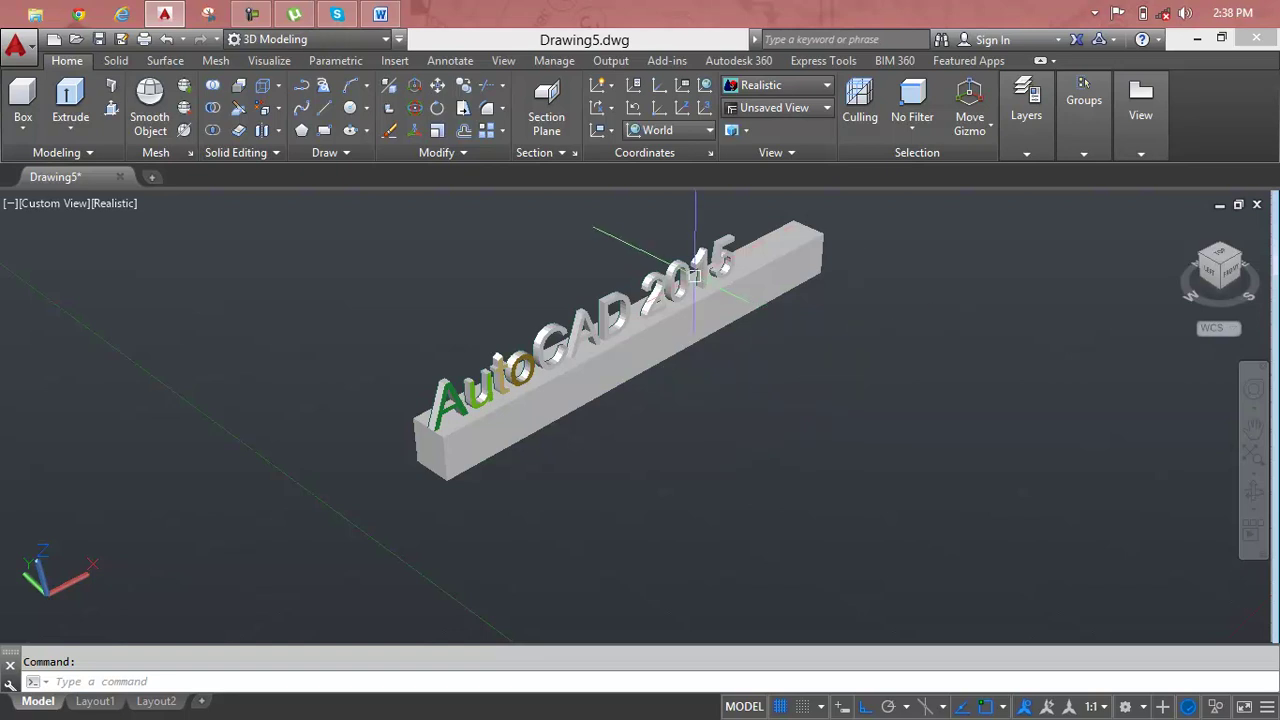
scroll(662, 268, "up", 1)
middle_click_drag(662, 268, 777, 477)
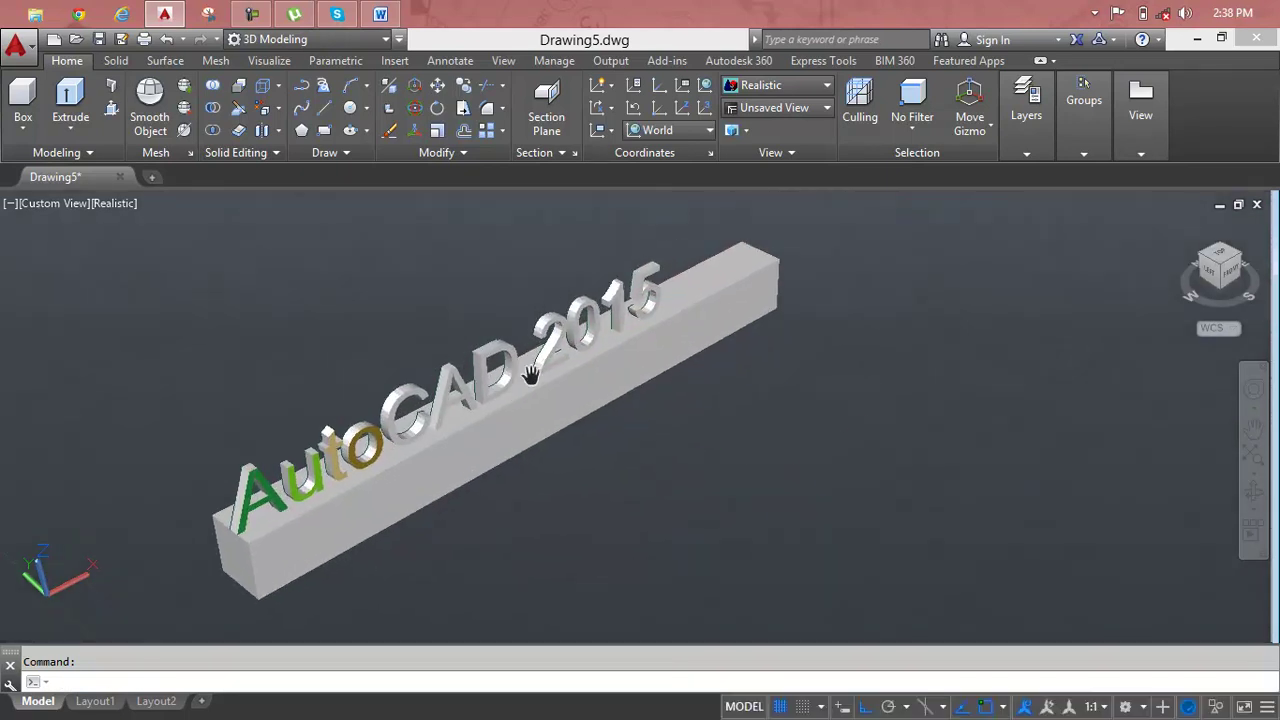
key("Escape")
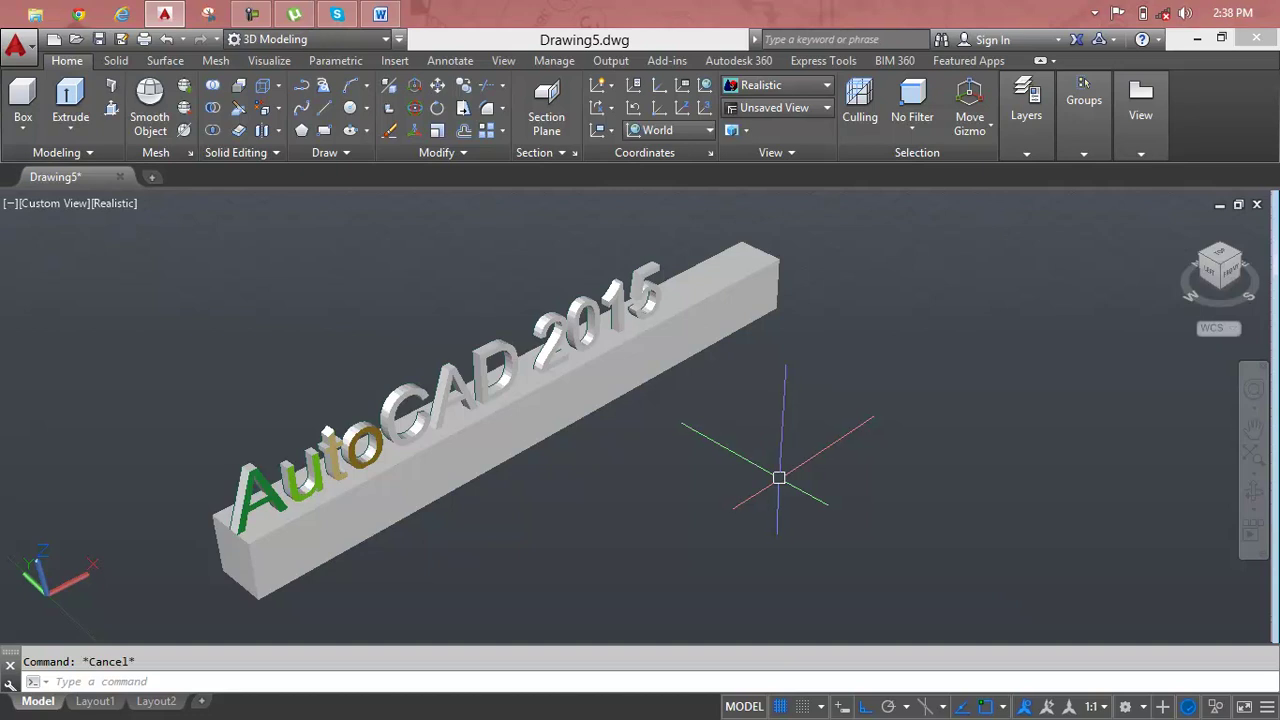